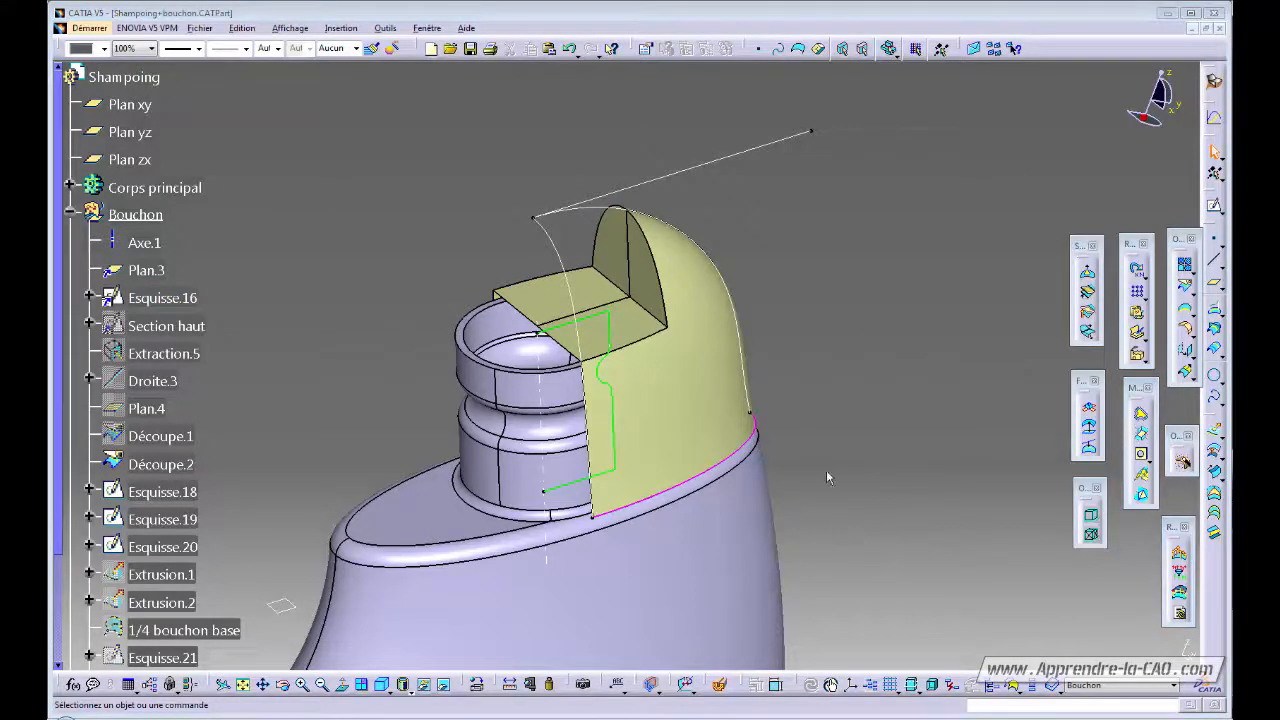
left_click(659, 260)
middle_click_drag(852, 371, 840, 396)
left_click(648, 390)
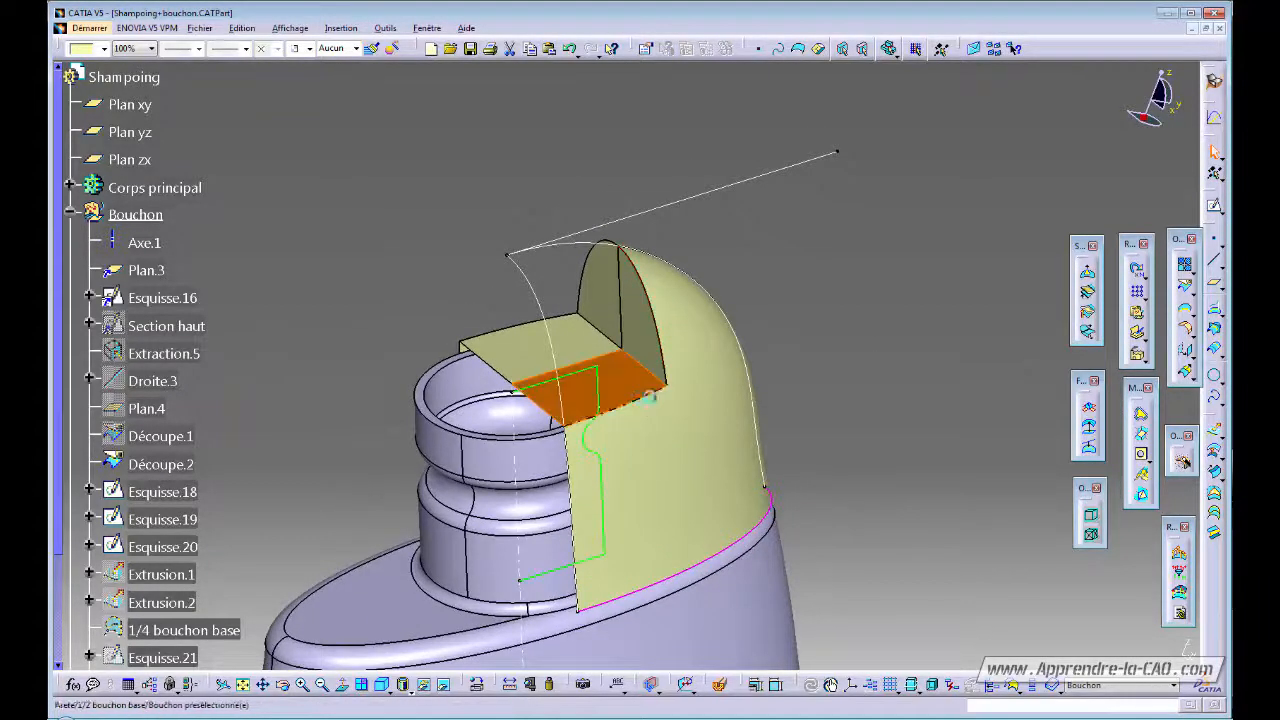
left_click(835, 405)
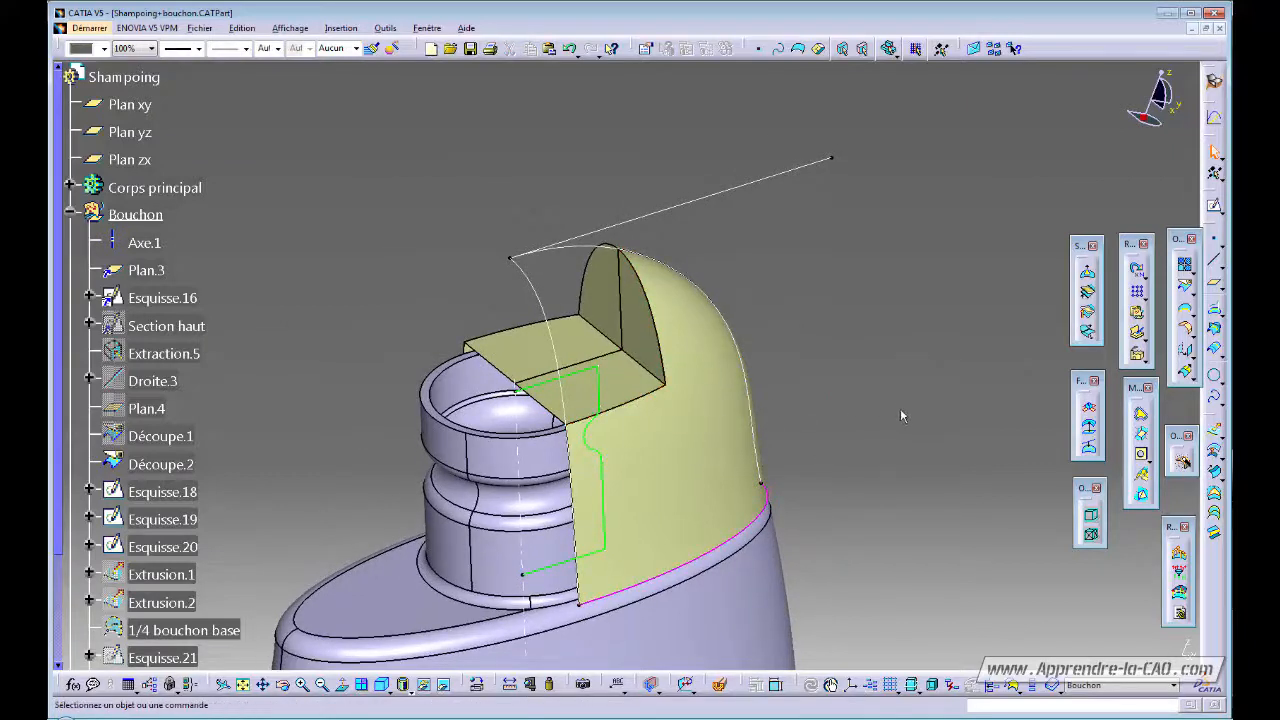
middle_click_drag(900, 408, 884, 420)
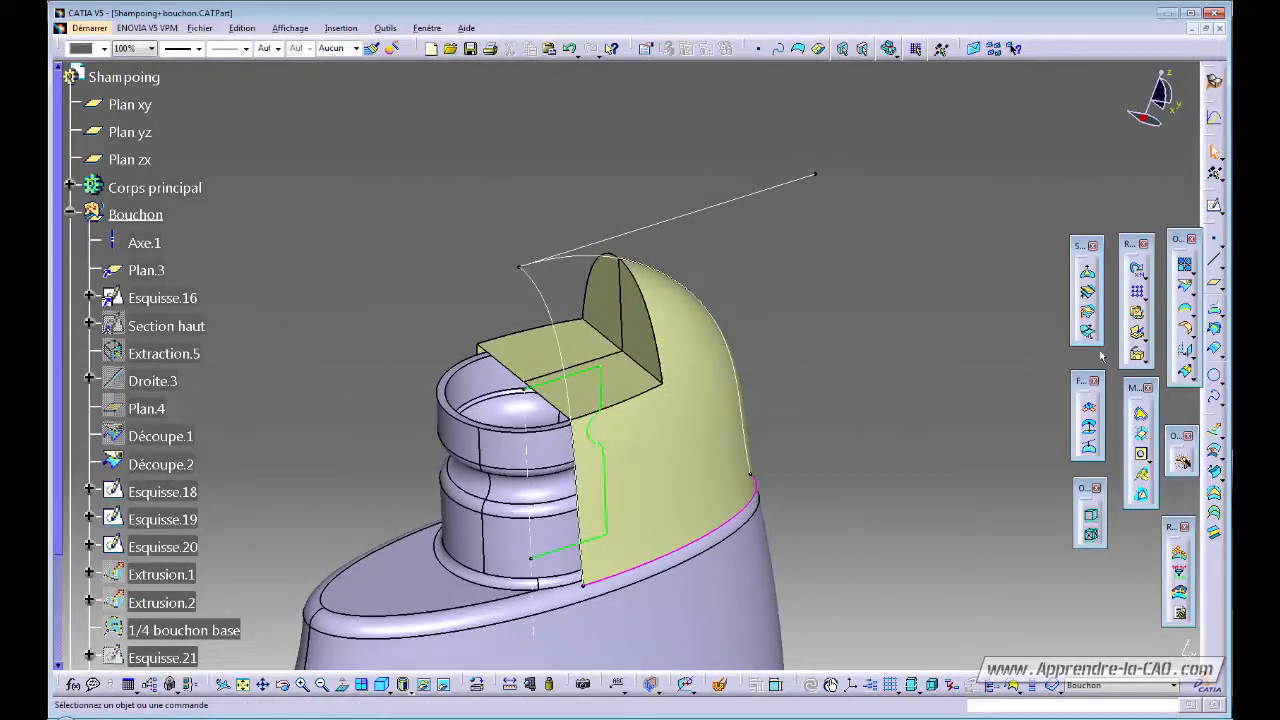
- Start an edge fillet with a 0.5 mm radius and Lisse (smooth) extremities
left_click(1192, 336)
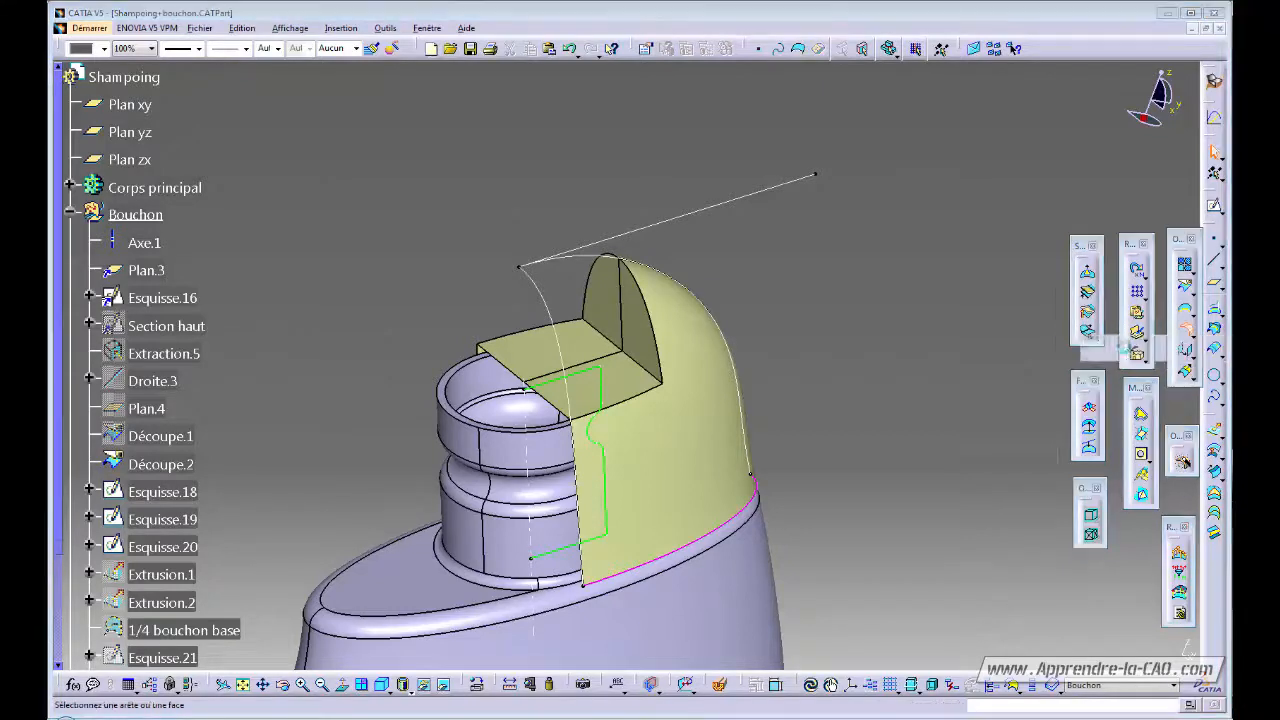
left_click(1124, 349)
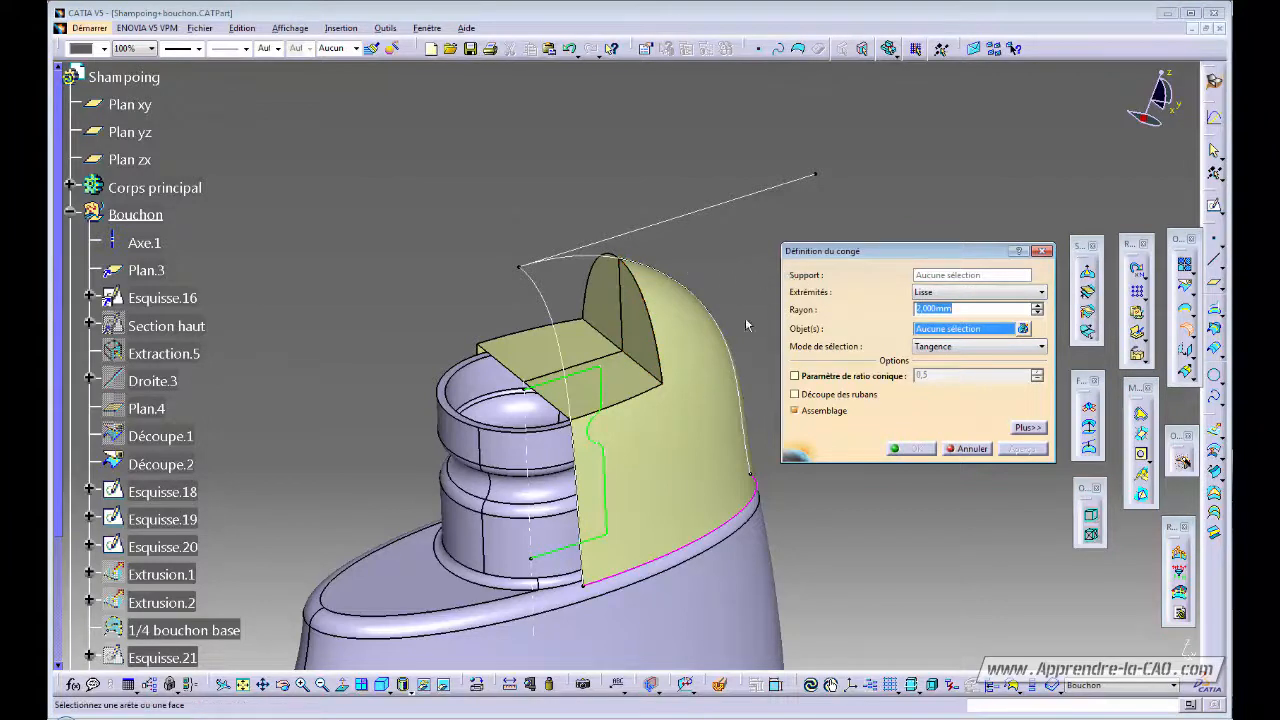
double_click(962, 309)
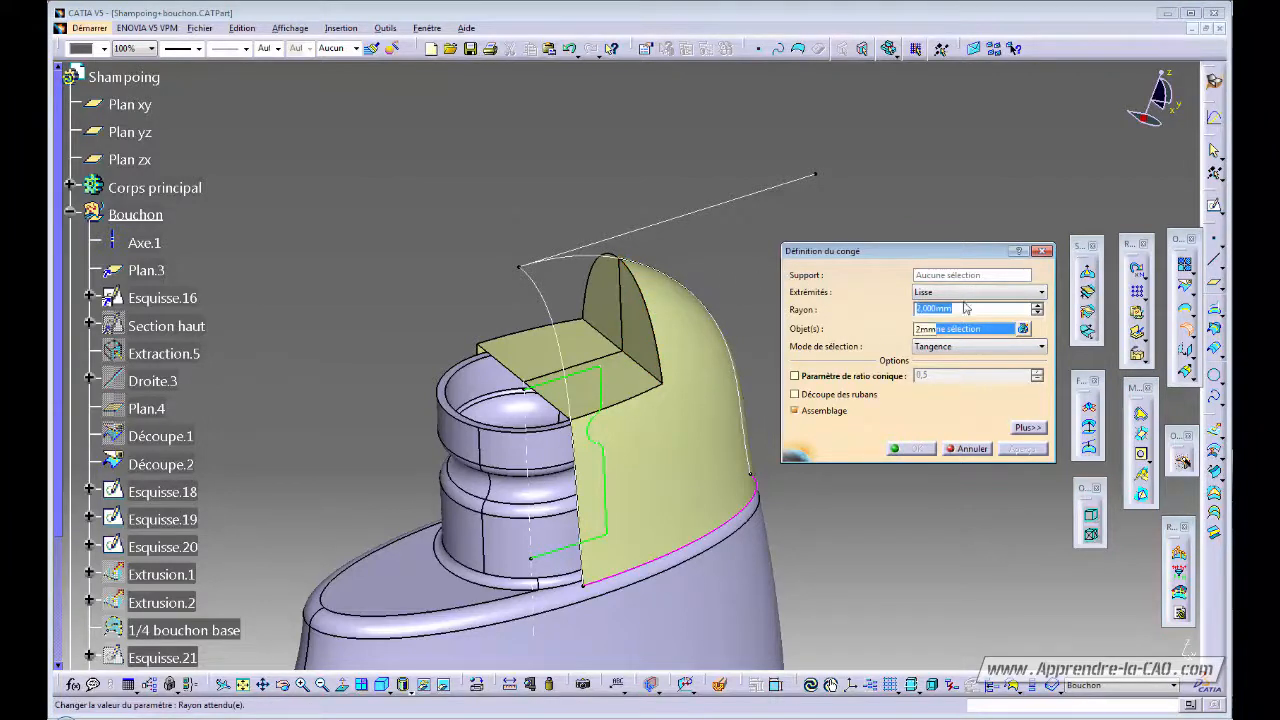
key("Return")
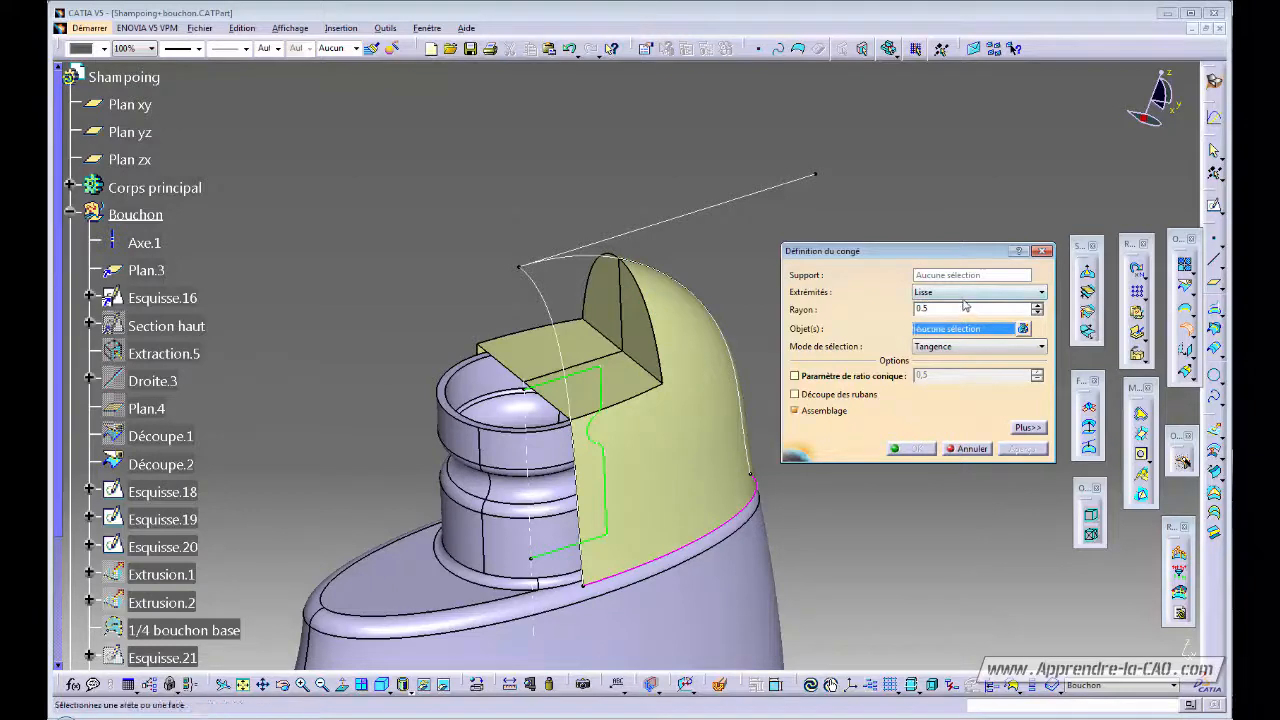
left_click(958, 297)
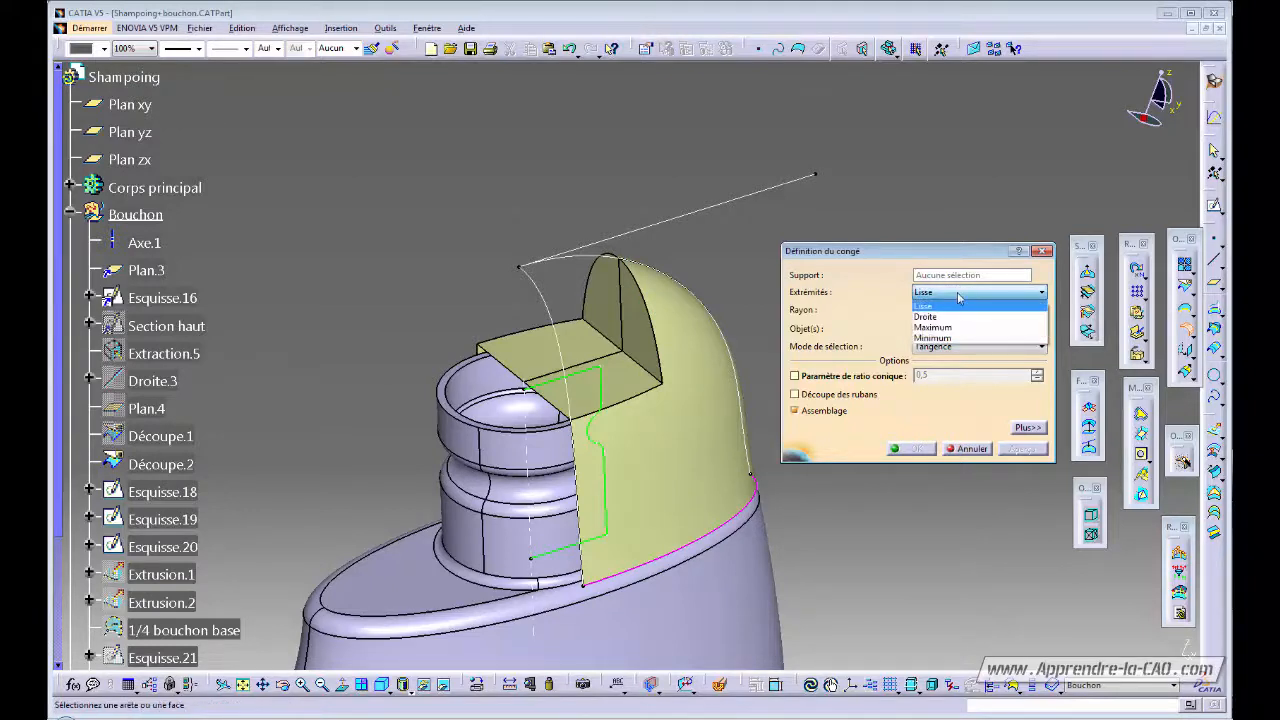
left_click(955, 305)
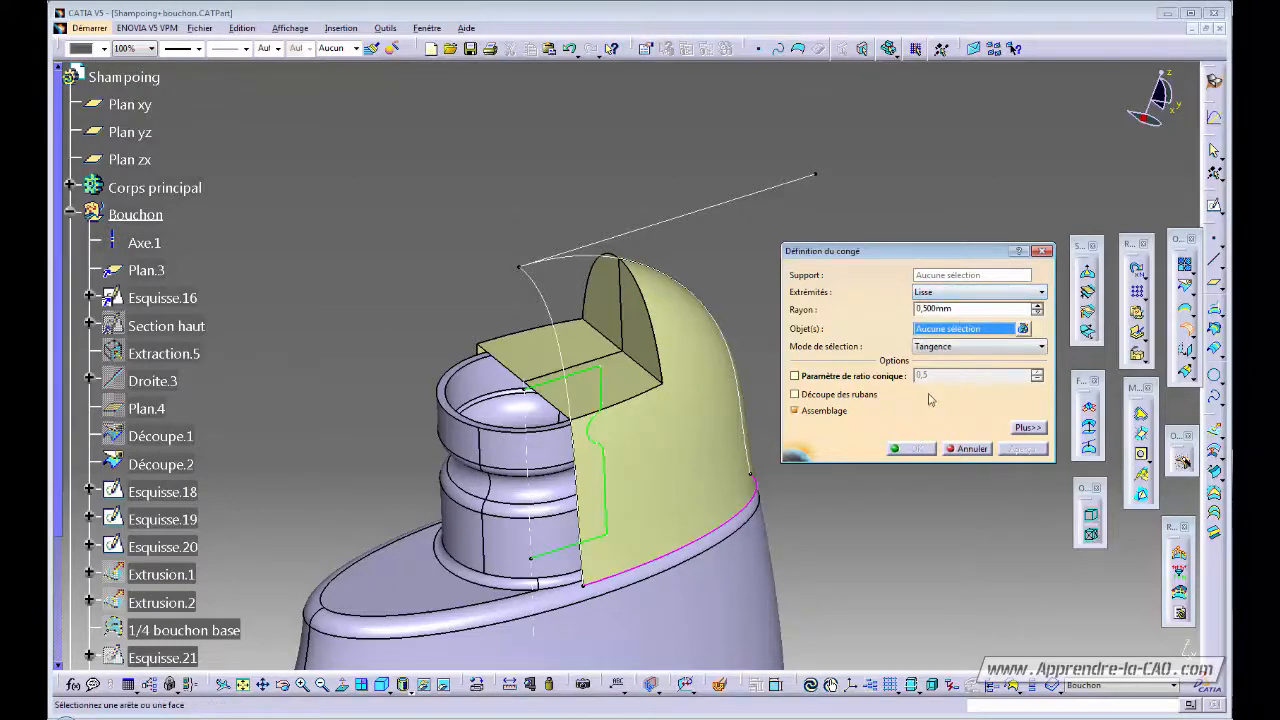
- Try to fillet the half cap's inner notch corner, outer step edge and curved upright edge together in one feature
left_click(620, 348)
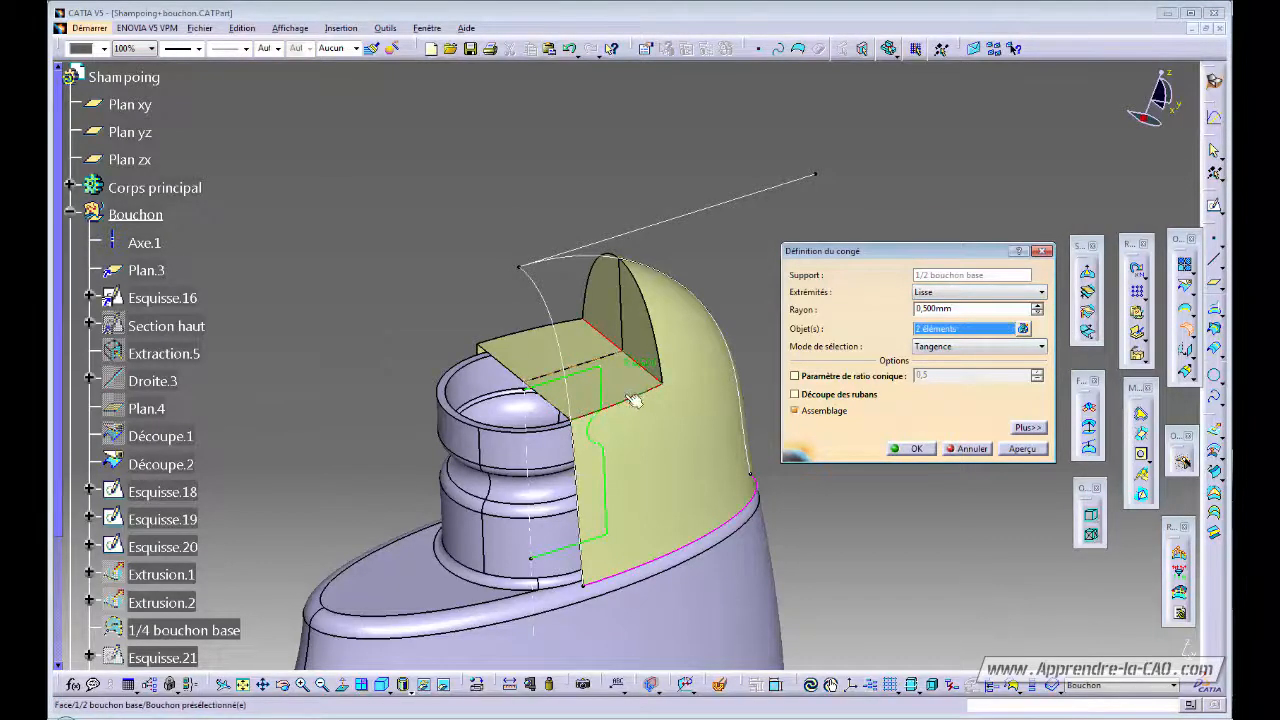
left_click(634, 370)
left_click(652, 328)
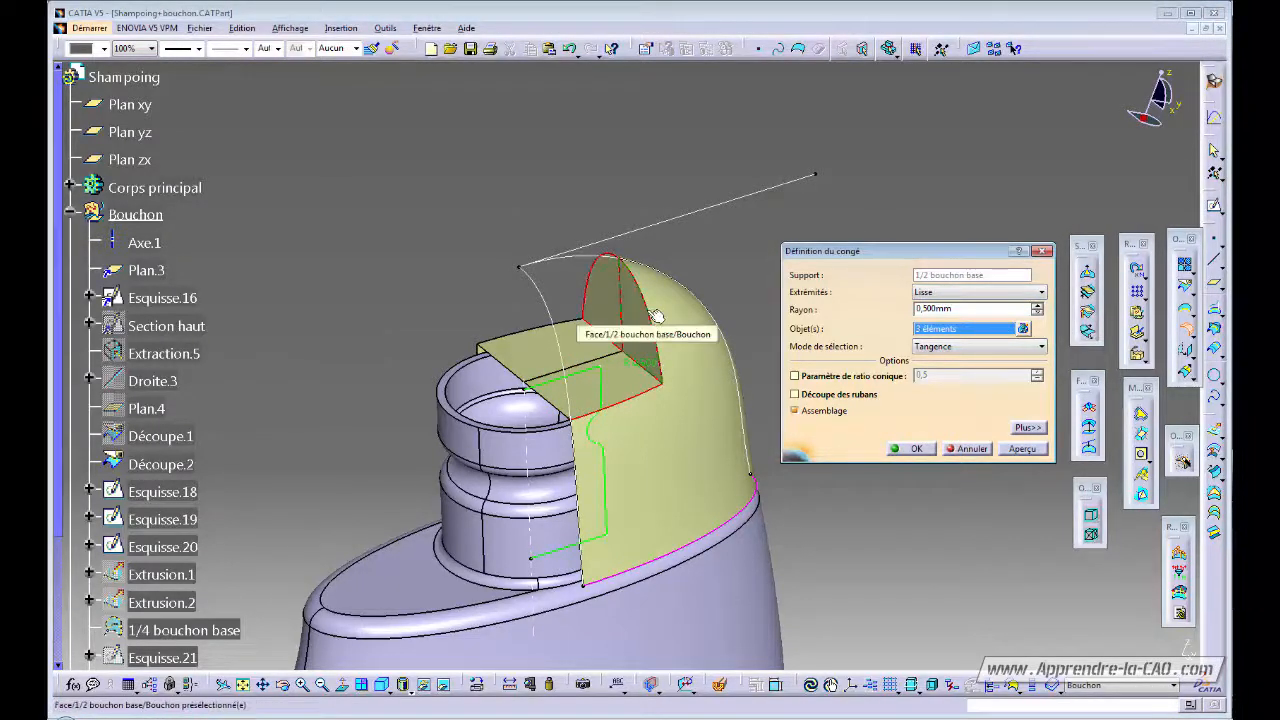
left_click(650, 322)
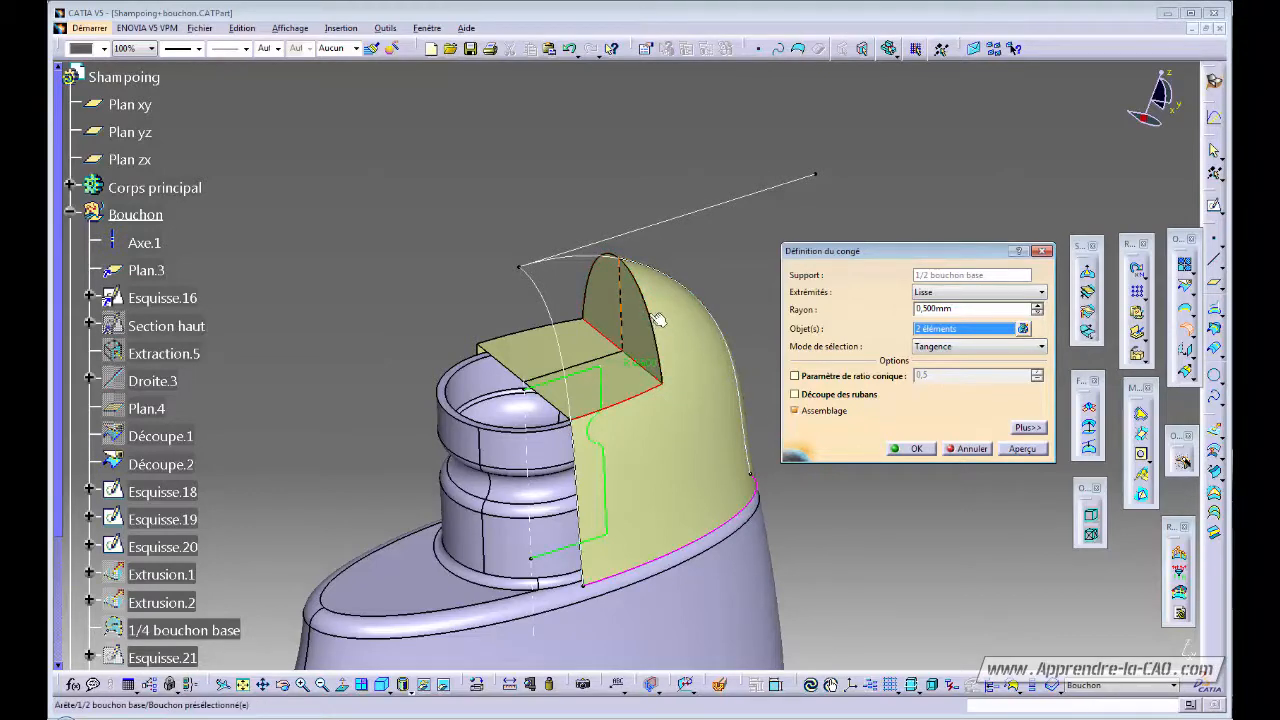
middle_click_drag(697, 260, 693, 259)
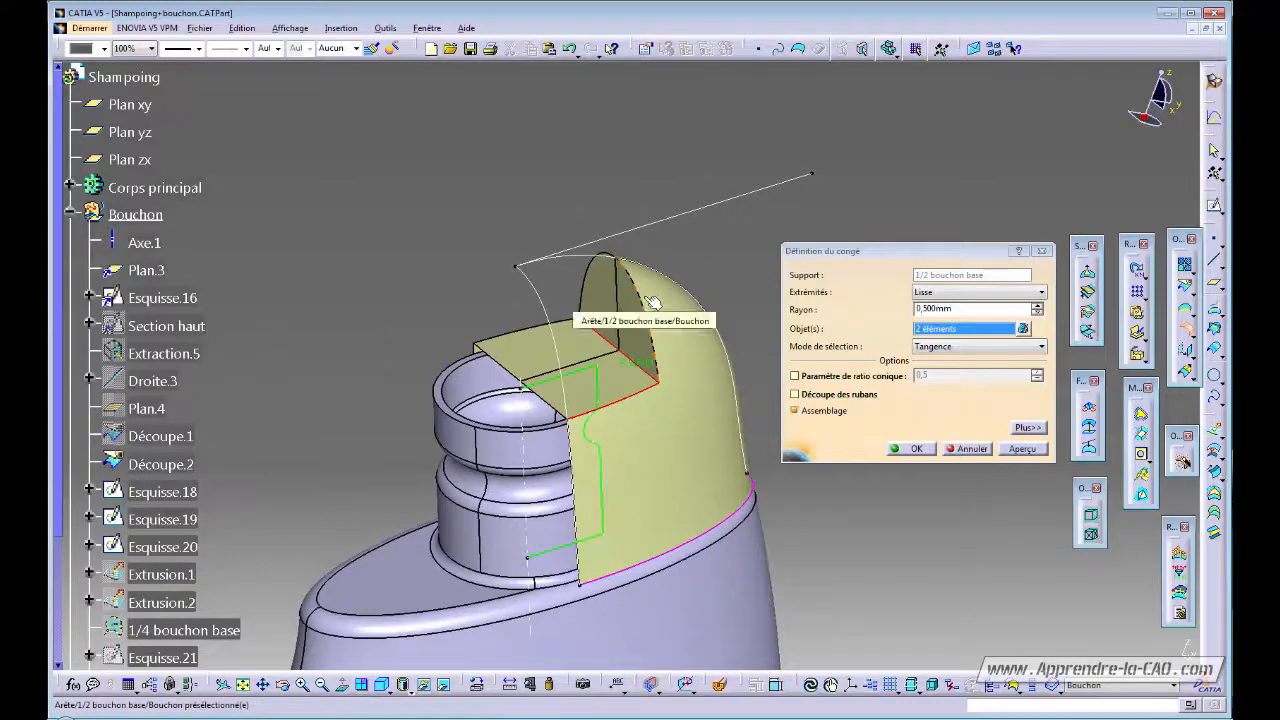
left_click(652, 303)
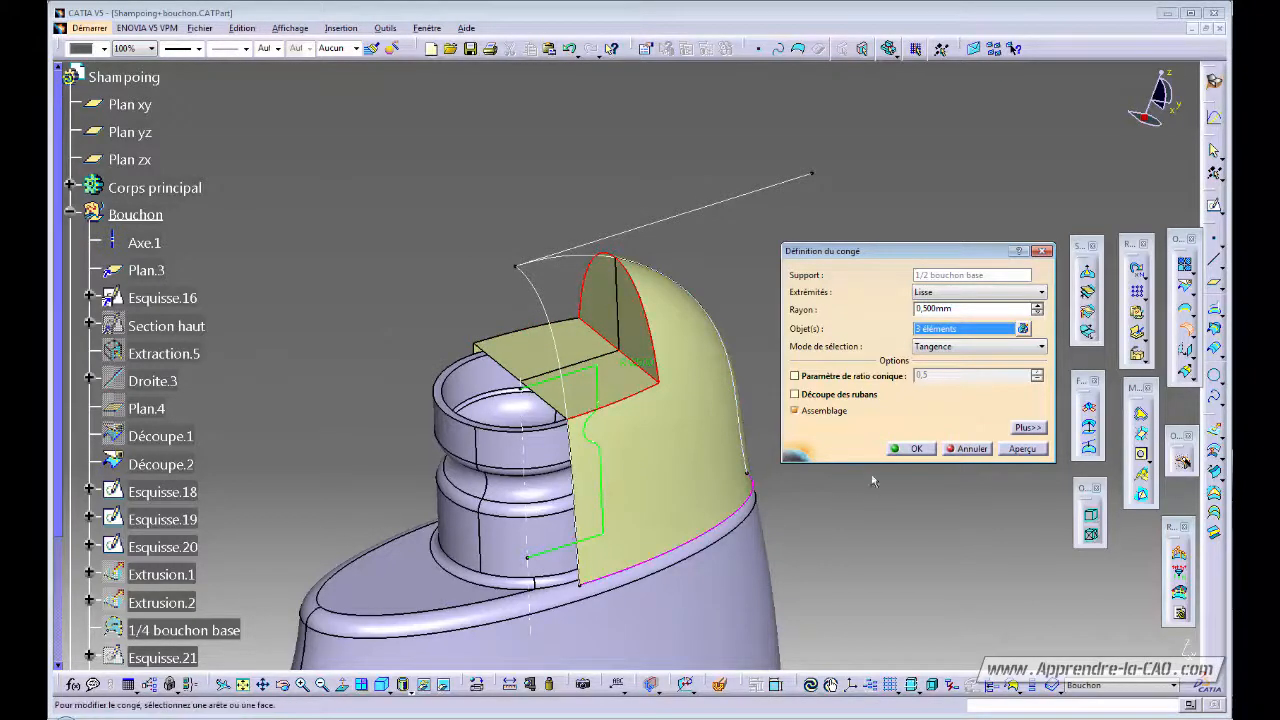
left_click(915, 450)
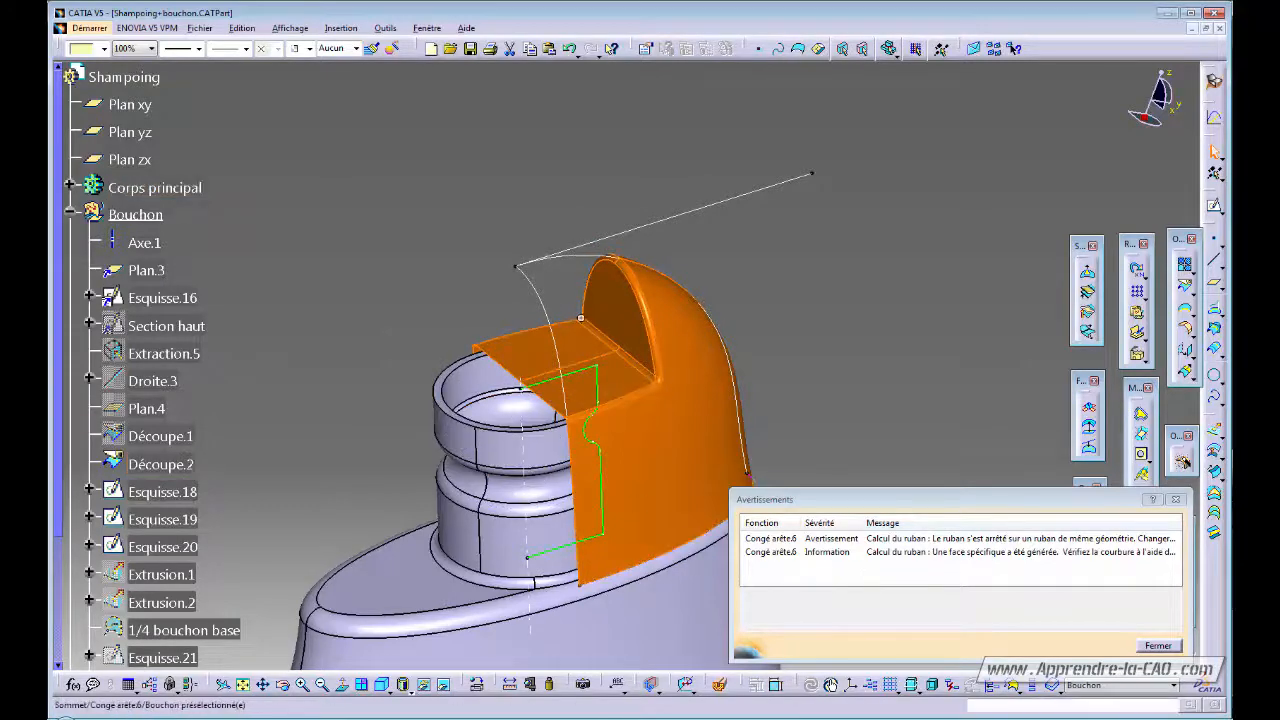
- Check the combined fillet at the cap's notch corners, dismiss the warnings and undo that fillet
middle_click(583, 318)
middle_click_drag(547, 472, 515, 390)
middle_click_drag(677, 492, 597, 457)
left_click(1156, 645)
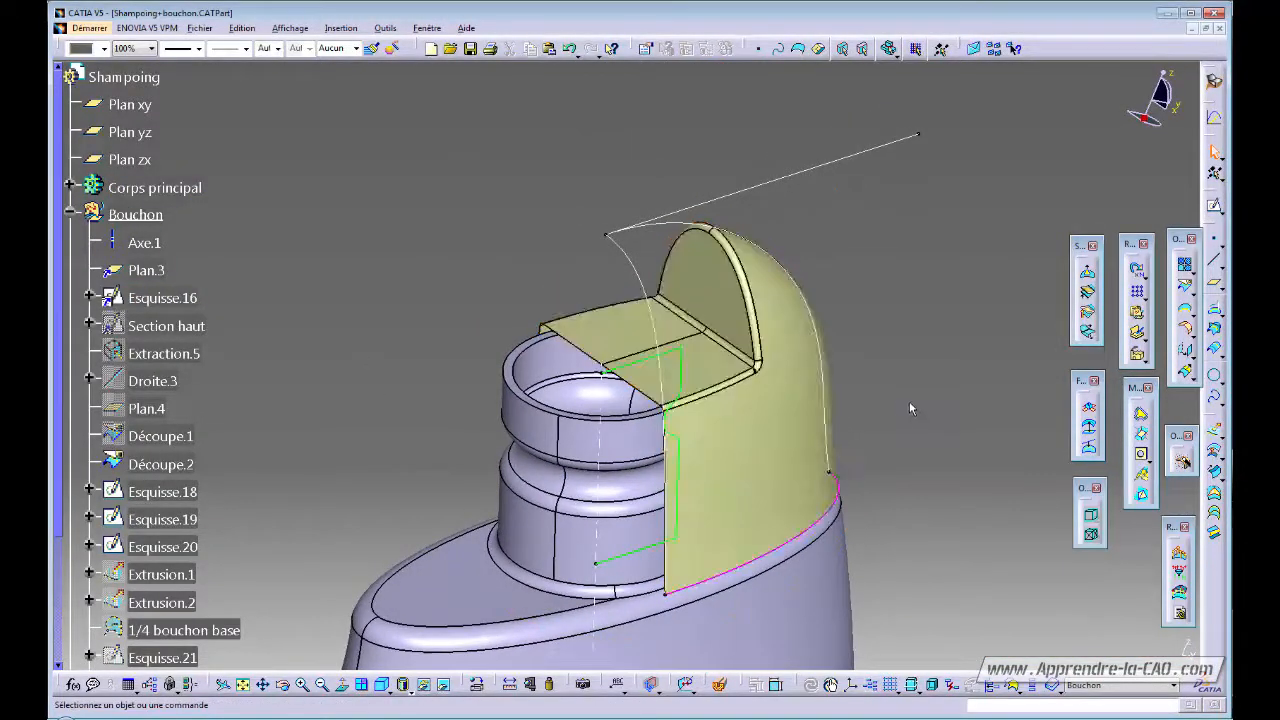
key("ctrl+z")
- Fillet the curved edge between the notch's upright face and the cap's outer shell with a 0.5 mm radius
middle_click_drag(894, 400, 868, 376, "ctrl")
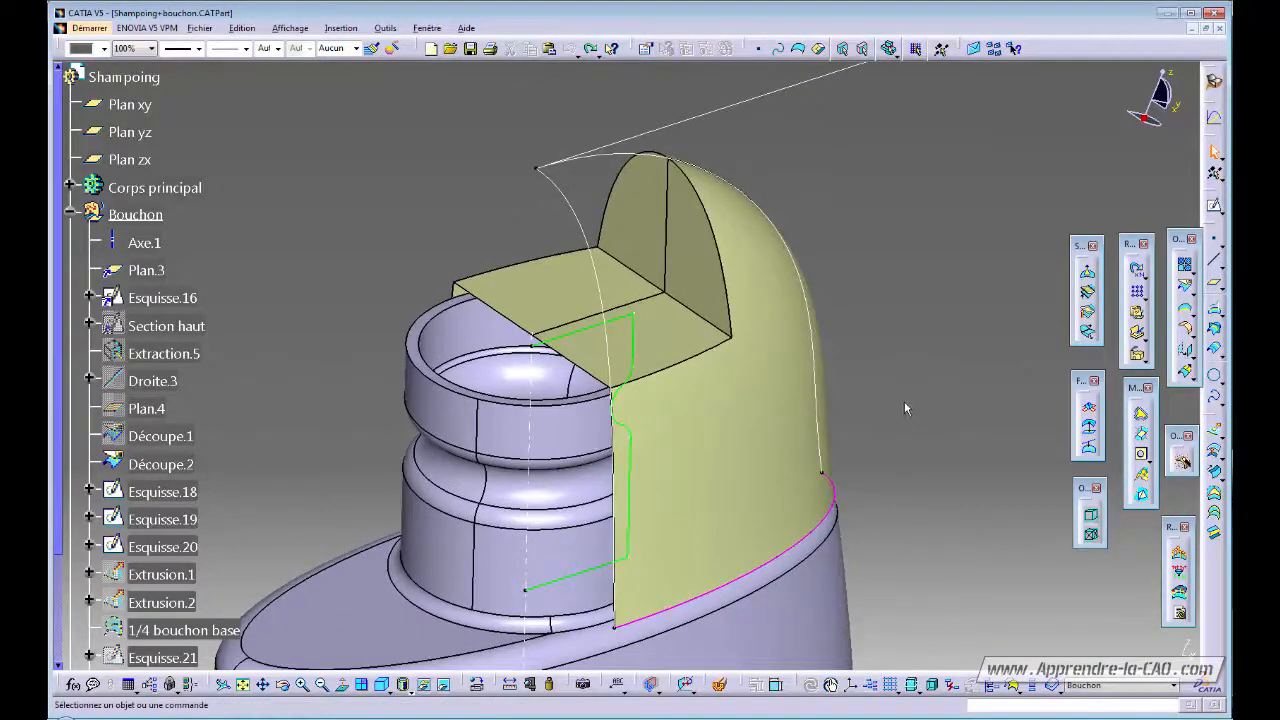
left_click(1187, 331)
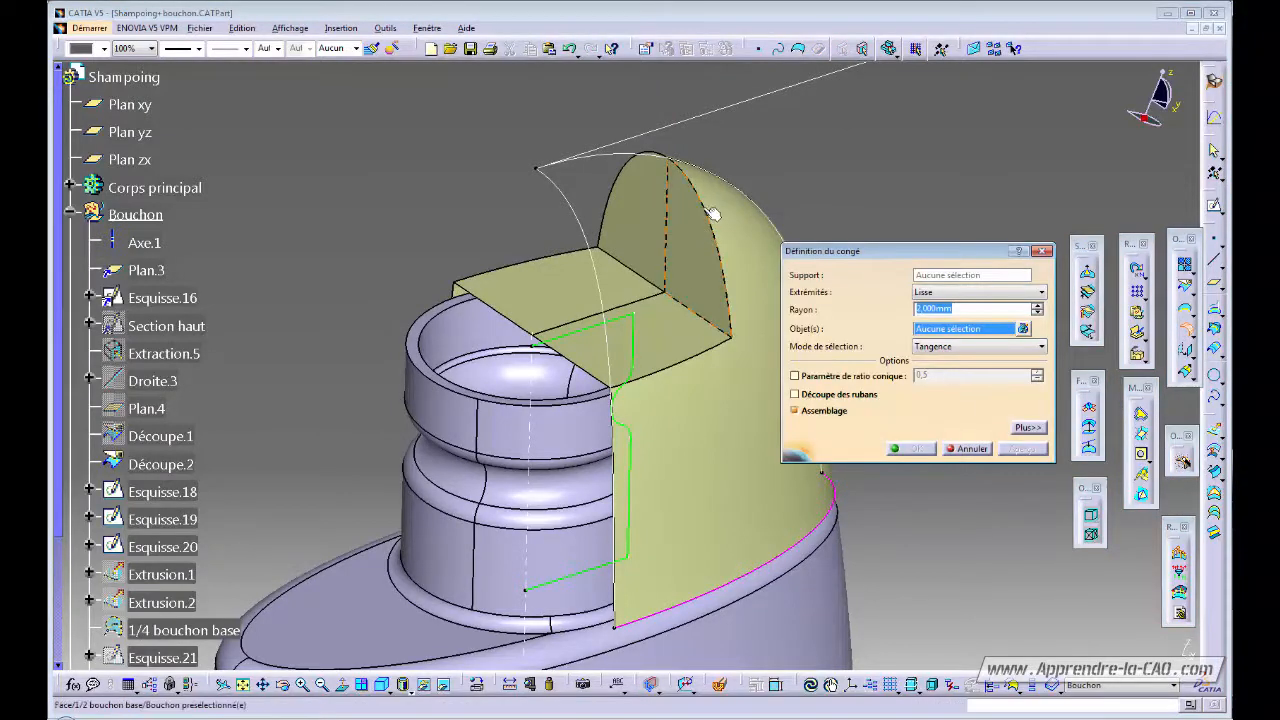
left_click(731, 294)
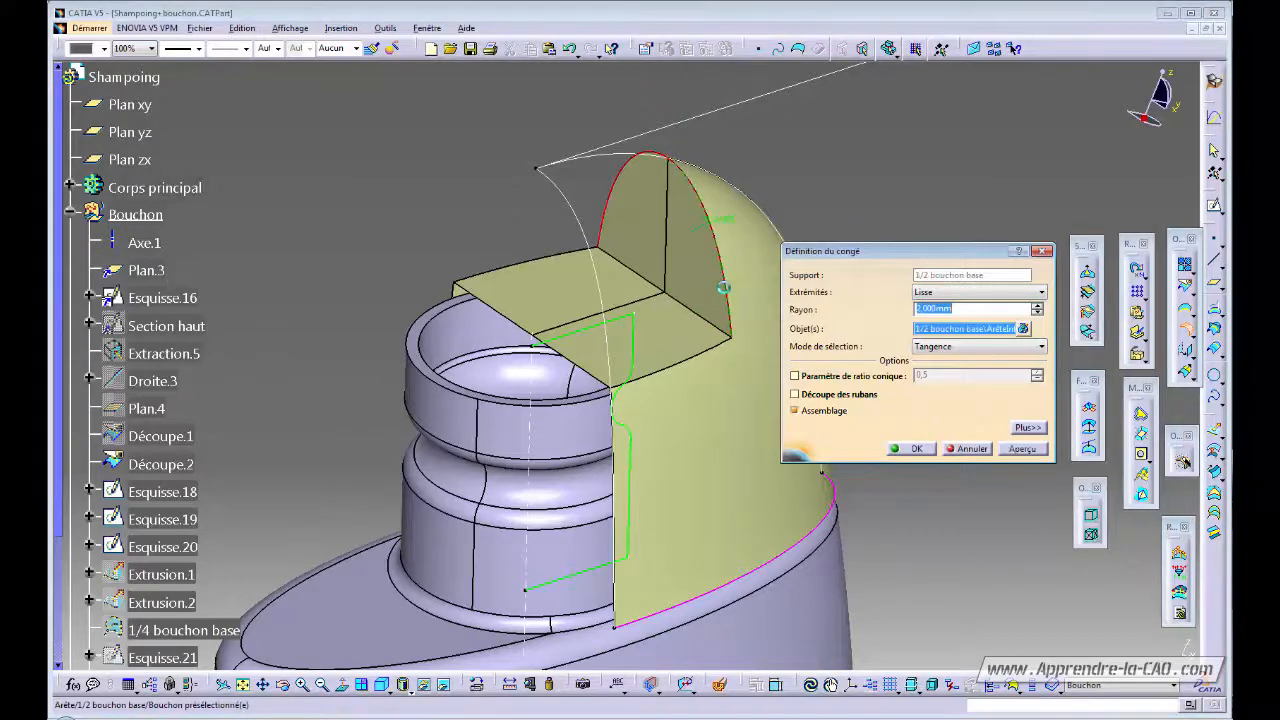
left_click(912, 448)
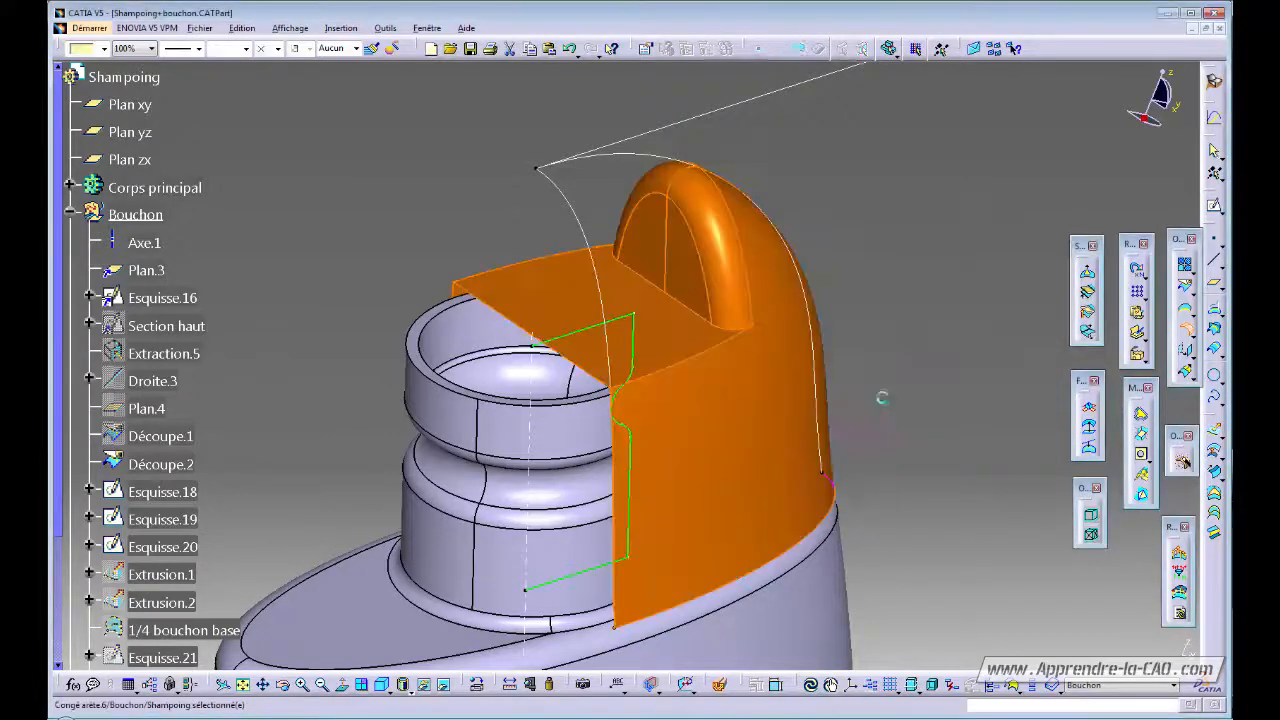
left_click(890, 302)
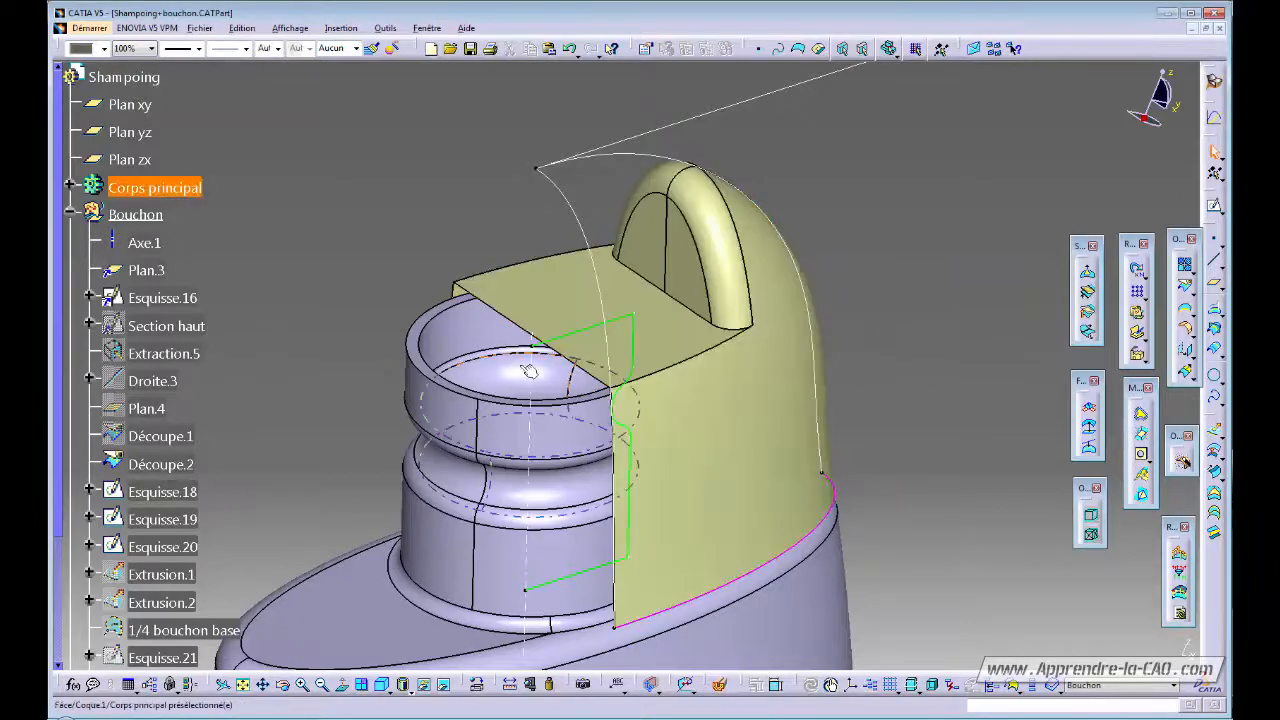
double_click(700, 216)
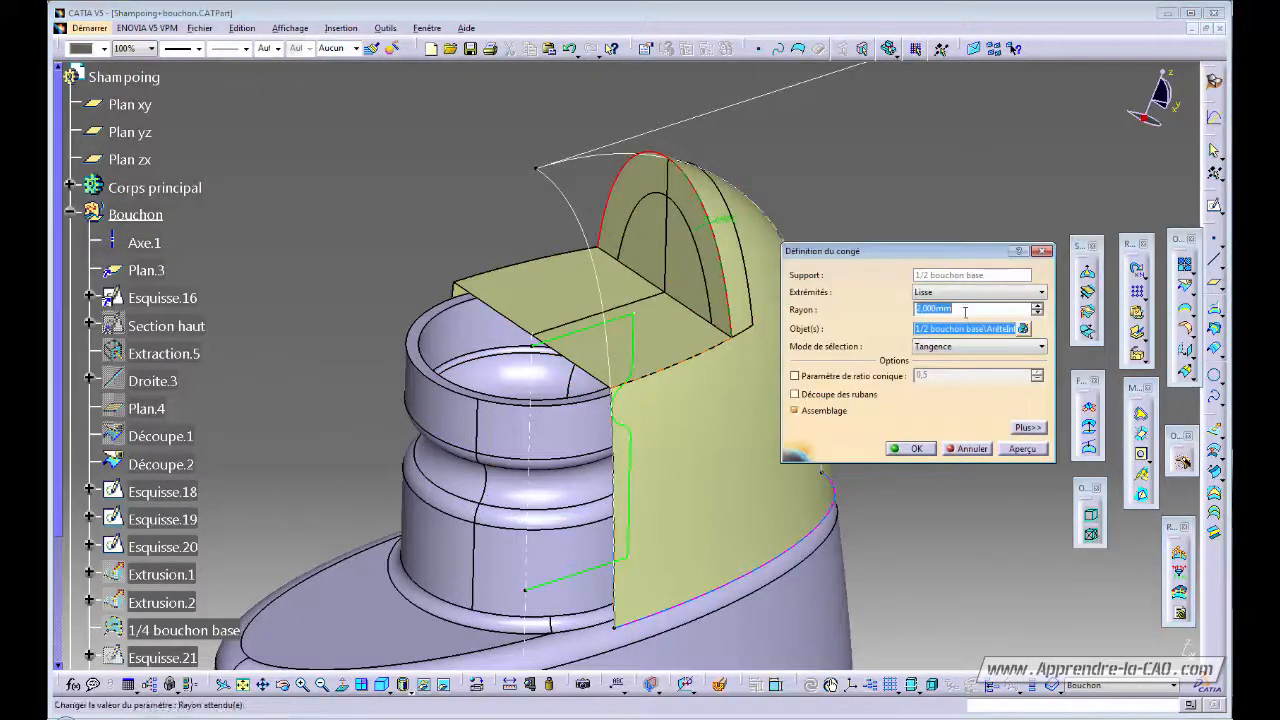
key("Return")
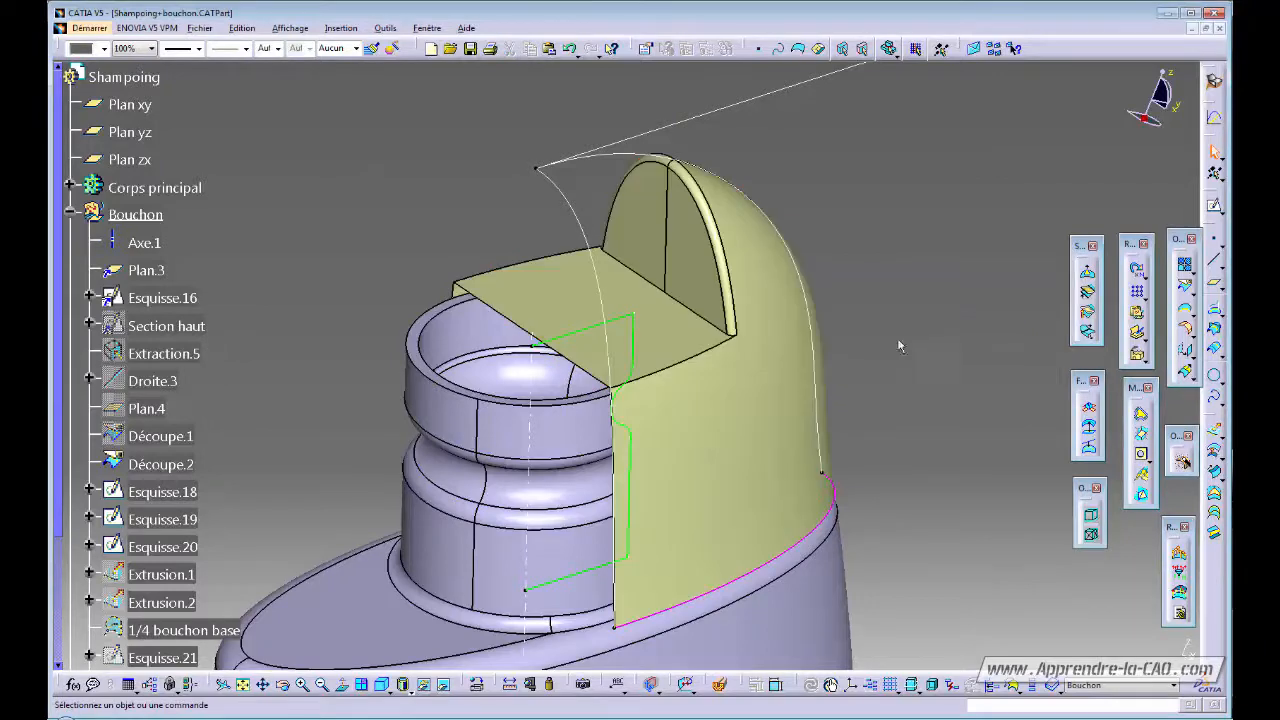
- Add a 0.5 mm edge fillet to the outer step edge and the inner corner edge of the cap's notch
left_click(1186, 332)
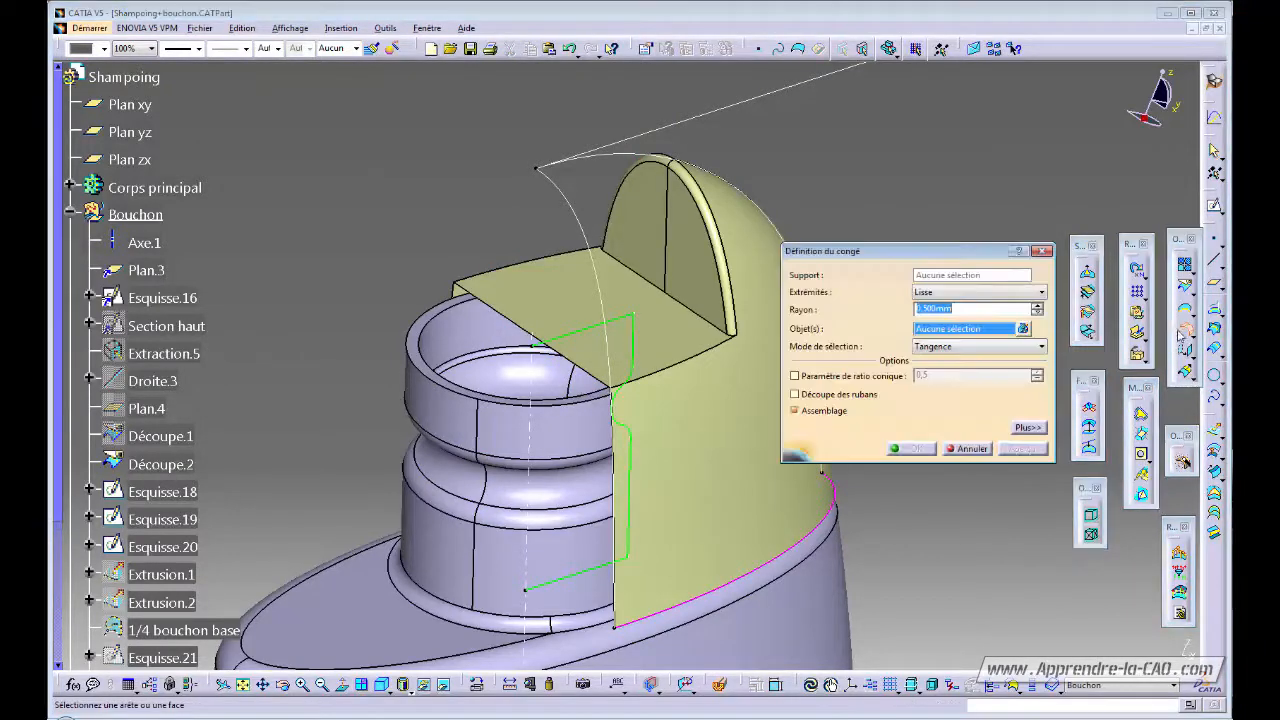
left_click(688, 366)
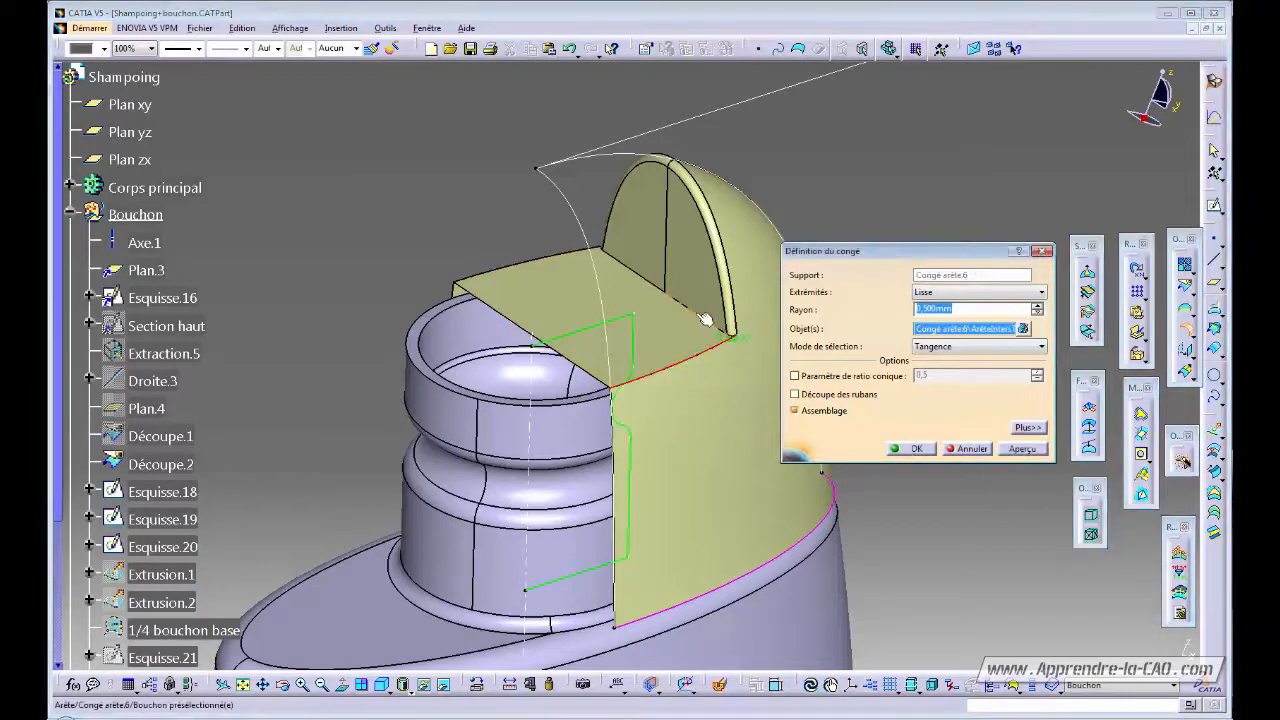
left_click(705, 320)
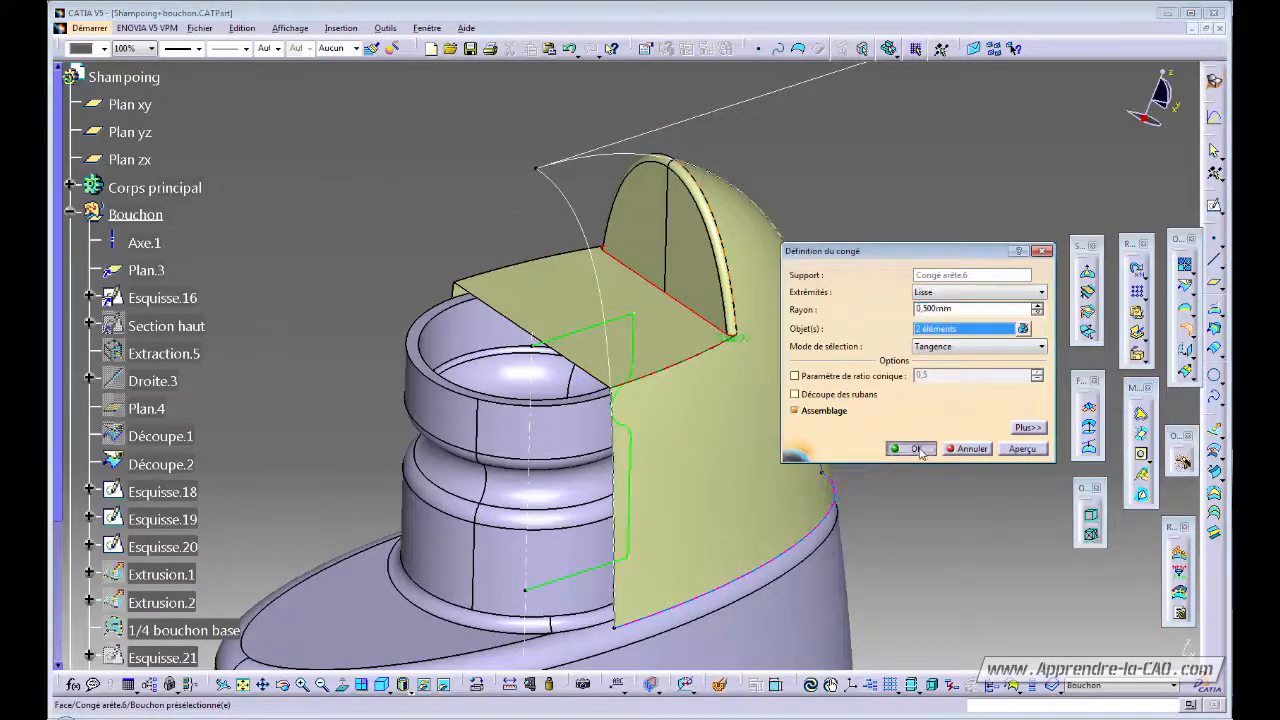
left_click(910, 448)
- Examine the filleted notch corners and the clearance between the half cap and the bottle neck from several sides
middle_click_drag(585, 390, 604, 322)
middle_click_drag(533, 372, 567, 461)
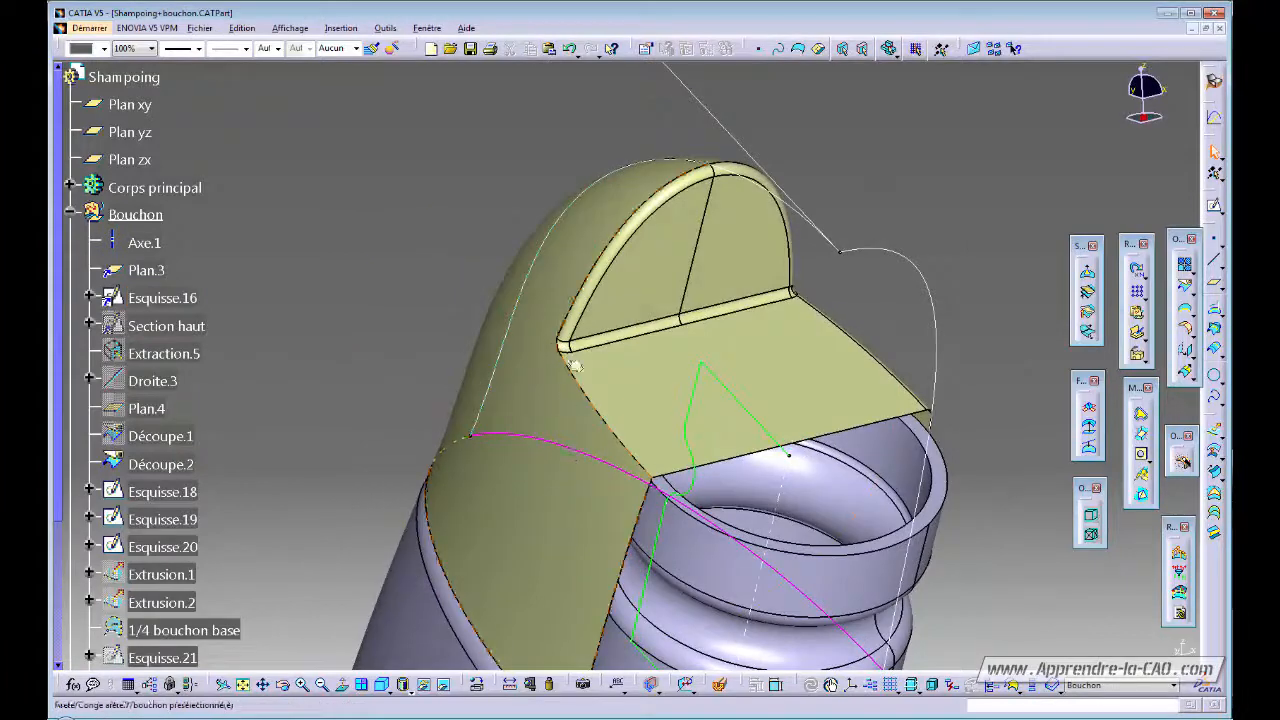
middle_click_drag(645, 452, 799, 458)
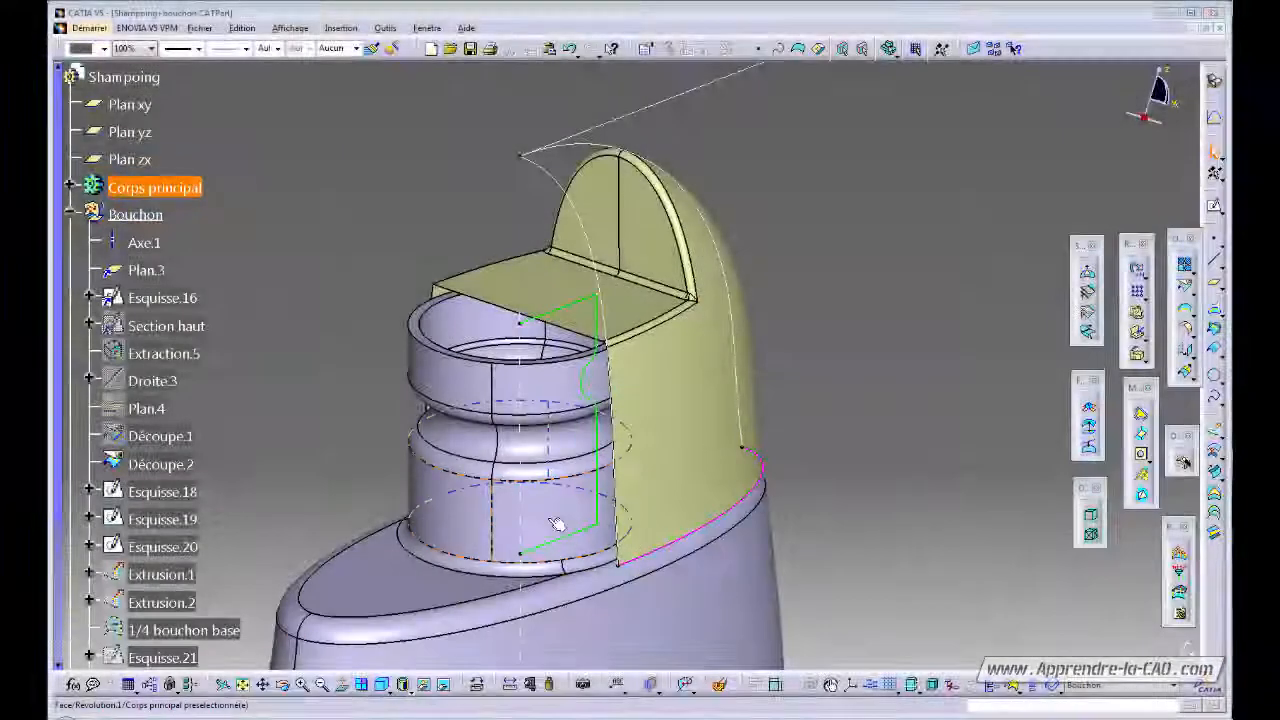
middle_click_drag(556, 524, 660, 424)
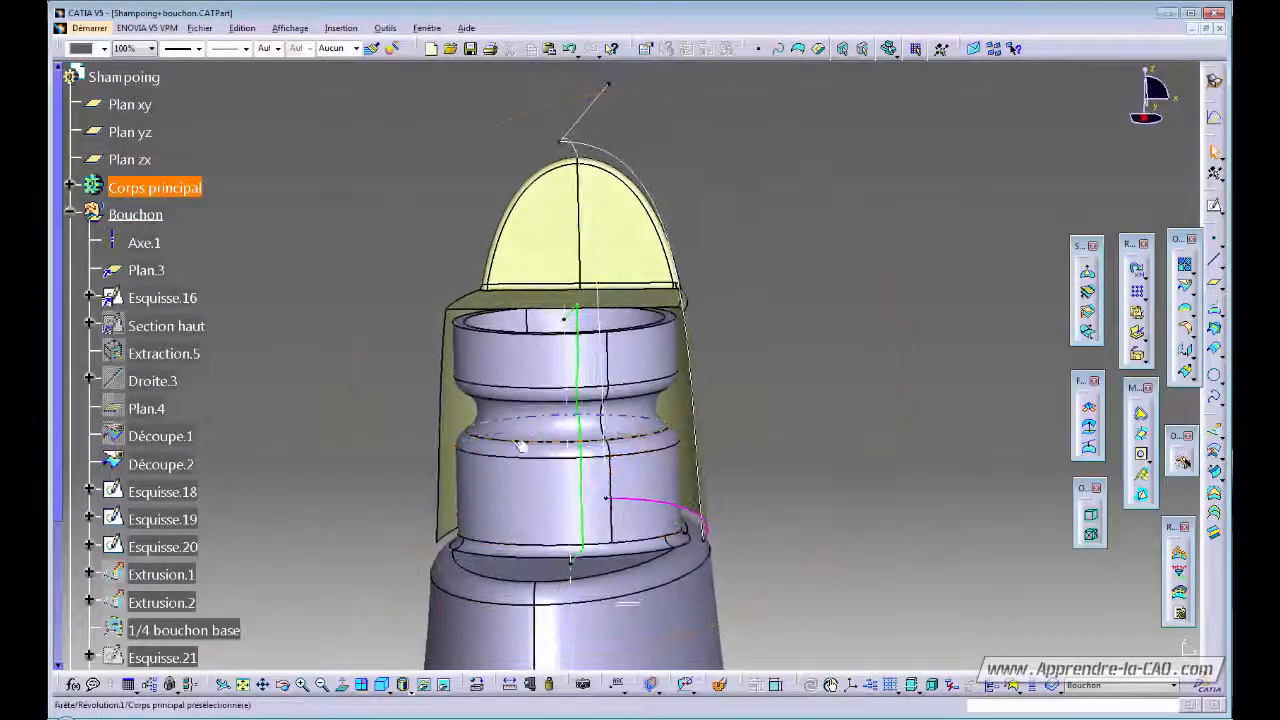
middle_click_drag(705, 283, 709, 331)
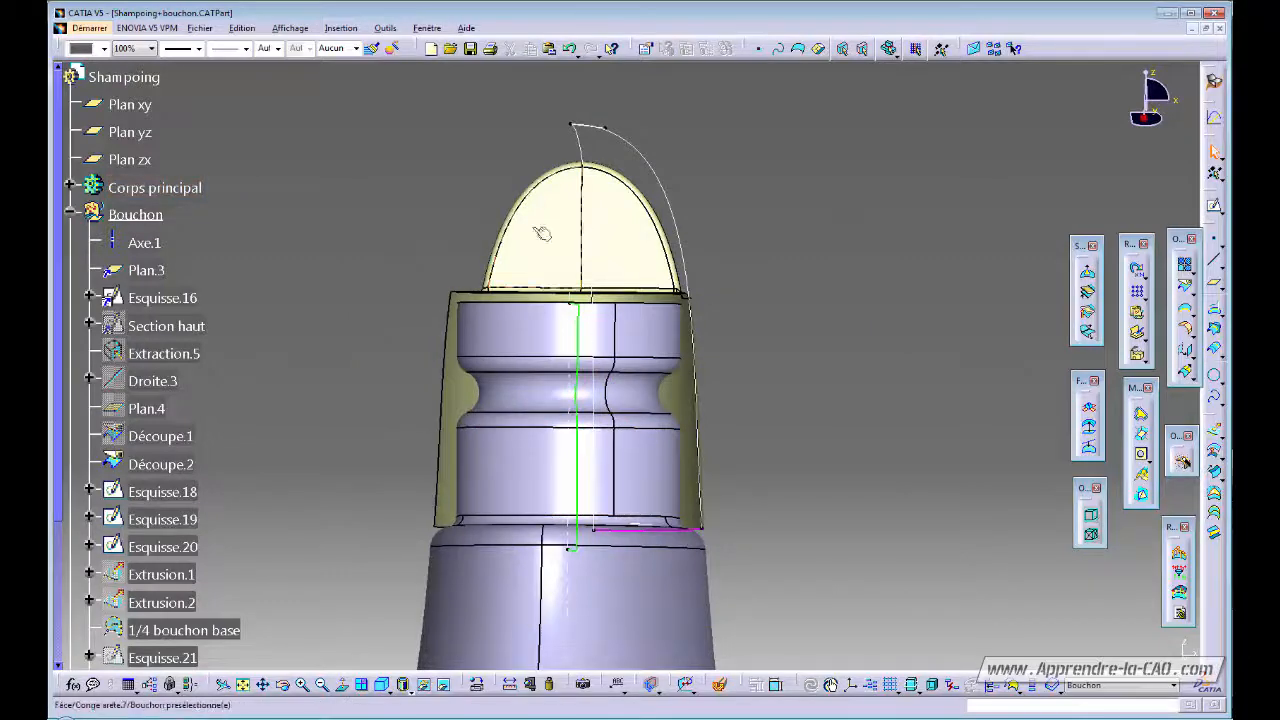
middle_click_drag(677, 460, 671, 366)
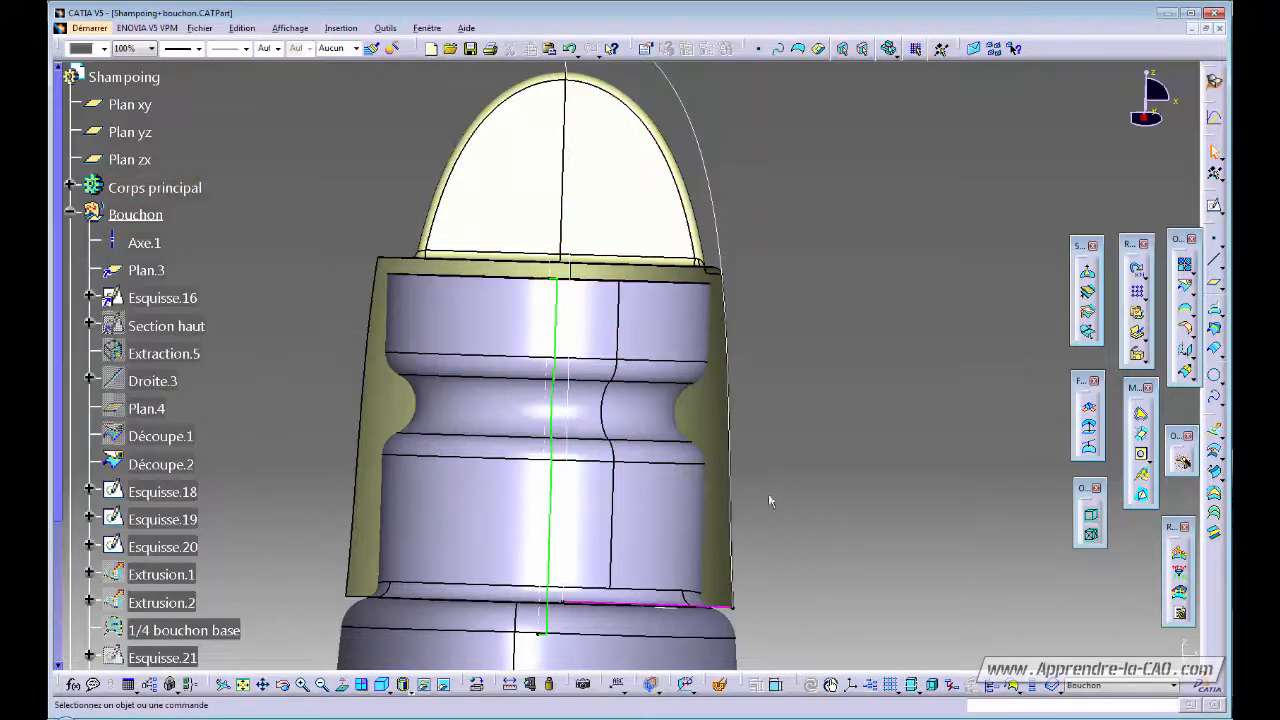
middle_click_drag(820, 388, 778, 434)
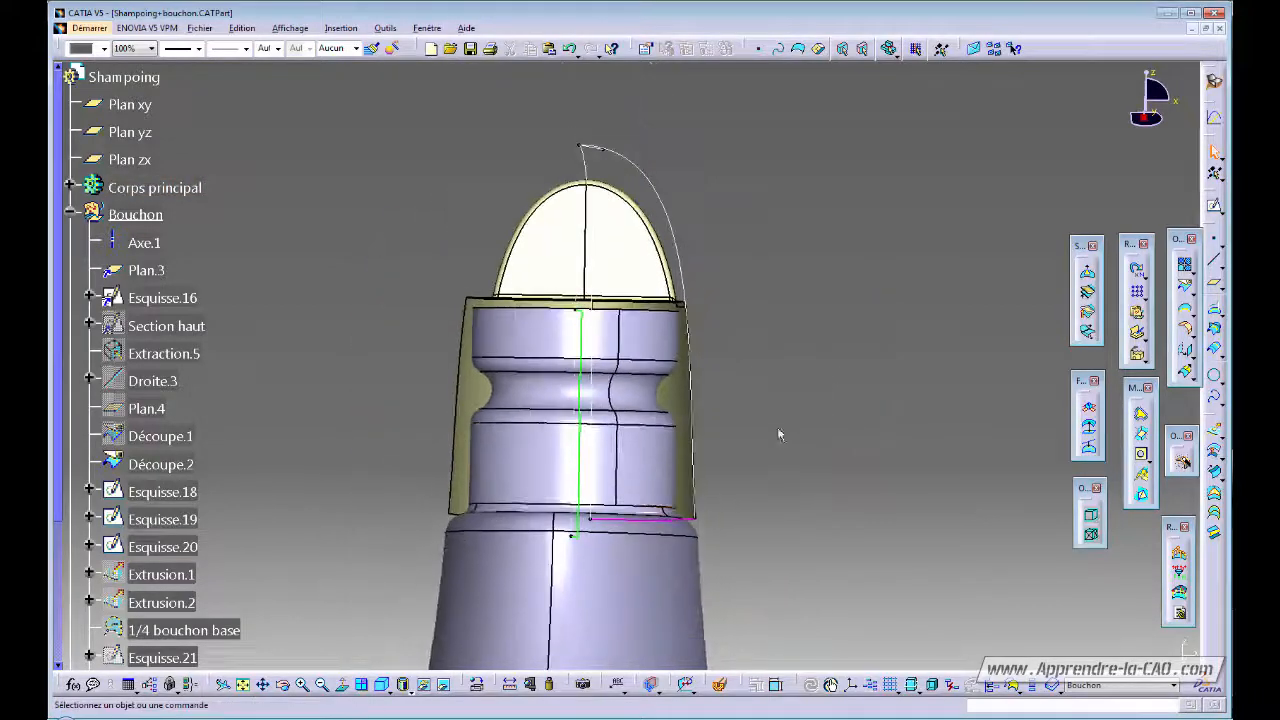
middle_click_drag(520, 457, 527, 460)
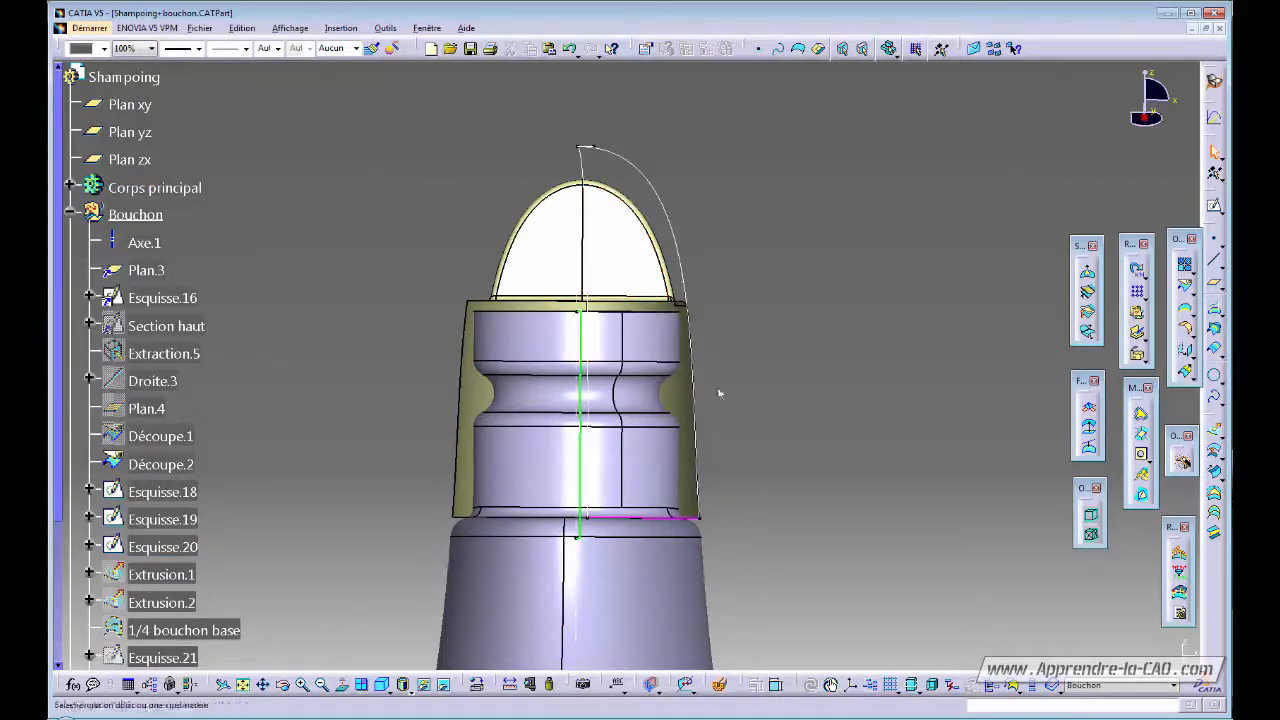
left_click(655, 461)
left_click(817, 443)
- Open a new sketch on the hidden plane Plan.4 and return to the visible geometry
middle_click_drag(727, 440, 594, 514)
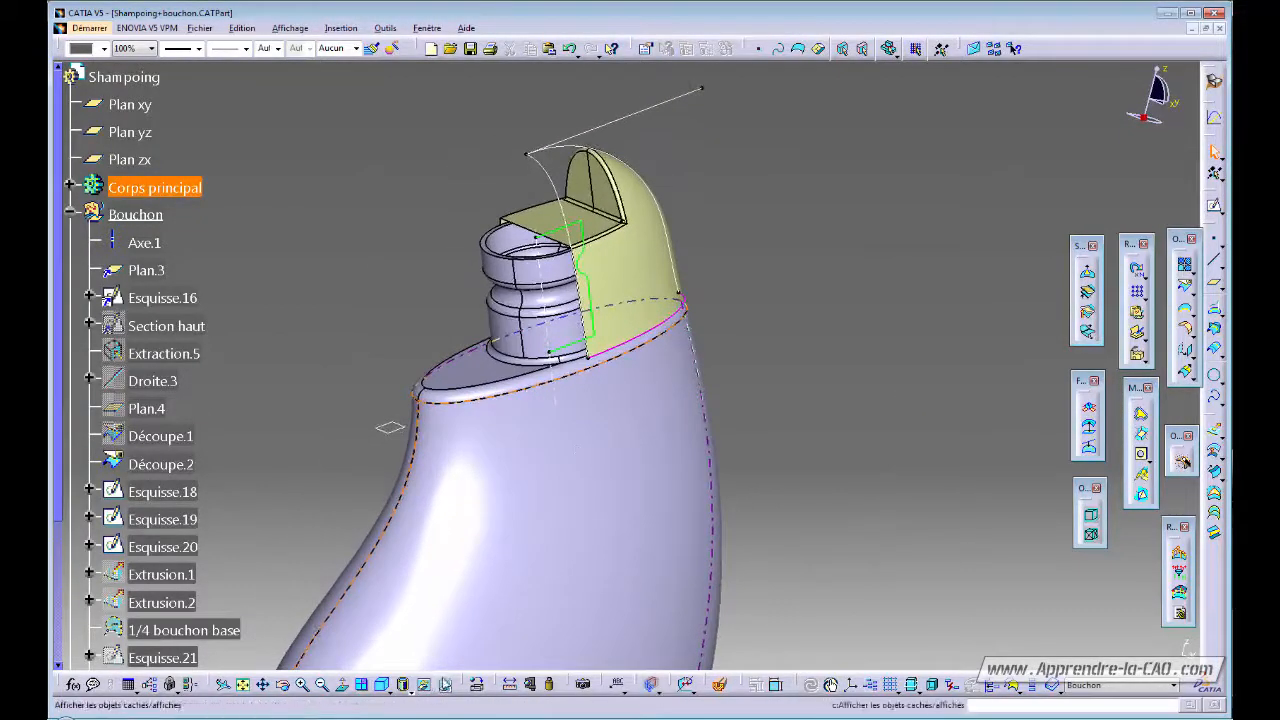
left_click(442, 684)
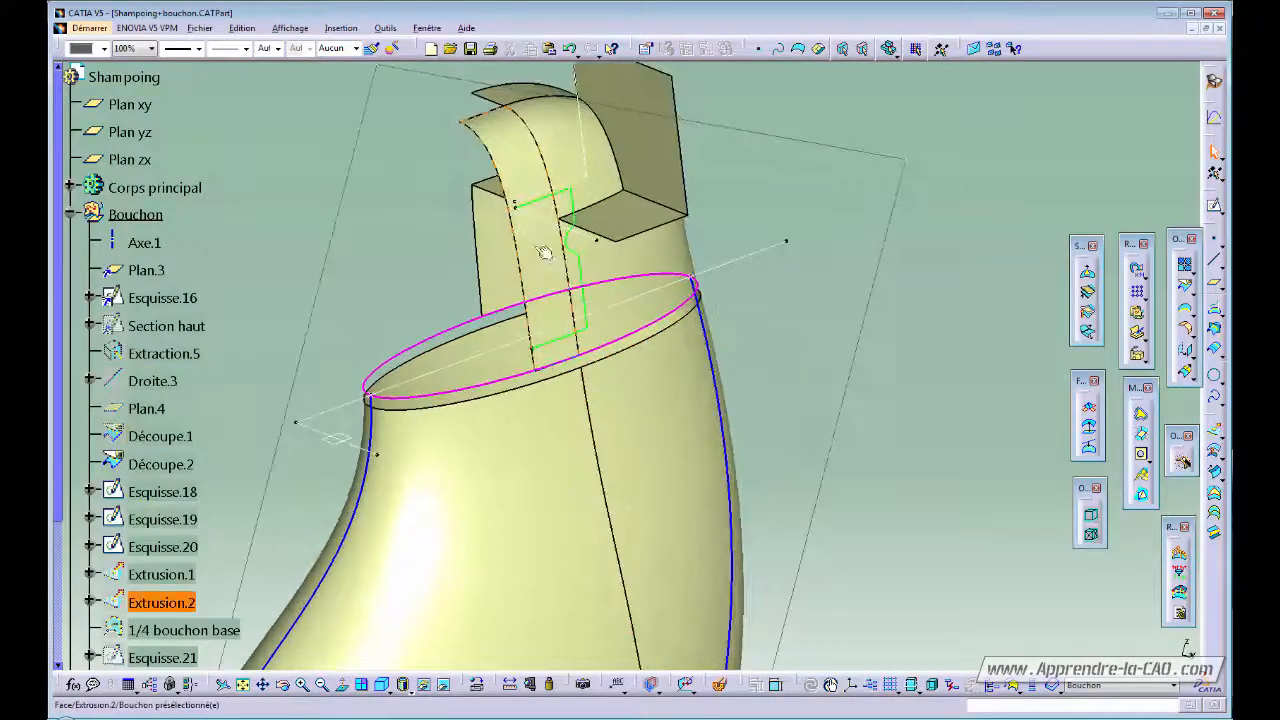
left_click(528, 231)
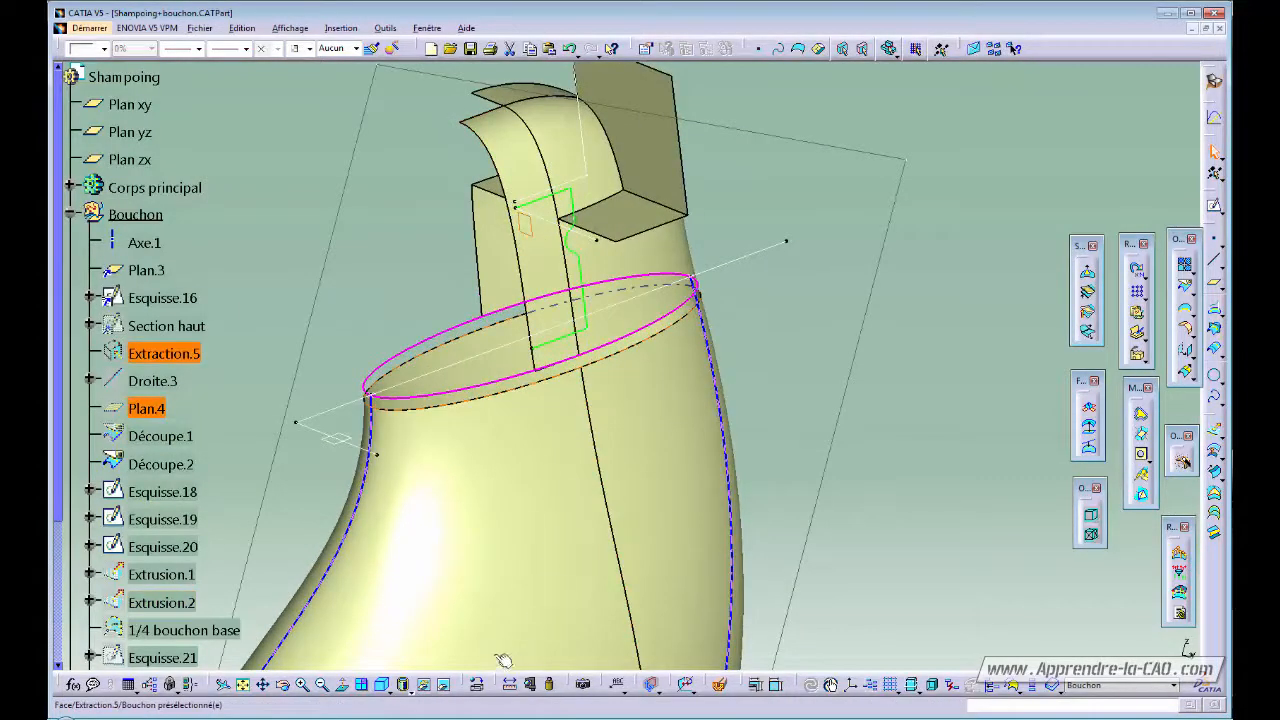
left_click(1214, 205)
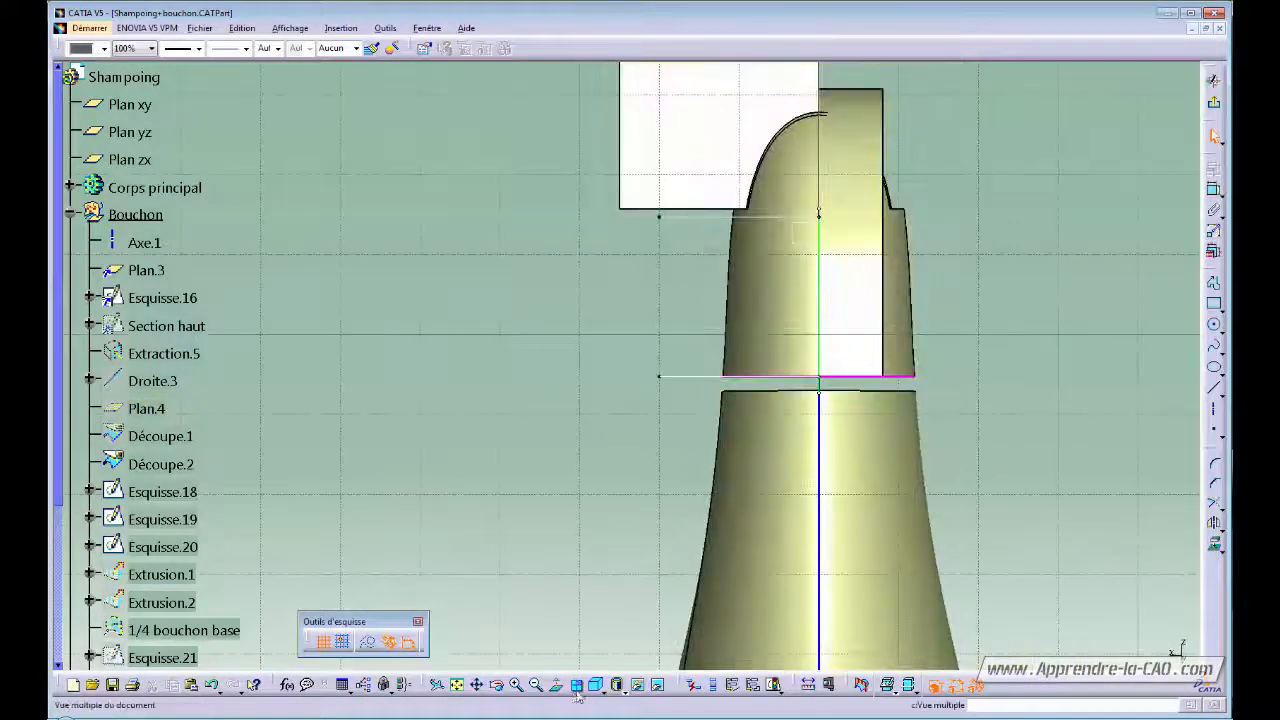
left_click(657, 685)
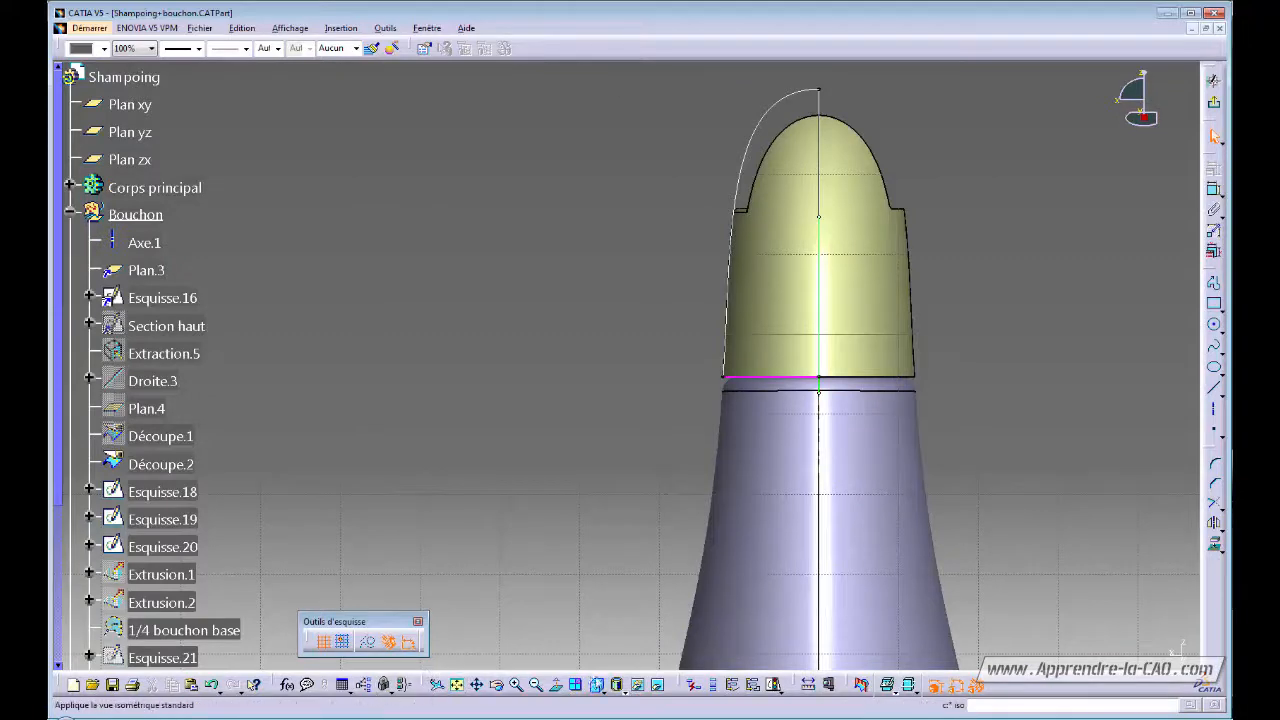
left_click(597, 686)
left_click(558, 688)
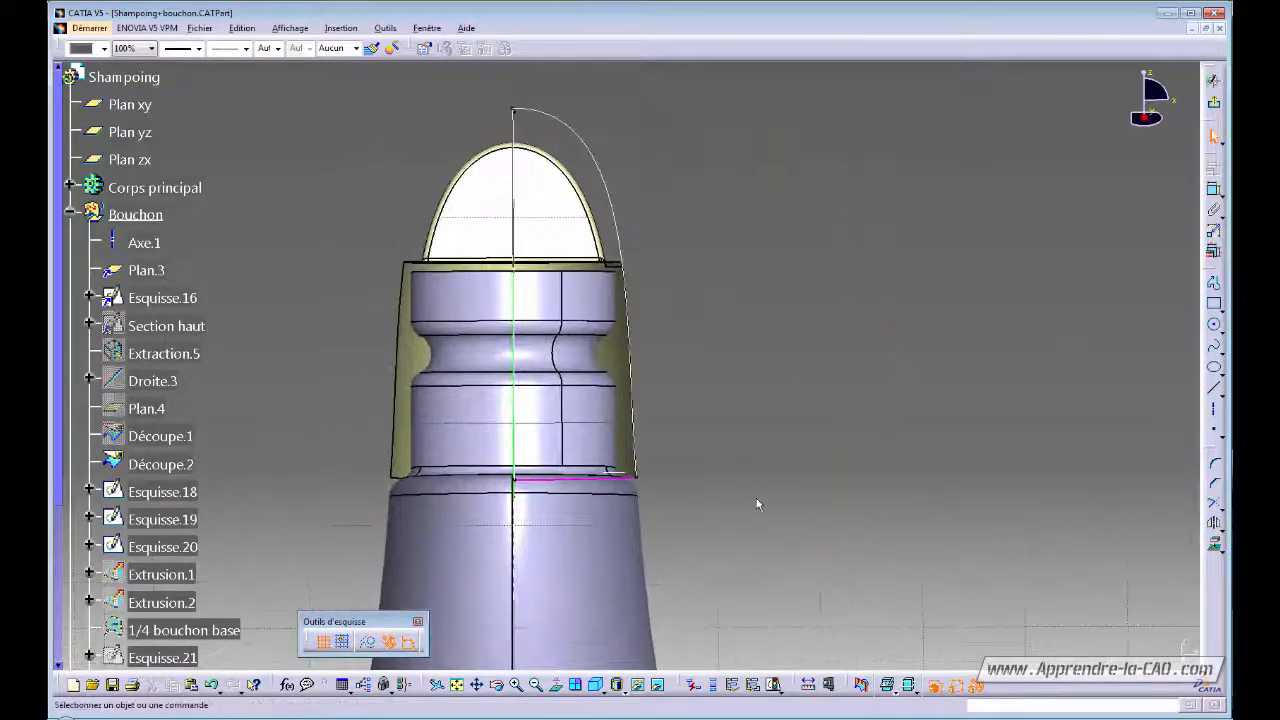
- Sketch a large circle beside the cap that crosses its outer wall near the notch, and enlarge it slightly
left_click(1214, 346)
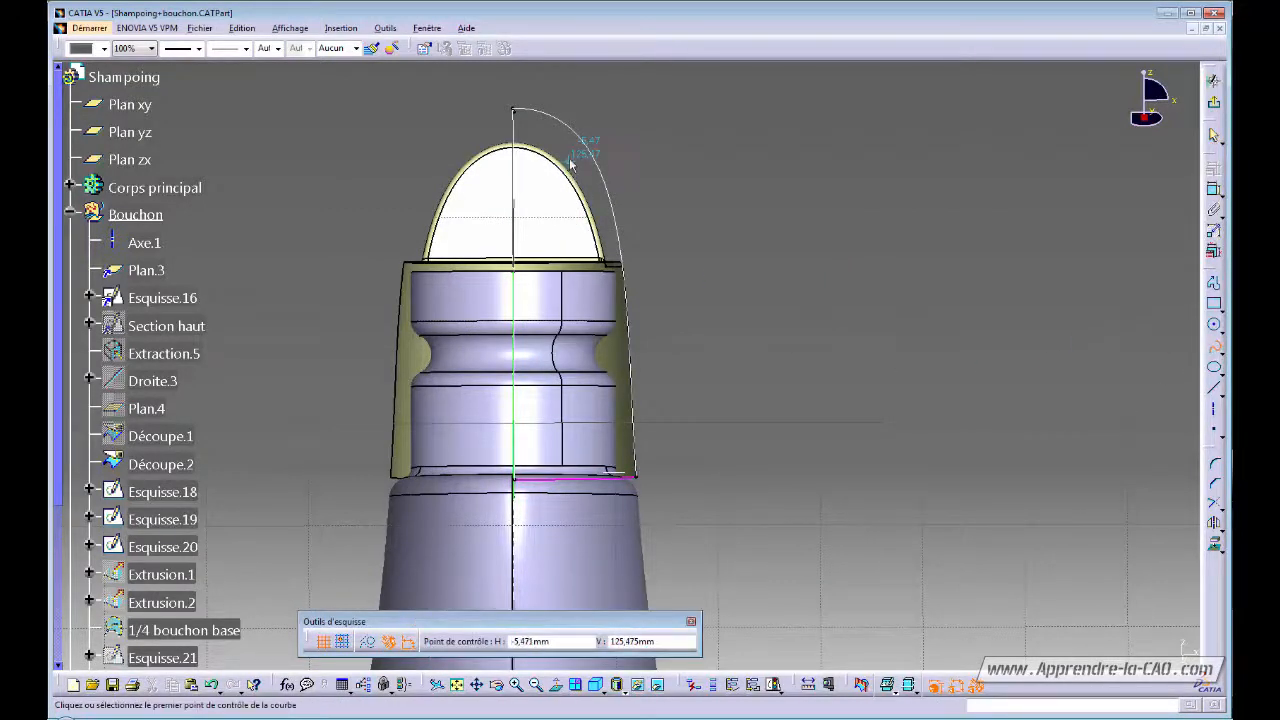
left_click(1214, 325)
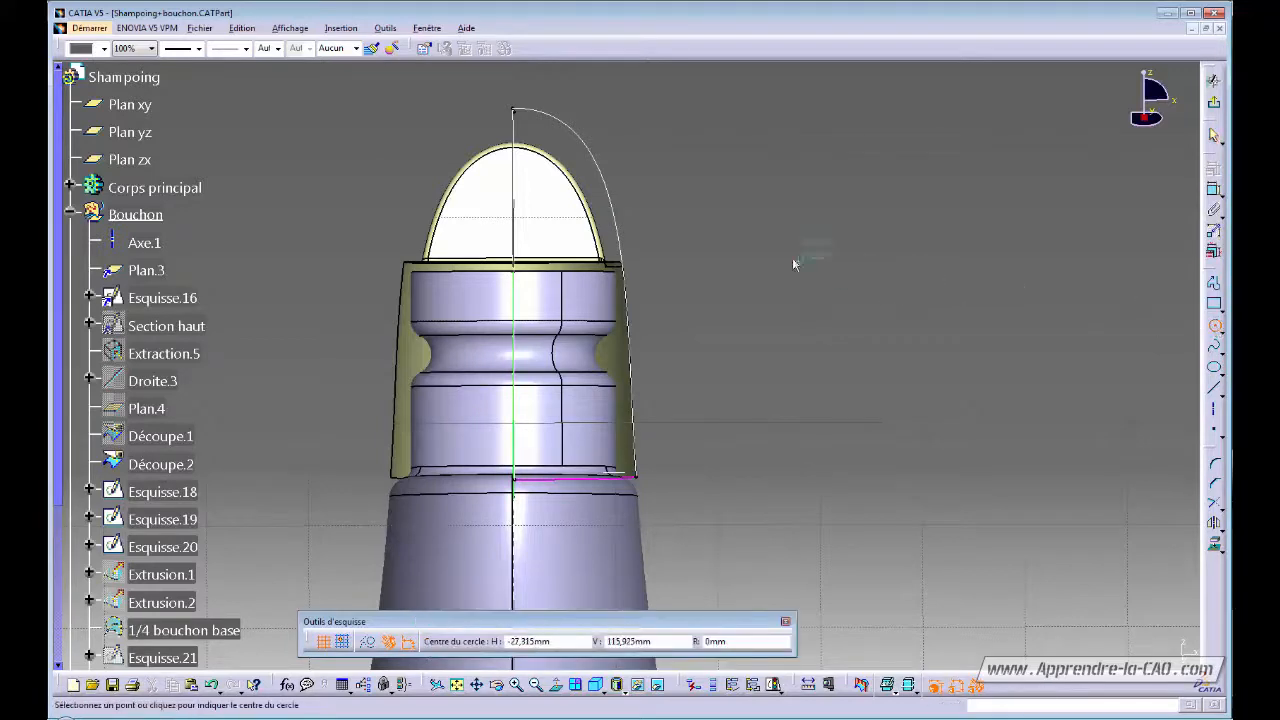
left_click(763, 217)
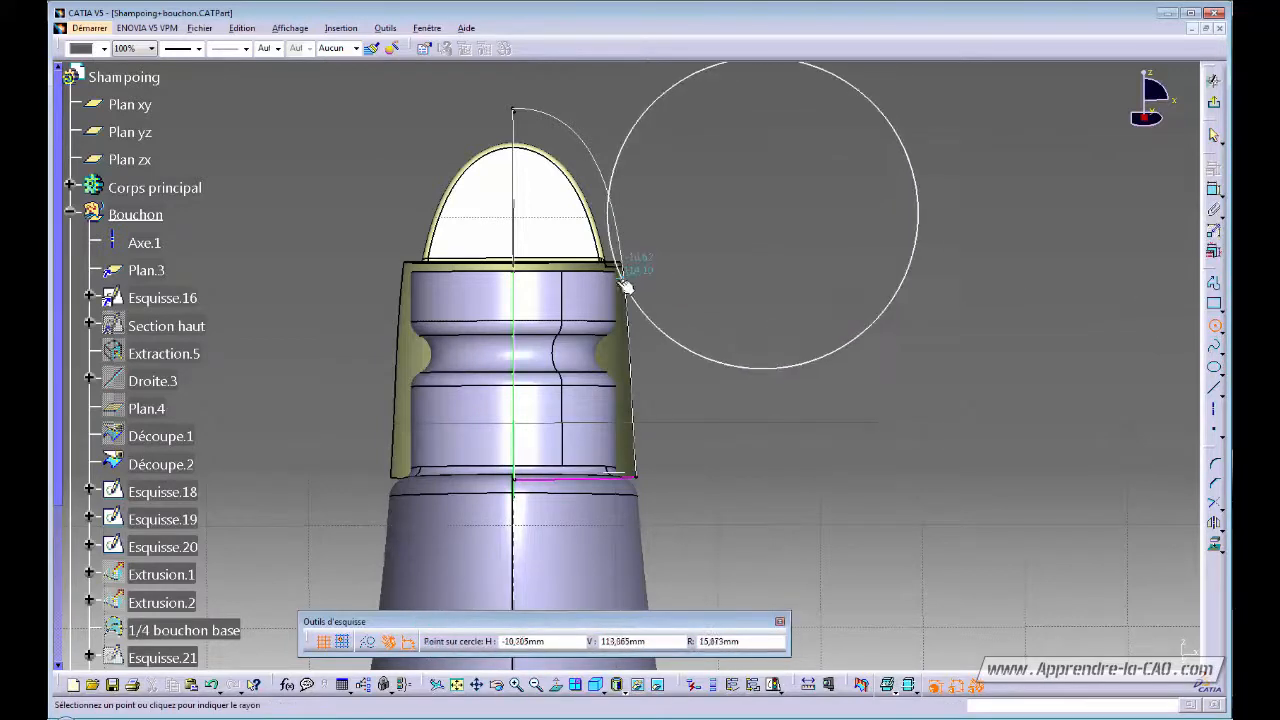
left_click(612, 305)
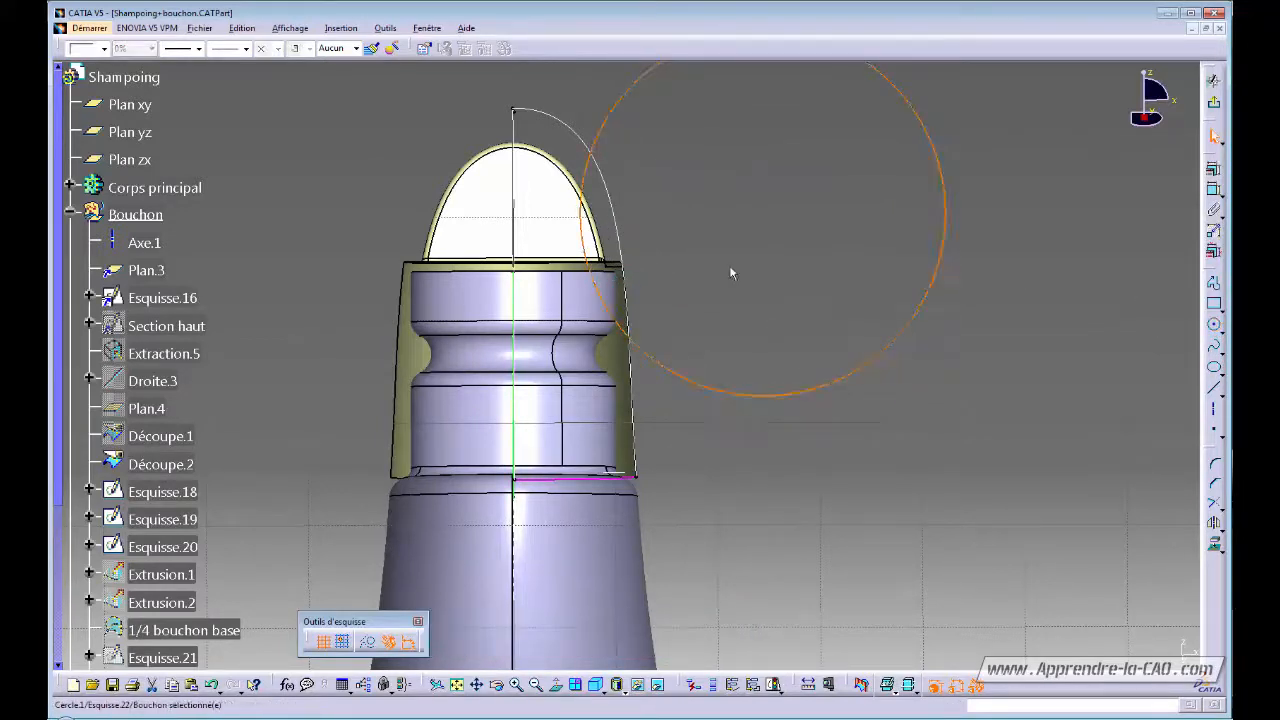
mouse_move(731, 271)
middle_mouse_down()
mouse_move(726, 354)
mouse_move(740, 367)
mouse_move(765, 355)
middle_mouse_up()
left_click(740, 367)
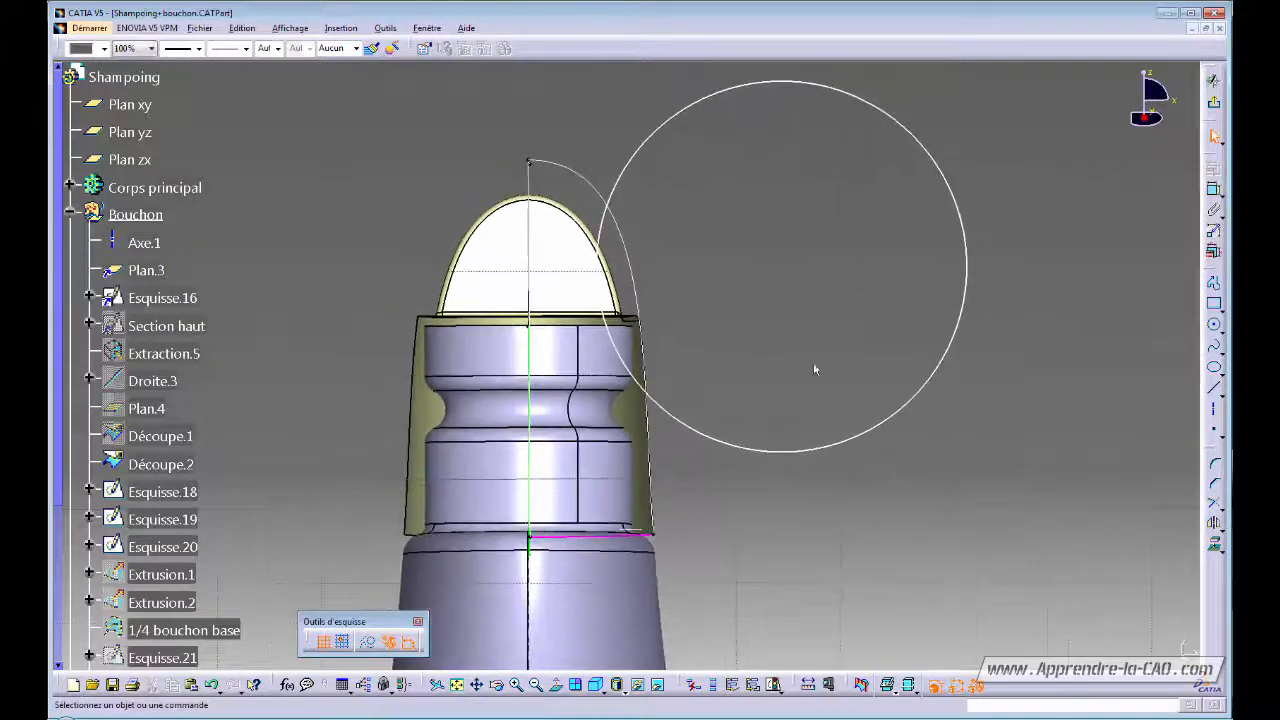
left_click_drag(718, 438, 741, 465)
middle_click_drag(818, 395, 777, 394)
left_click(776, 405)
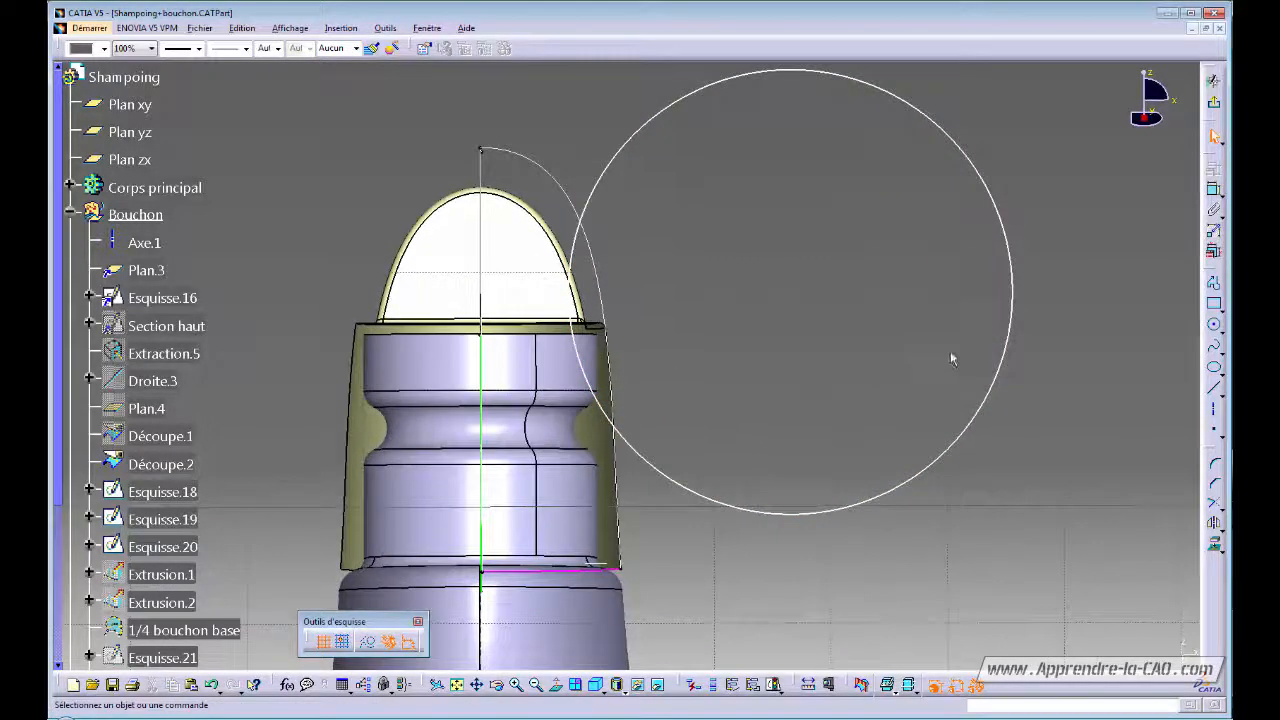
- Apply a fixed constraint to the large circle
left_click(1016, 336)
left_click(1212, 189)
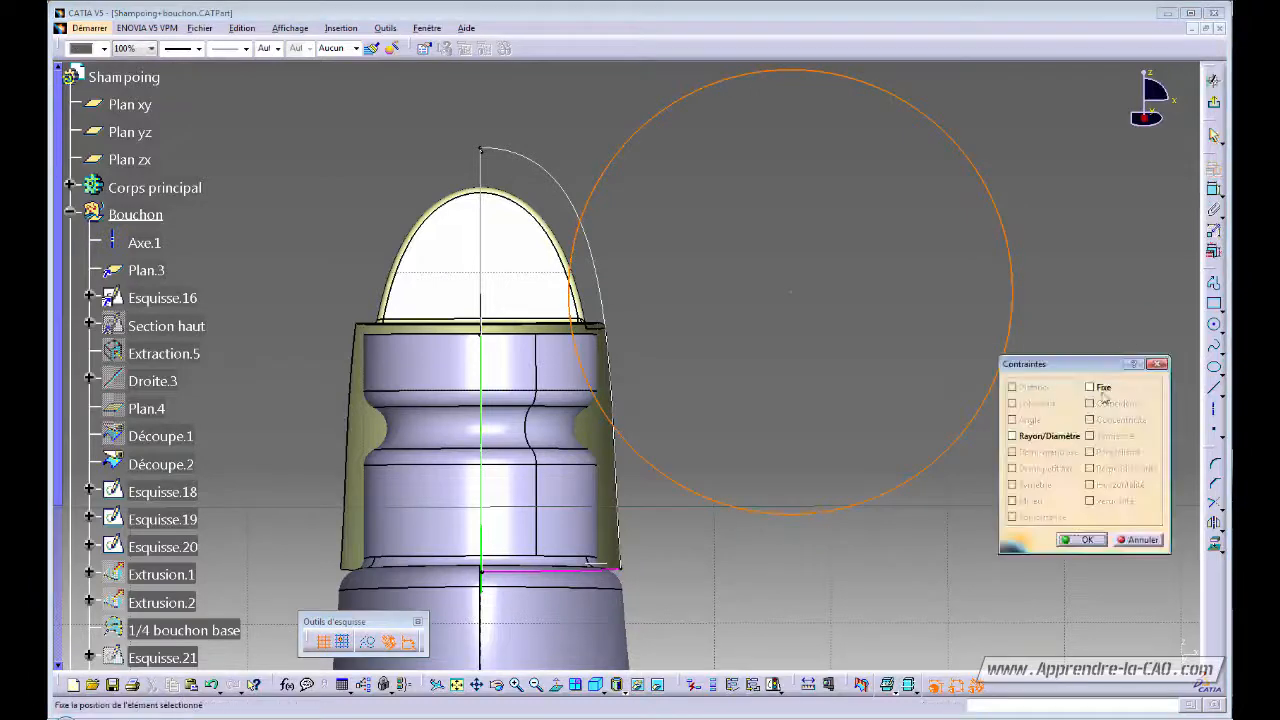
left_click(1088, 540)
- Trim the fixed circle to a short arc crossing the cap's side wall and extending below outside it, and exit the sketch
scroll(771, 380, "up", 2)
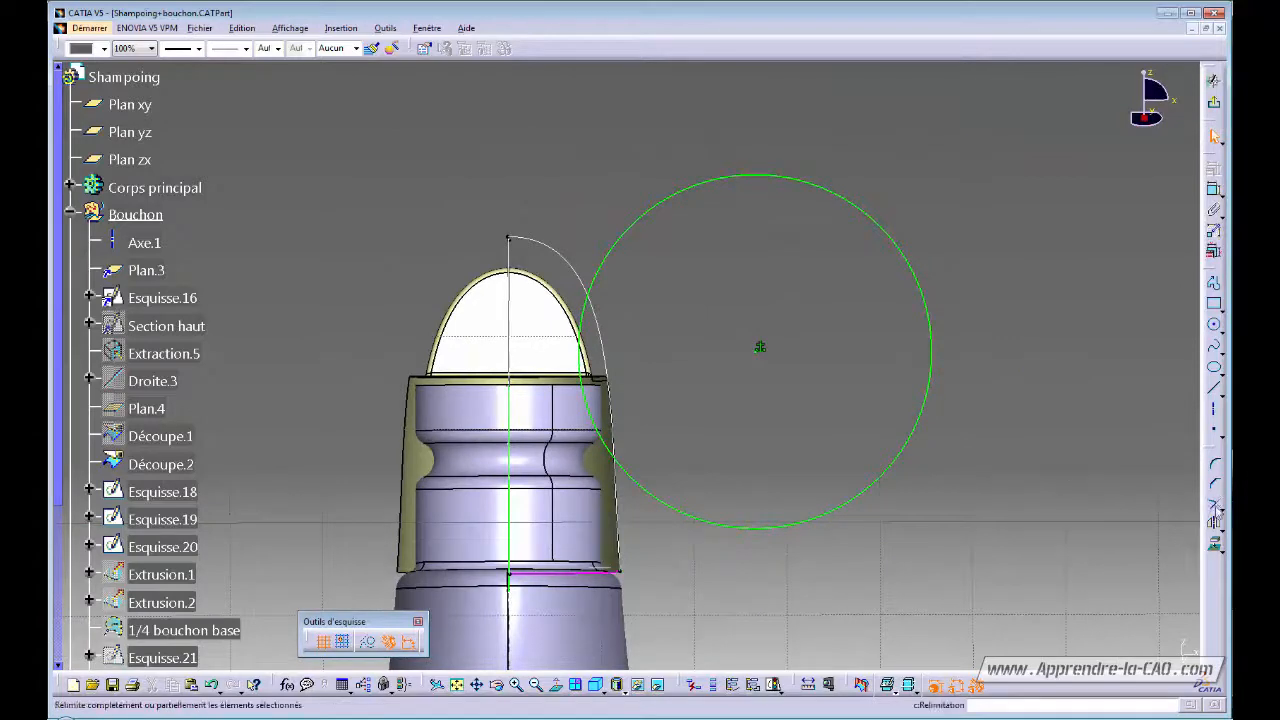
left_click(1215, 507)
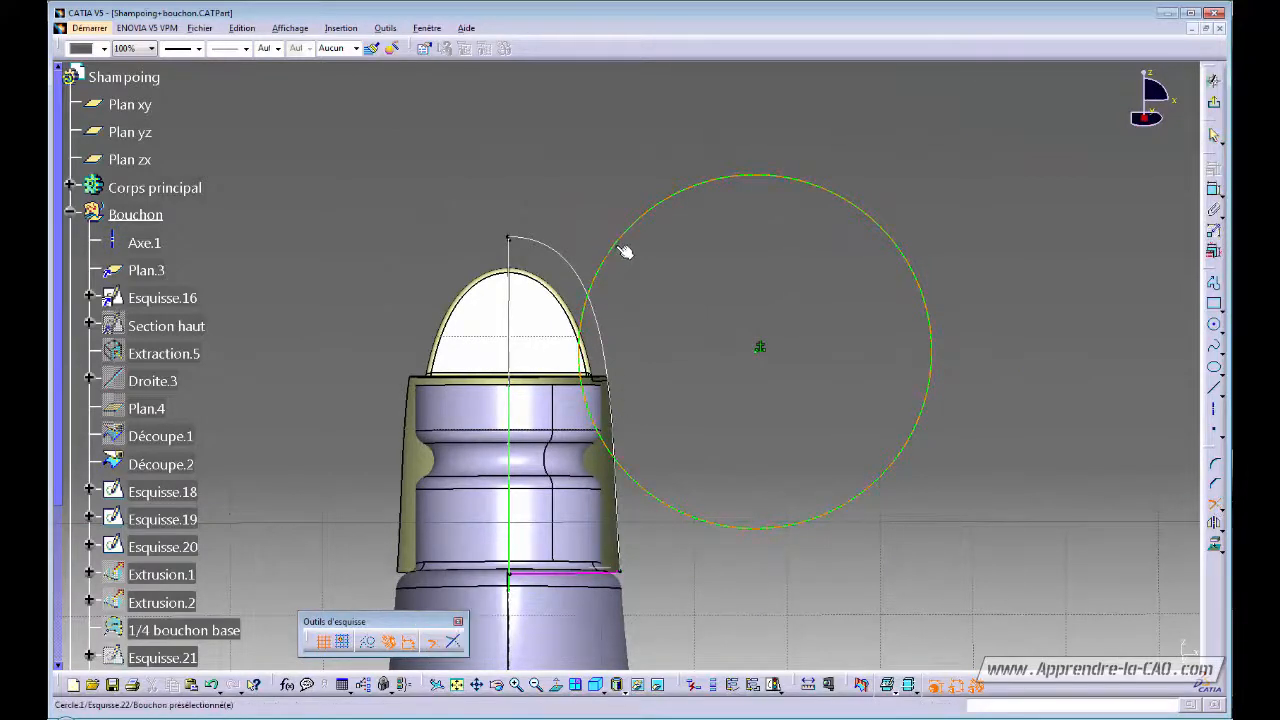
left_click(601, 278)
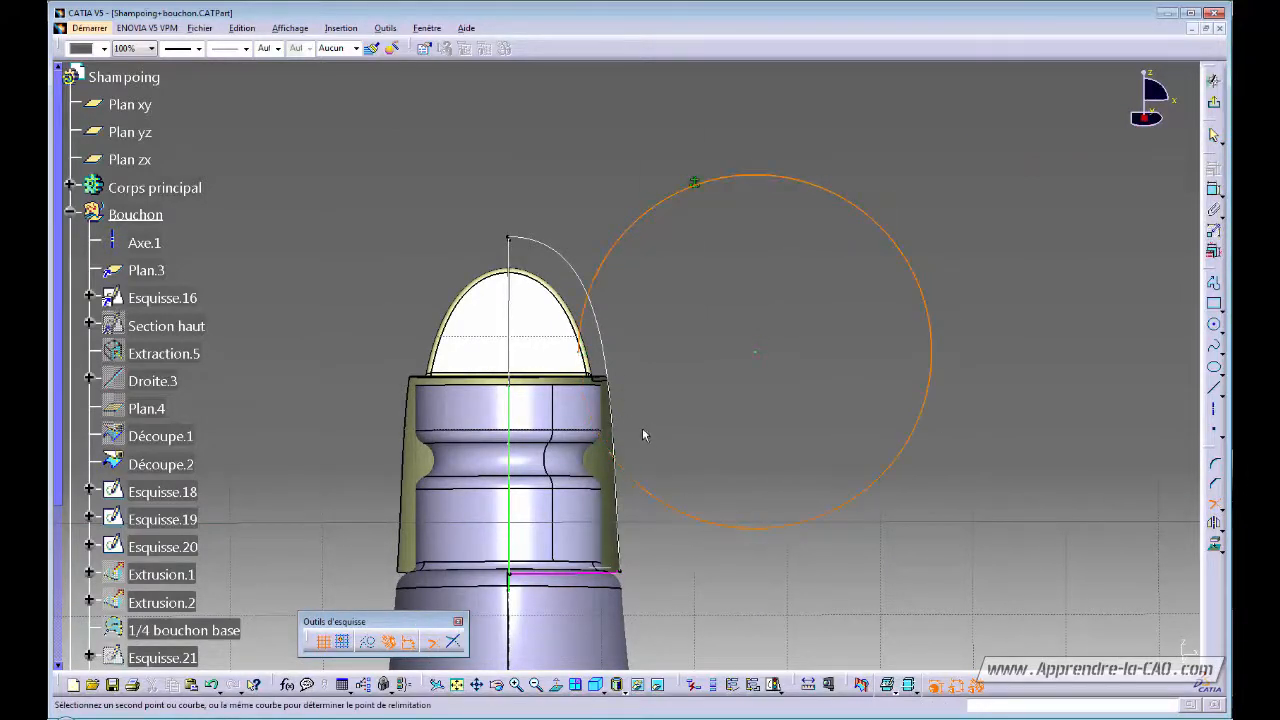
left_click(594, 345)
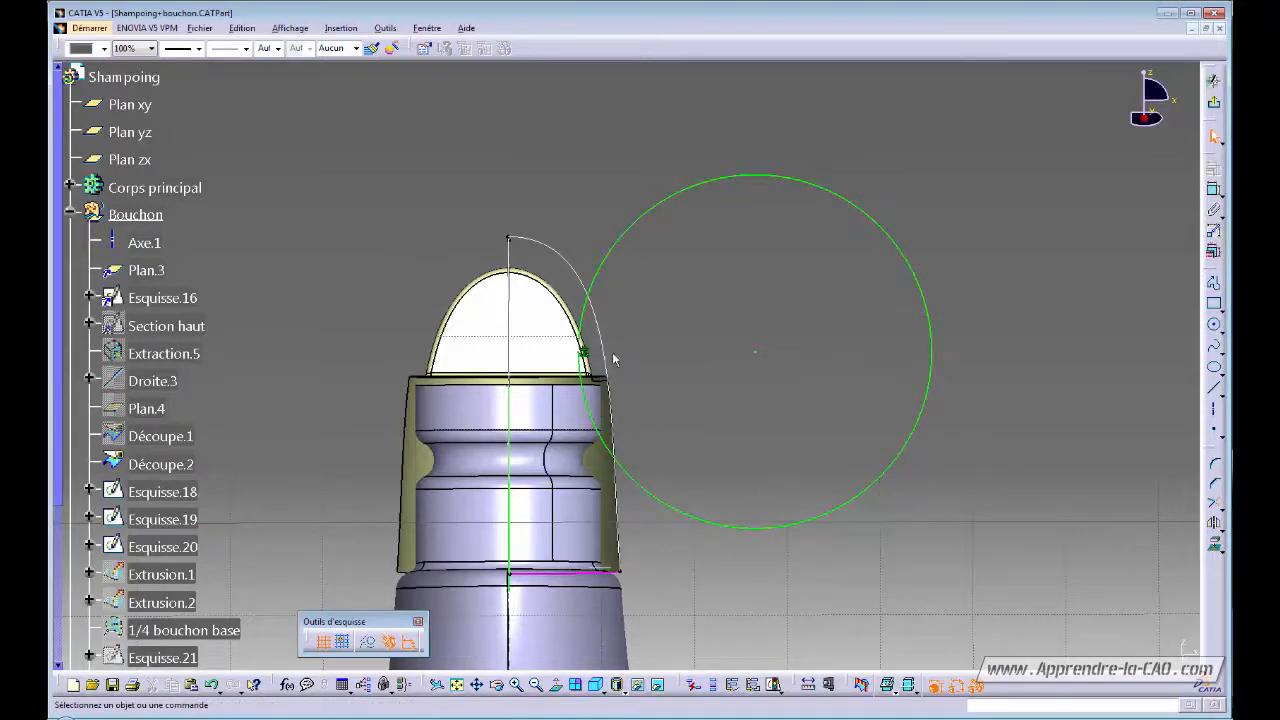
left_click(1215, 507)
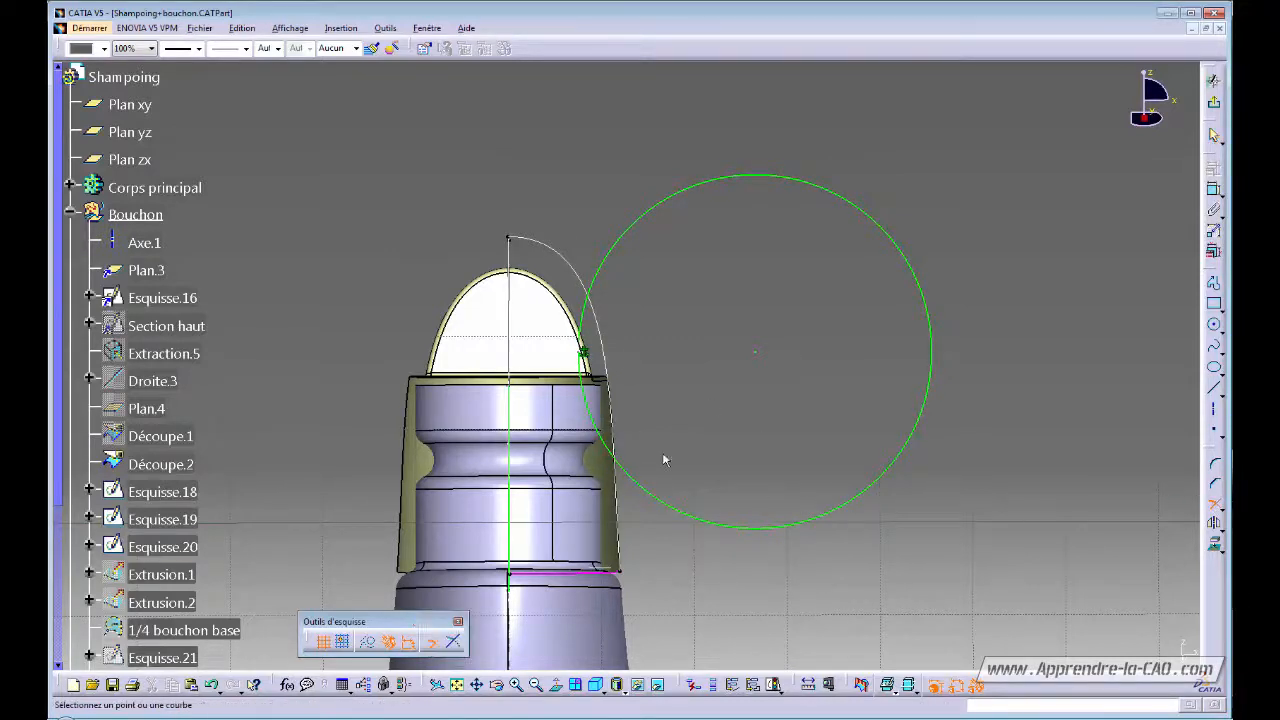
left_click(650, 486)
left_click(672, 501)
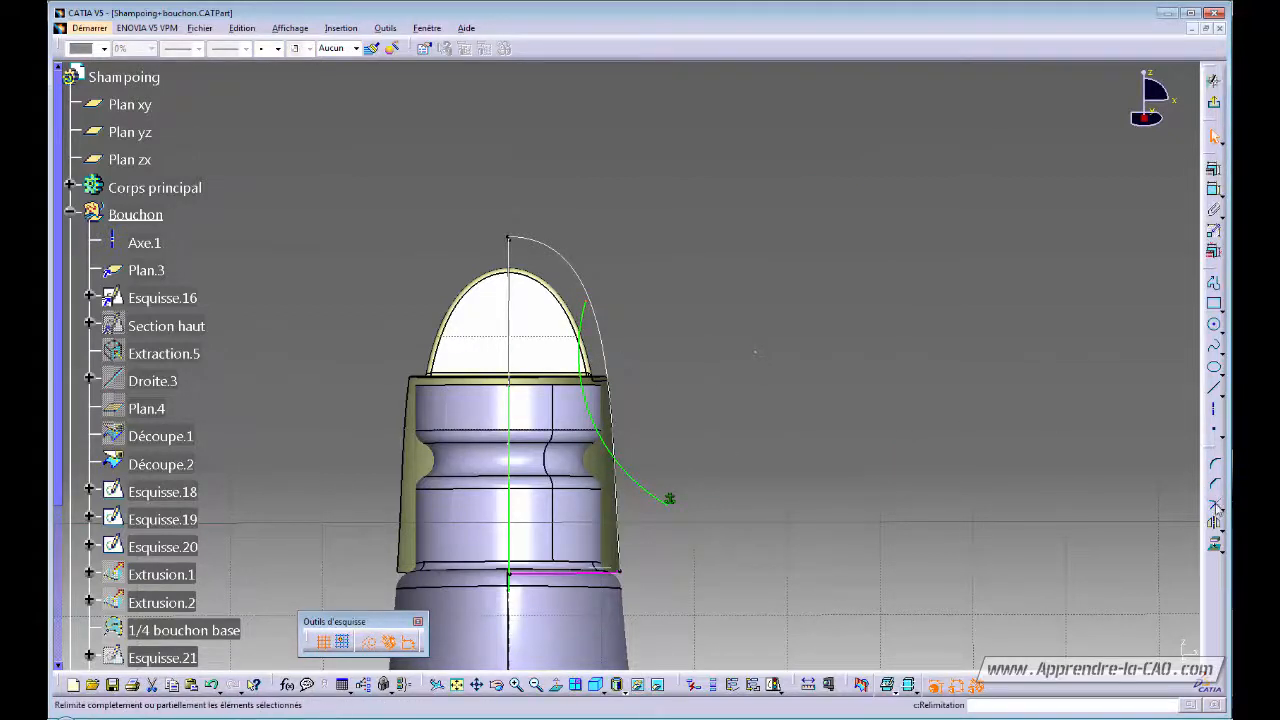
left_click(1214, 110)
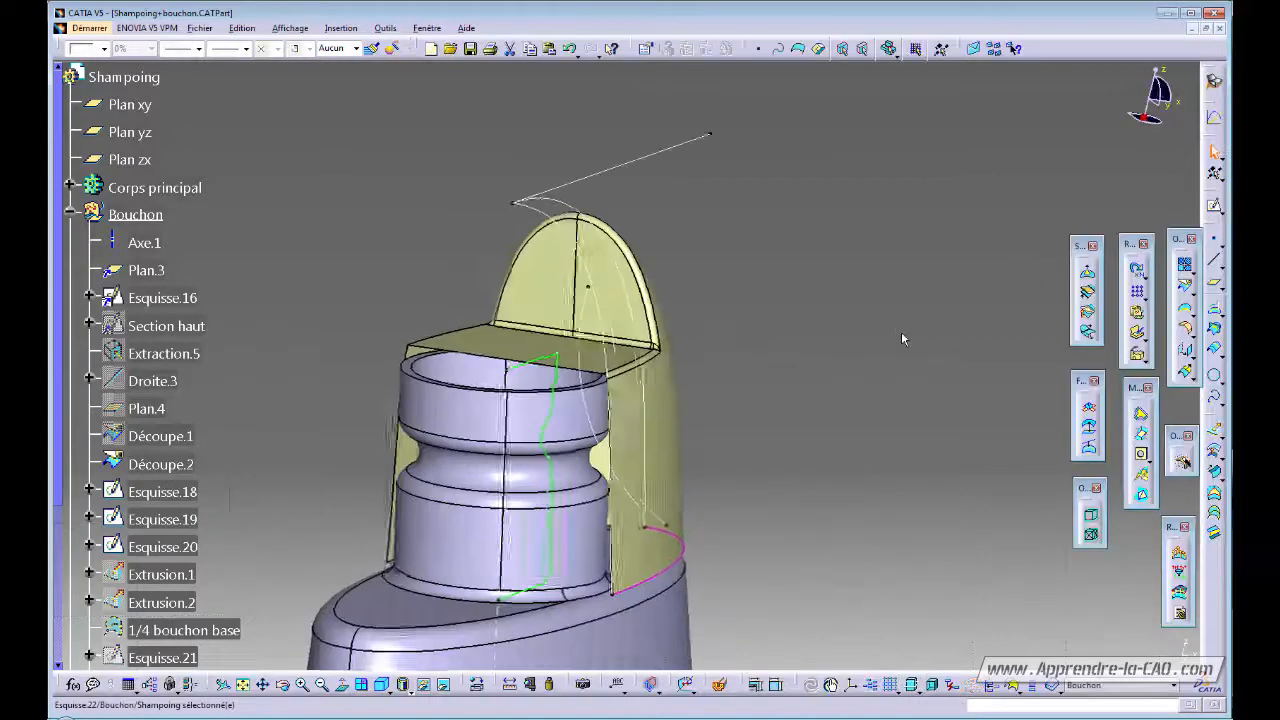
- Create a plane normal to the arc sketch Esquisse.22 at the arc's outer lower end point
middle_click_drag(531, 490, 838, 434)
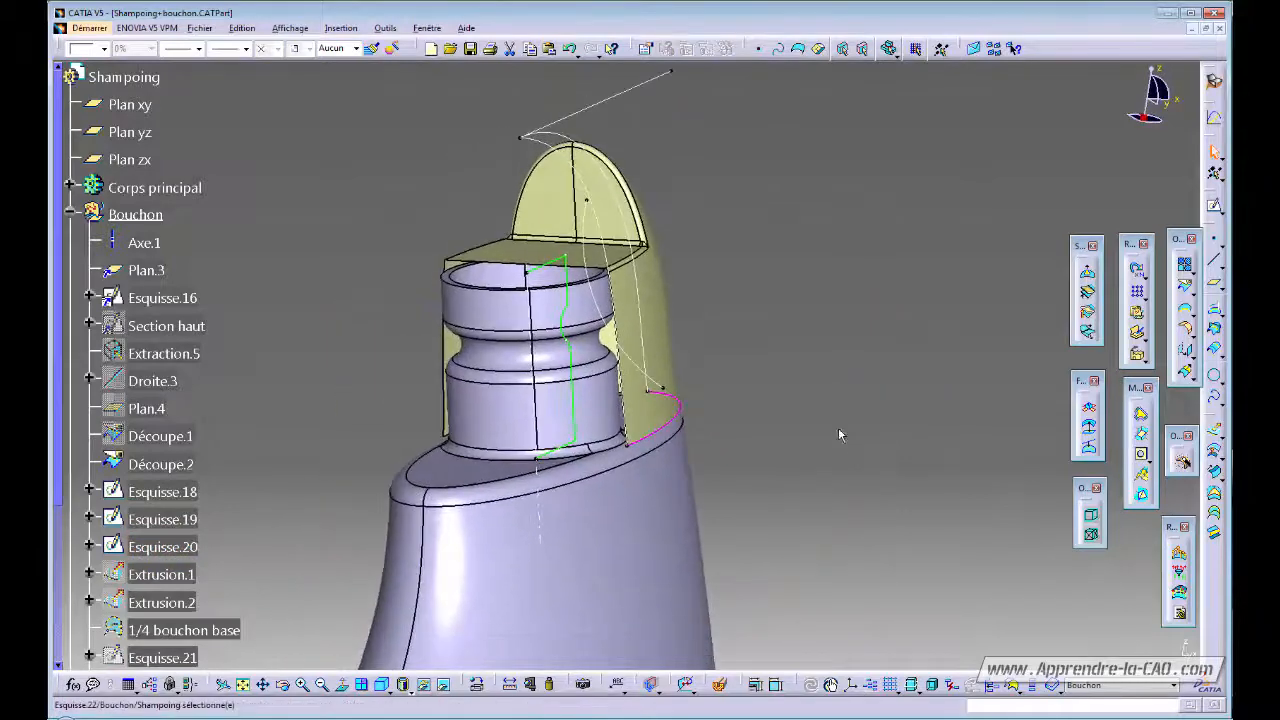
left_click(1214, 287)
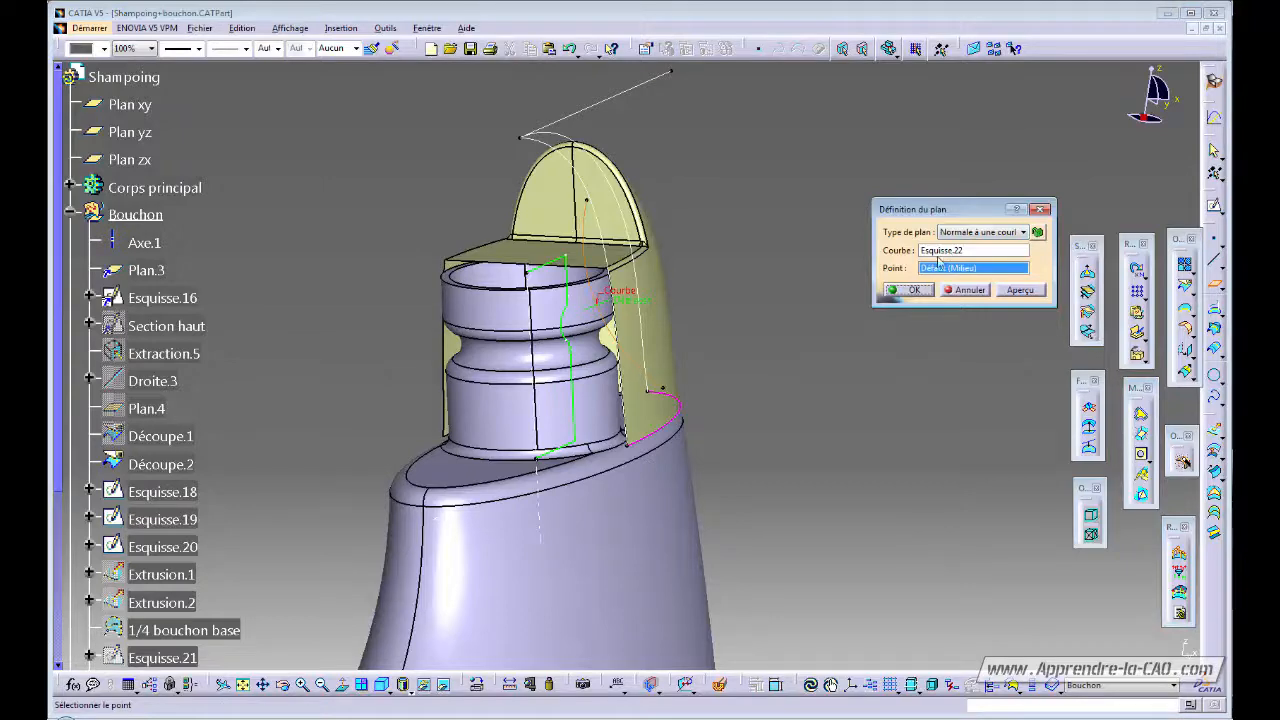
left_click(670, 393)
left_click(926, 295)
- Open a new sketch on the plane normal to the arc's end, seen from its reverse side
middle_click_drag(794, 420, 829, 311)
left_click(672, 362)
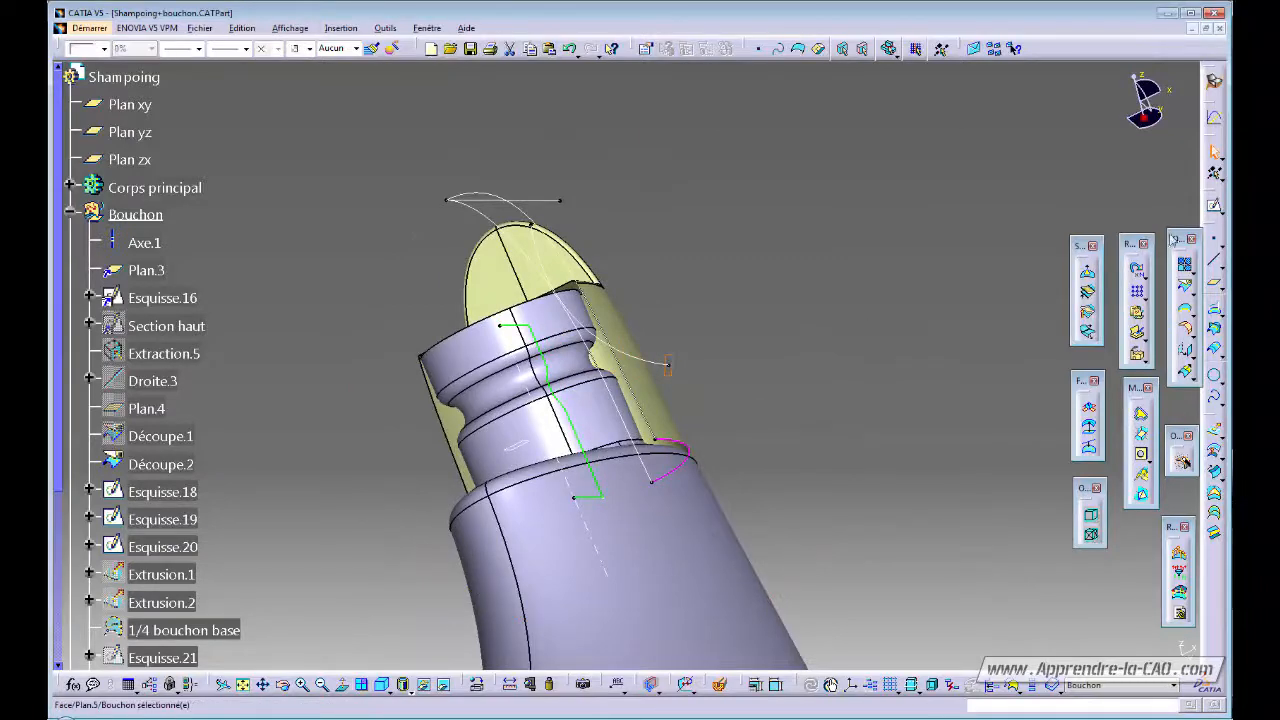
left_click(1214, 206)
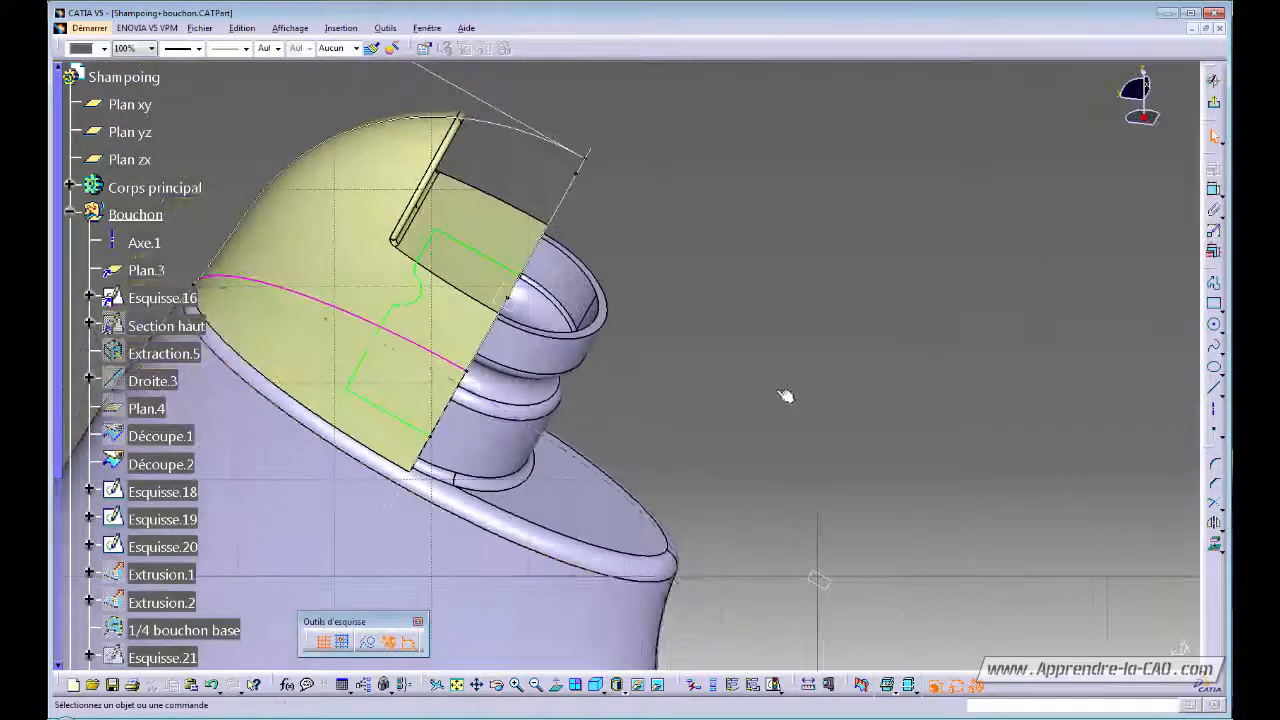
left_click(556, 685)
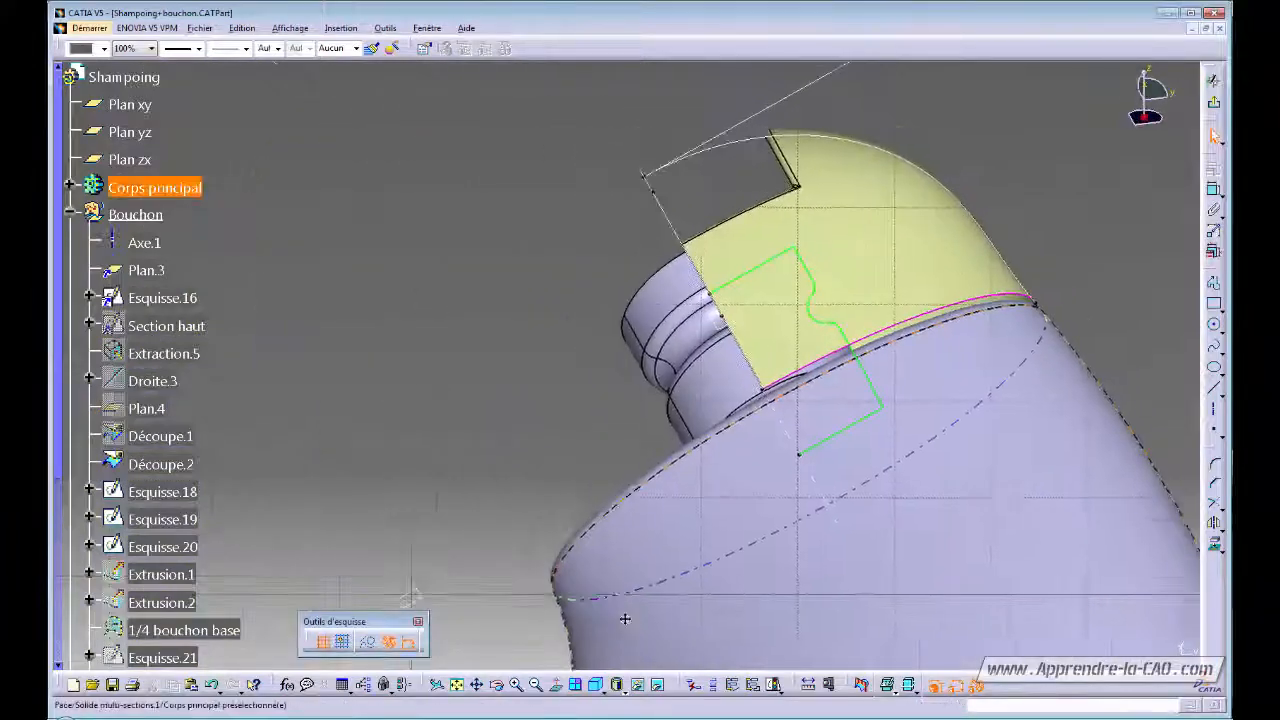
- Project the arc's end point into the new sketch and toggle the construction/standard element option
mouse_move(624, 619)
middle_mouse_down()
mouse_move(626, 523)
mouse_move(649, 543)
mouse_move(846, 491)
mouse_move(778, 519)
mouse_move(586, 503)
mouse_move(640, 470)
mouse_move(754, 477)
middle_mouse_up()
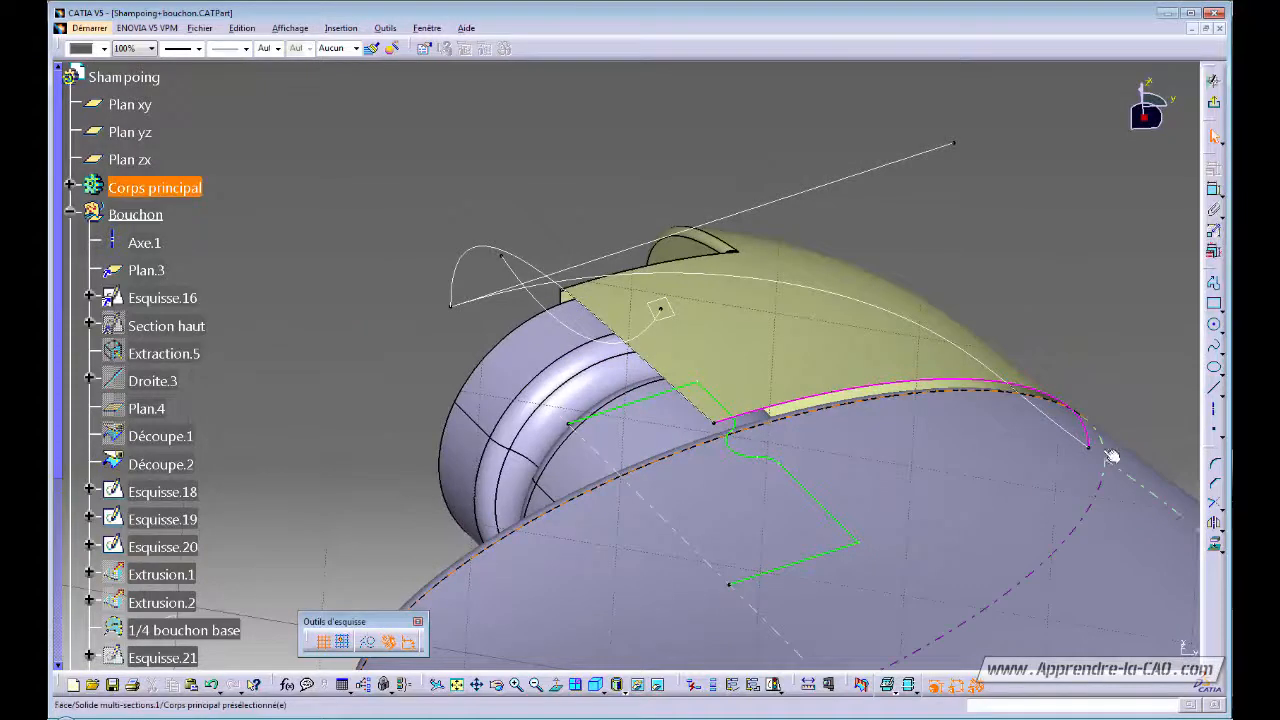
left_click(666, 314)
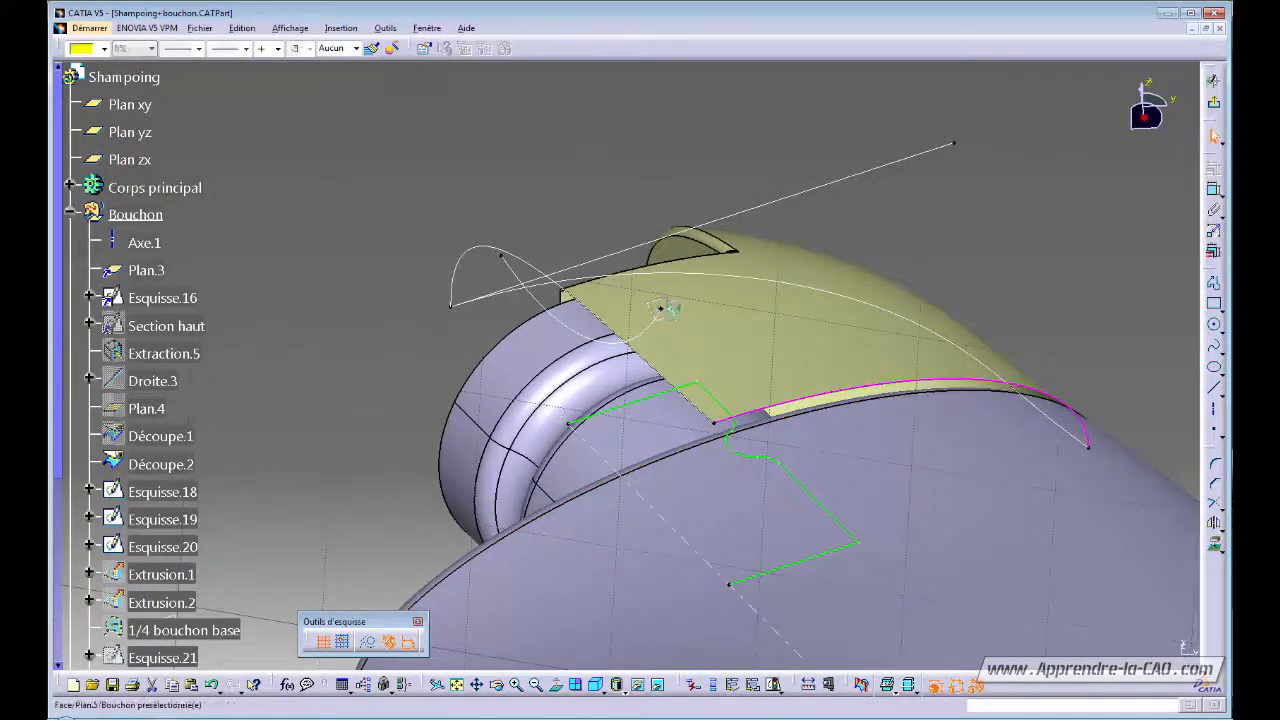
left_click(352, 463)
left_click(368, 641)
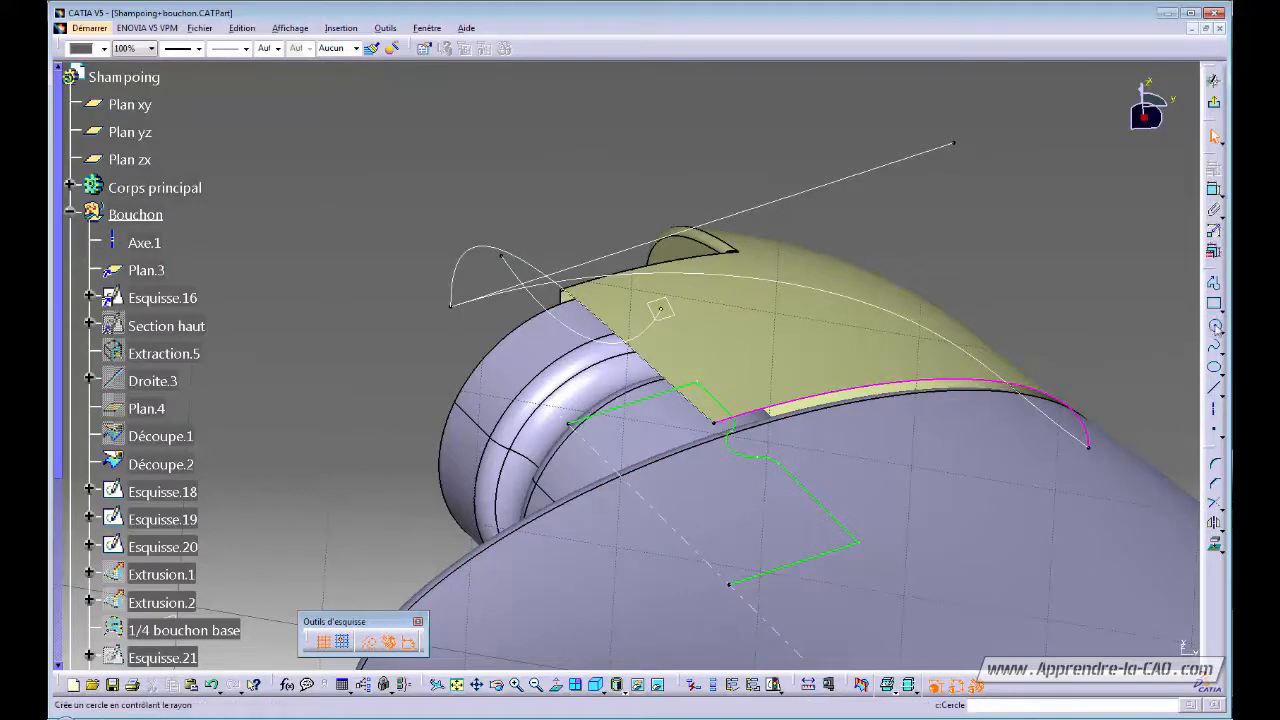
left_click(1215, 326)
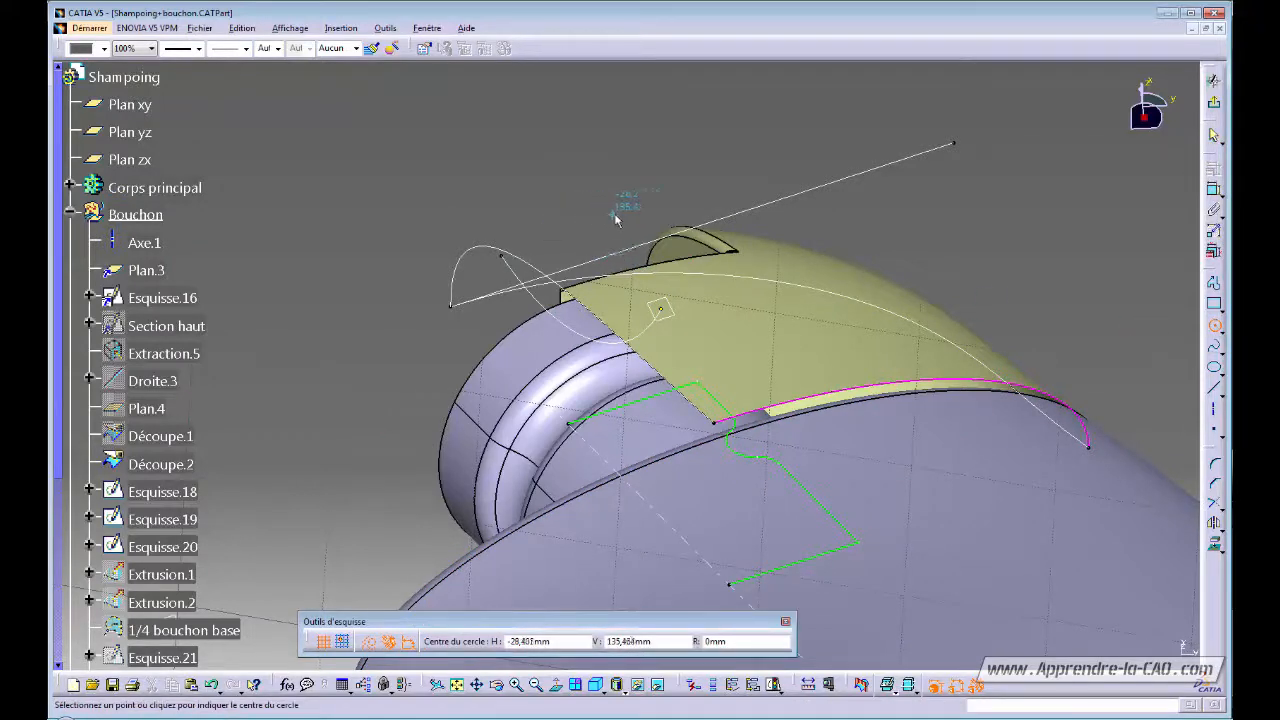
mouse_move(771, 418)
middle_mouse_down()
mouse_move(649, 406)
mouse_move(674, 255)
middle_mouse_up()
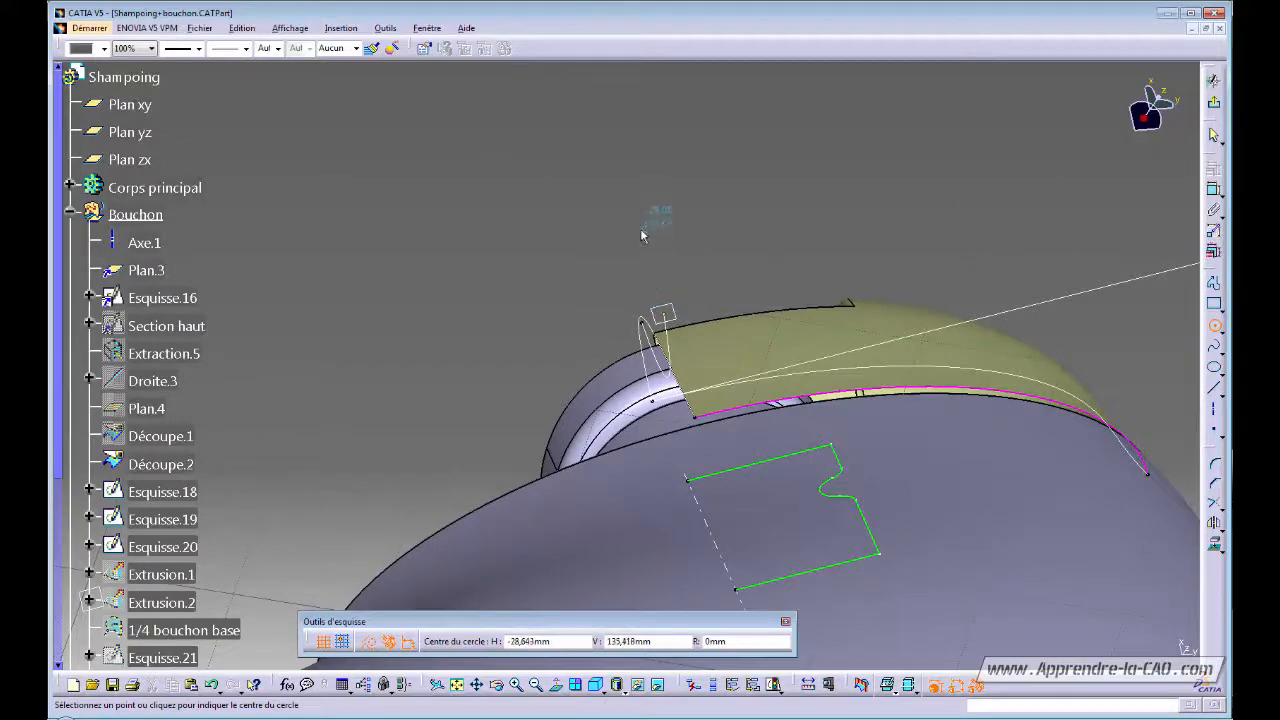
mouse_move(643, 235)
middle_mouse_down()
mouse_move(666, 323)
mouse_move(871, 294)
mouse_move(863, 314)
mouse_move(1072, 400)
middle_mouse_up()
left_click(1214, 327)
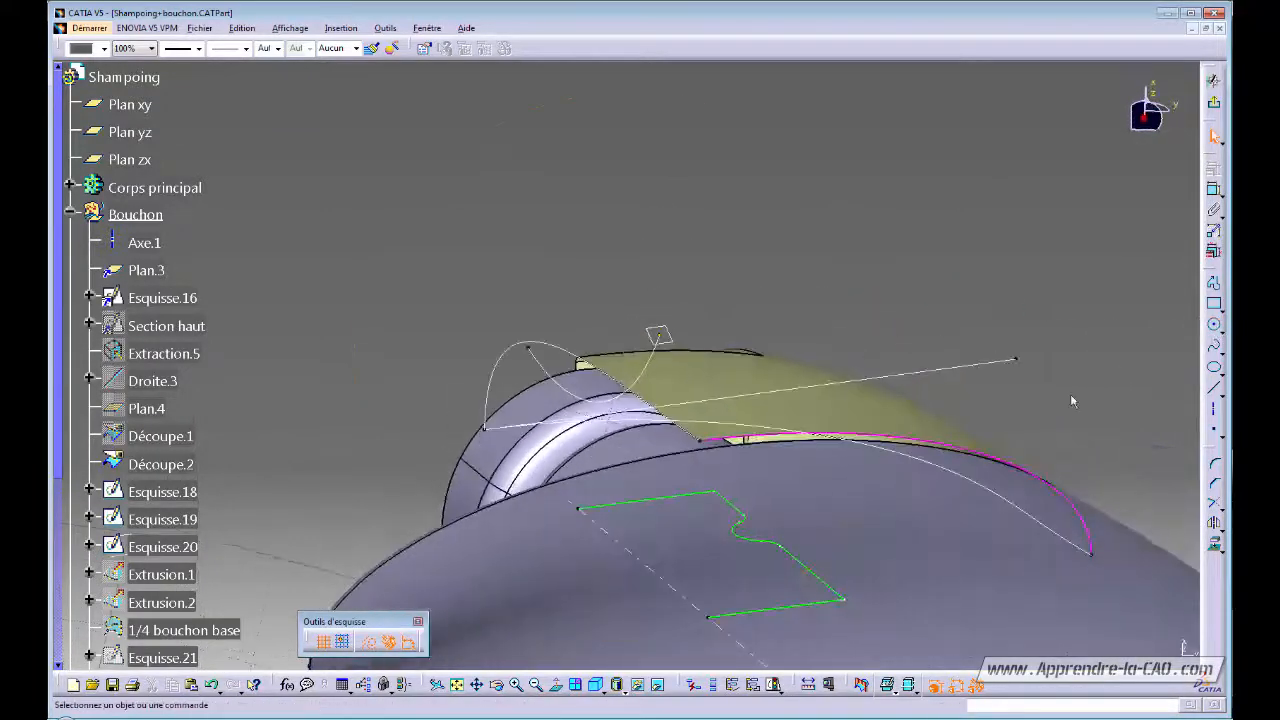
left_click(1213, 390)
left_click(659, 334)
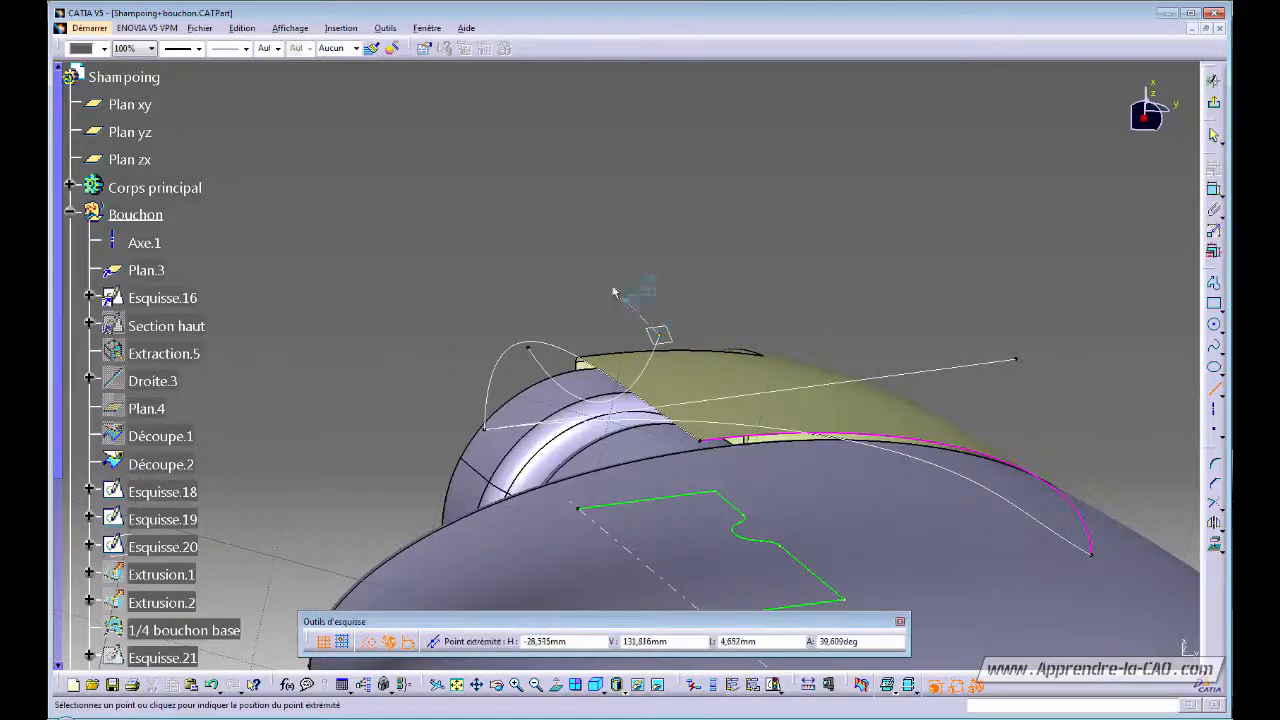
middle_click_drag(694, 234, 592, 321)
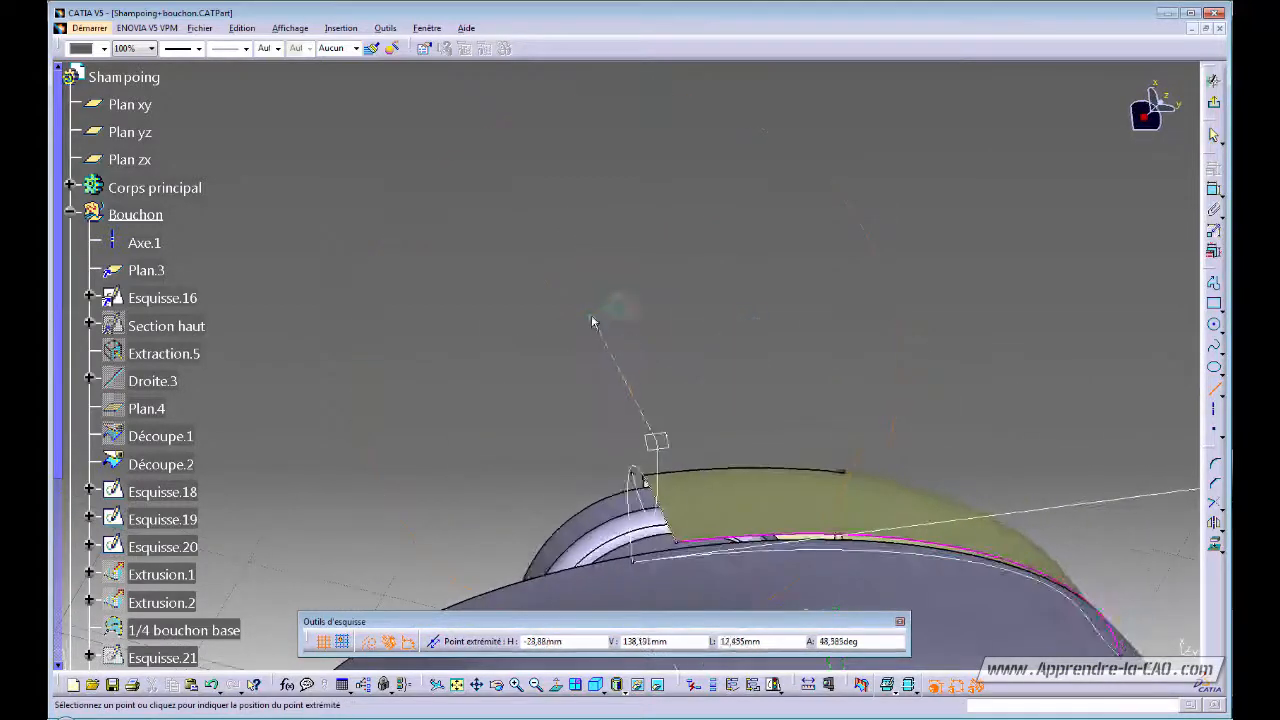
left_click(1213, 391)
- Intersect the hidden plane with the sketch plane to create a reference line through the projected arc end point
middle_click_drag(800, 305, 698, 390)
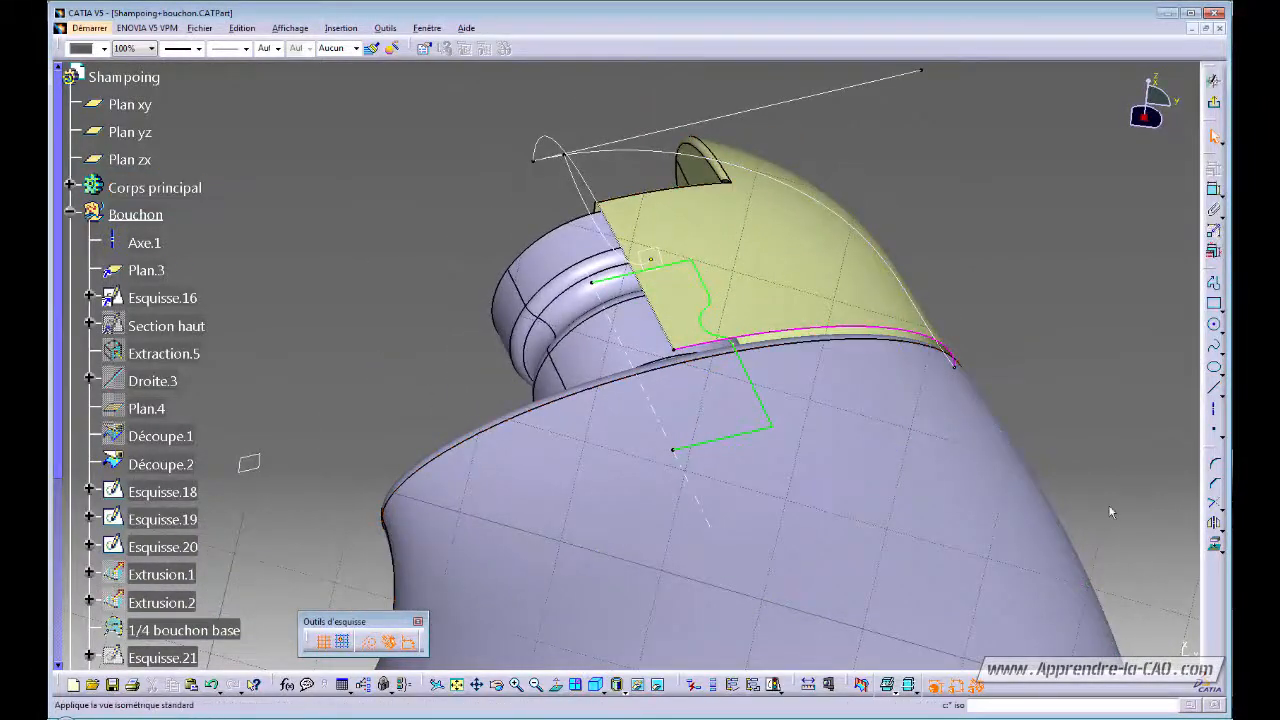
left_click(1217, 547)
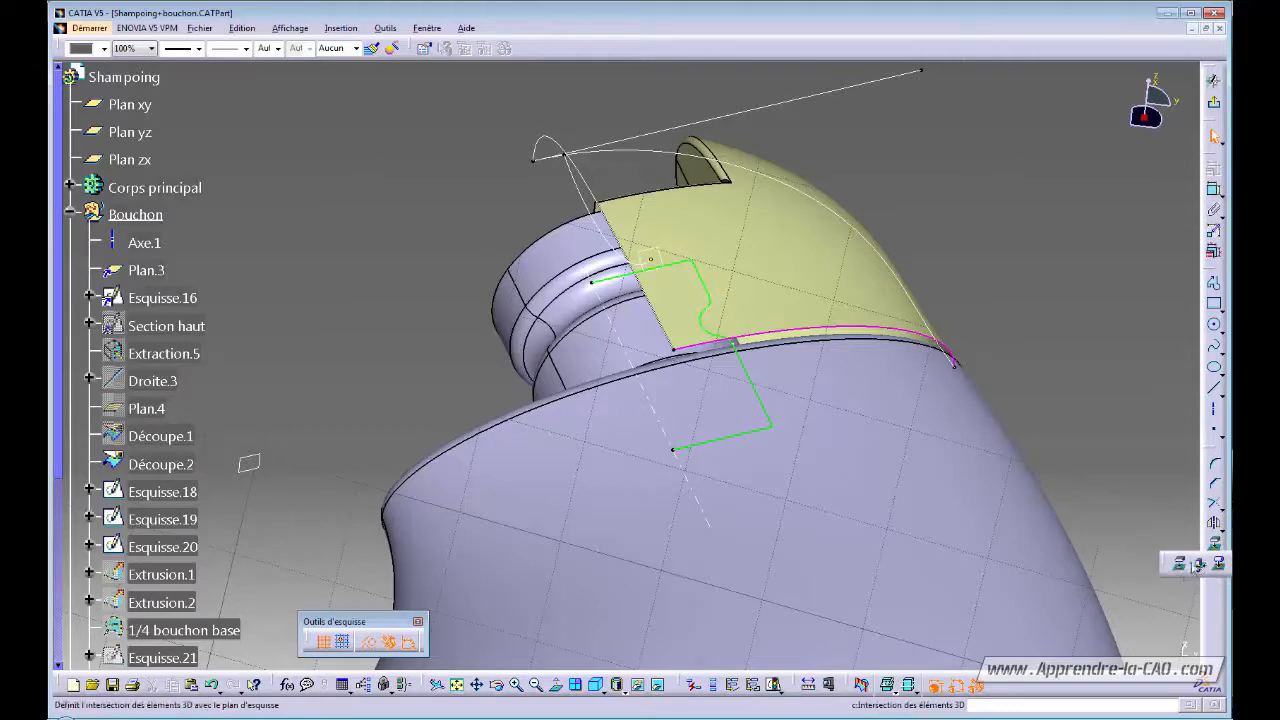
left_click(1199, 564)
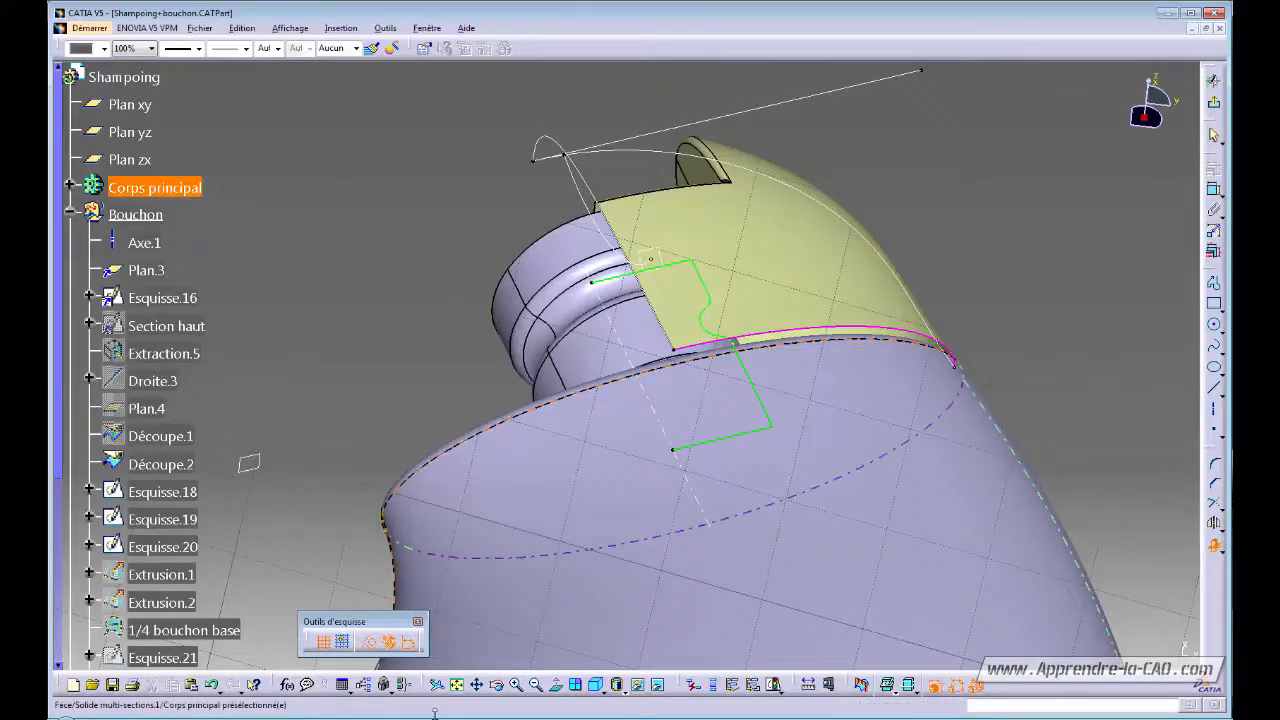
left_click(654, 690)
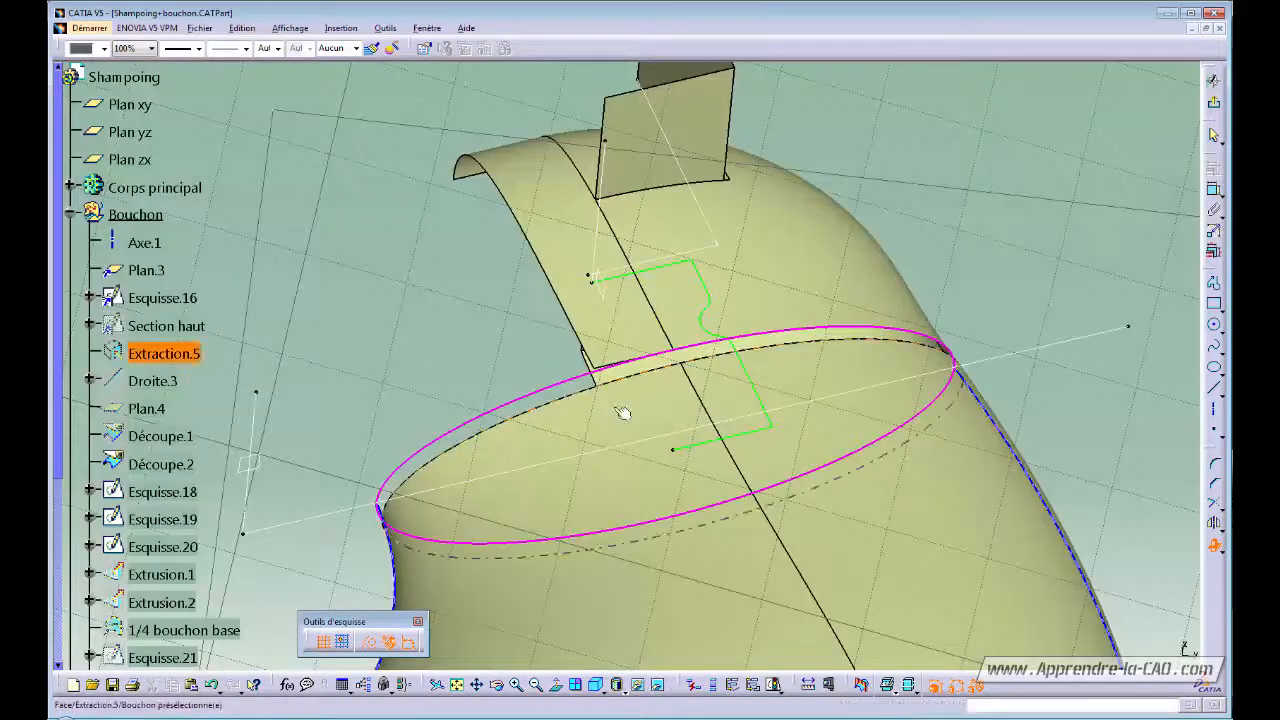
left_click(601, 289)
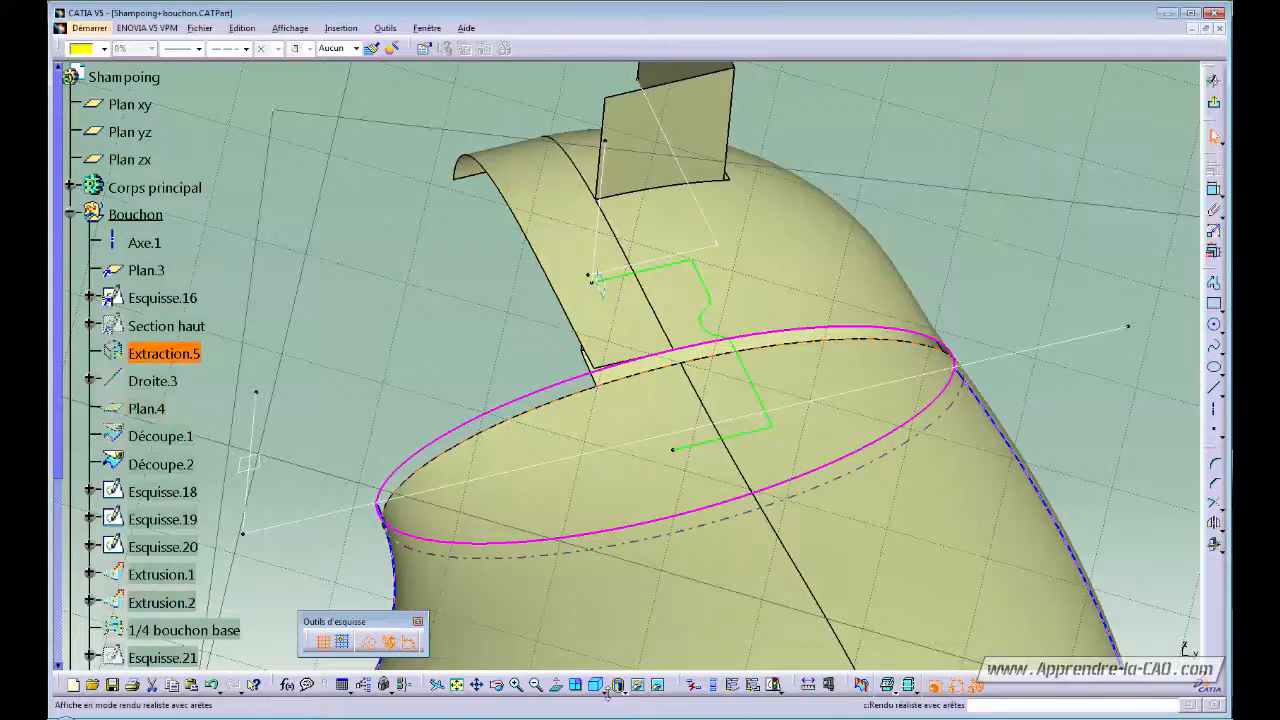
left_click(654, 690)
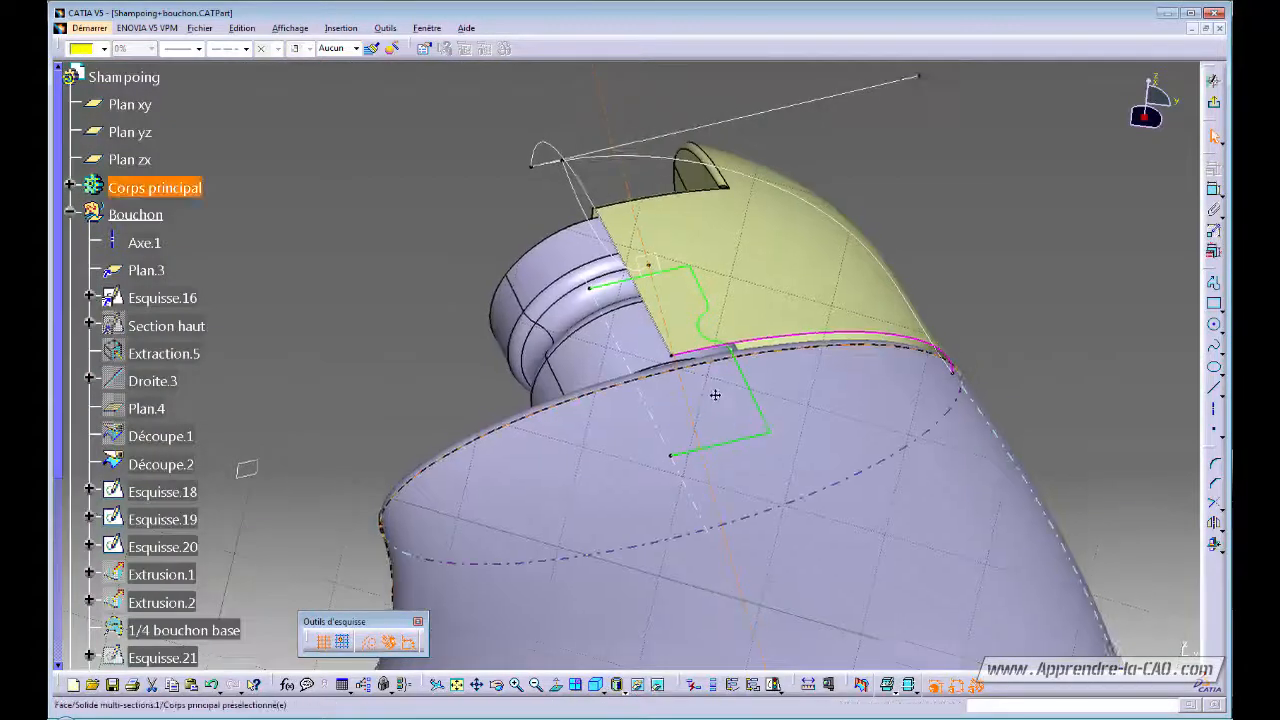
- Draw a circle centred on the reference line and passing through the guide arc's end point, and convert it to a standard element
middle_click_drag(628, 392, 750, 346)
middle_click_drag(606, 414, 698, 378)
middle_click_drag(668, 298, 694, 428)
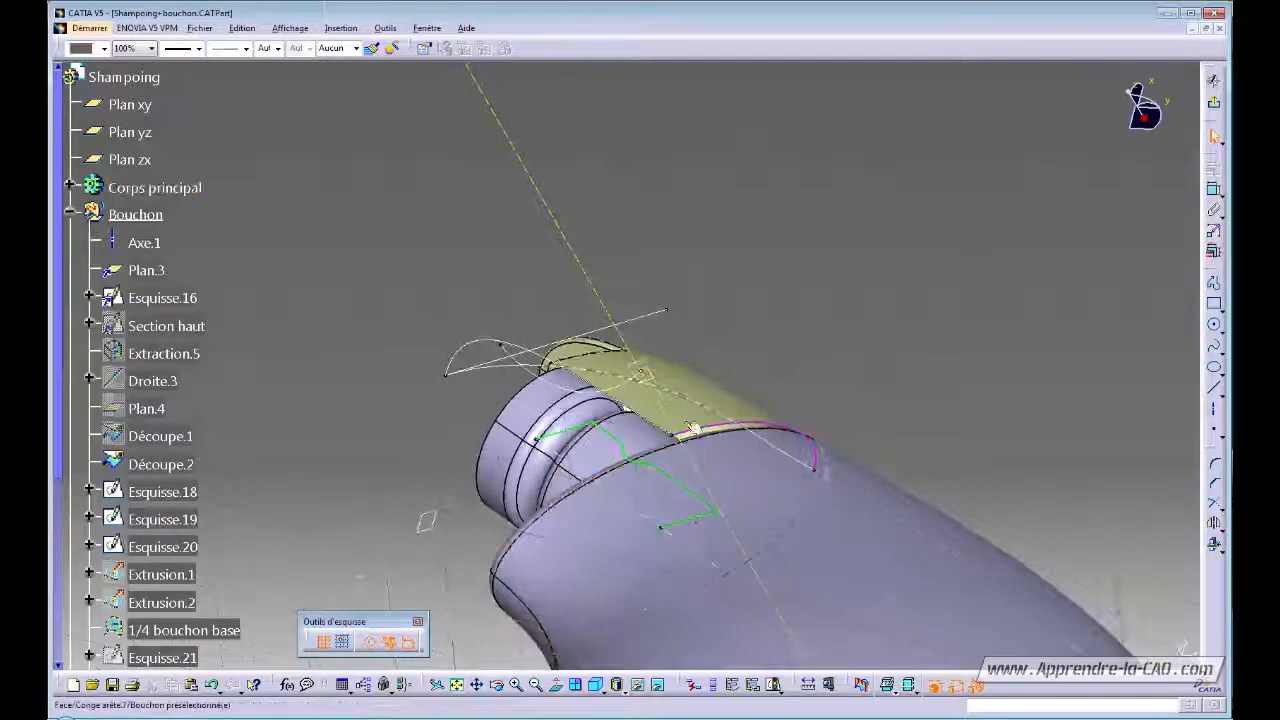
left_click(1214, 329)
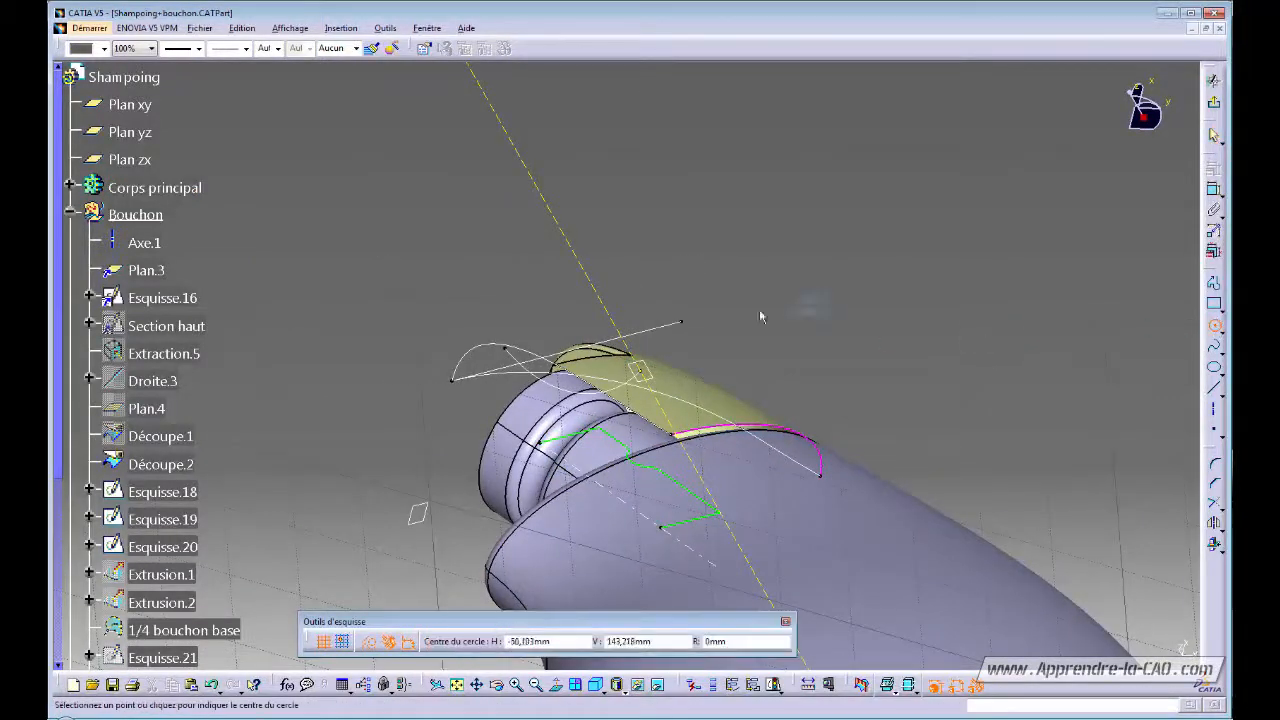
left_click(595, 285)
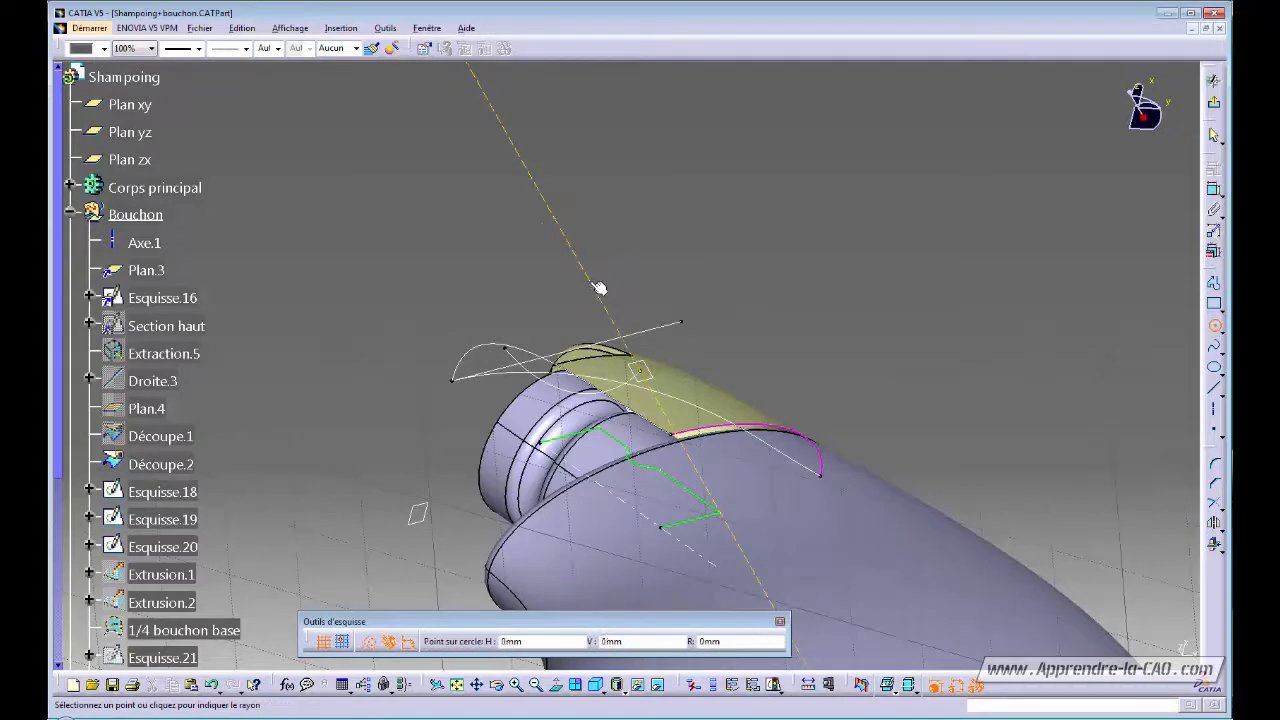
left_click(641, 369)
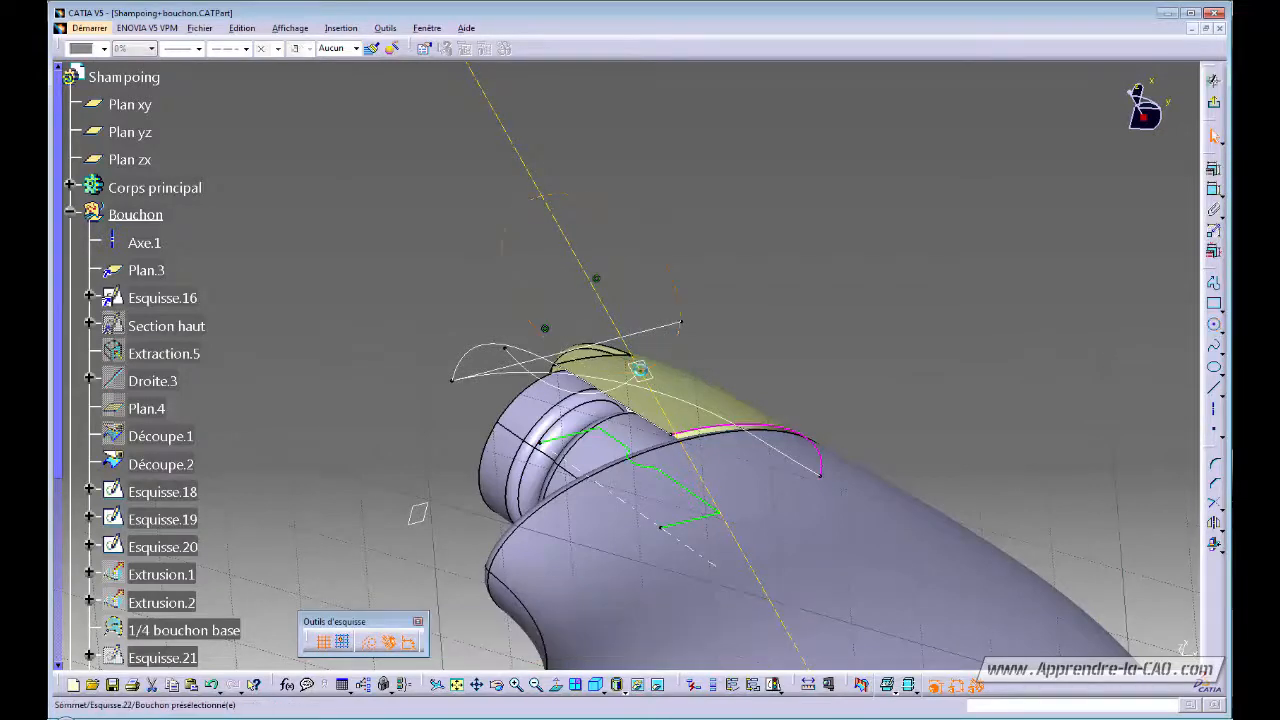
left_click(371, 648)
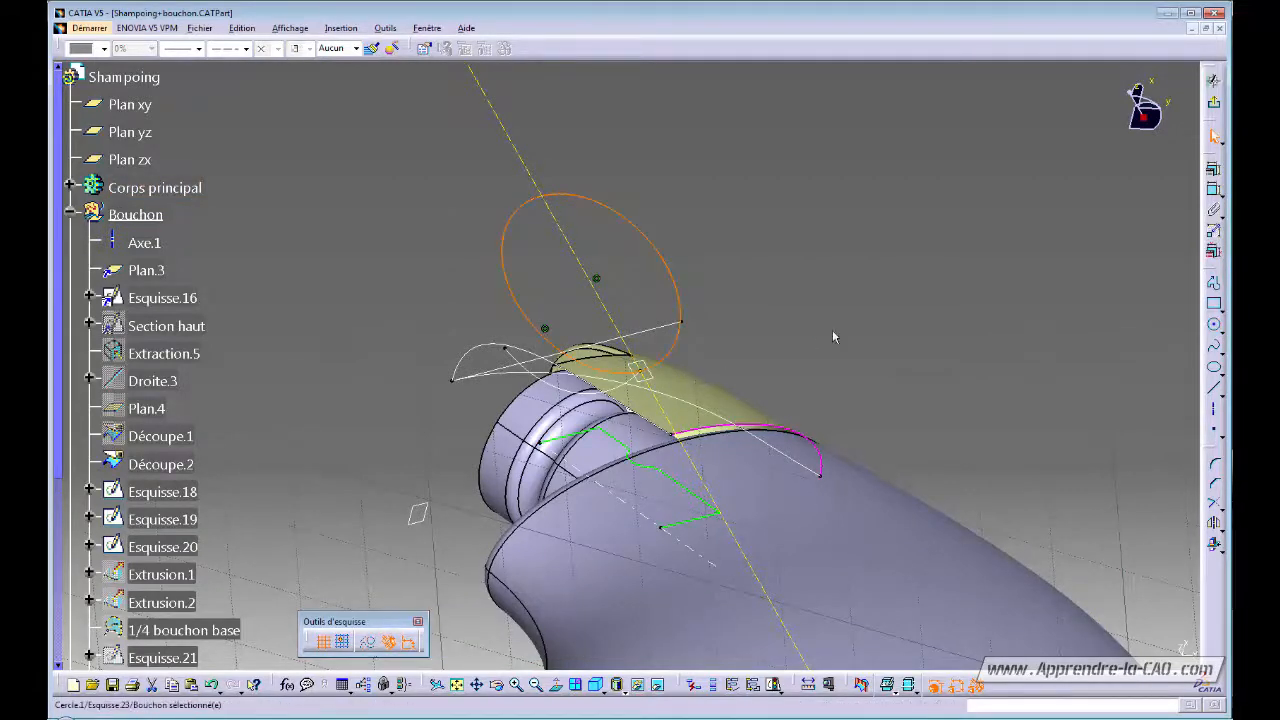
left_click(832, 329)
mouse_move(832, 329)
middle_mouse_down()
mouse_move(737, 360)
mouse_move(680, 292)
mouse_move(724, 292)
mouse_move(611, 214)
mouse_move(626, 209)
mouse_move(606, 223)
mouse_move(608, 246)
mouse_move(603, 237)
mouse_move(620, 291)
middle_mouse_up()
left_click(605, 233)
mouse_move(696, 443)
middle_mouse_down()
mouse_move(663, 503)
mouse_move(621, 484)
mouse_move(809, 455)
mouse_move(614, 343)
mouse_move(311, 570)
middle_mouse_up()
left_click(1214, 190)
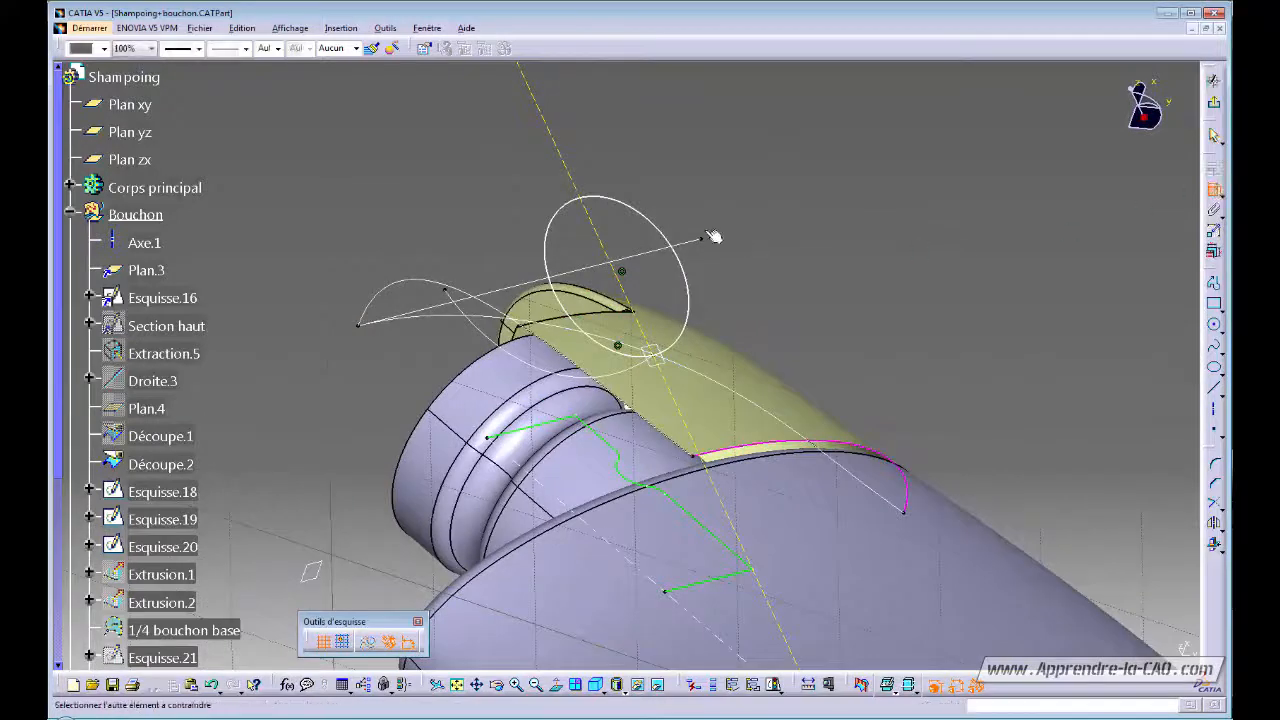
left_click(680, 240)
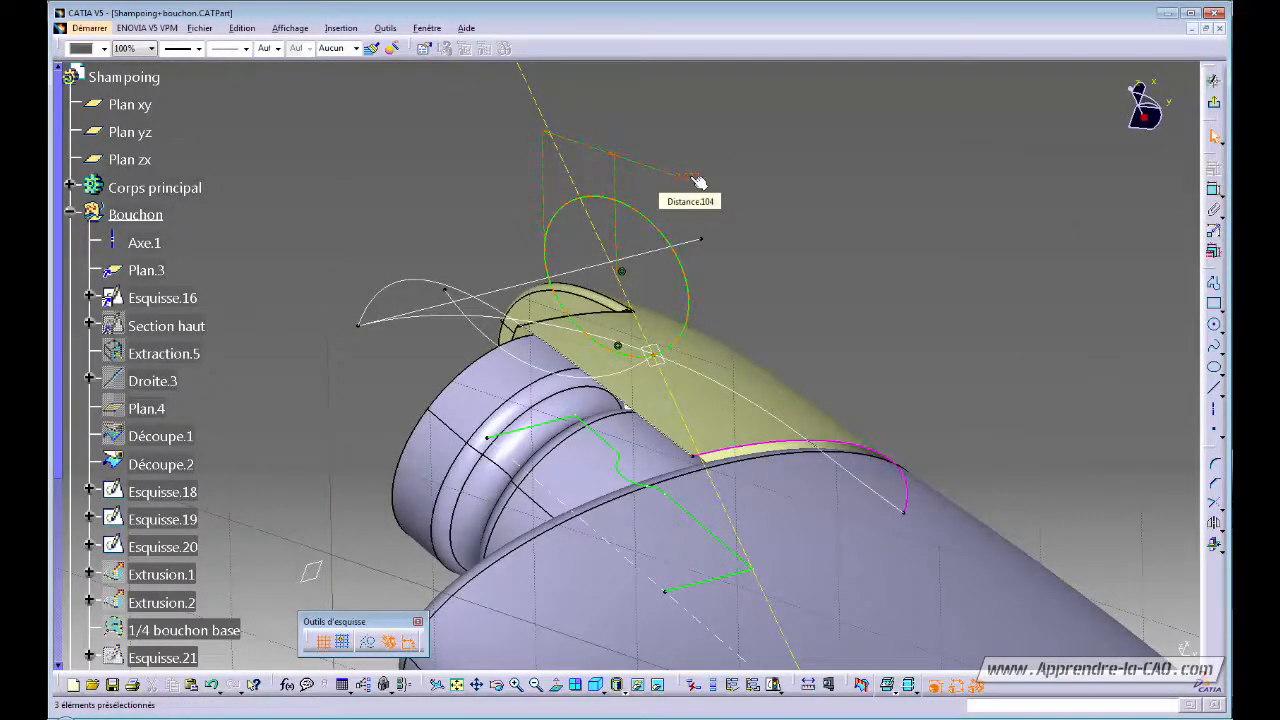
left_click(697, 180)
key("Delete")
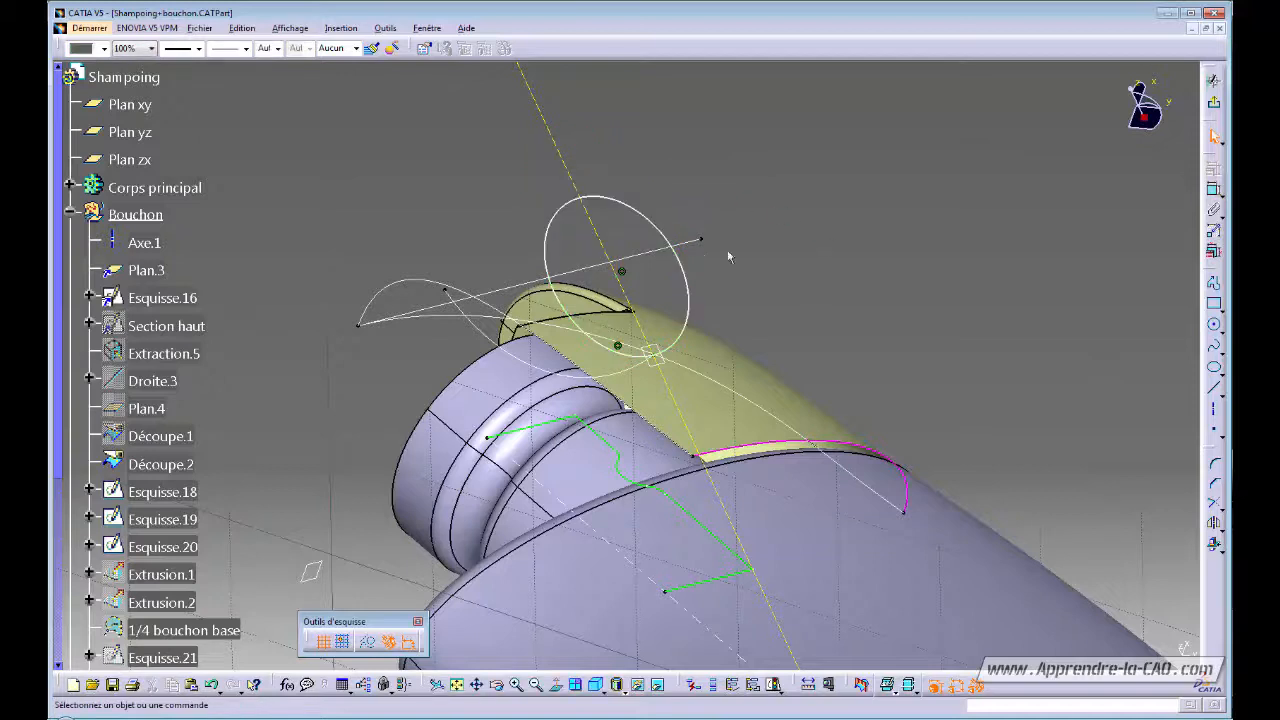
- Constrain the circle's diameter to 15 mm and exit the sketch
left_click(665, 238)
left_click(1213, 189)
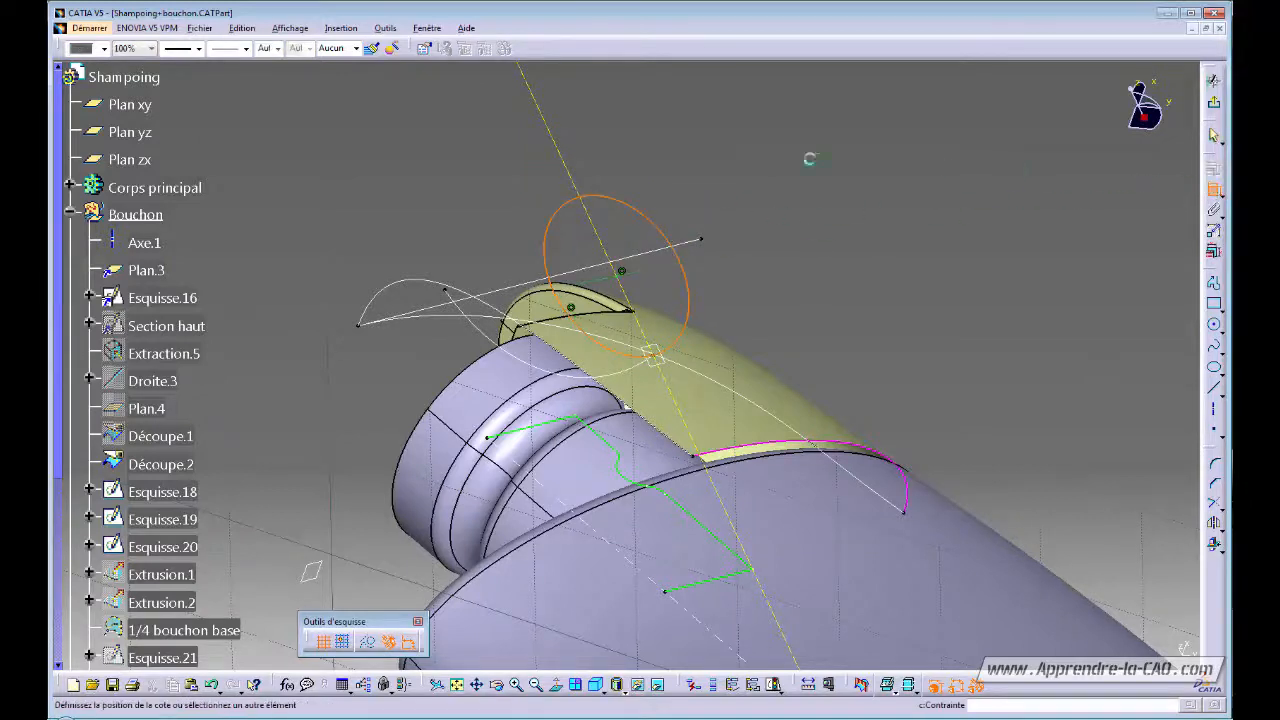
double_click(662, 180)
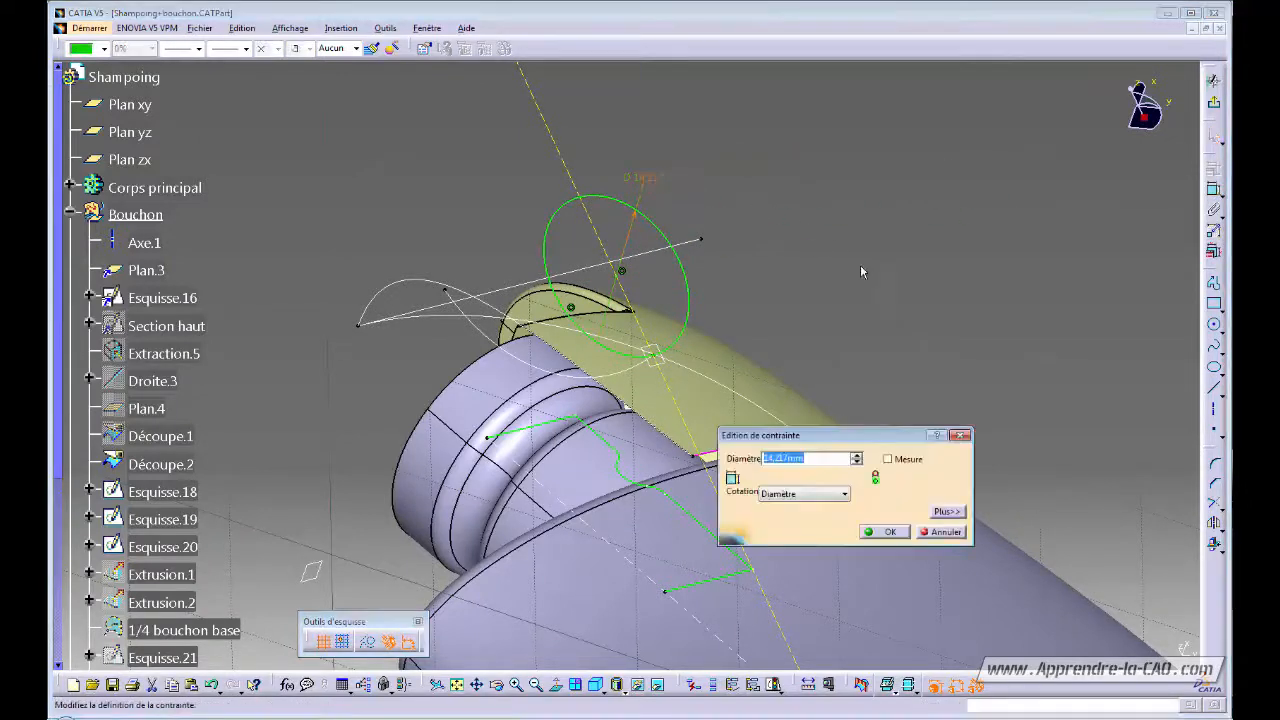
type("15")
key("Return")
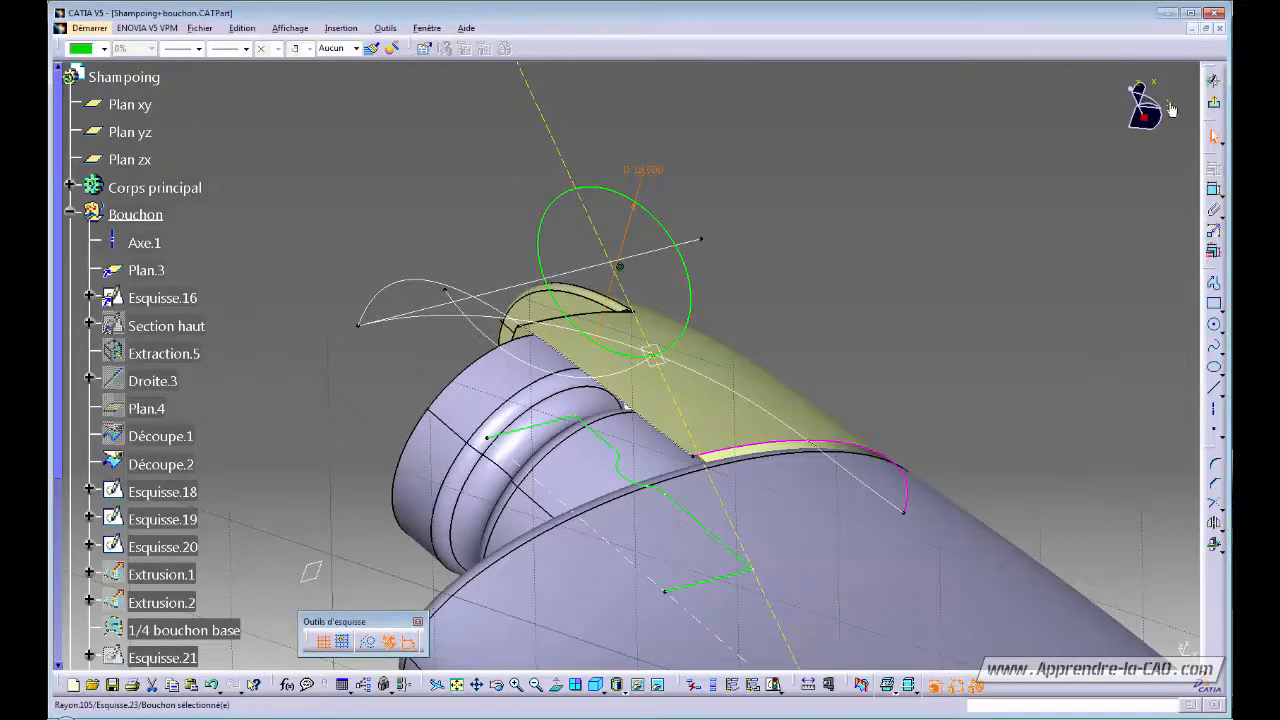
left_click(1214, 104)
- Reopen the circle sketch, trim the circle to its lower arc through the guide's end point, and exit the sketch
mouse_move(734, 247)
middle_mouse_down()
mouse_move(746, 251)
mouse_move(740, 355)
mouse_move(426, 324)
mouse_move(563, 429)
middle_mouse_up()
double_click(637, 248)
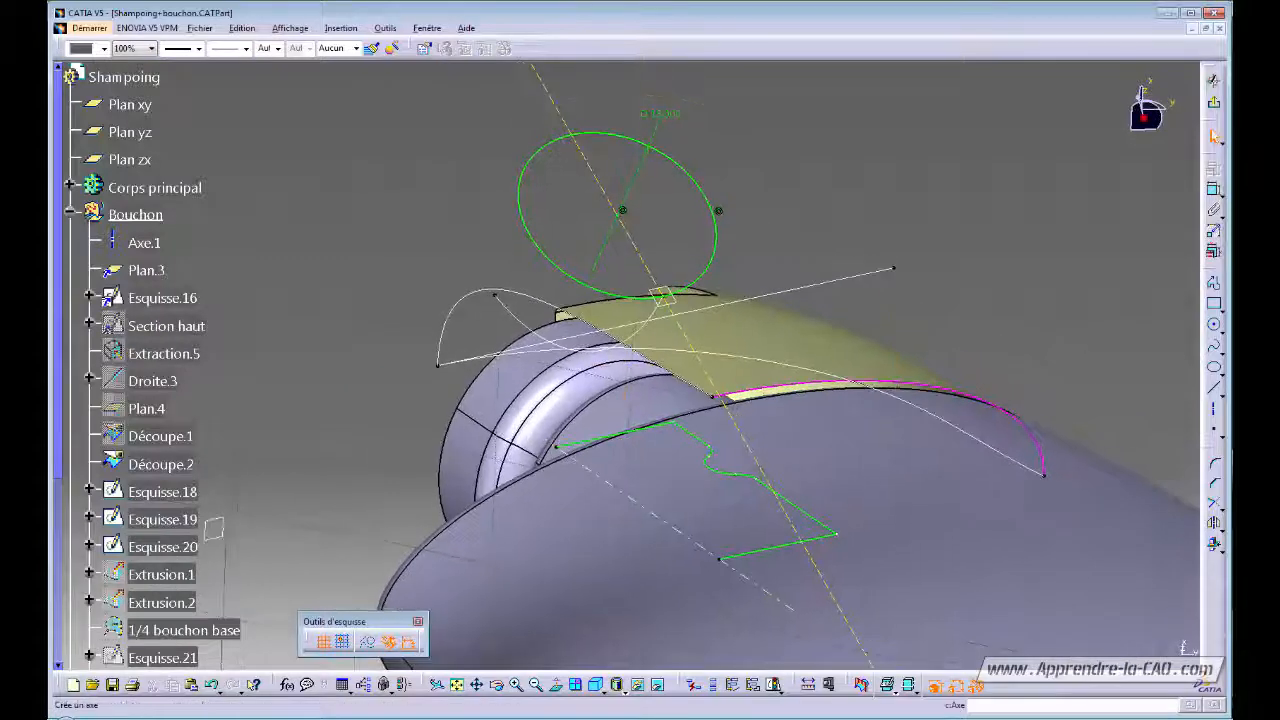
left_click(1215, 505)
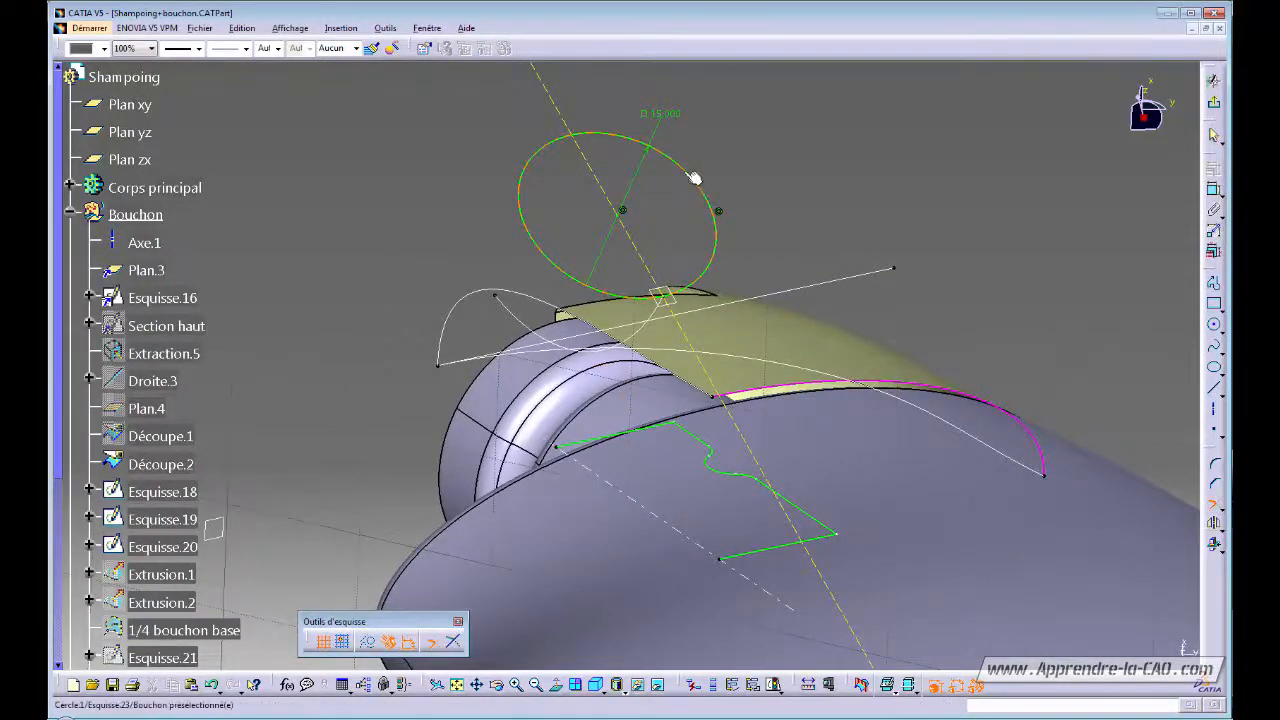
left_click(714, 230)
left_click(567, 278)
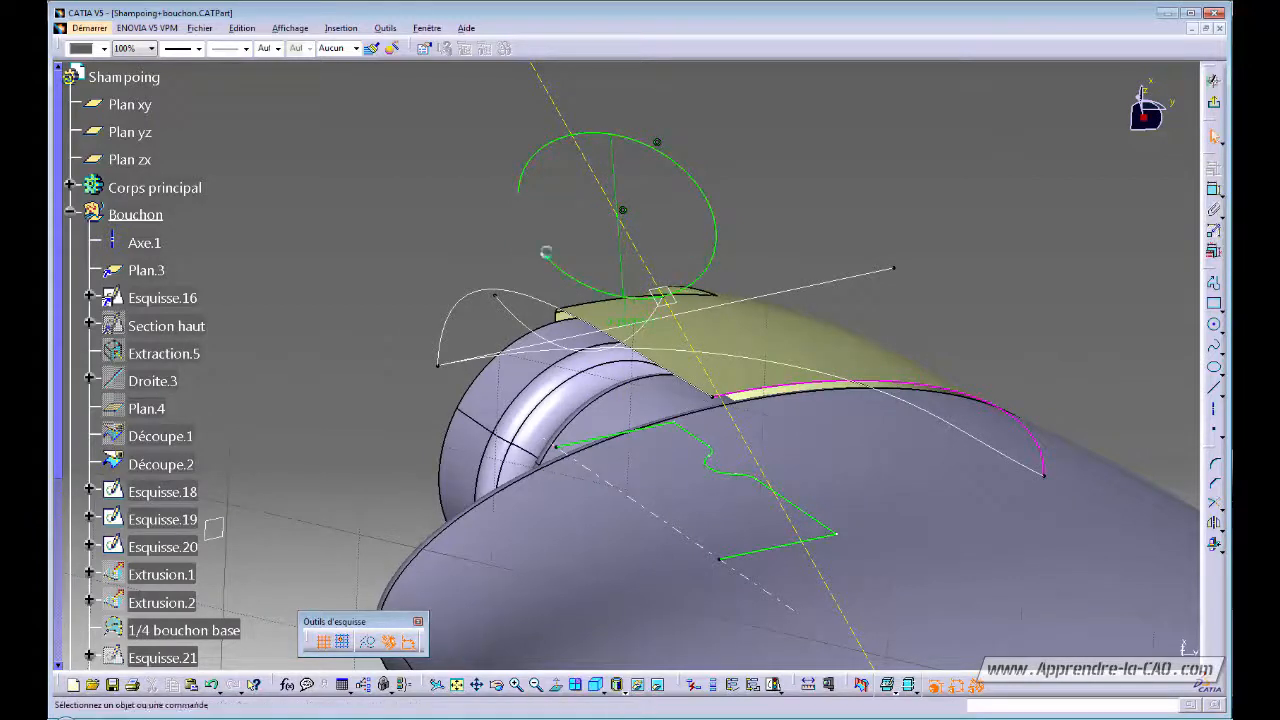
left_click(706, 288)
left_click(723, 225)
mouse_move(837, 229)
middle_mouse_down()
mouse_move(696, 361)
mouse_move(703, 317)
mouse_move(857, 366)
middle_mouse_up()
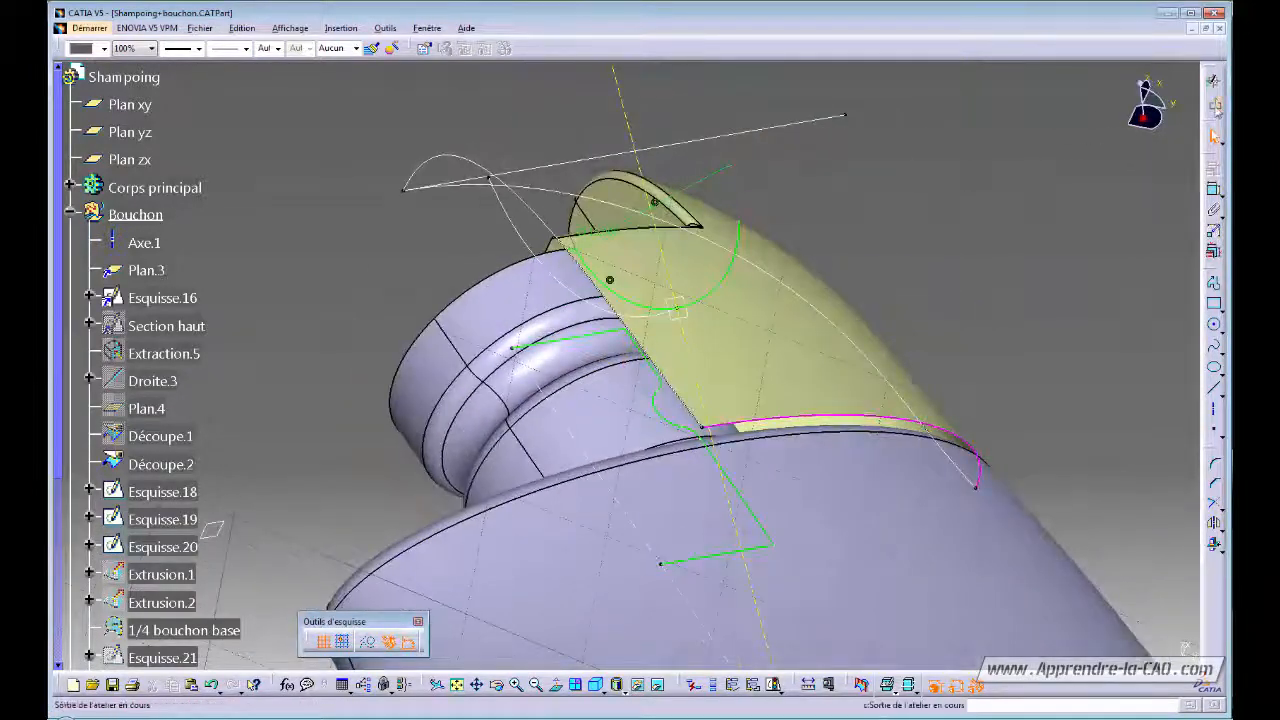
left_click(1216, 108)
- Create a swept surface with a reference surface, using Esquisse.23 as the profile and Esquisse.22 as the guide curve
mouse_move(808, 323)
middle_mouse_down()
mouse_move(818, 382)
mouse_move(822, 368)
middle_mouse_up()
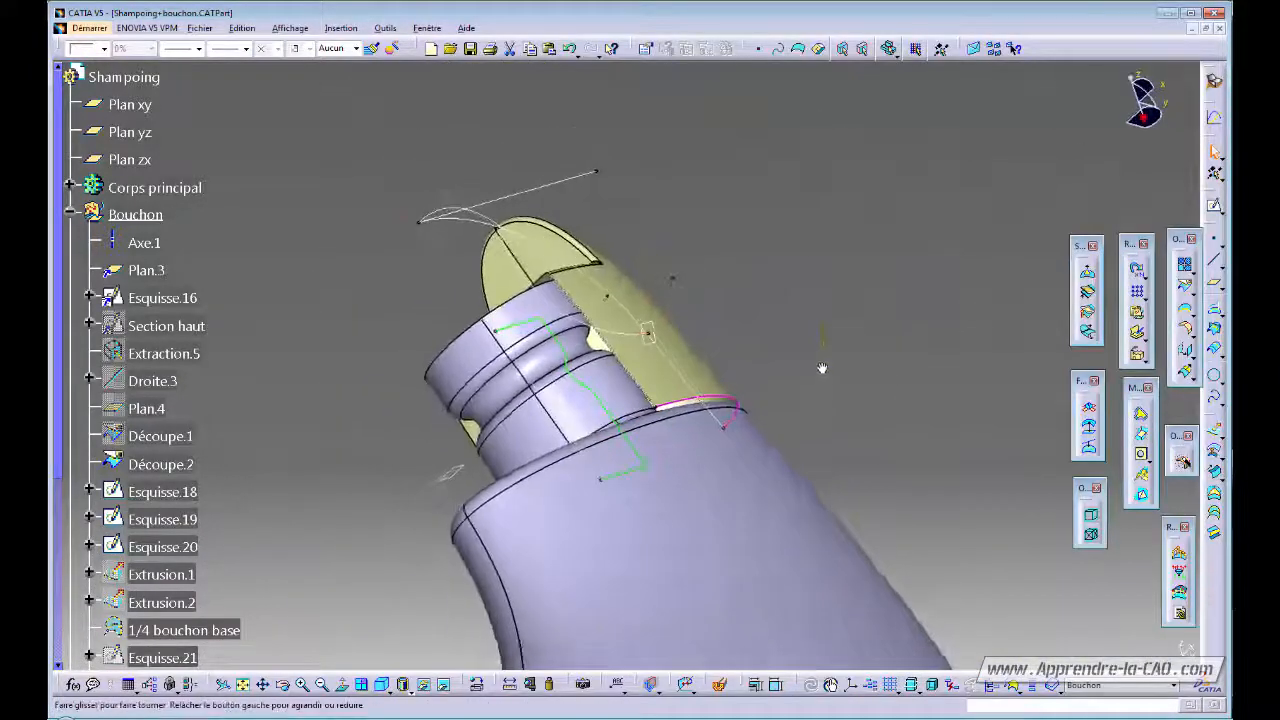
left_click(1215, 476)
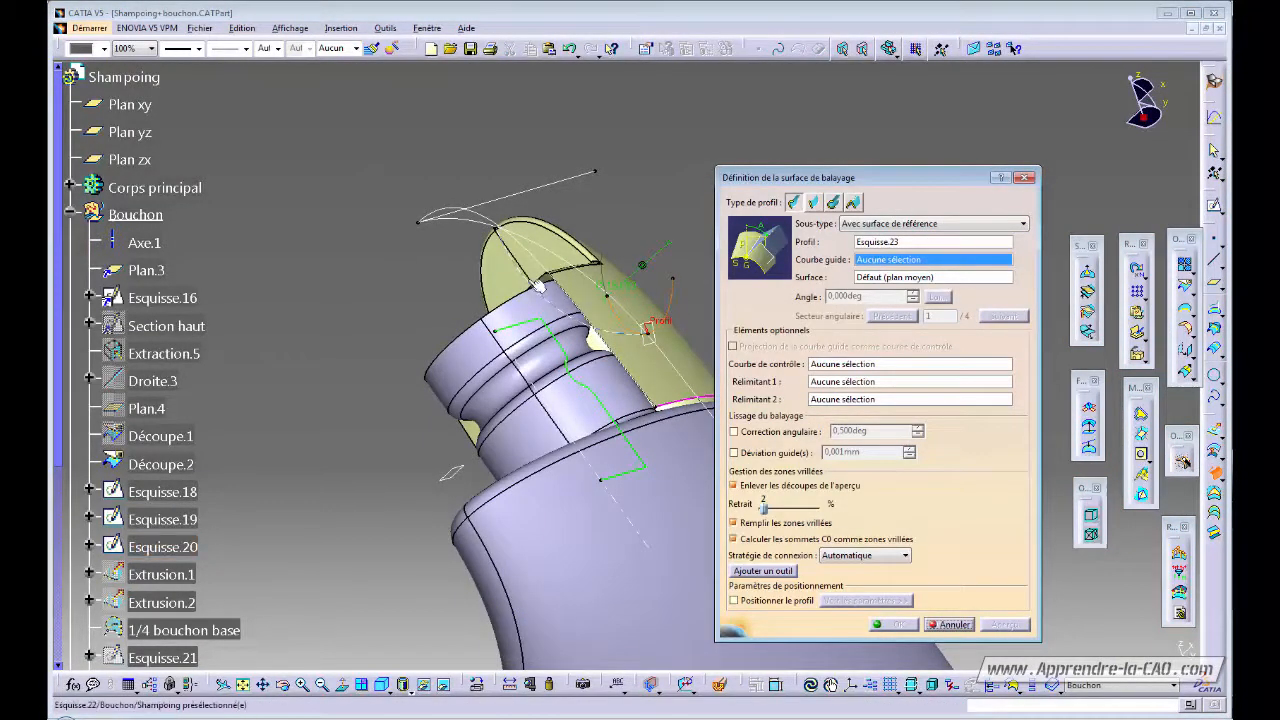
left_click(538, 286)
left_click(1000, 624)
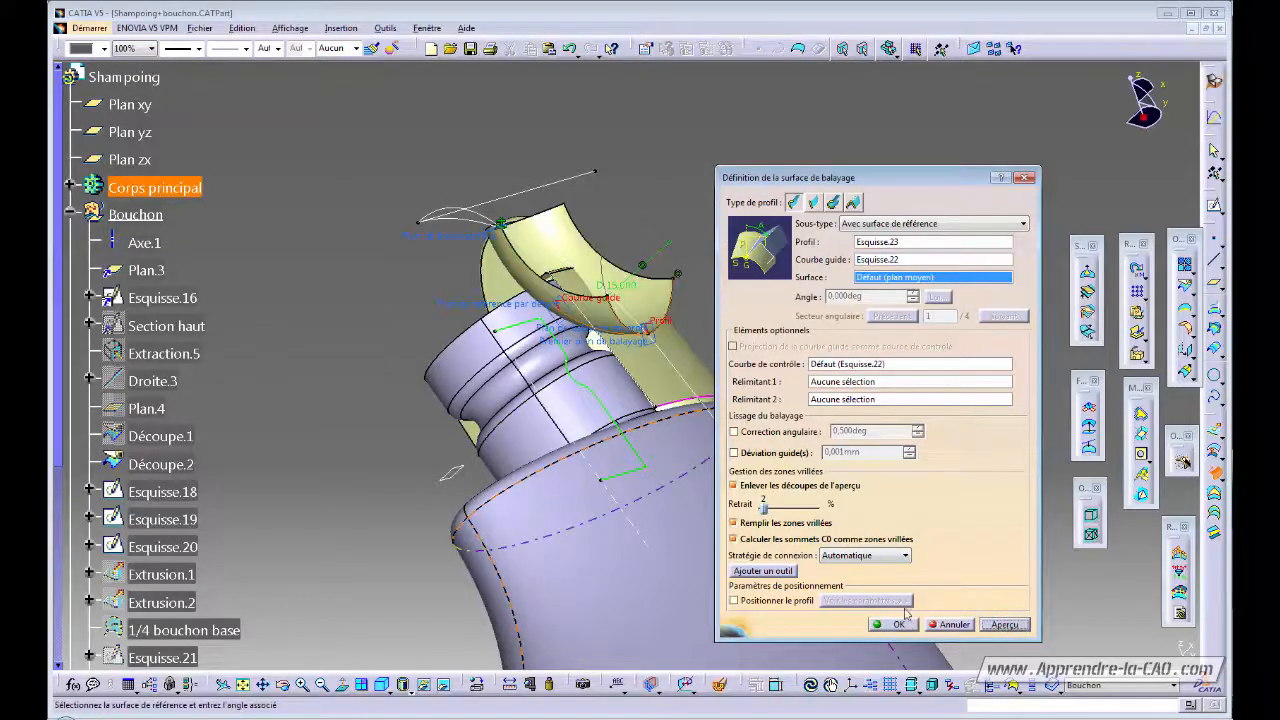
left_click(904, 624)
- Reopen the sweep's profile sketch, trim its arc at the reference line to keep only the half towards the cap wall, and exit
middle_click_drag(851, 580, 836, 190)
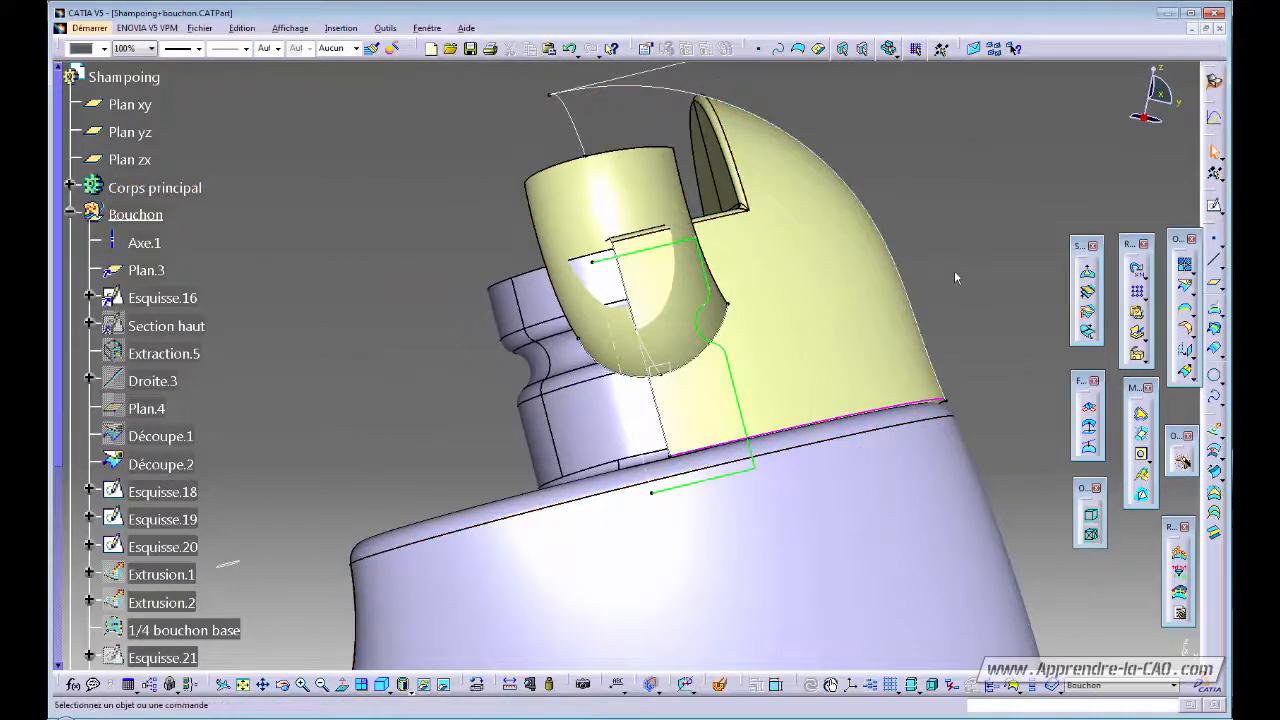
middle_click_drag(780, 352, 698, 365)
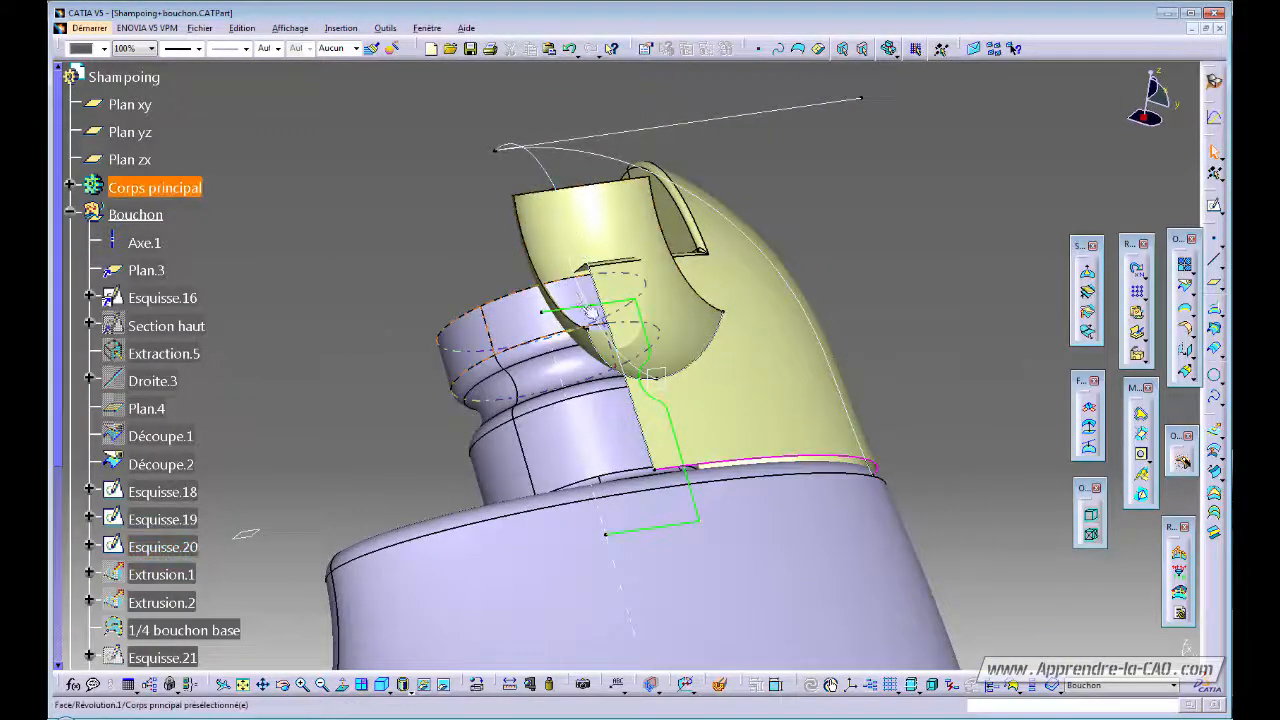
double_click(692, 364)
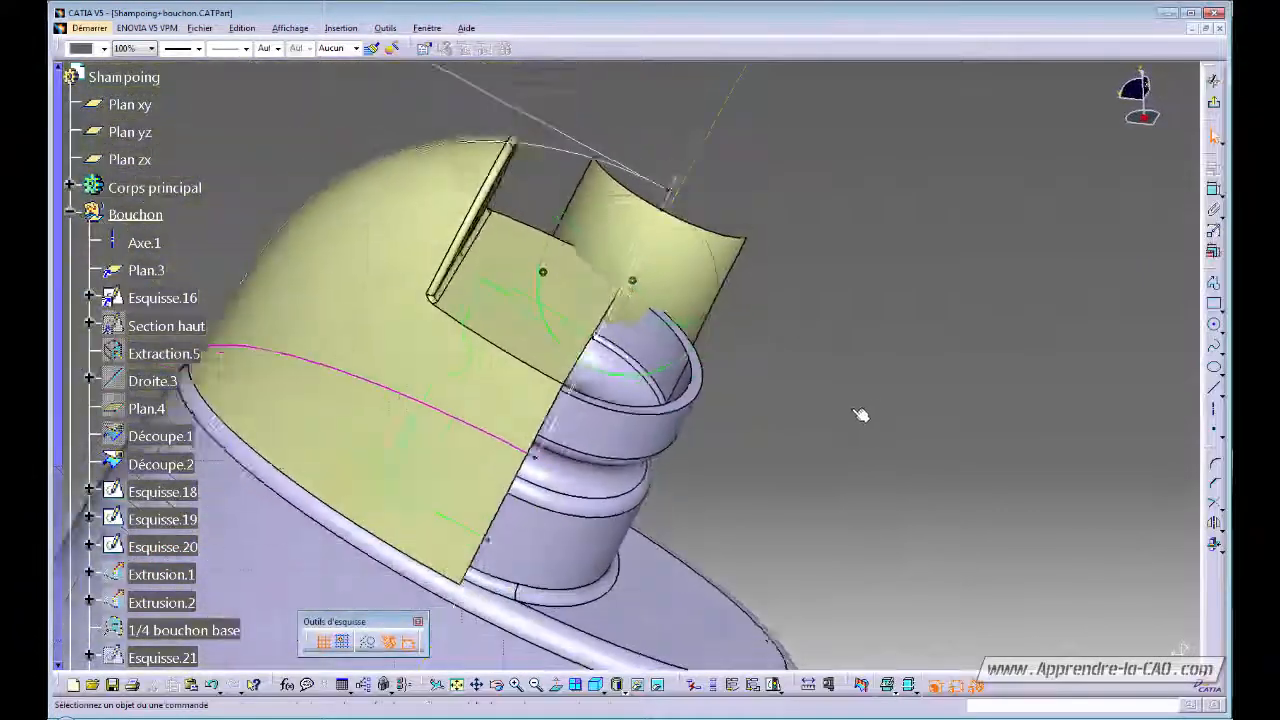
mouse_move(860, 417)
middle_mouse_down()
mouse_move(711, 414)
mouse_move(714, 398)
mouse_move(589, 329)
middle_mouse_up()
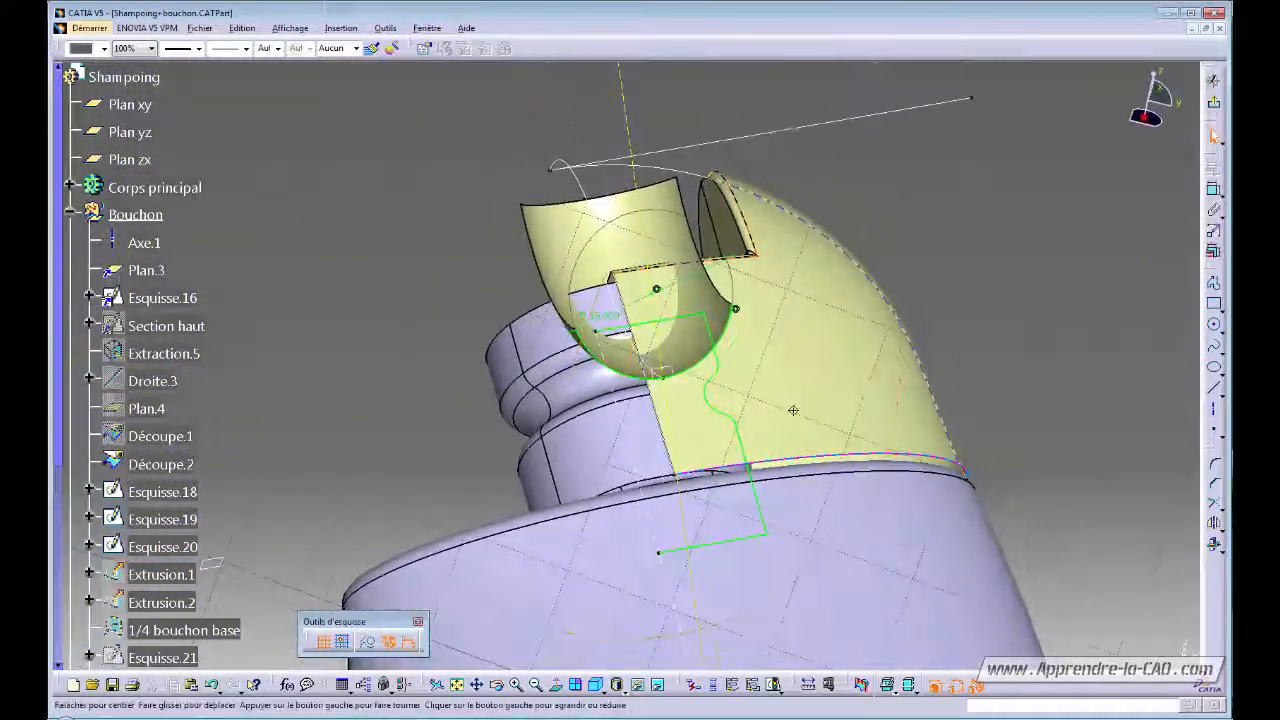
middle_click_drag(791, 409, 789, 423)
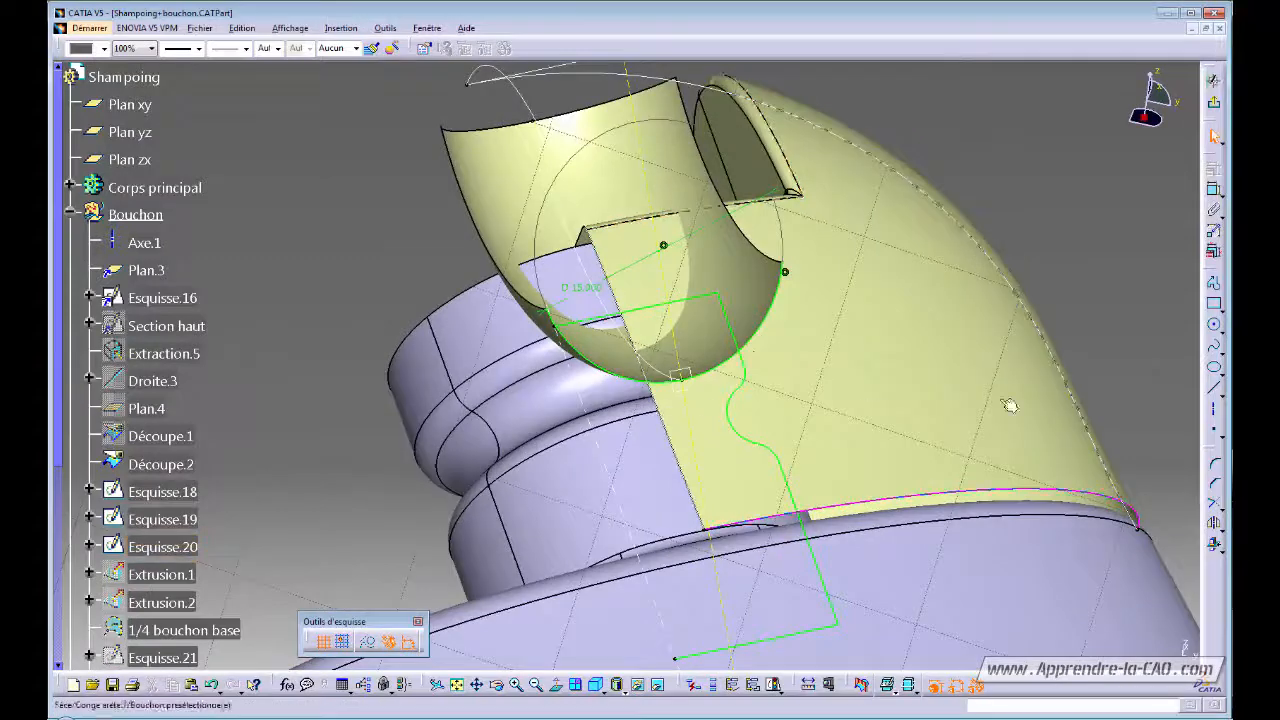
left_click(1216, 506)
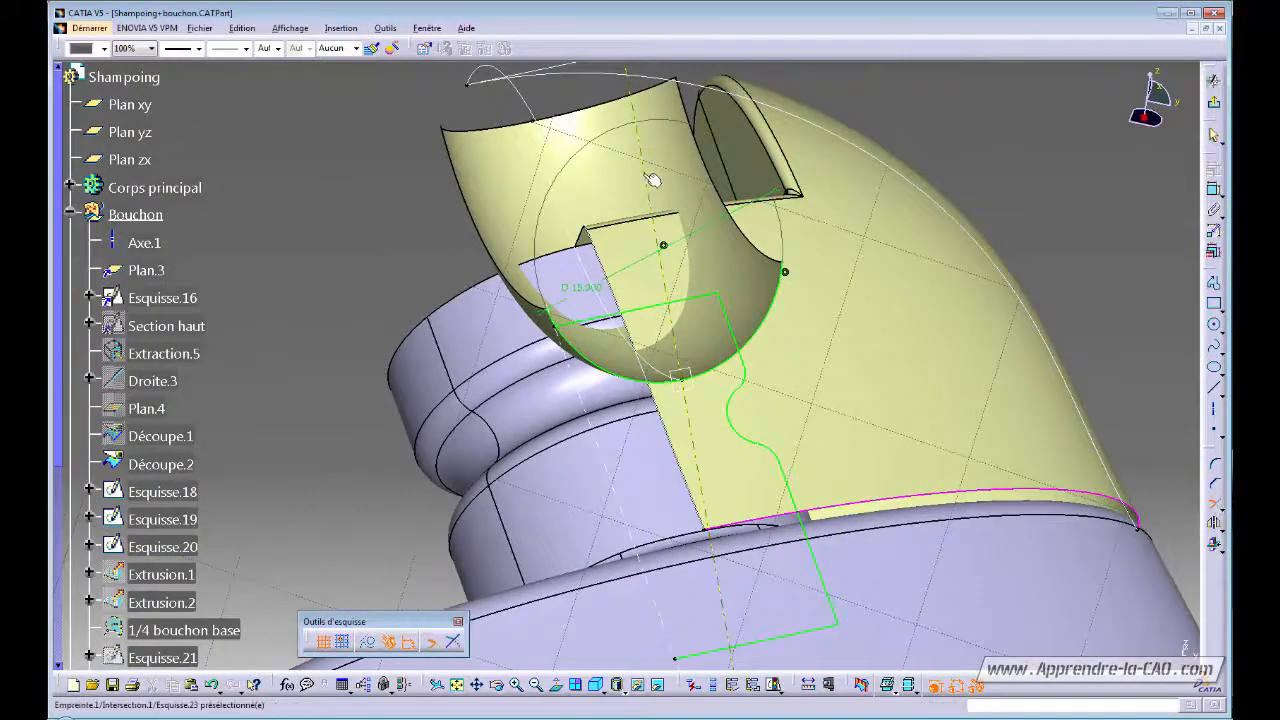
left_click(652, 180)
left_click(712, 369)
middle_click_drag(806, 348, 890, 292)
left_click(612, 207)
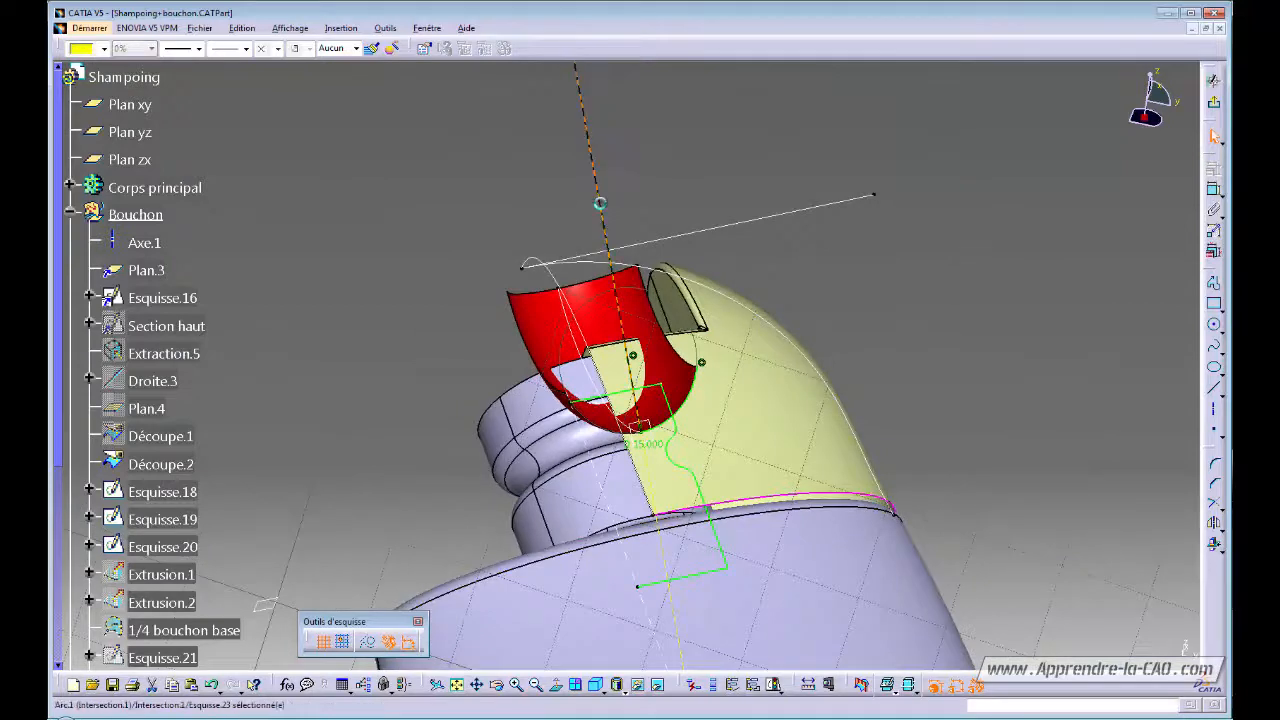
left_click(430, 243)
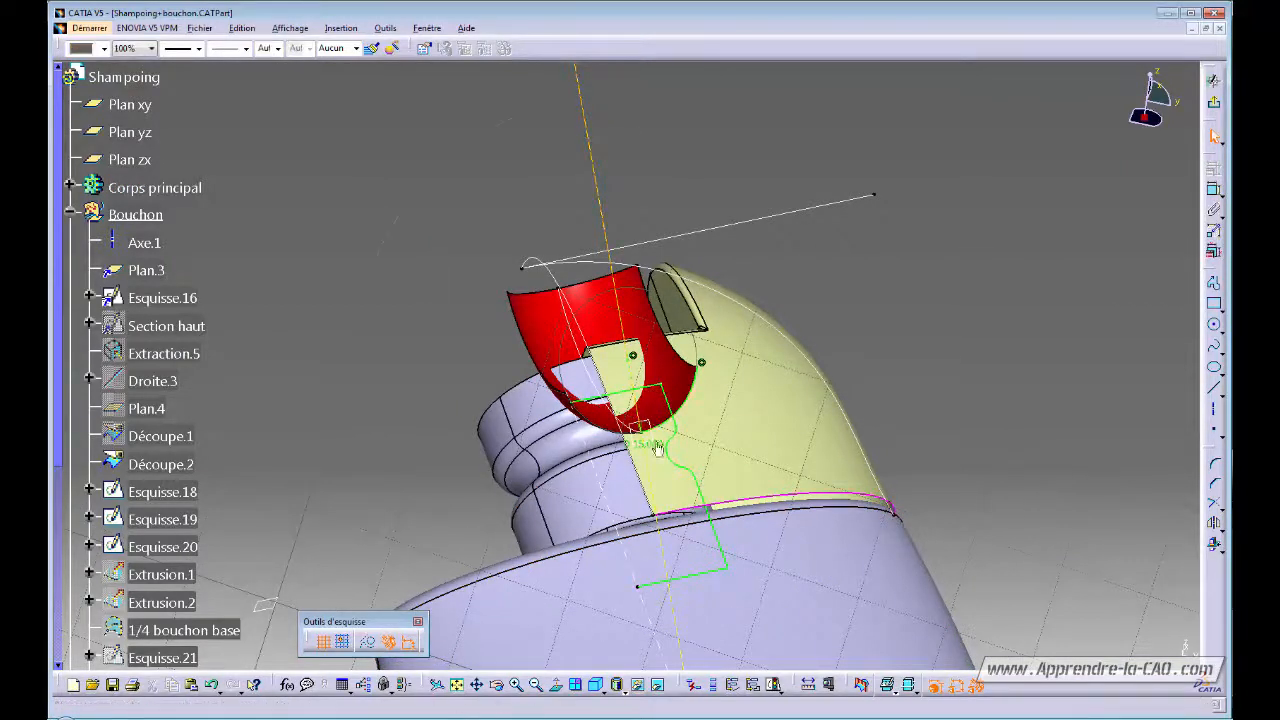
middle_click_drag(659, 448, 718, 257)
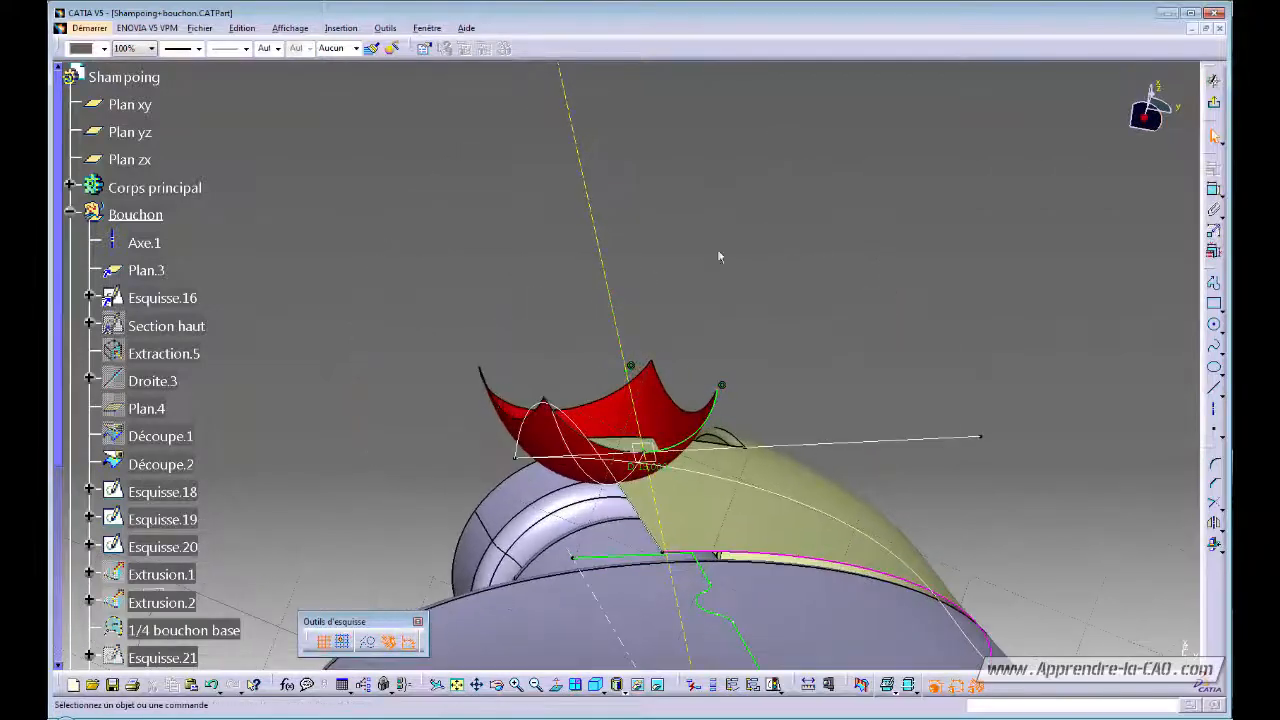
left_click(1213, 103)
middle_click_drag(637, 478, 938, 414)
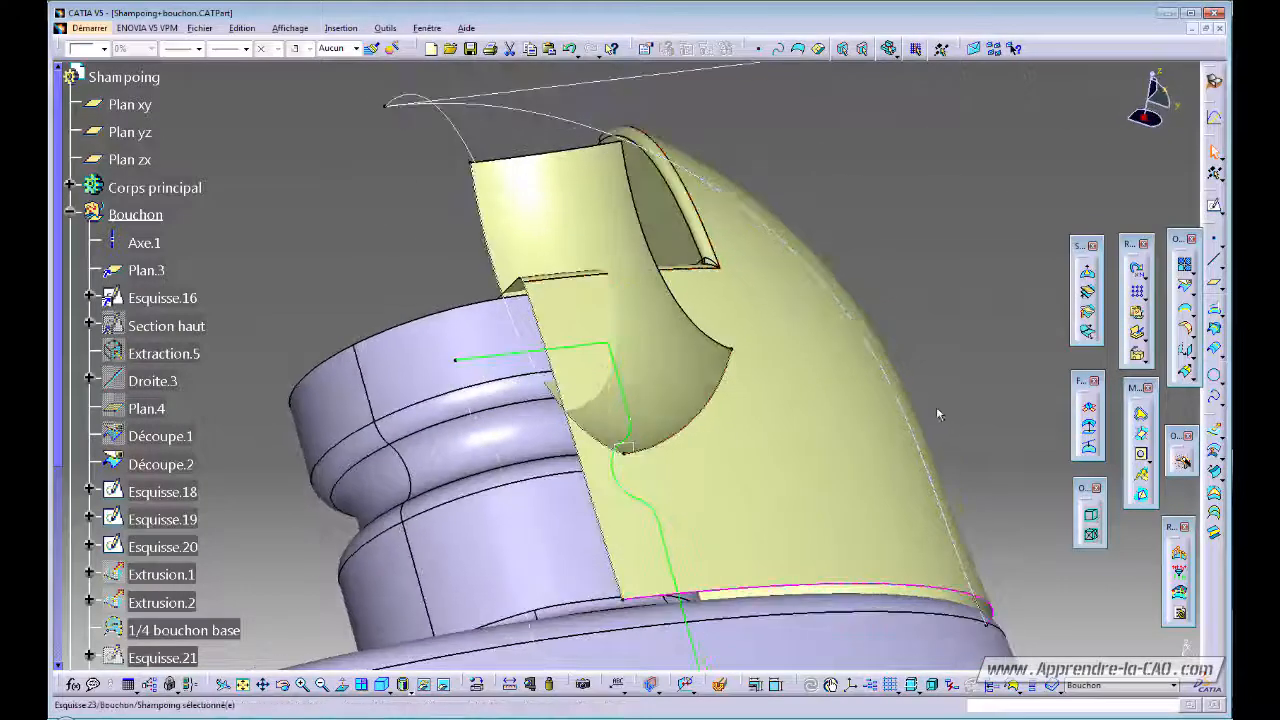
- Create a bitangent shape fillet with a 0.5 mm radius between the cap surface Congé arête.7 and the swept surface Balayage.1
left_click(1189, 310)
left_click(1187, 331)
left_click(1188, 333)
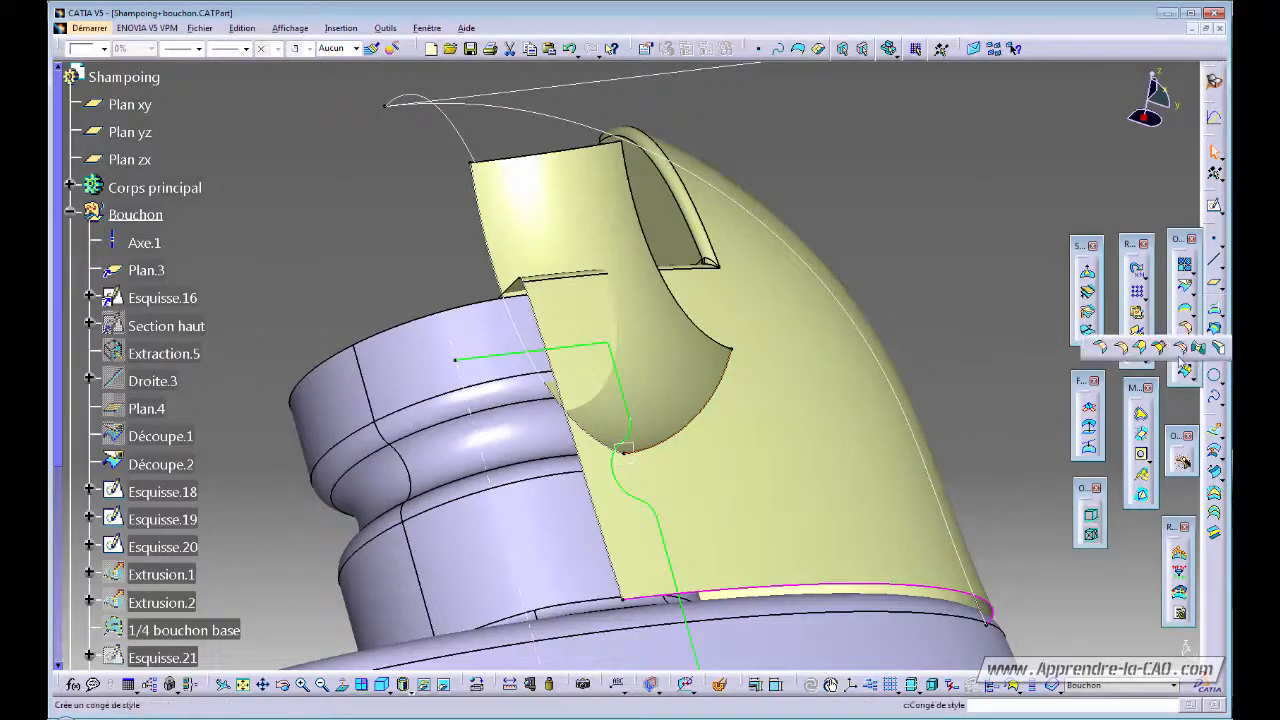
left_click(1103, 349)
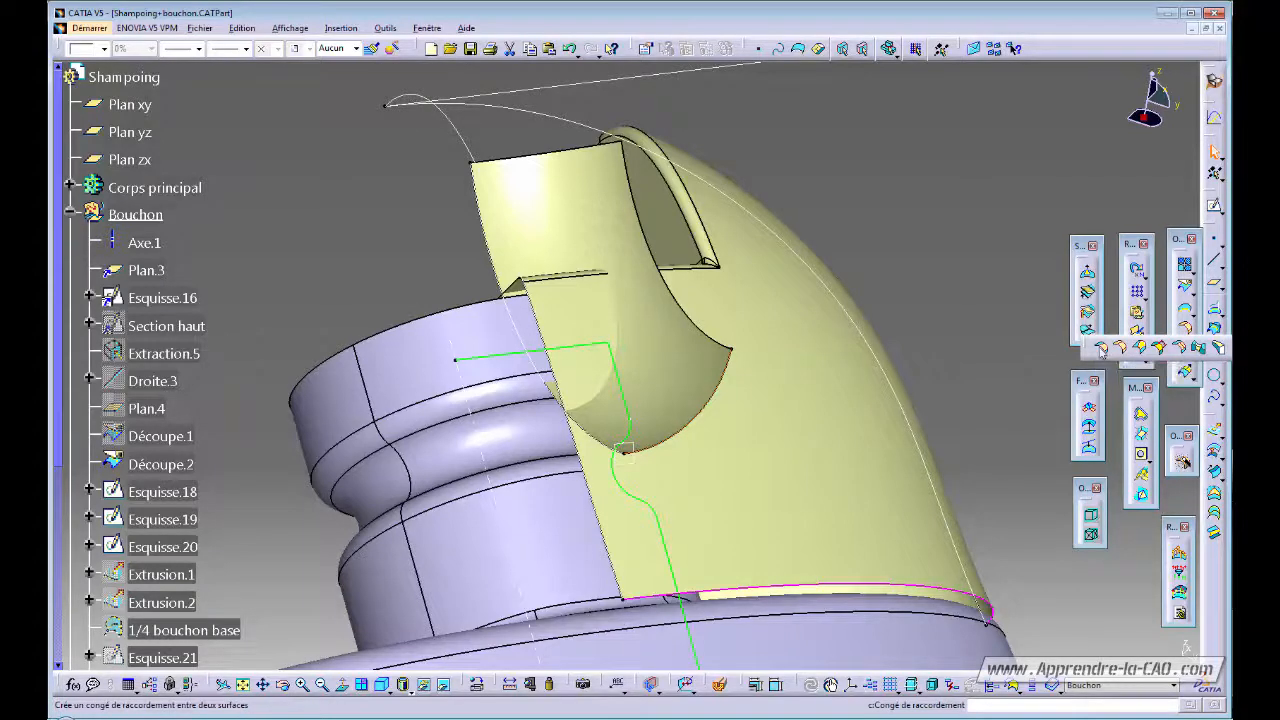
middle_click_drag(750, 298, 697, 266)
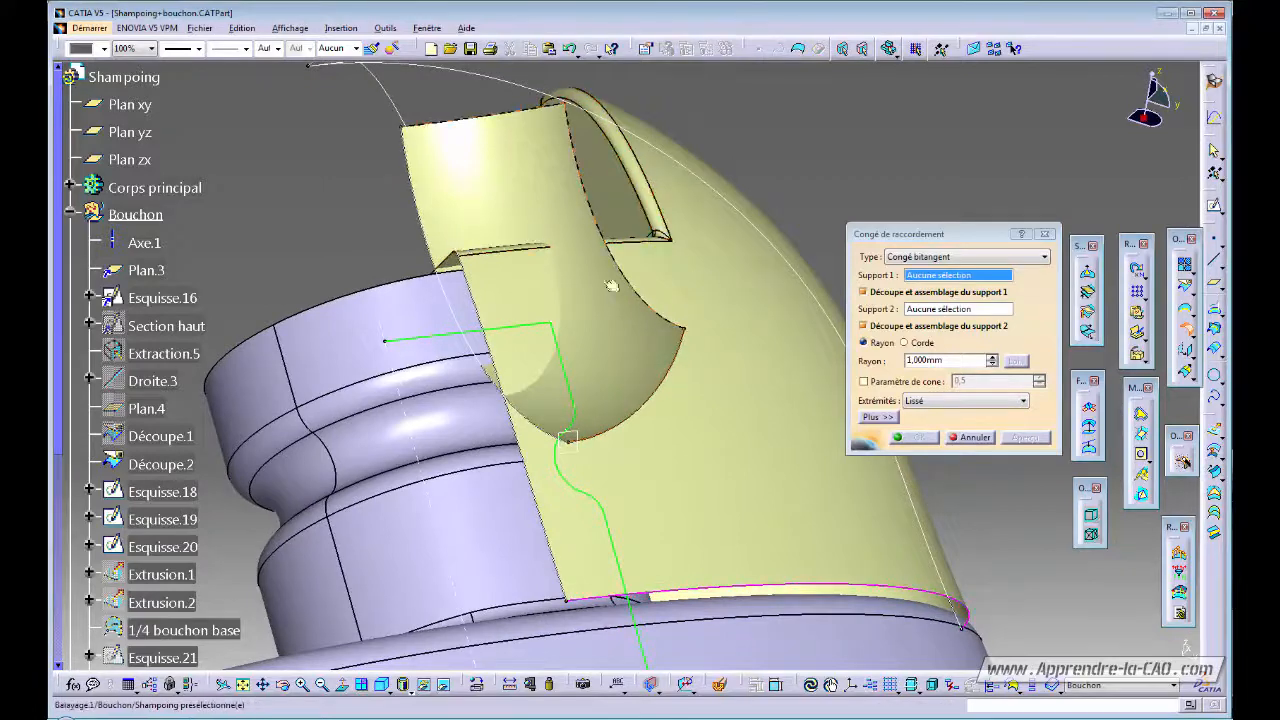
middle_click_drag(614, 384, 620, 366)
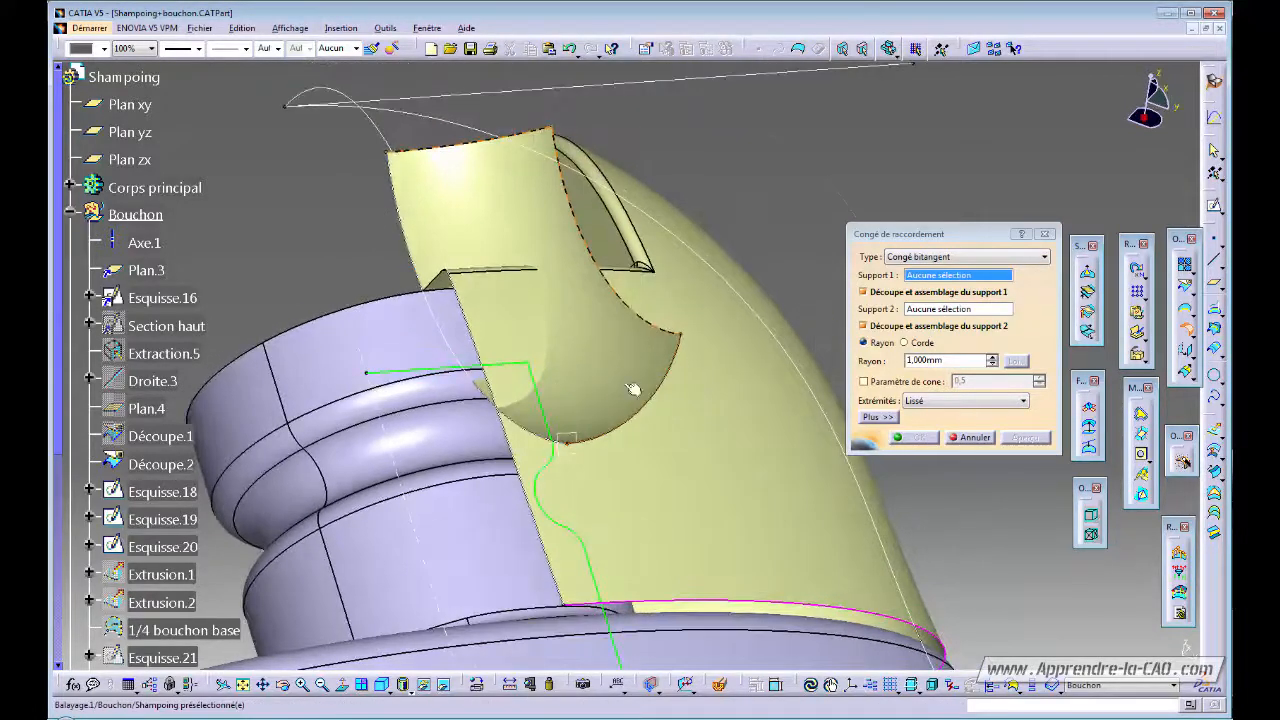
double_click(957, 361)
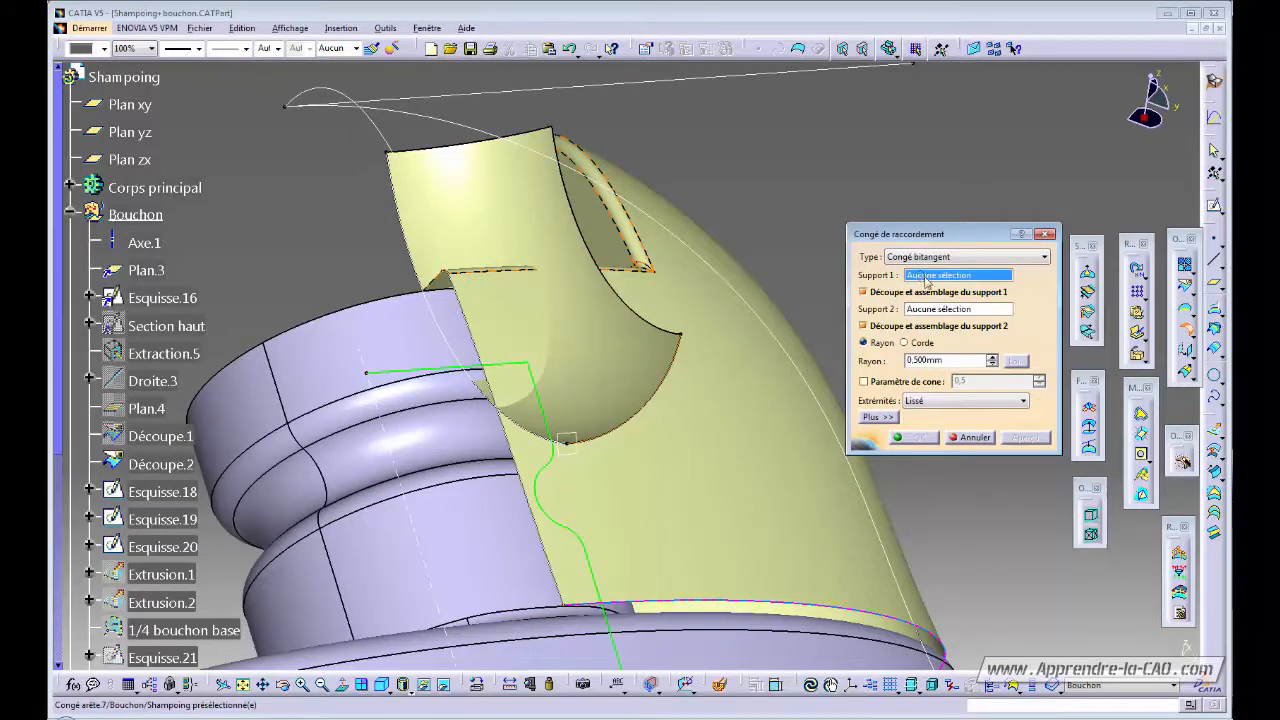
left_click(714, 428)
middle_click_drag(716, 432, 772, 428)
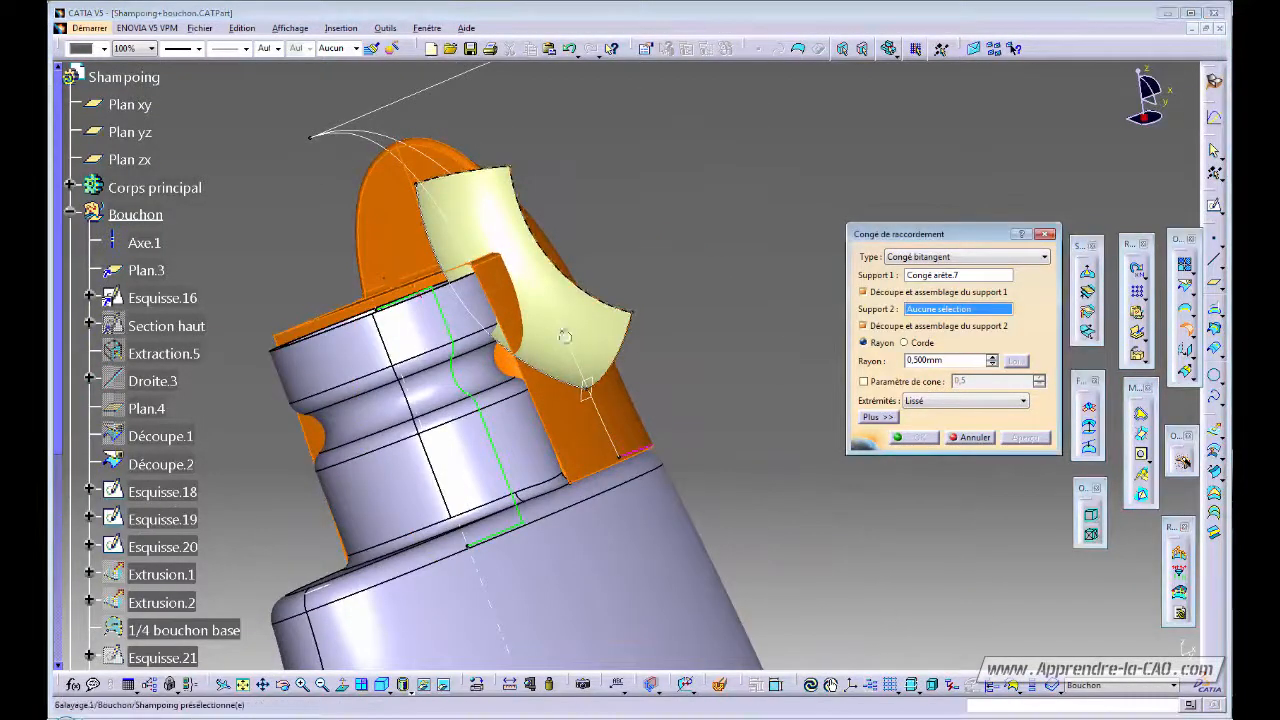
middle_click_drag(390, 278, 660, 372)
left_click(617, 328)
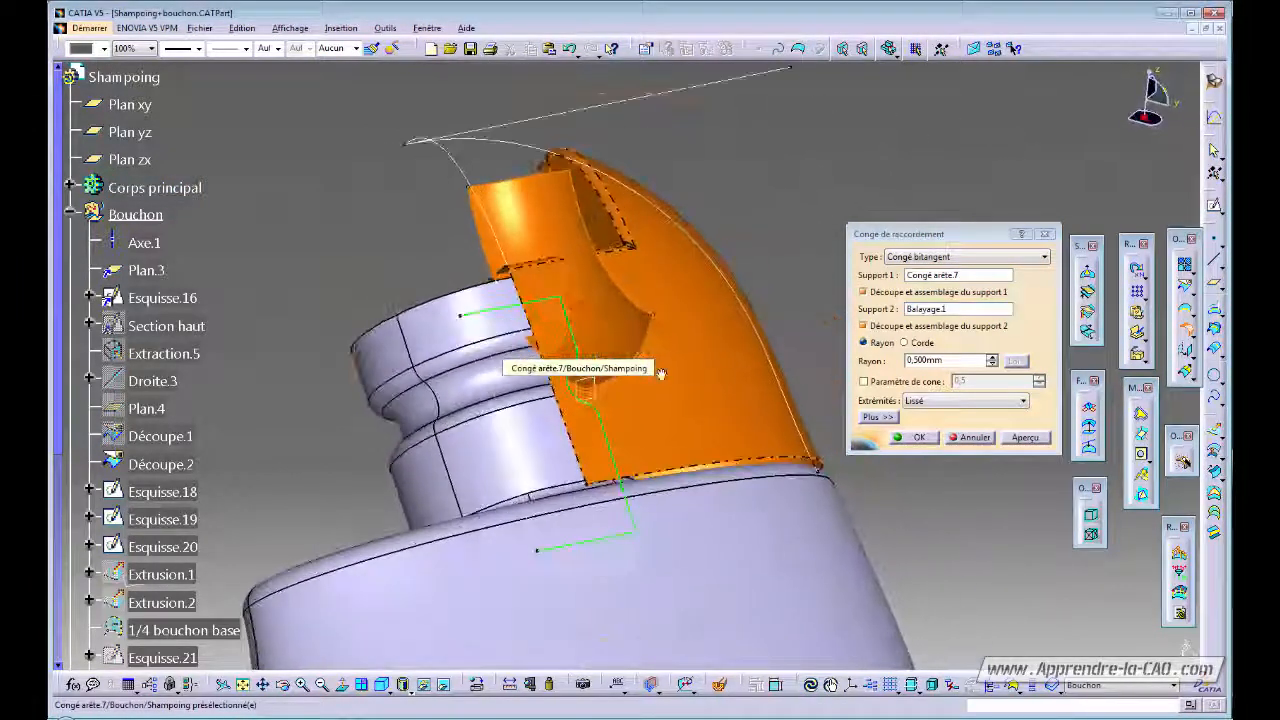
left_click(1035, 439)
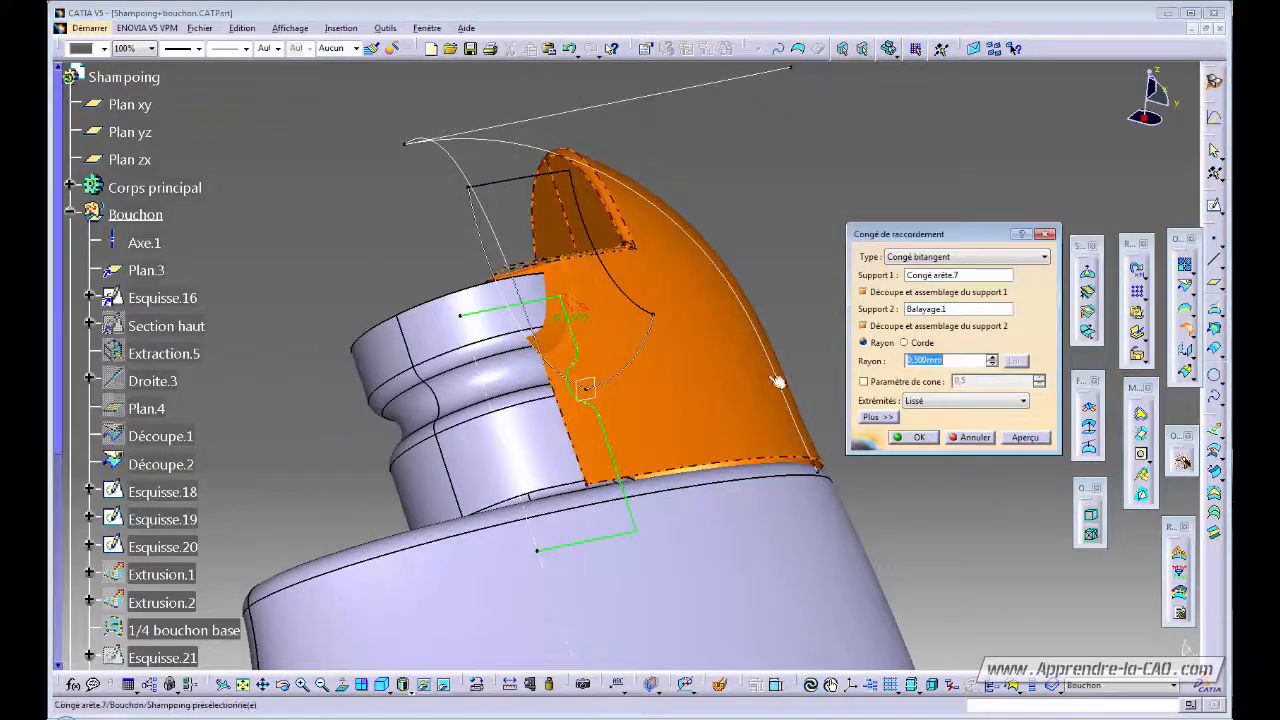
left_click(897, 437)
middle_click_drag(809, 363, 709, 313)
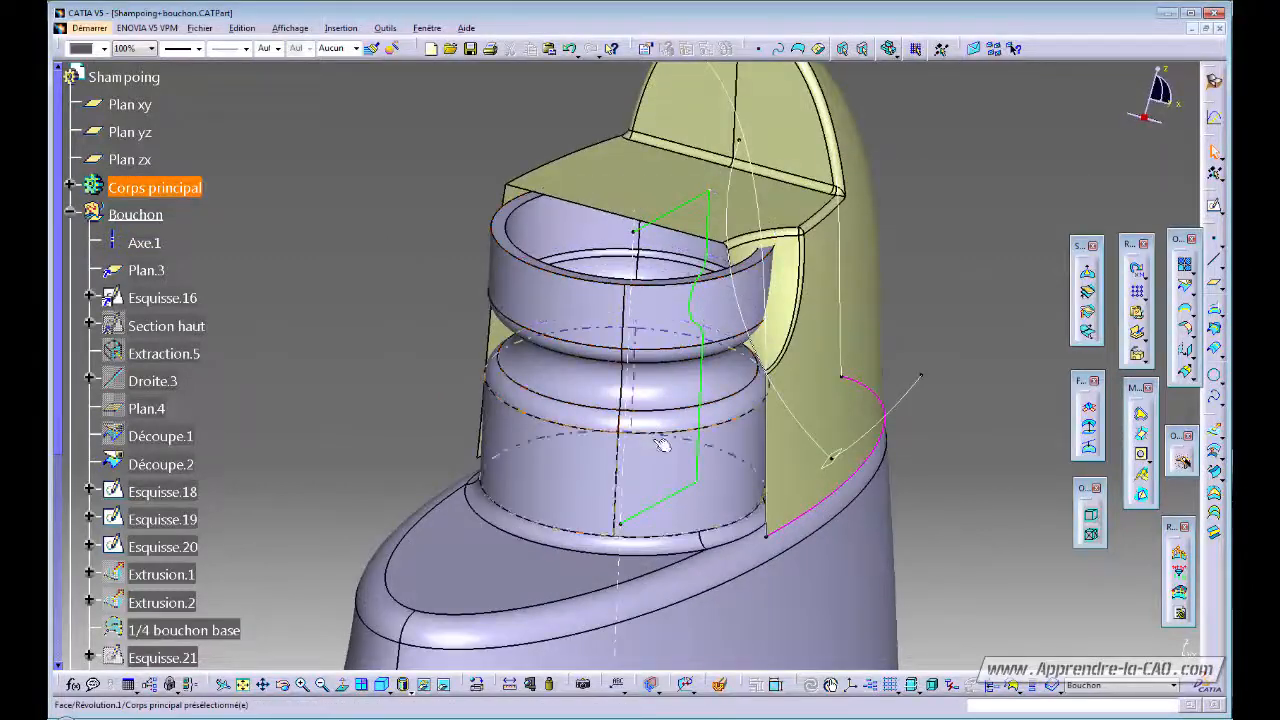
left_click(717, 297)
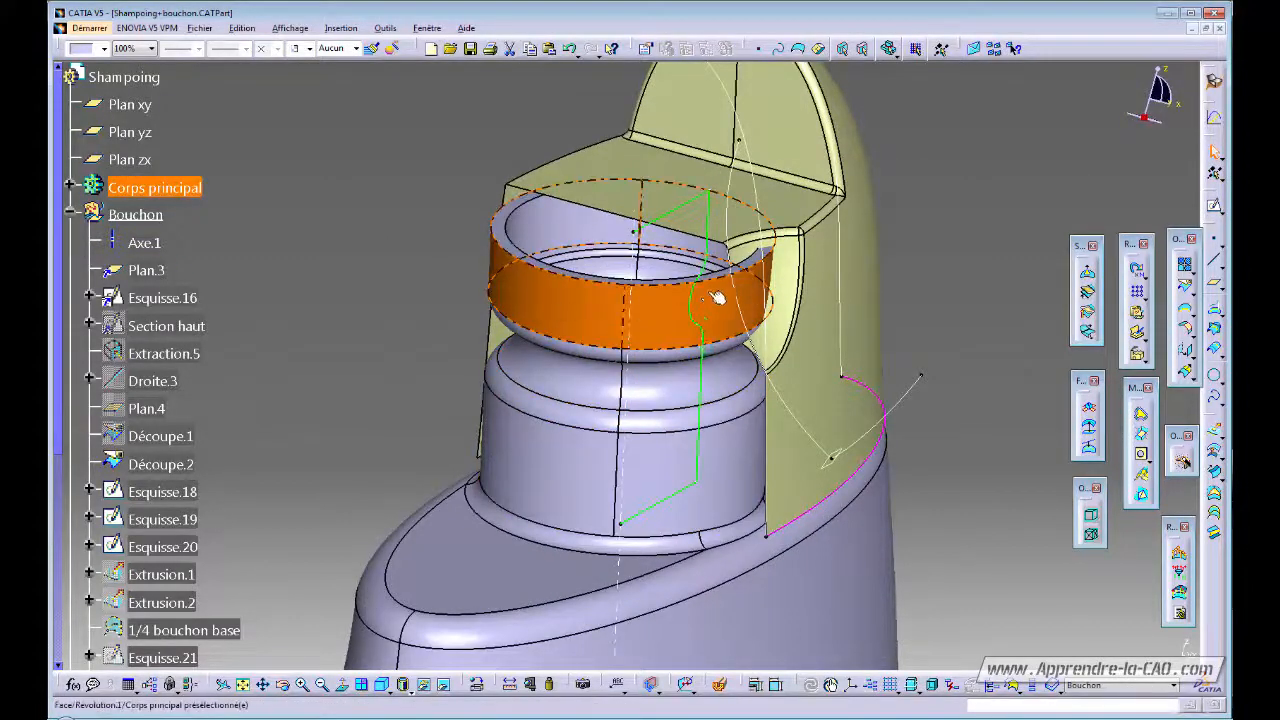
middle_click_drag(717, 297, 507, 376)
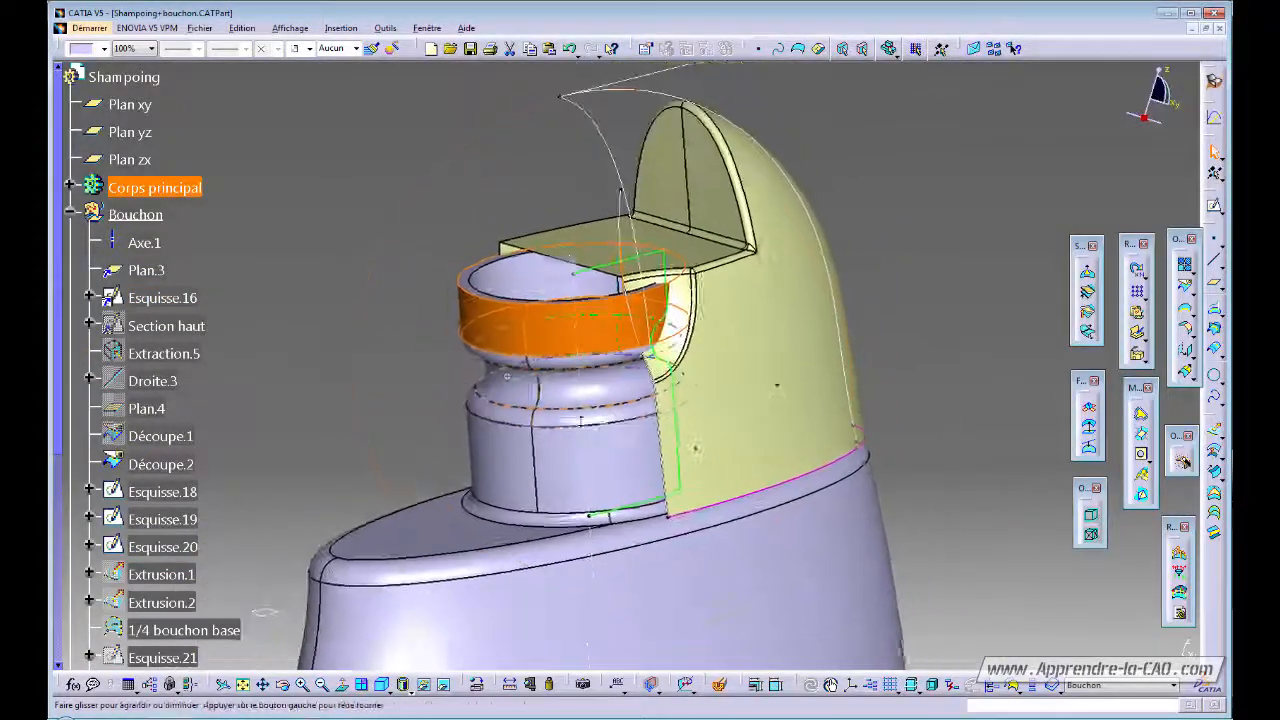
middle_click_drag(581, 420, 638, 414)
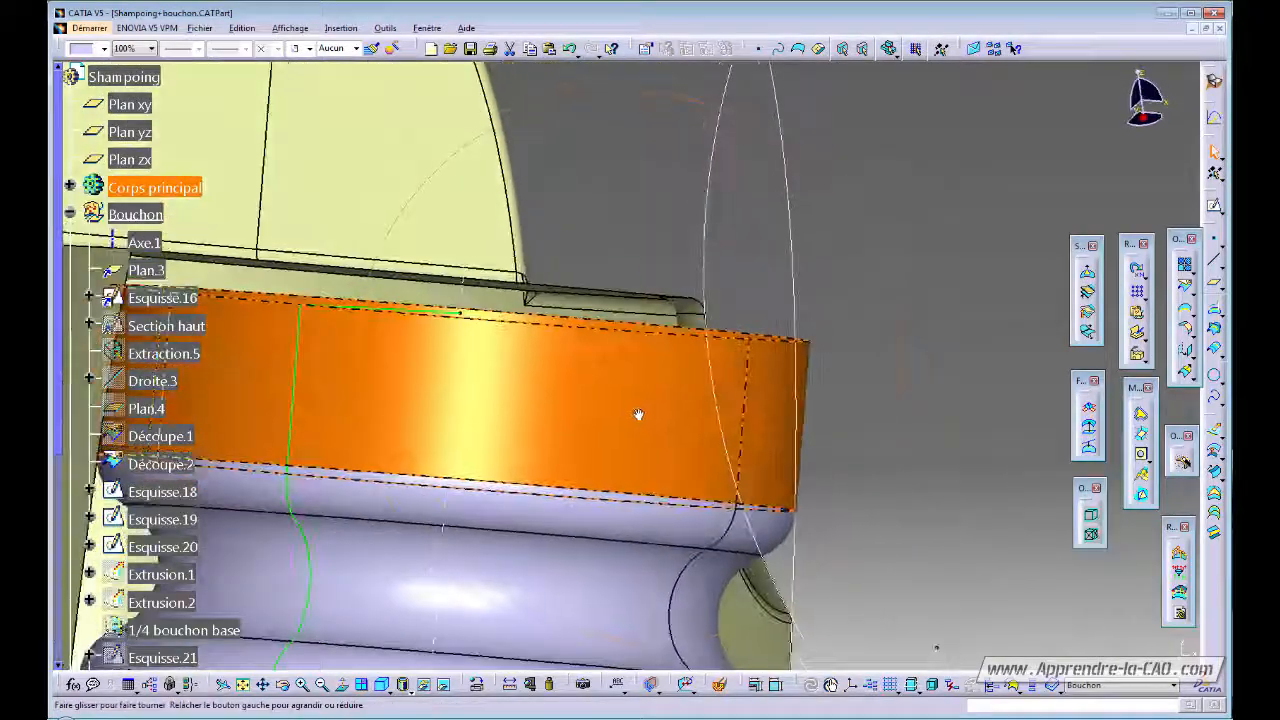
middle_click_drag(686, 297, 933, 304)
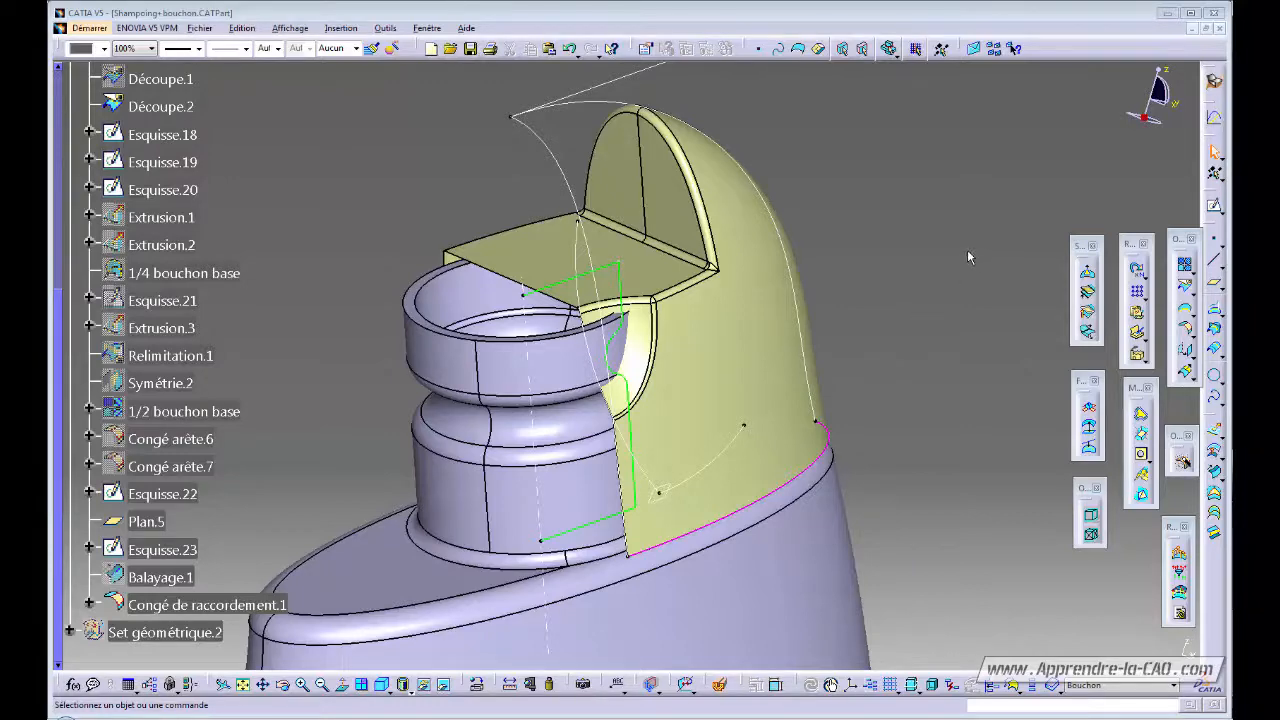
- Insert a new body in the part and switch to the Part Design workbench
left_click(340, 28)
left_click(273, 61)
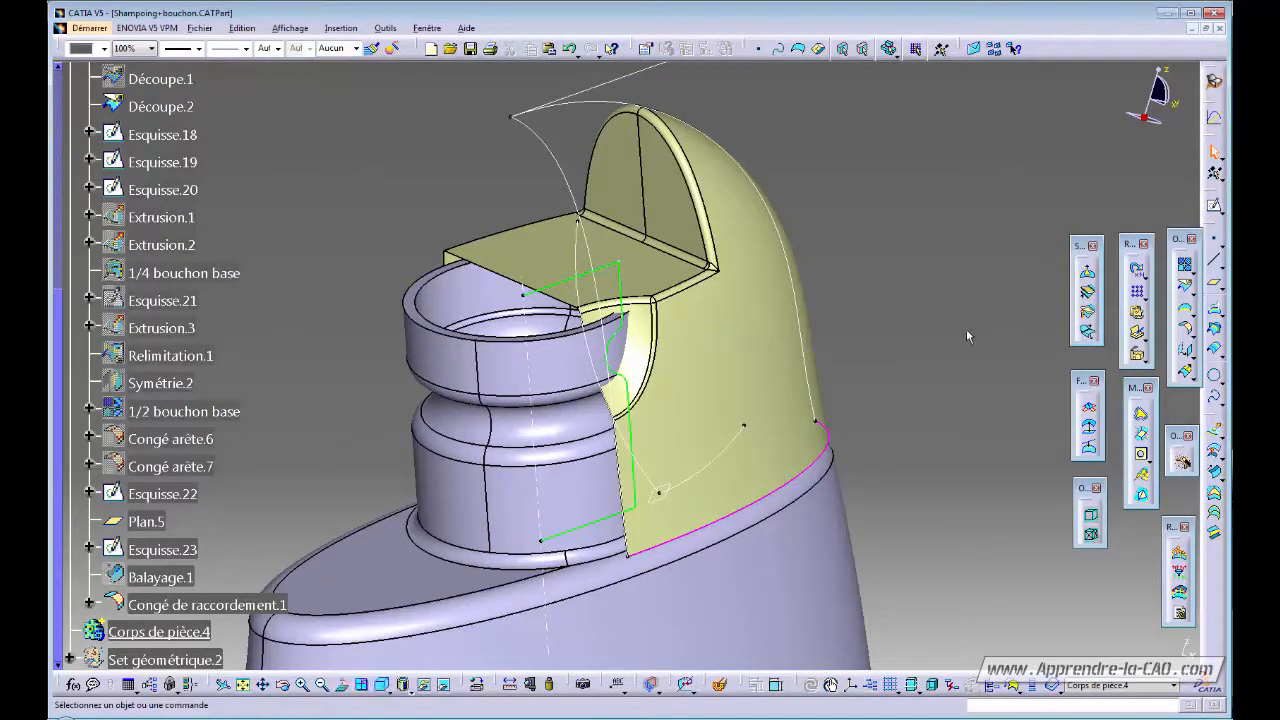
left_click(1214, 82)
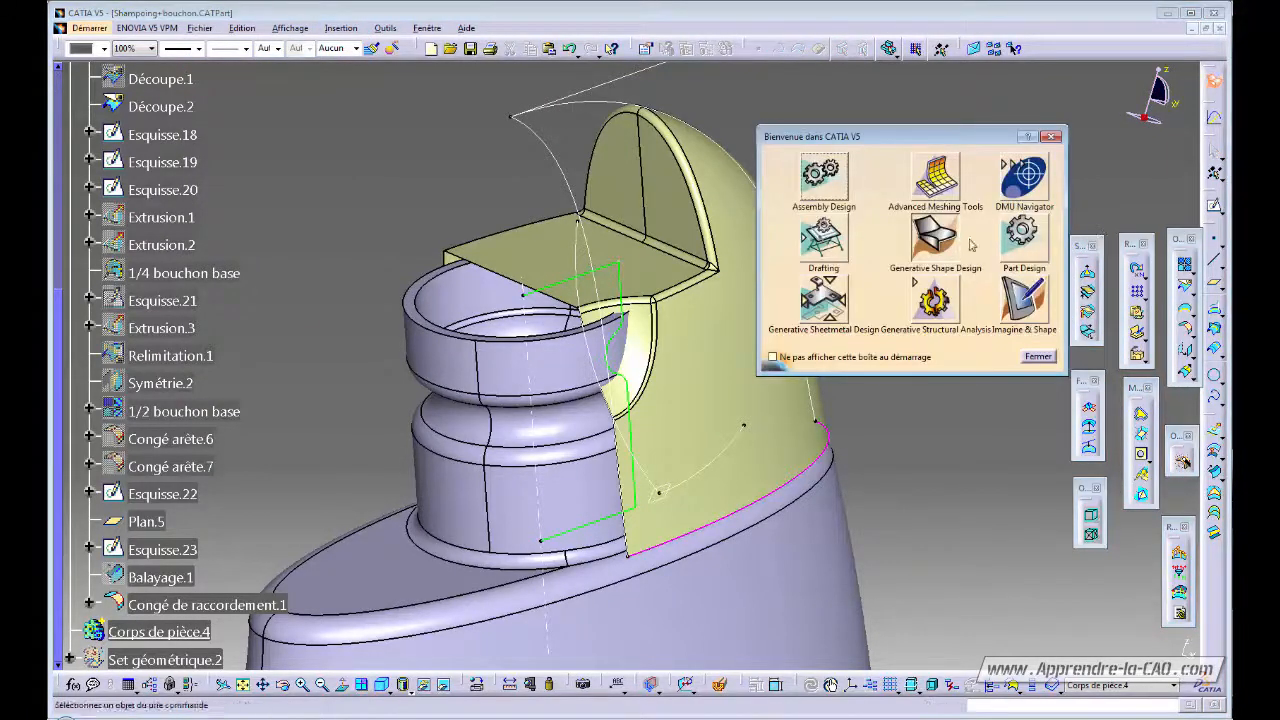
left_click(1021, 238)
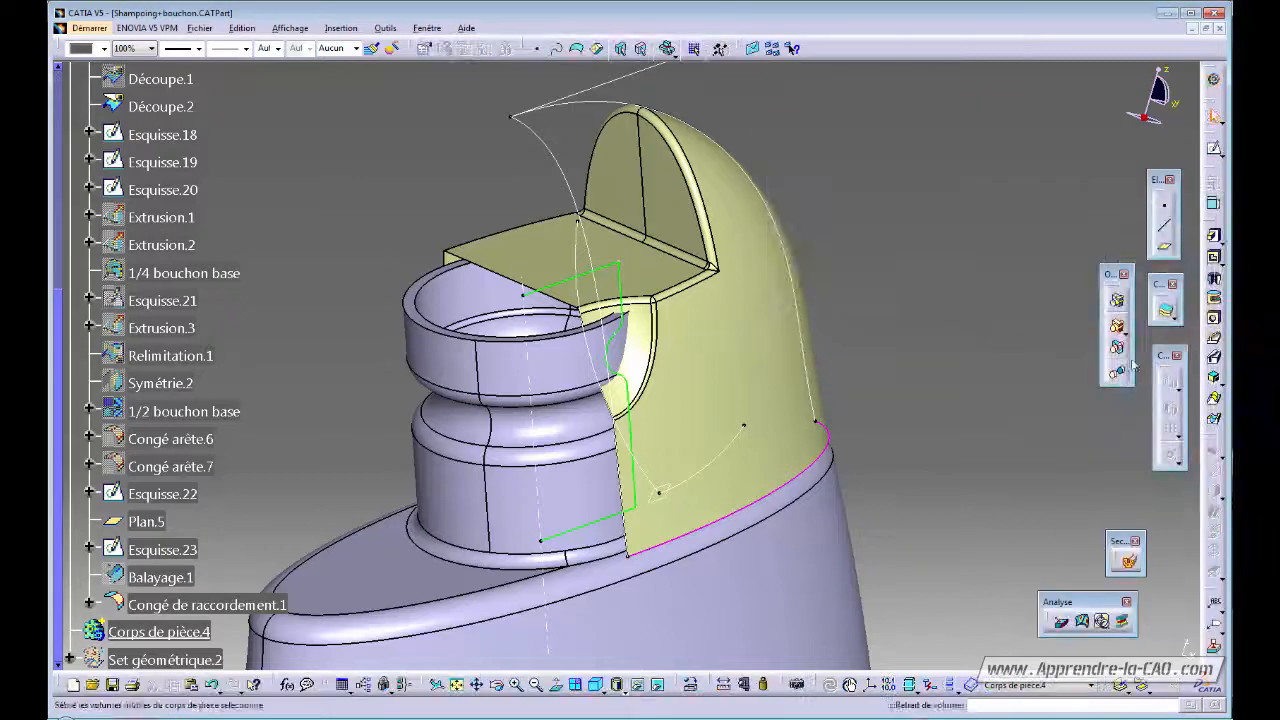
- Try to thicken the blended cap surface Congé de raccordement.1 by 1 mm with a thick surface
left_click(1167, 310)
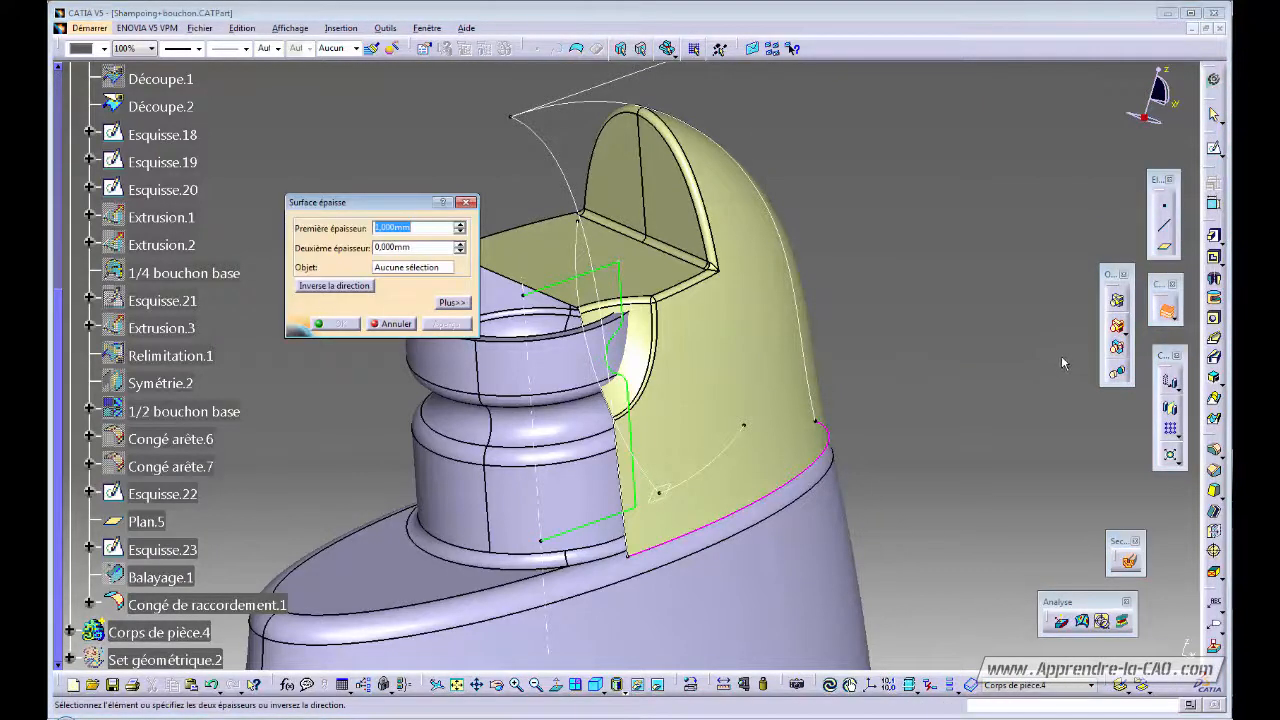
left_click(766, 288)
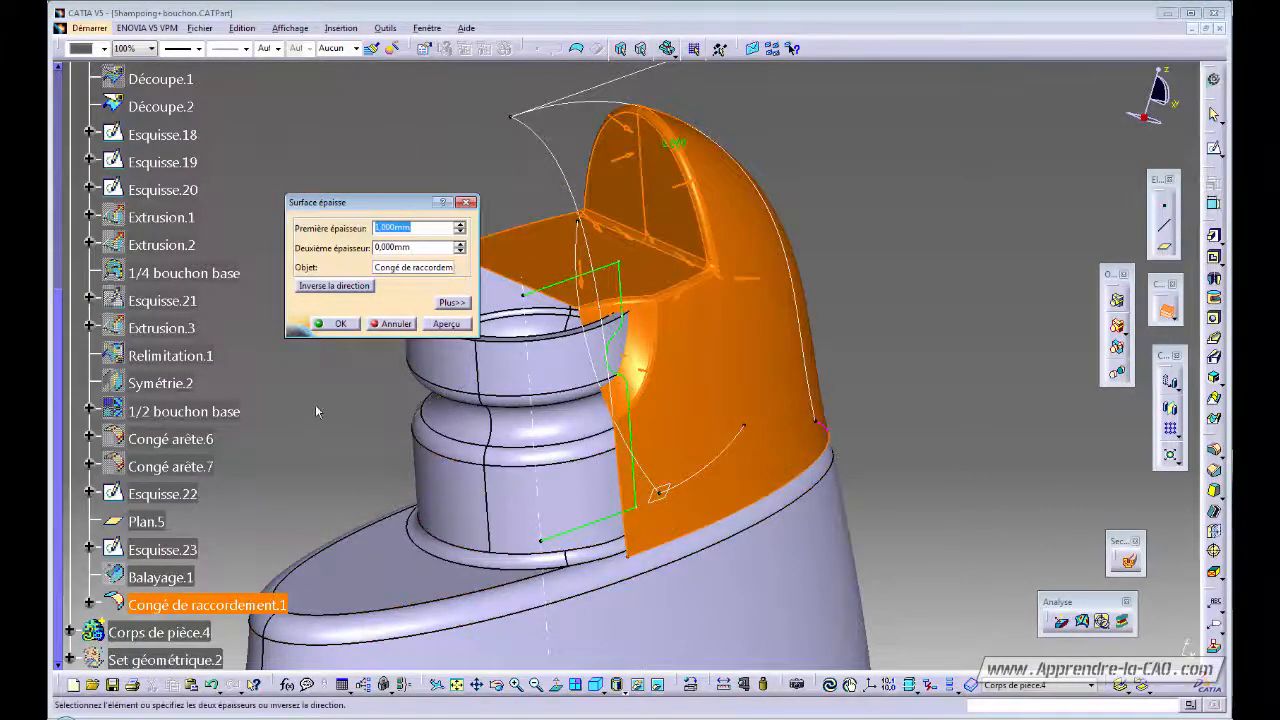
left_click(440, 324)
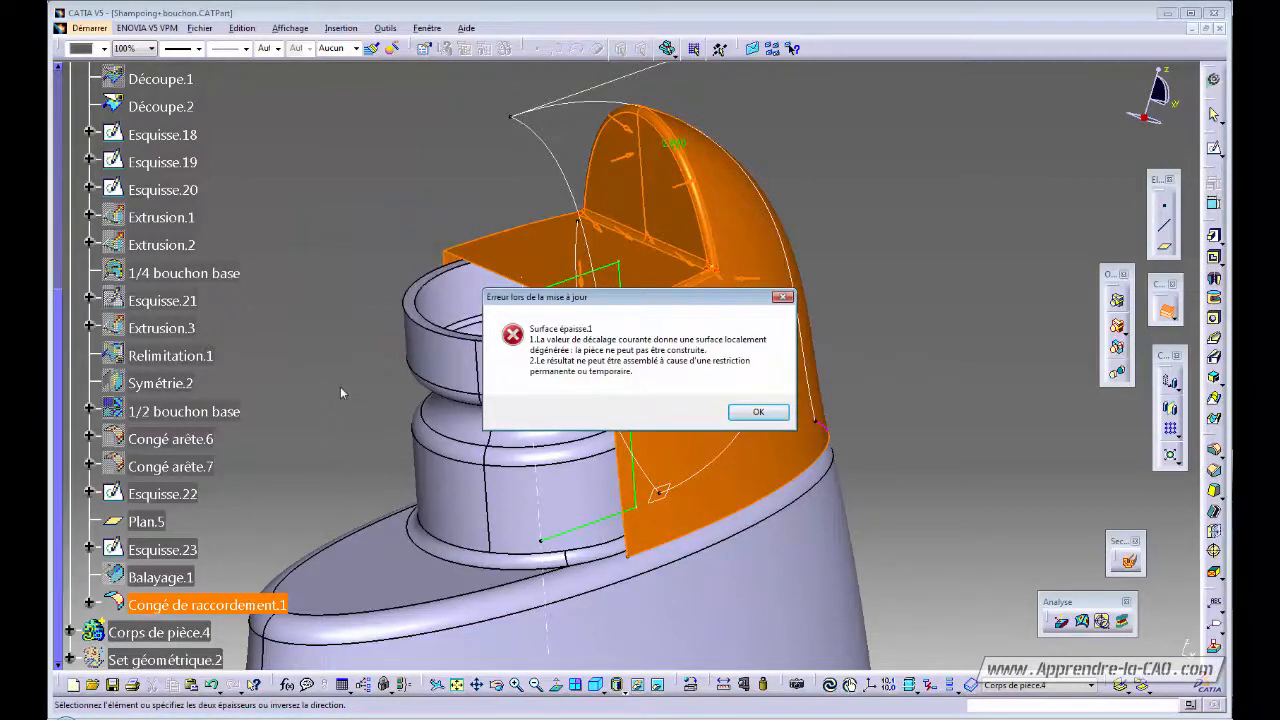
left_click_drag(617, 291, 416, 423)
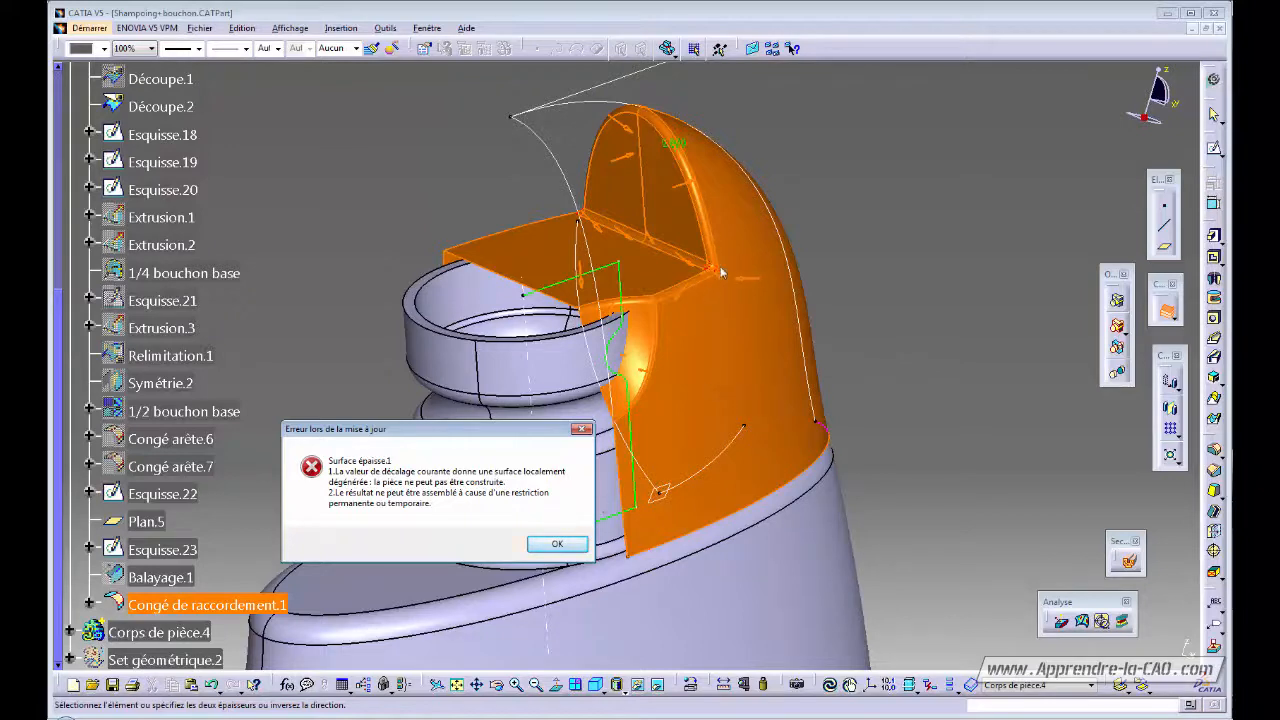
left_click(558, 544)
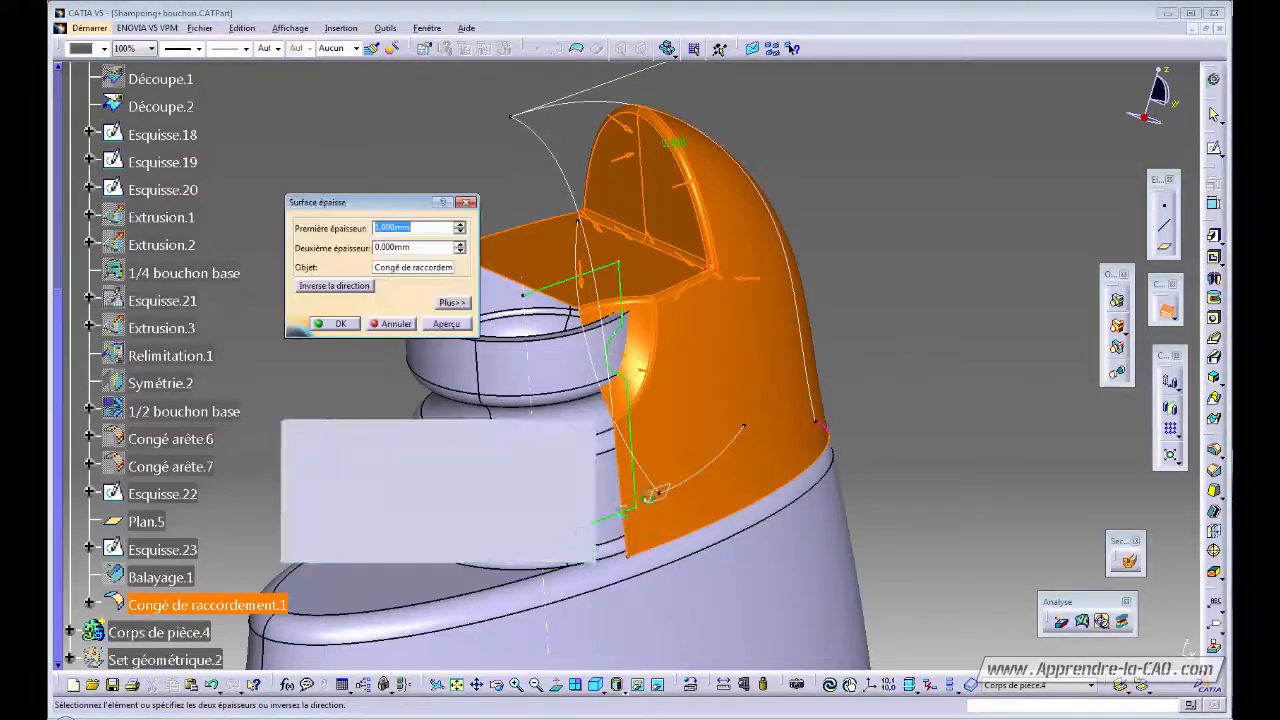
left_click(395, 324)
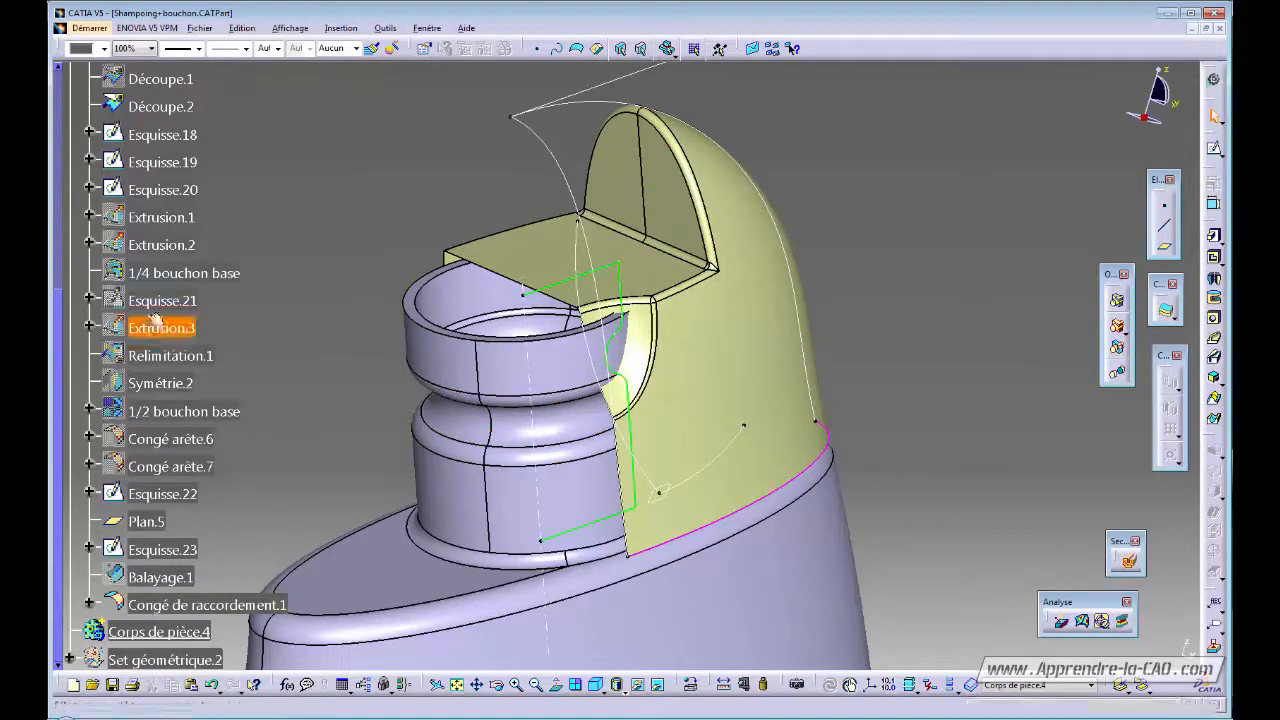
- Preview a 1 mm thick surface on 1/2 bouchon base, the unfilleted cap surface, and cancel the command
left_click(180, 414)
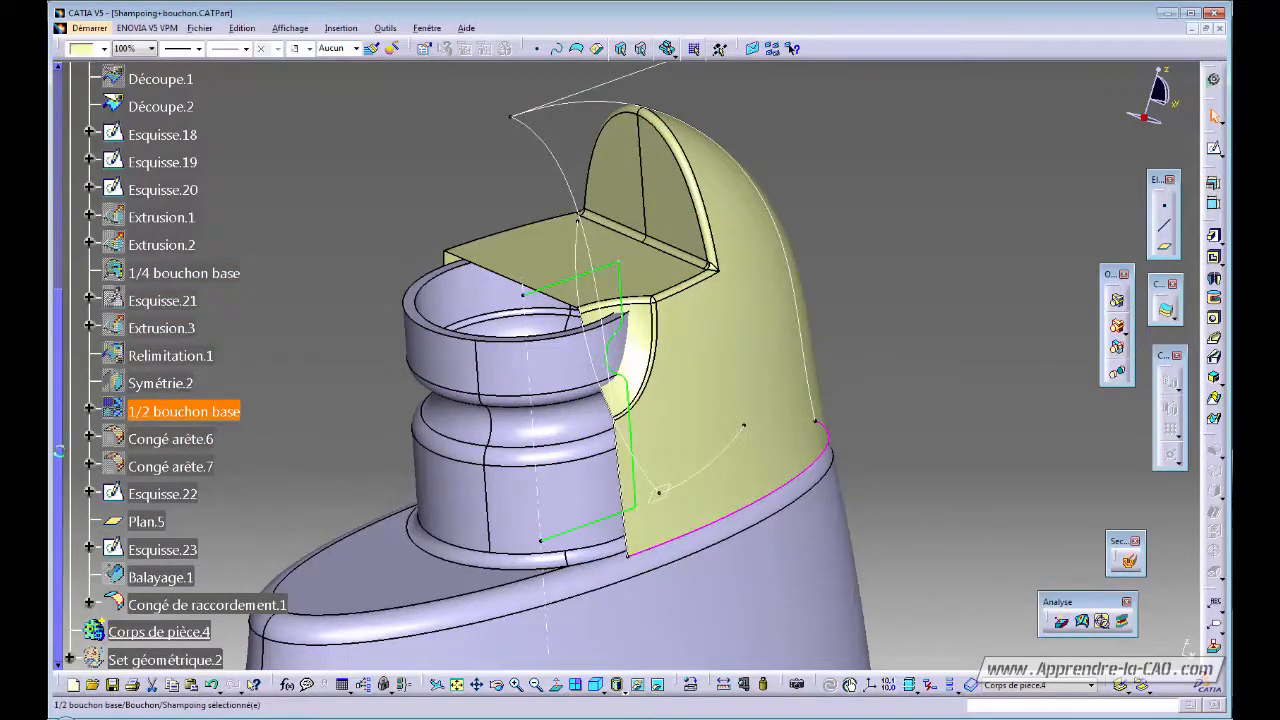
left_click(1166, 311)
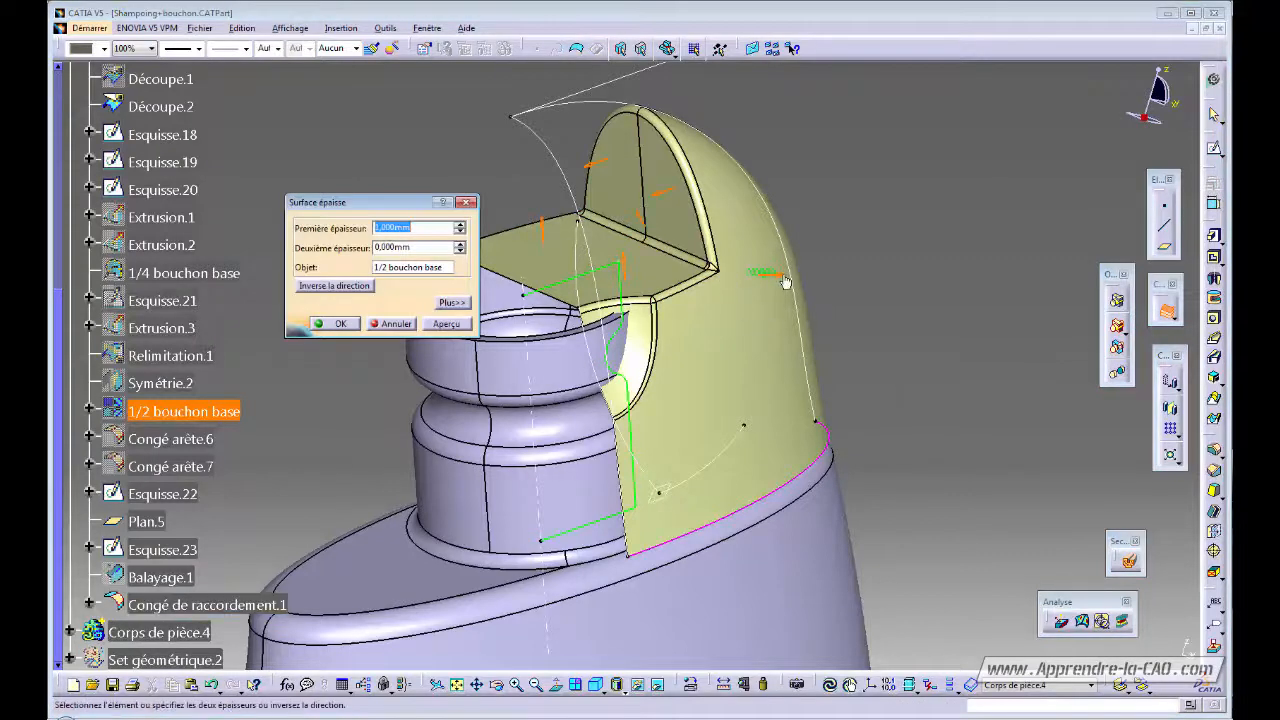
left_click(456, 326)
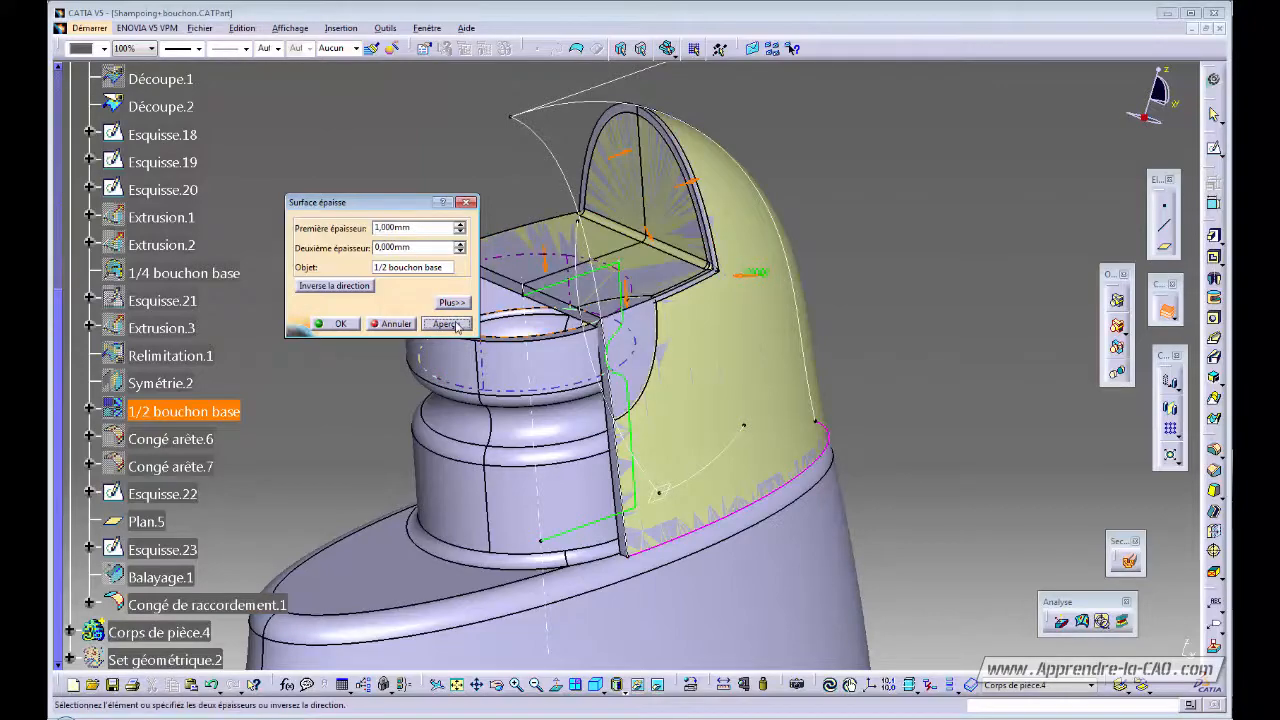
middle_click_drag(657, 412, 738, 445)
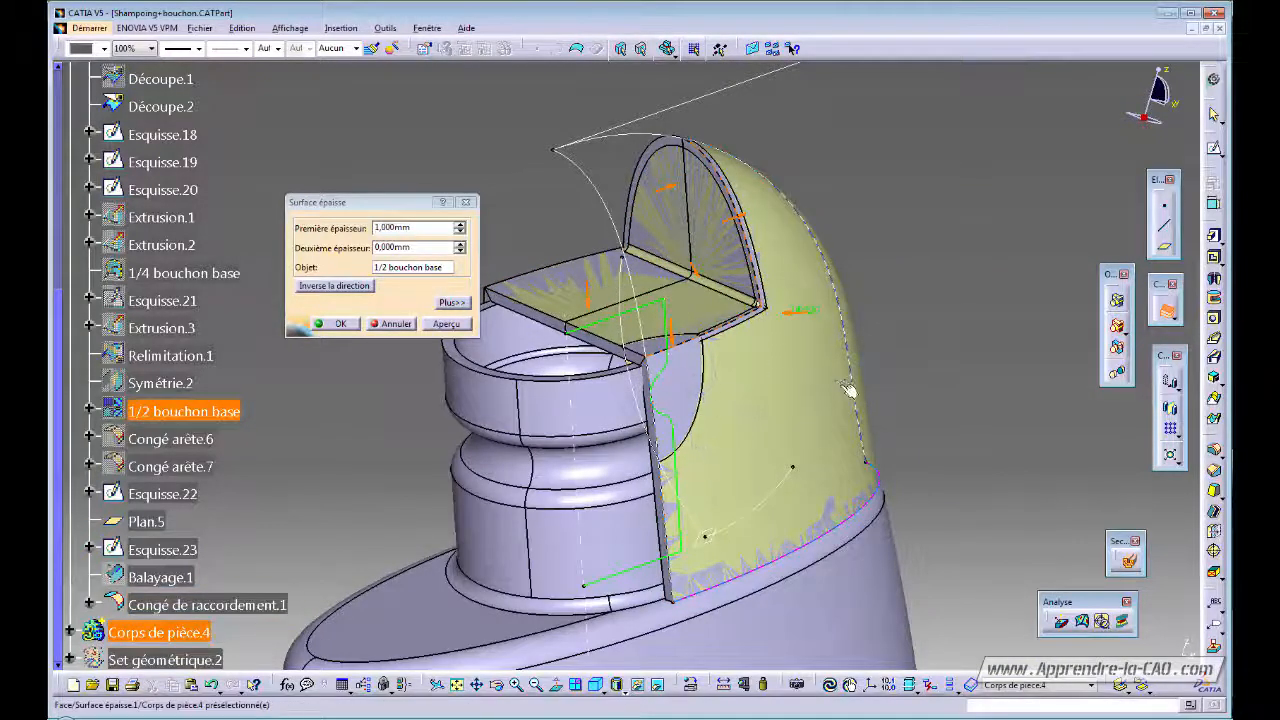
left_click(393, 324)
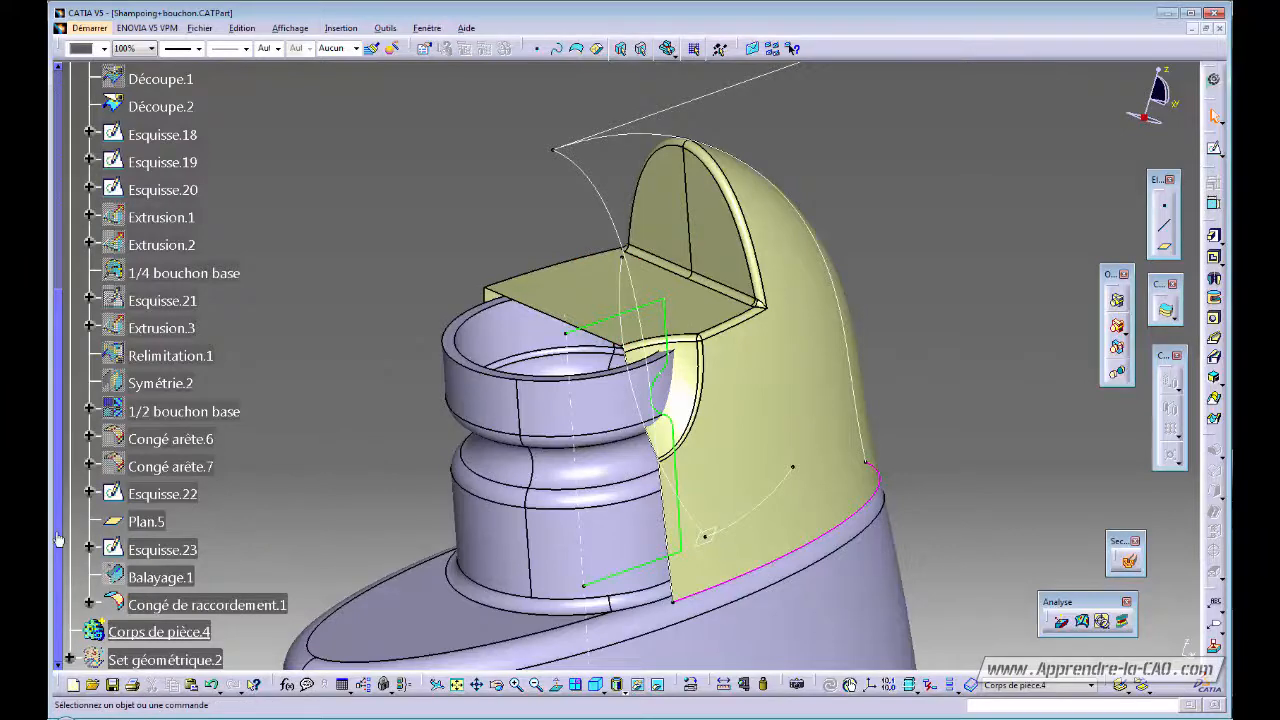
- Delete the edge fillets Congé arête.6 and Congé arête.7 from the cap's surface set
mouse_move(59, 539)
left_mouse_down()
mouse_move(60, 514)
mouse_move(59, 540)
left_mouse_up()
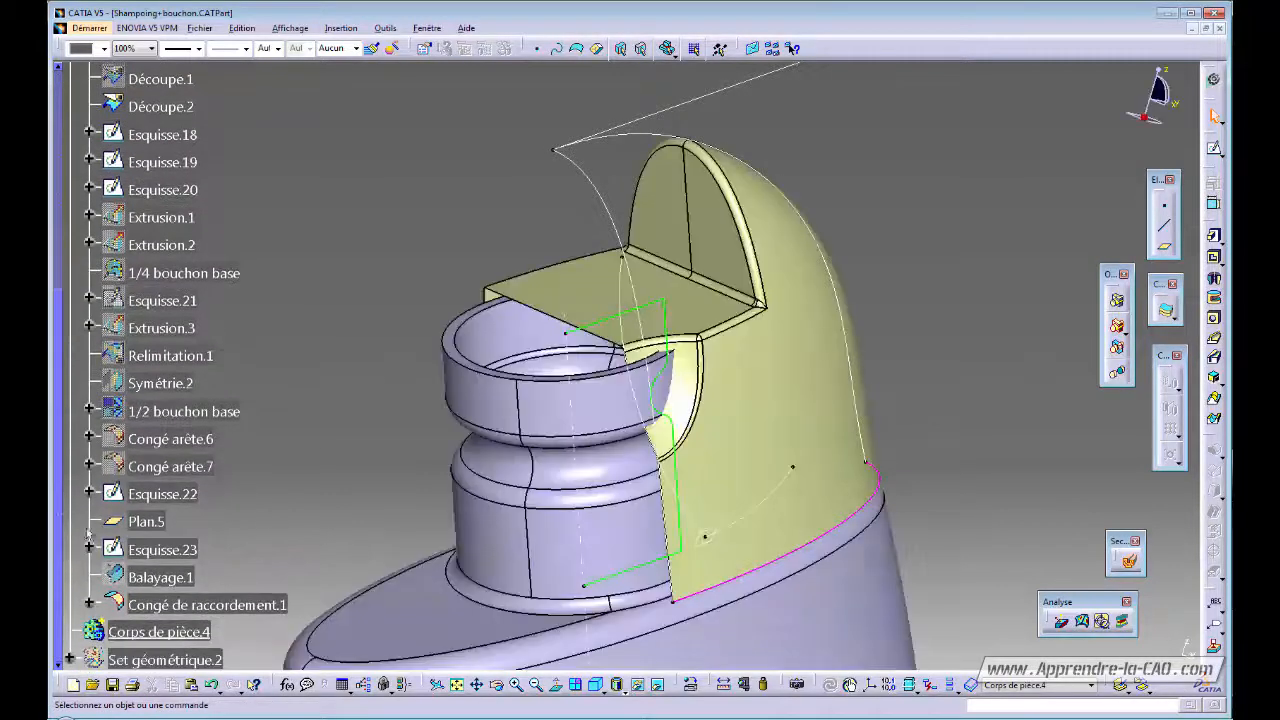
left_click(168, 440)
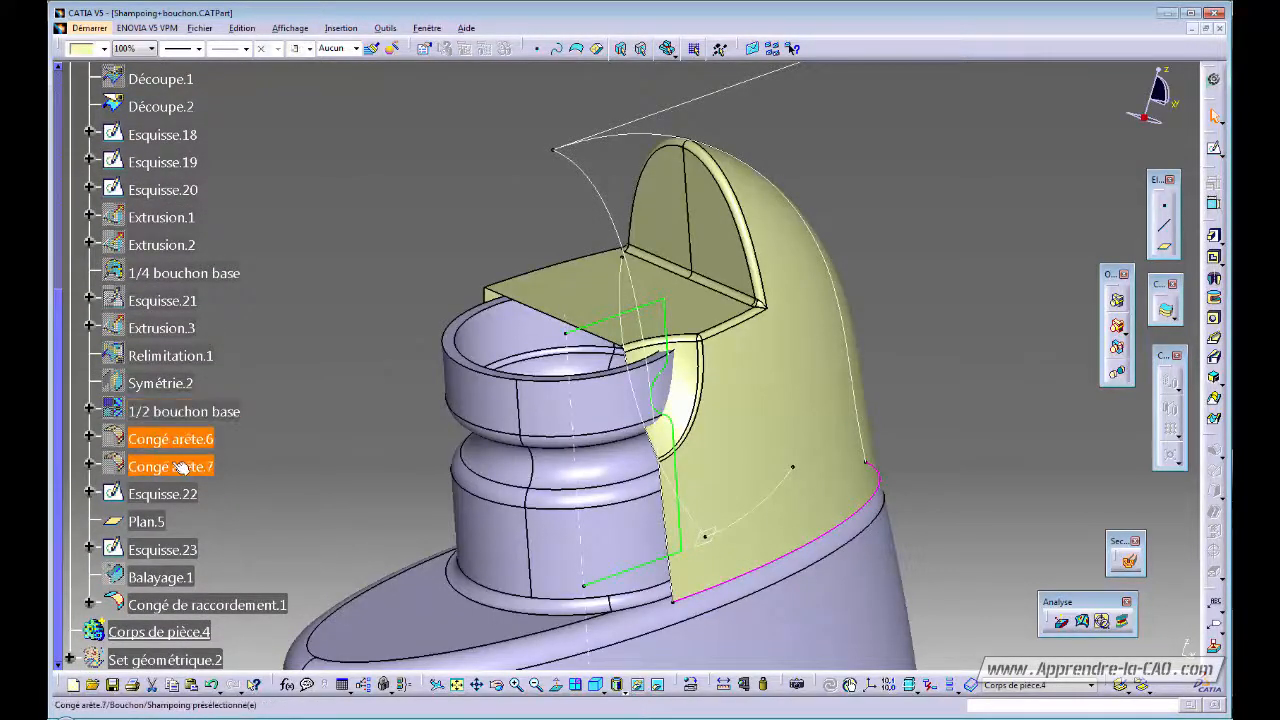
left_click(173, 470)
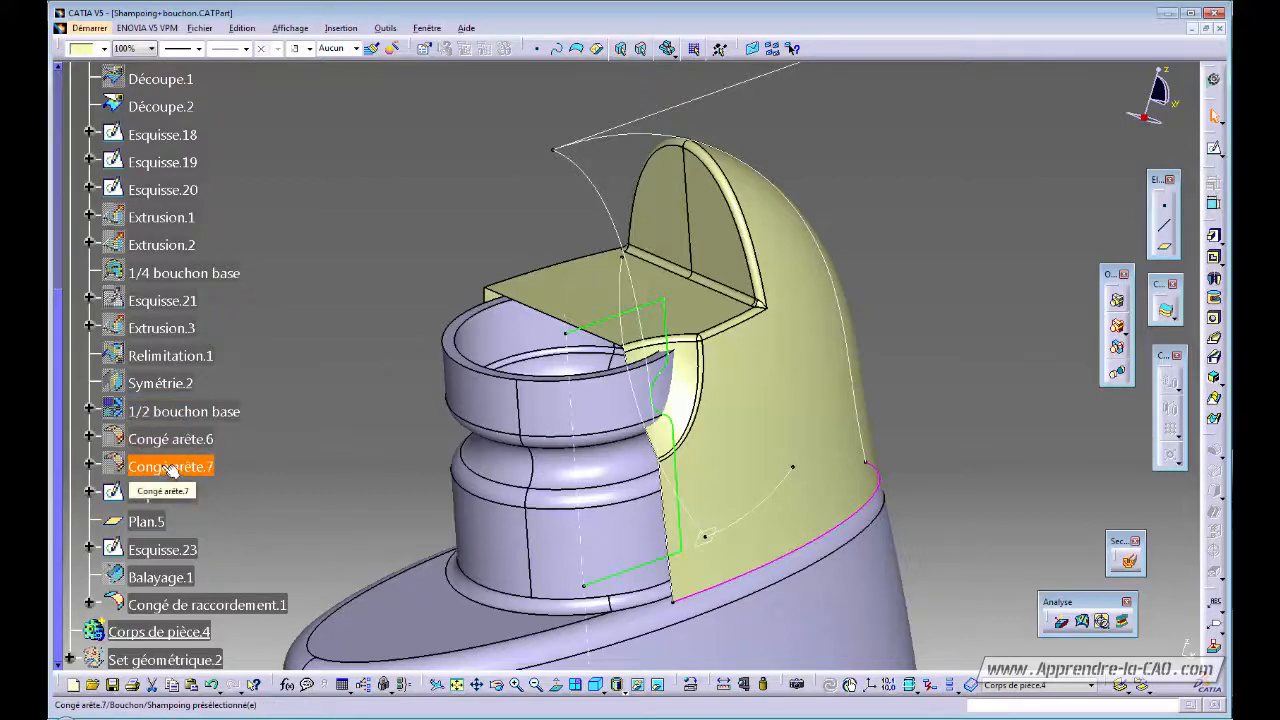
left_click(170, 440, "ctrl")
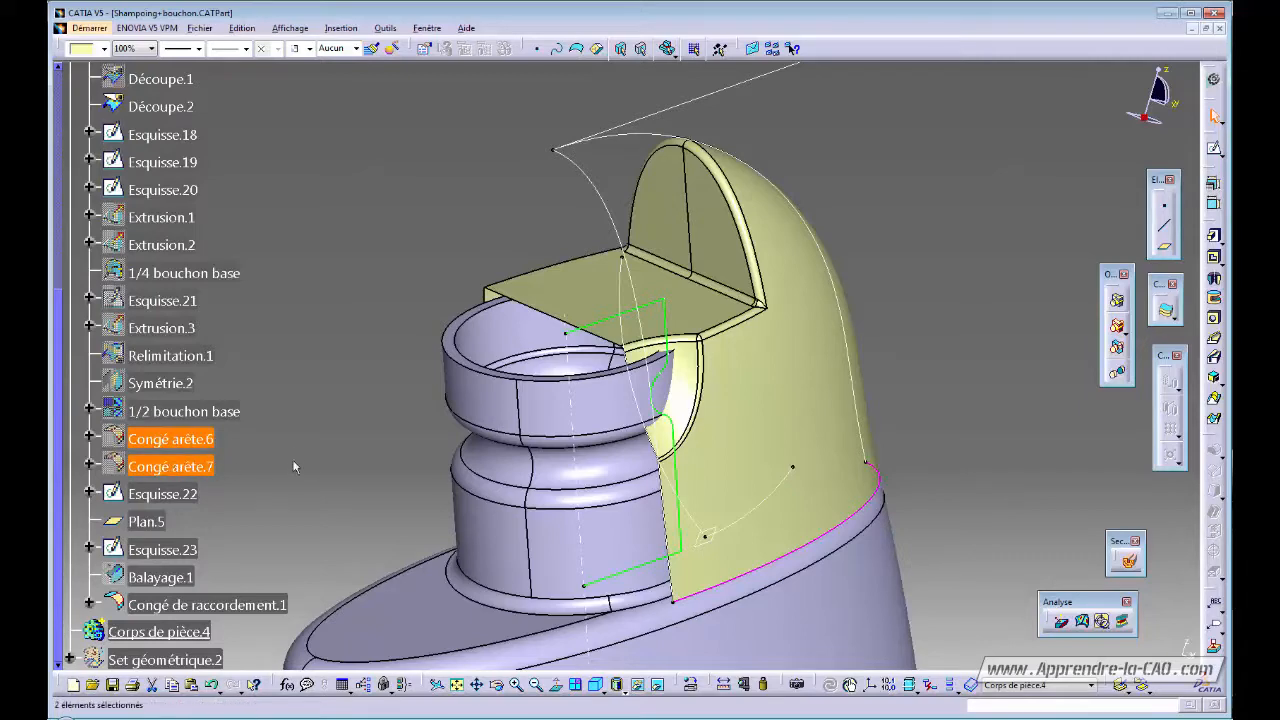
key("Delete")
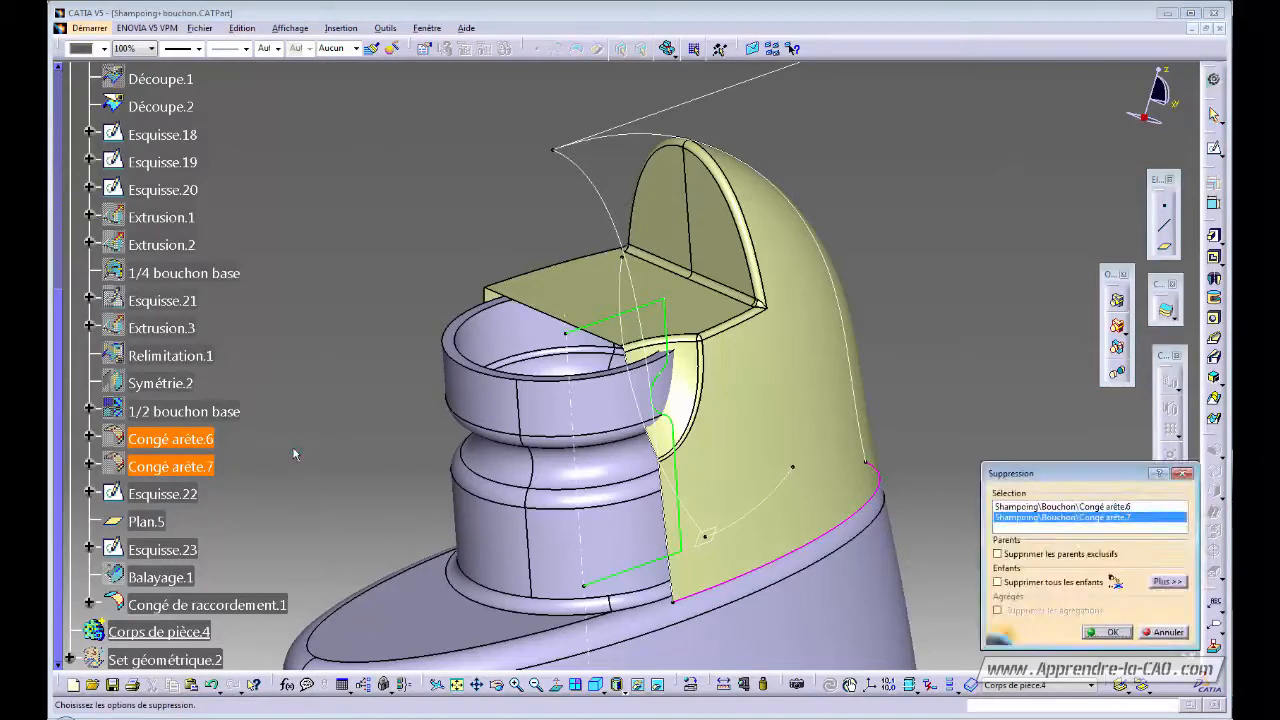
key("Return")
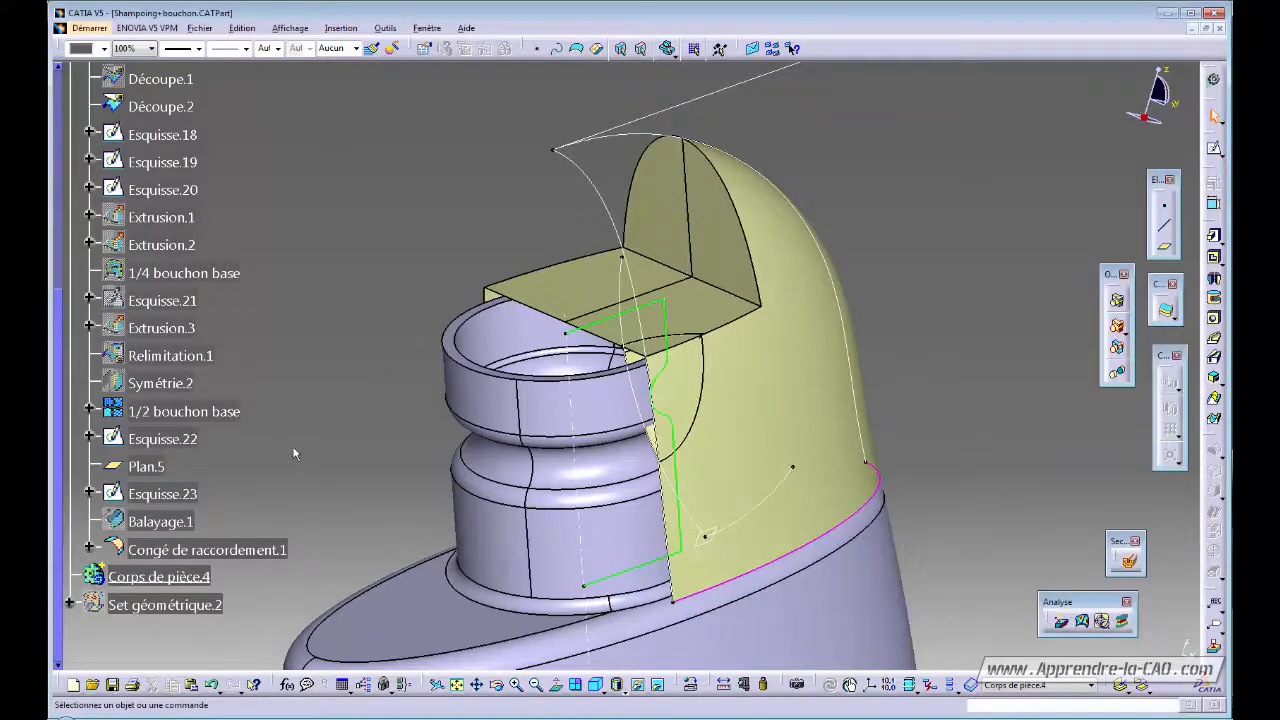
- Delete the blend surface Congé de raccordement.1 from the Bouchon geometrical set
left_click(207, 549)
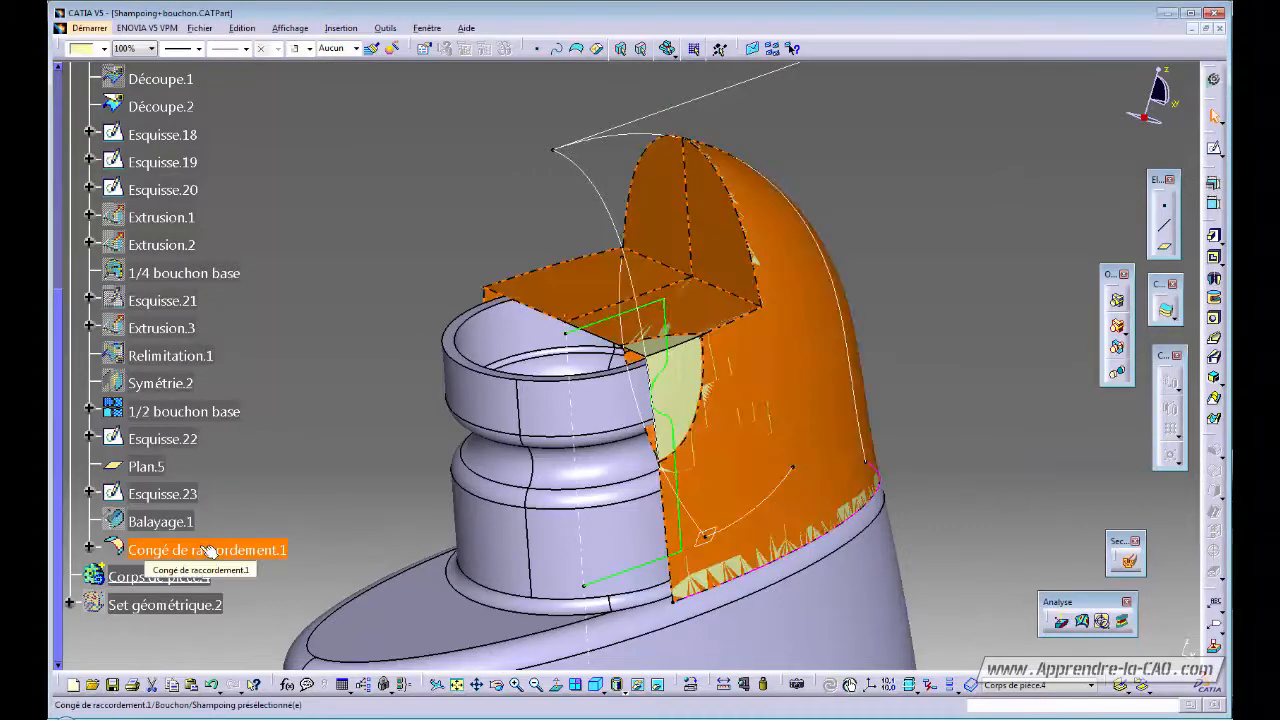
middle_click_drag(663, 512, 690, 392, "ctrl")
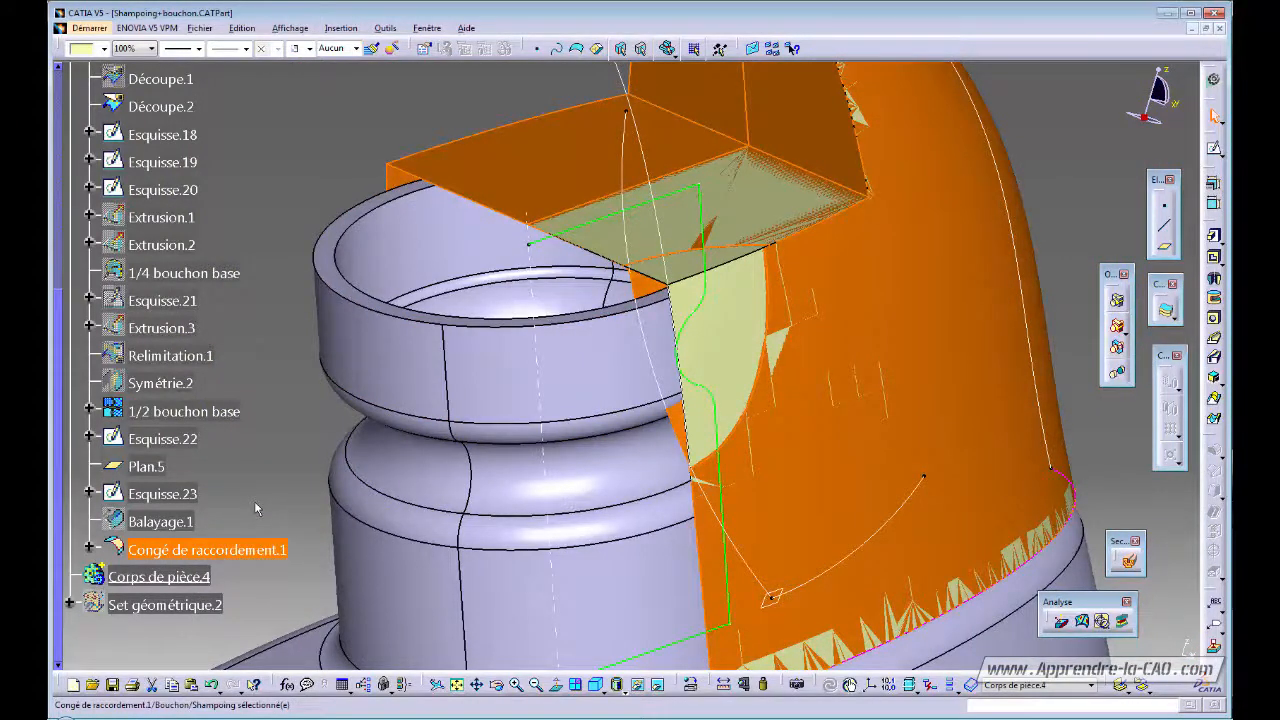
key("Delete")
key("Return")
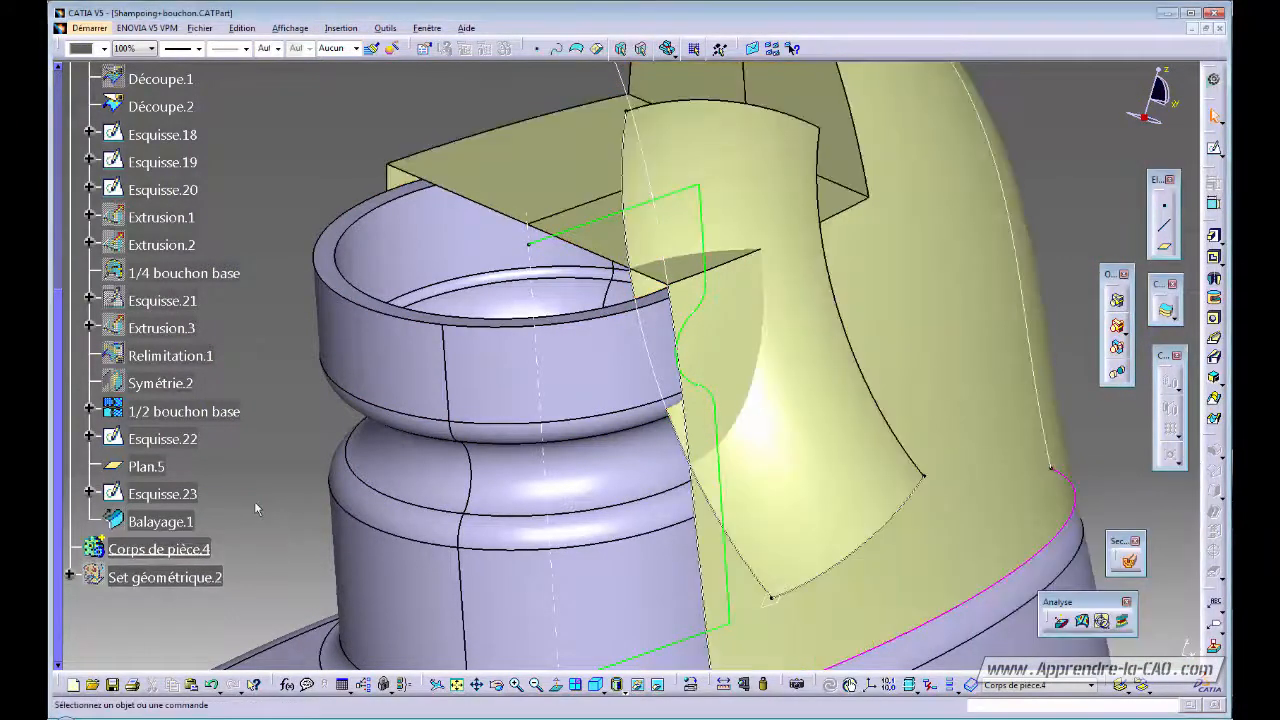
middle_click_drag(243, 463, 600, 476)
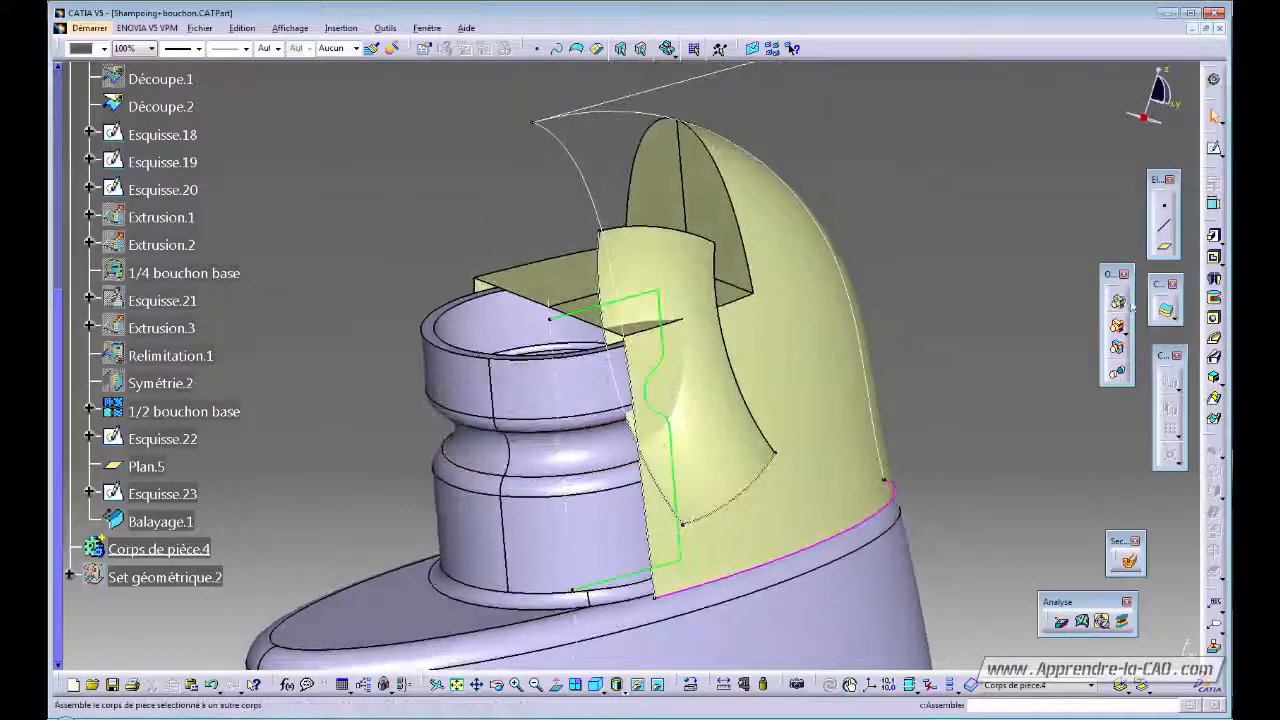
- Switch to the Generative Shape Design workbench and define the Bouchon geometrical set as the current work object
left_click(1213, 79)
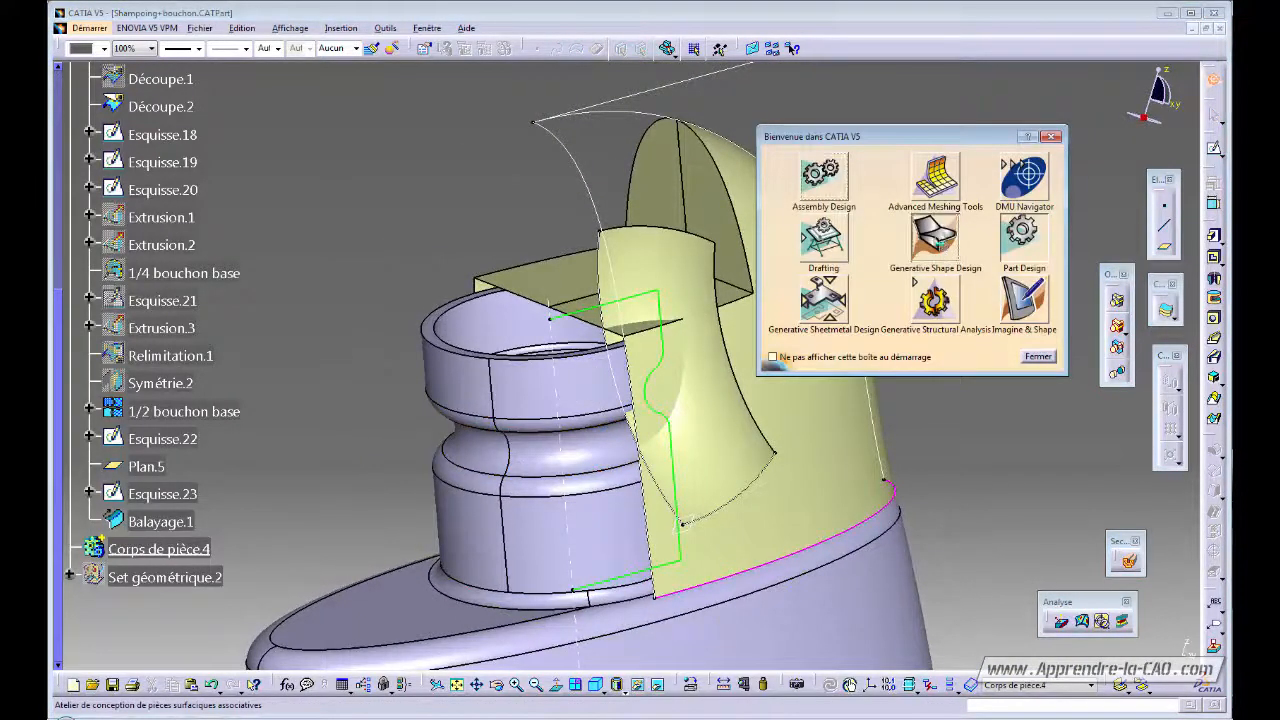
left_click(936, 238)
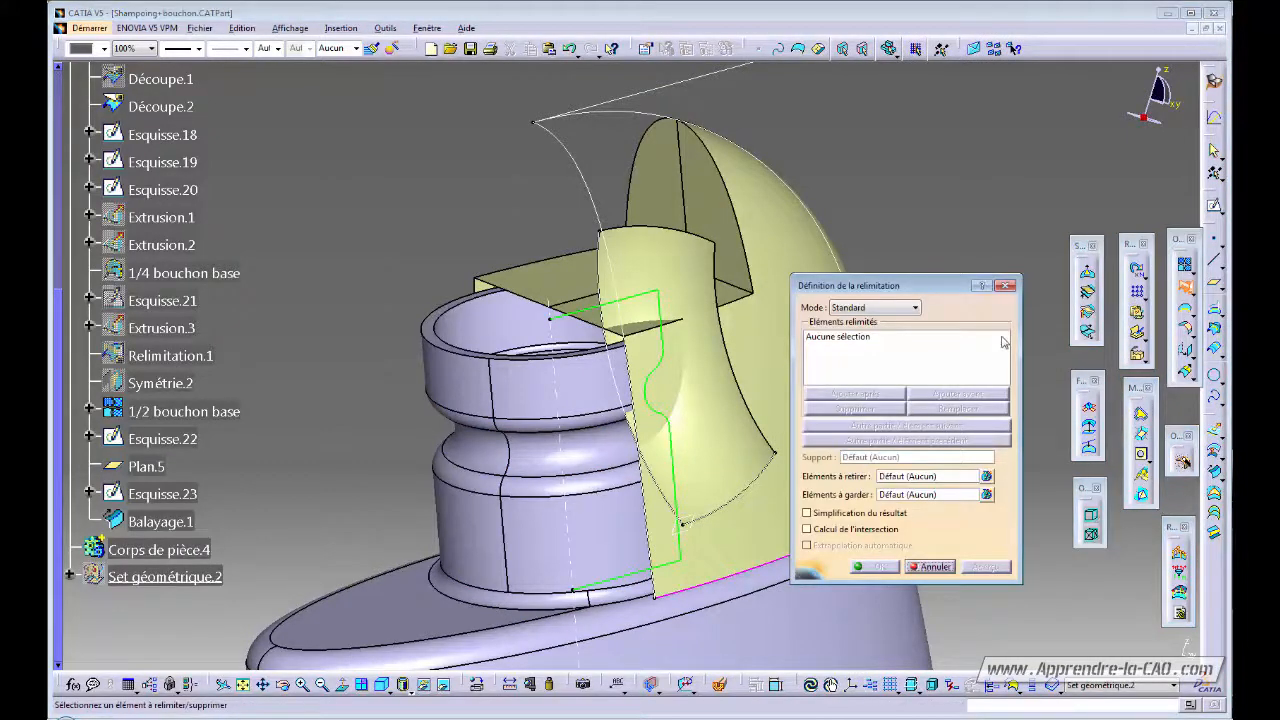
left_click(944, 565)
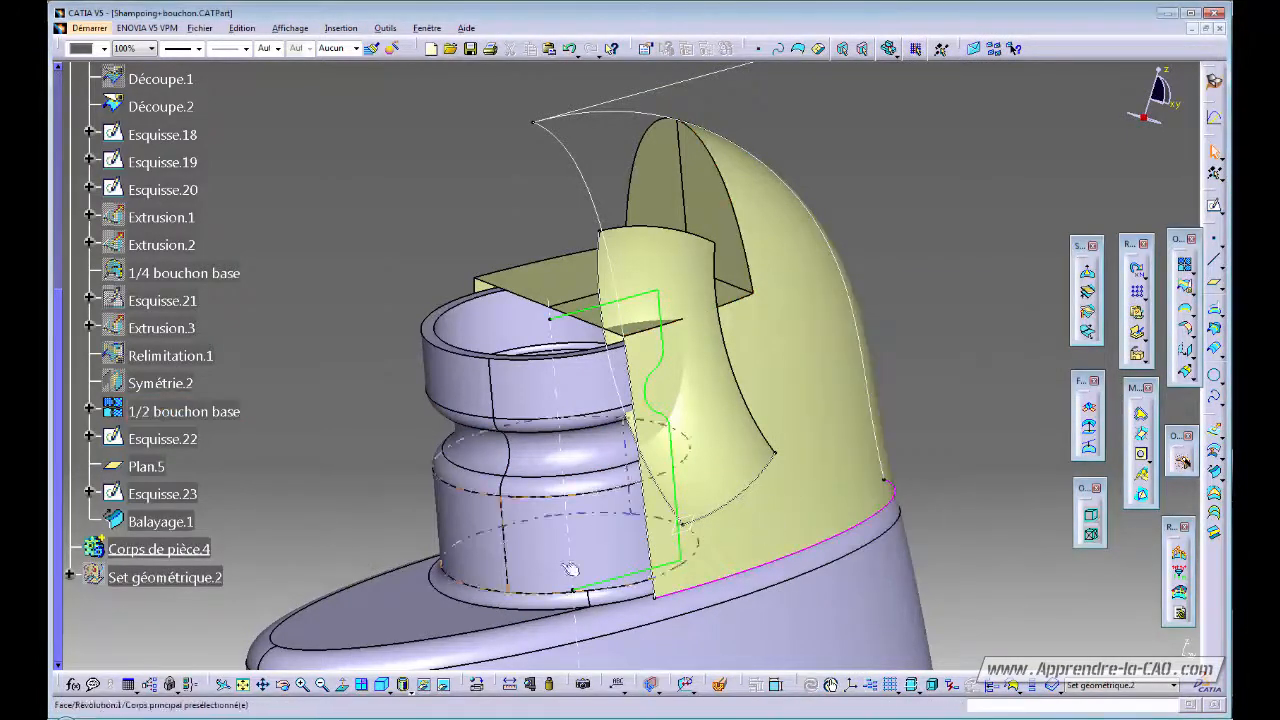
right_click(170, 524)
left_click(228, 337)
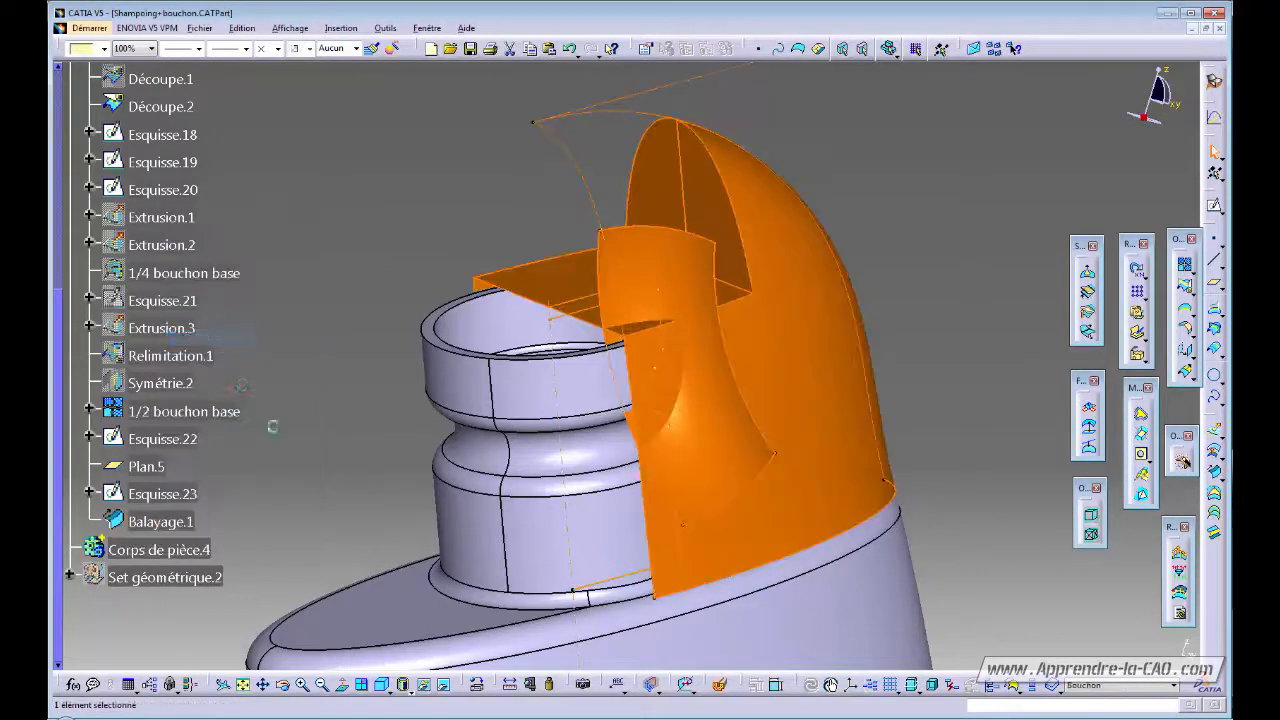
left_click(937, 306)
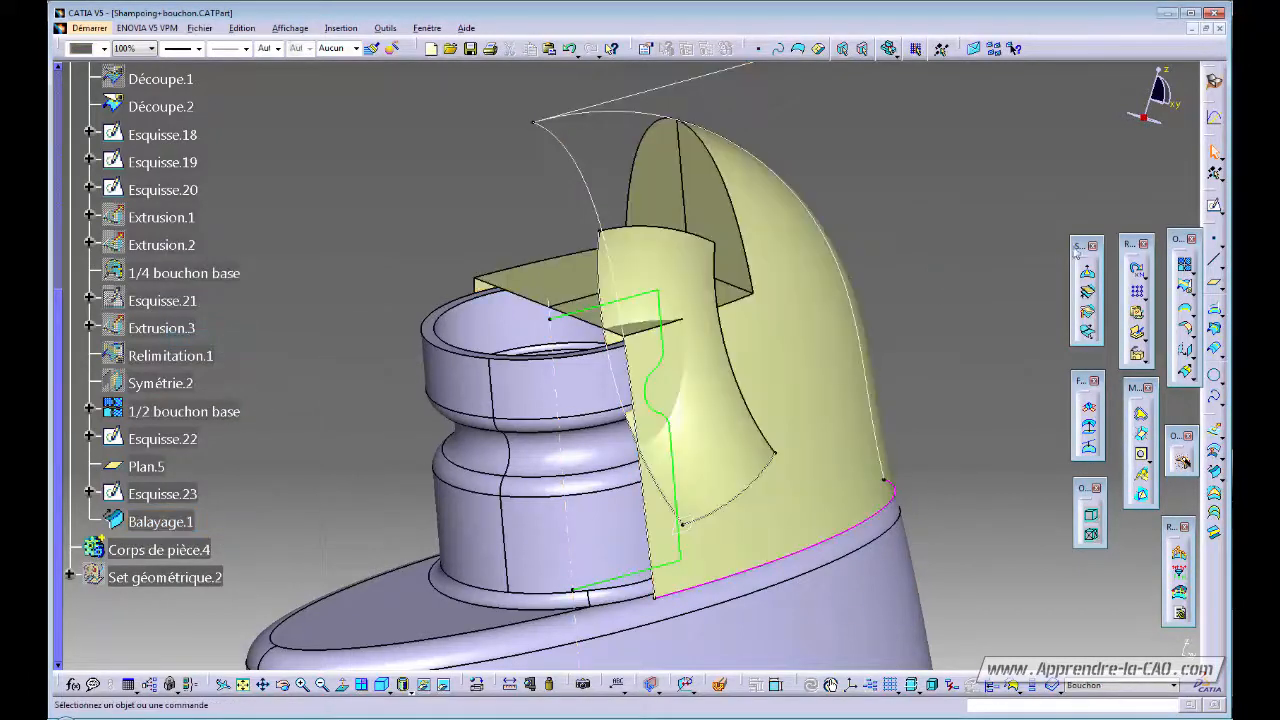
- Trim the swept surface Balayage.1 with 1/2 bouchon base, keeping the cap shell and the concave recess inside it
left_click(1185, 290)
left_click(730, 415)
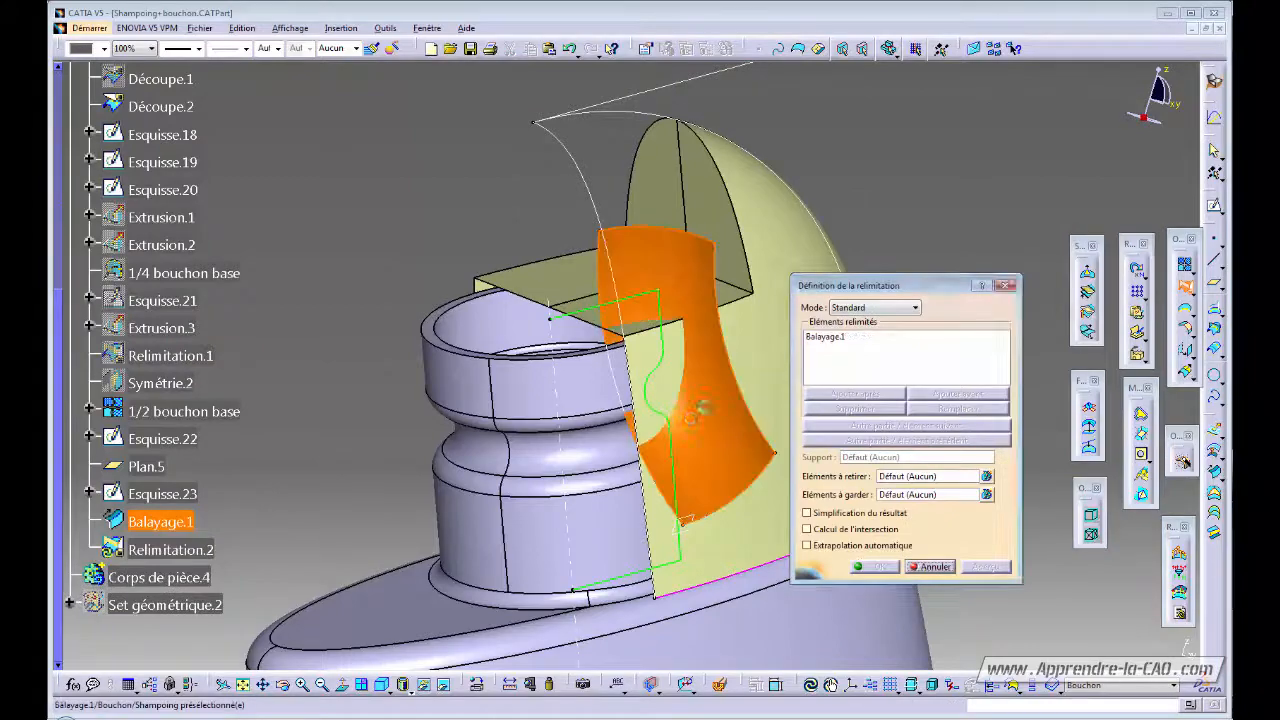
middle_click_drag(690, 418, 760, 475)
left_click(583, 408)
middle_click_drag(600, 510, 640, 450)
left_click(829, 338)
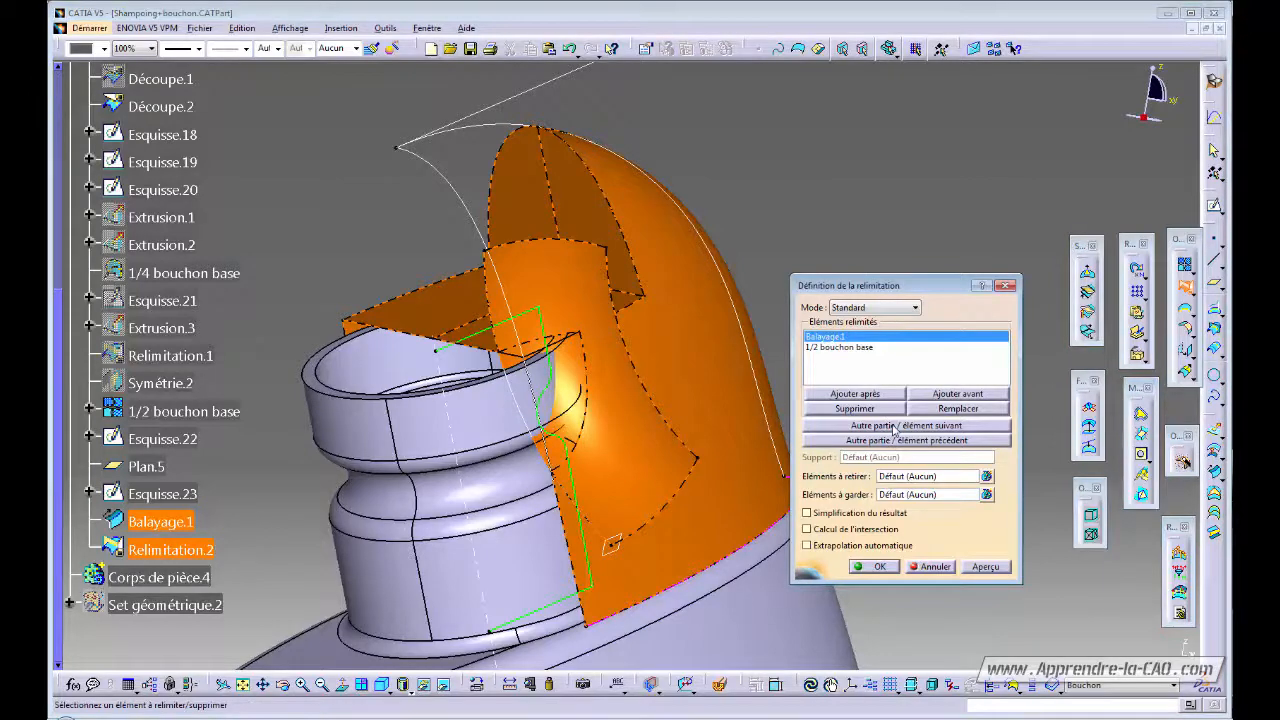
left_click(895, 427)
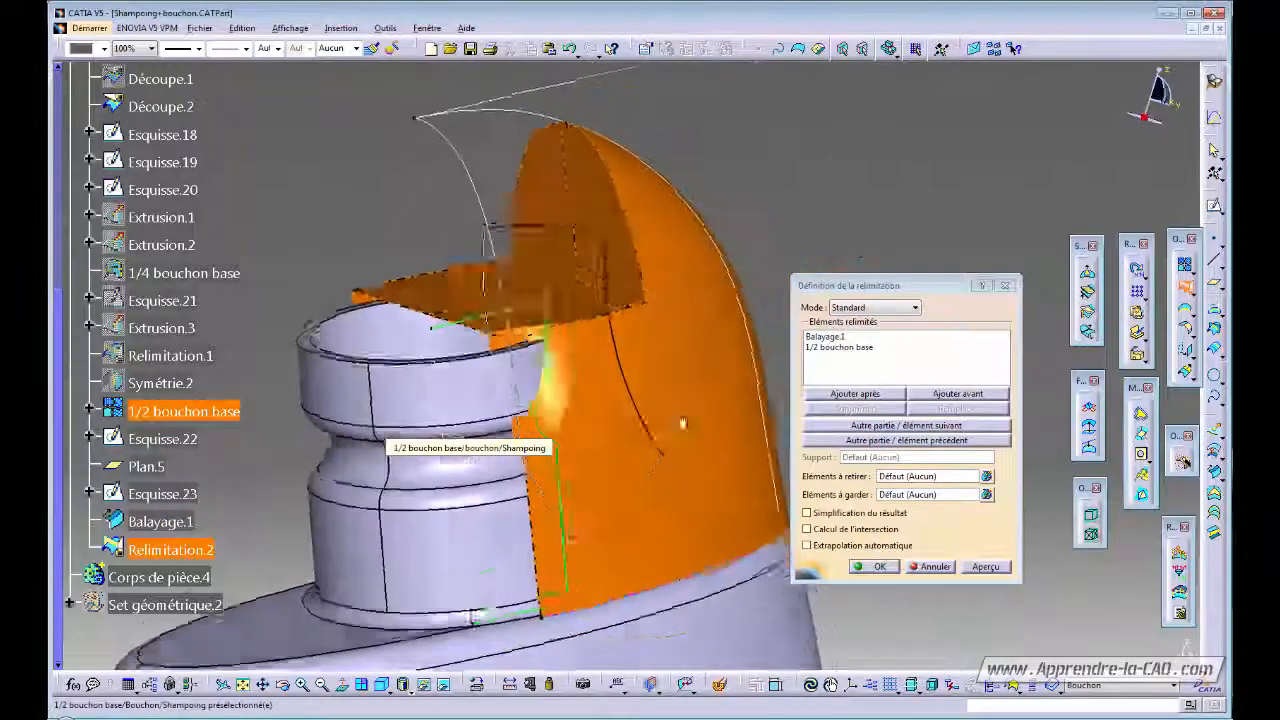
left_click(880, 568)
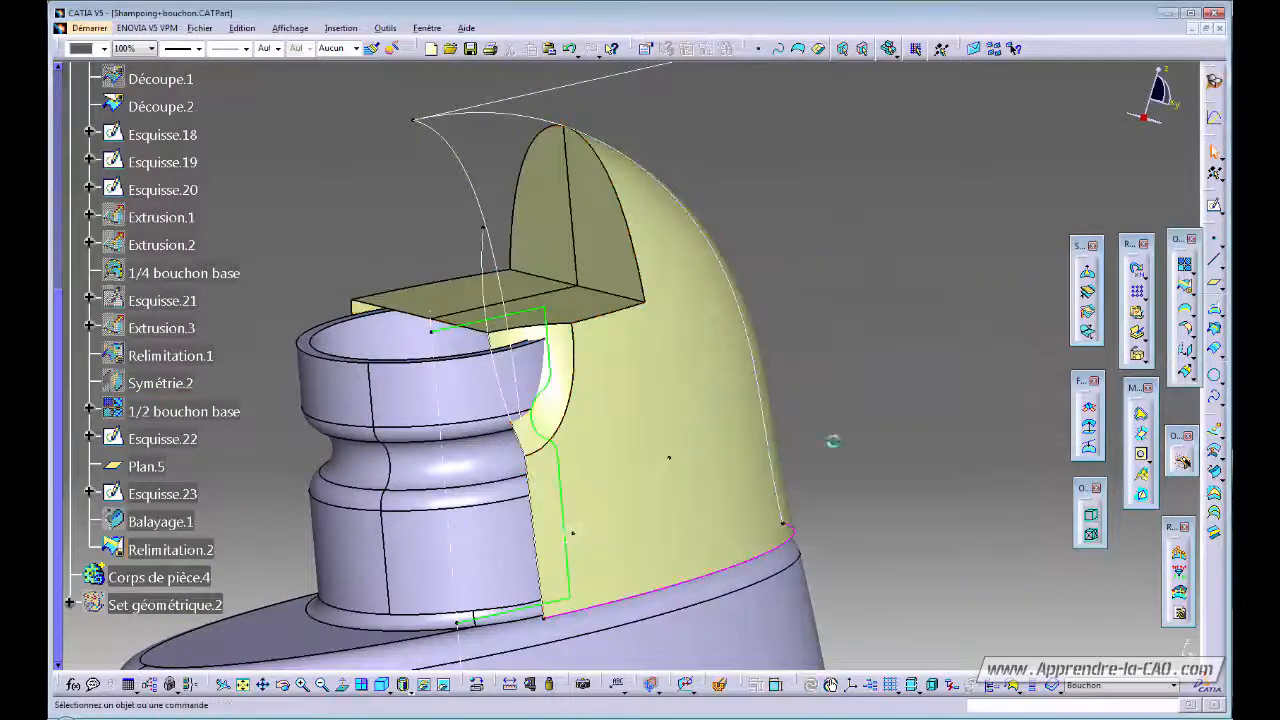
middle_click_drag(829, 437, 660, 333)
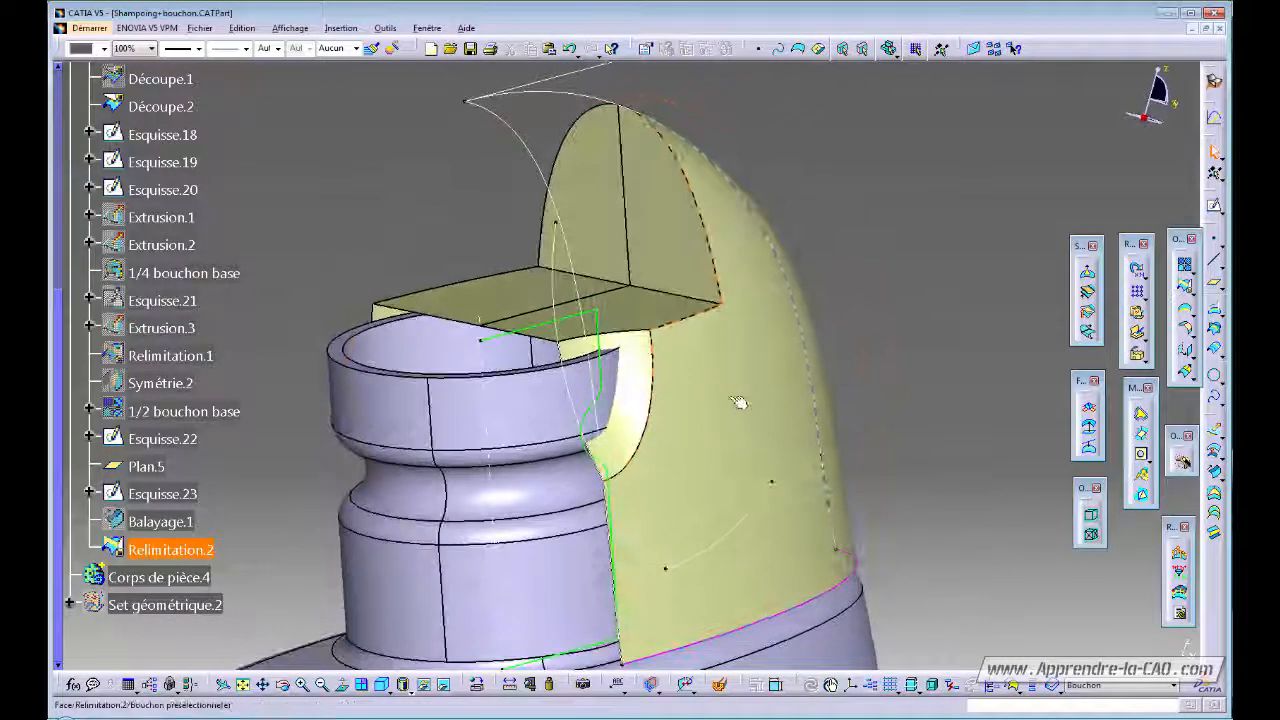
middle_click_drag(668, 498, 694, 504)
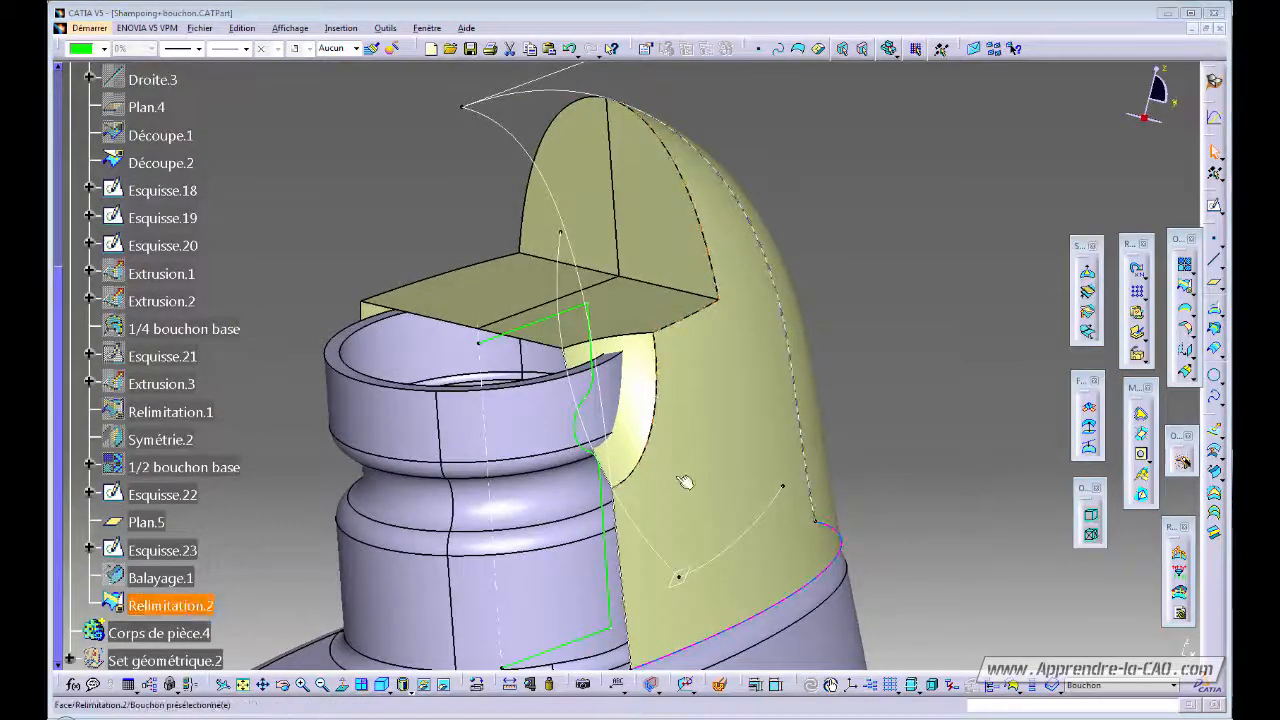
- Open Esquisse.15, the profile sketch of the neck's Révolution.1, and set the distance from the axis to the outer wall to 7.5 mm
left_click(536, 587)
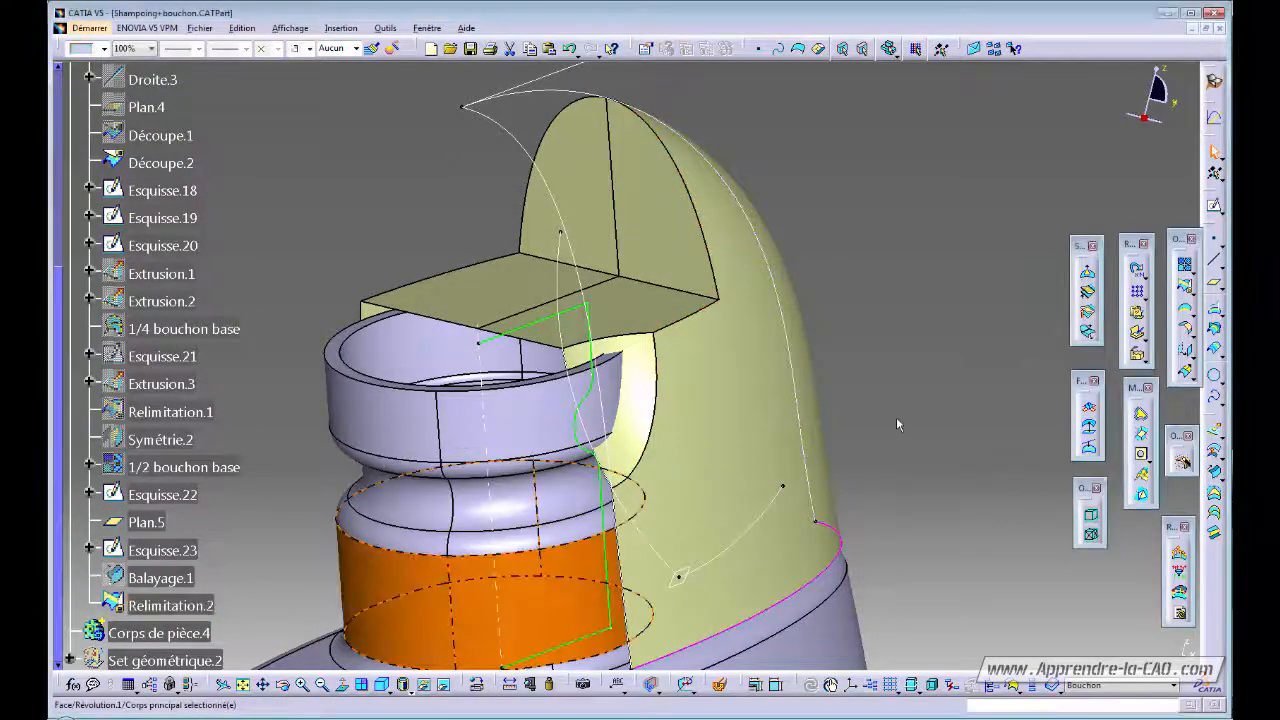
middle_click_drag(896, 417, 593, 478)
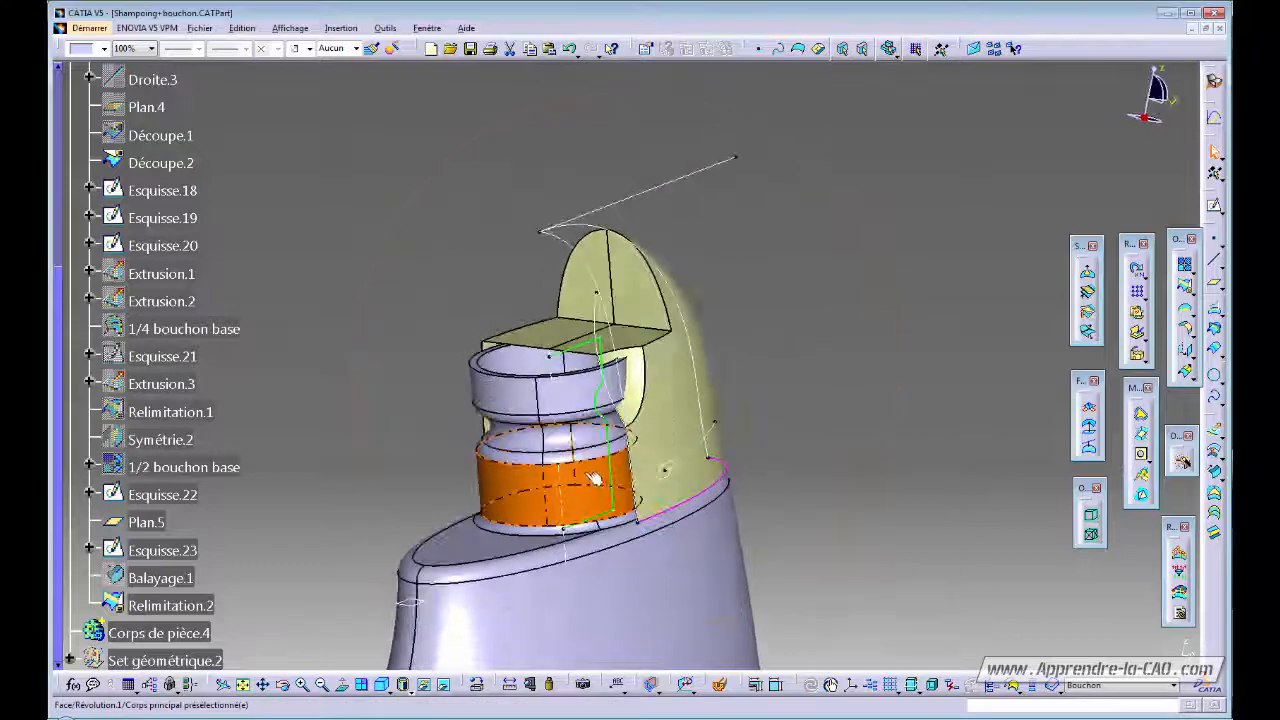
right_click(602, 477)
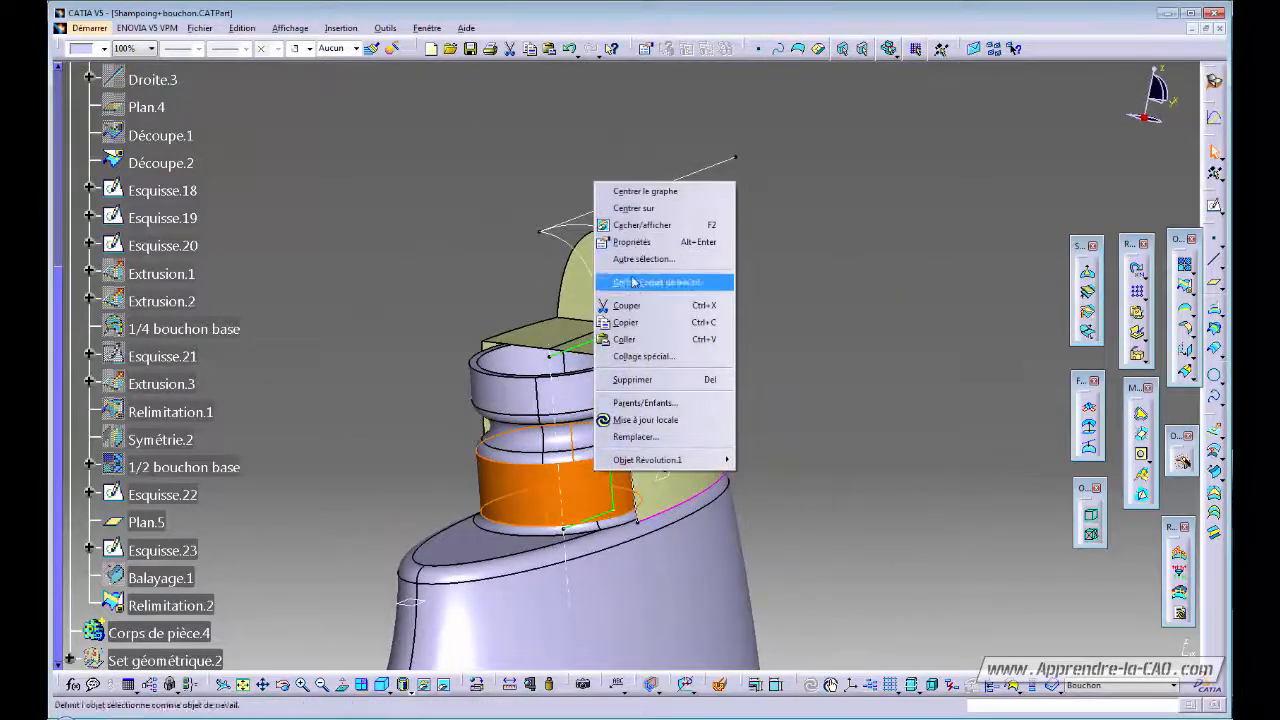
left_click(643, 193)
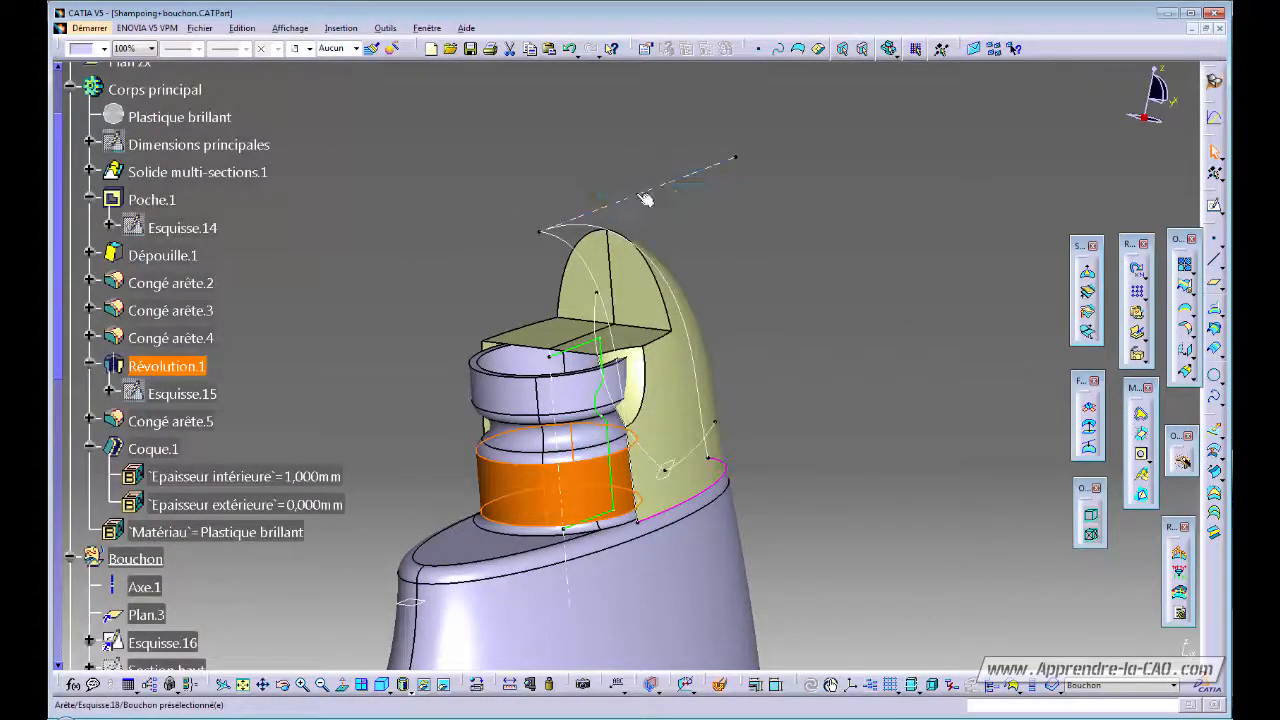
double_click(182, 393)
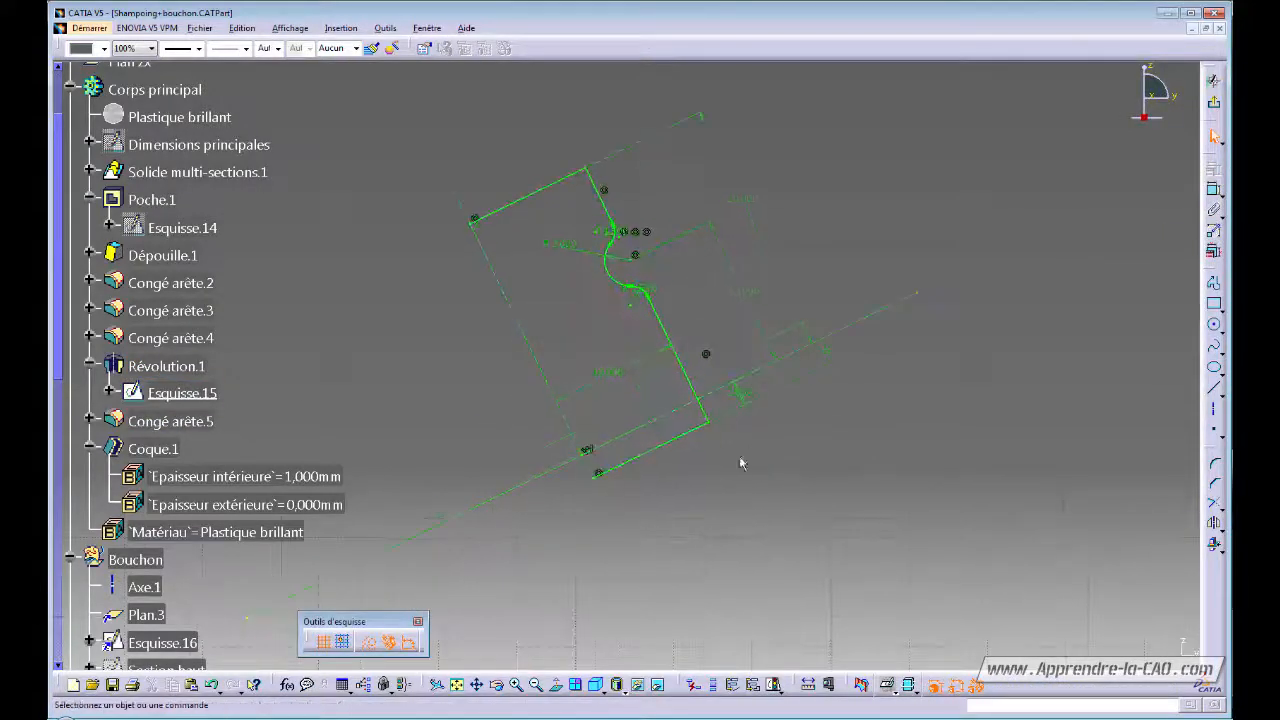
double_click(605, 372)
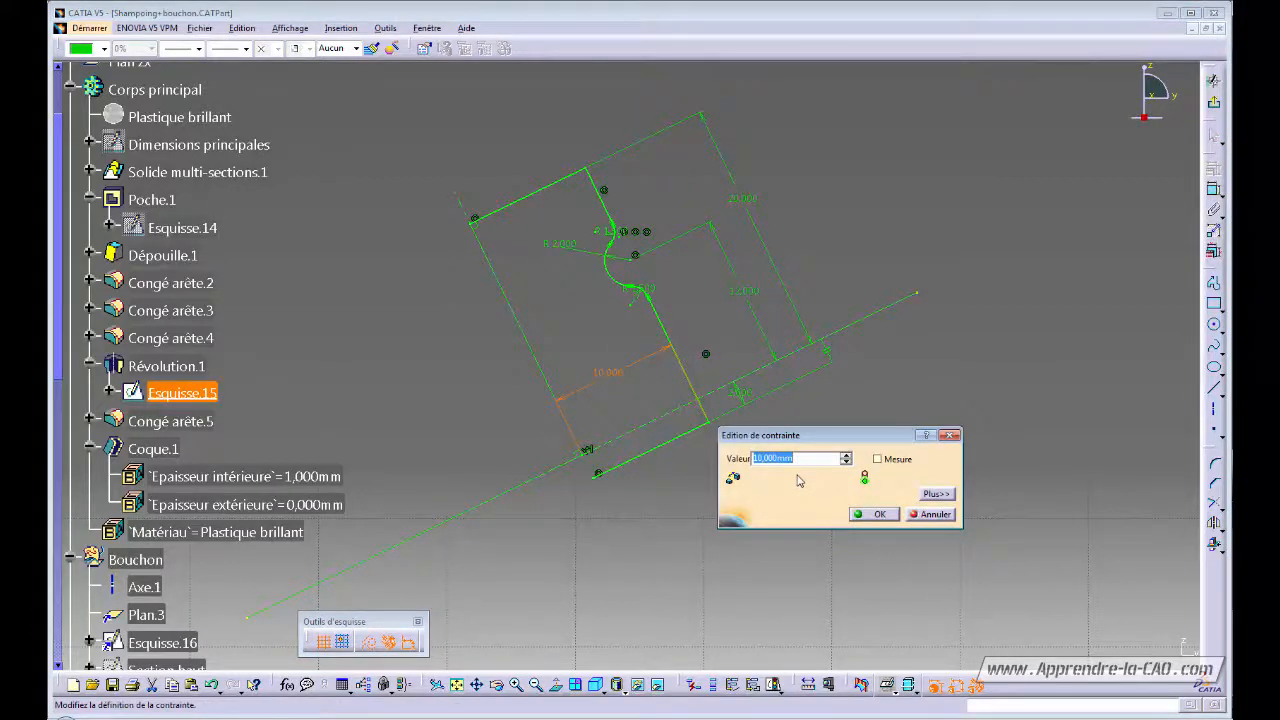
type("7.5")
key("Return")
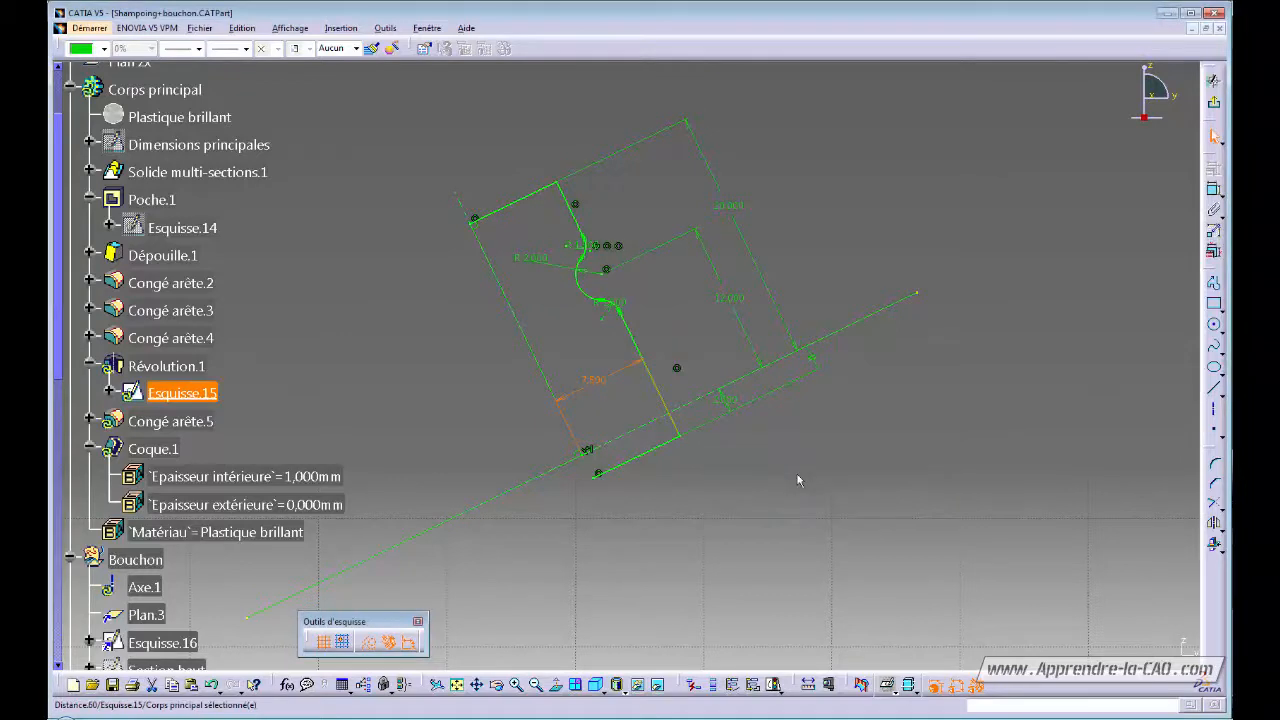
- Set the neck profile's groove radius to 1.5 mm and its overall height to 18 mm, and exit the sketch
double_click(537, 262)
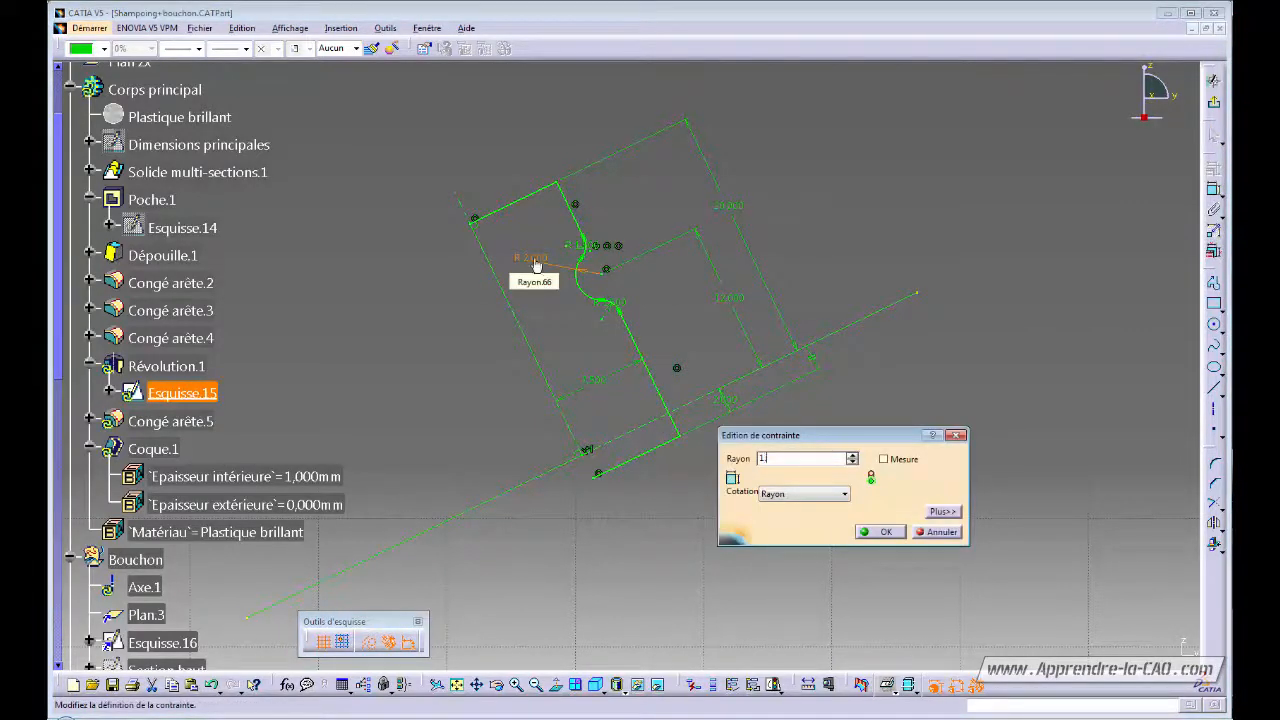
type("1")
key("Return")
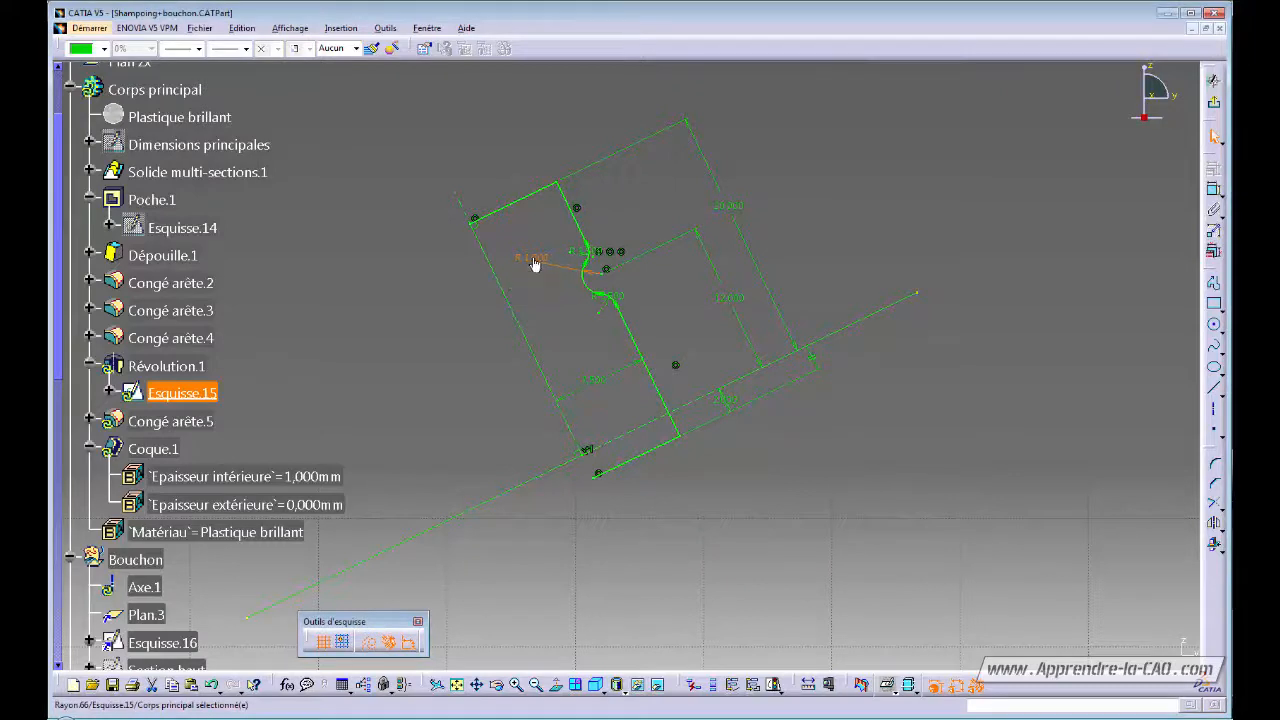
double_click(735, 210)
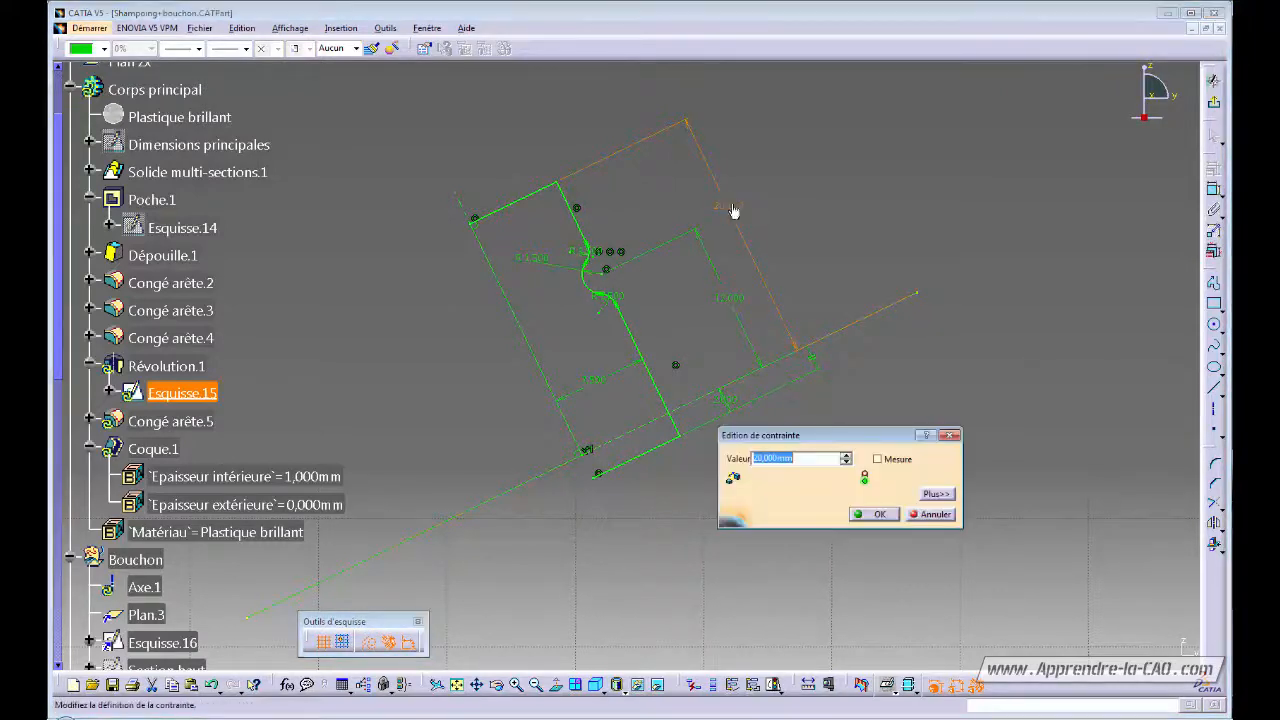
key("Return")
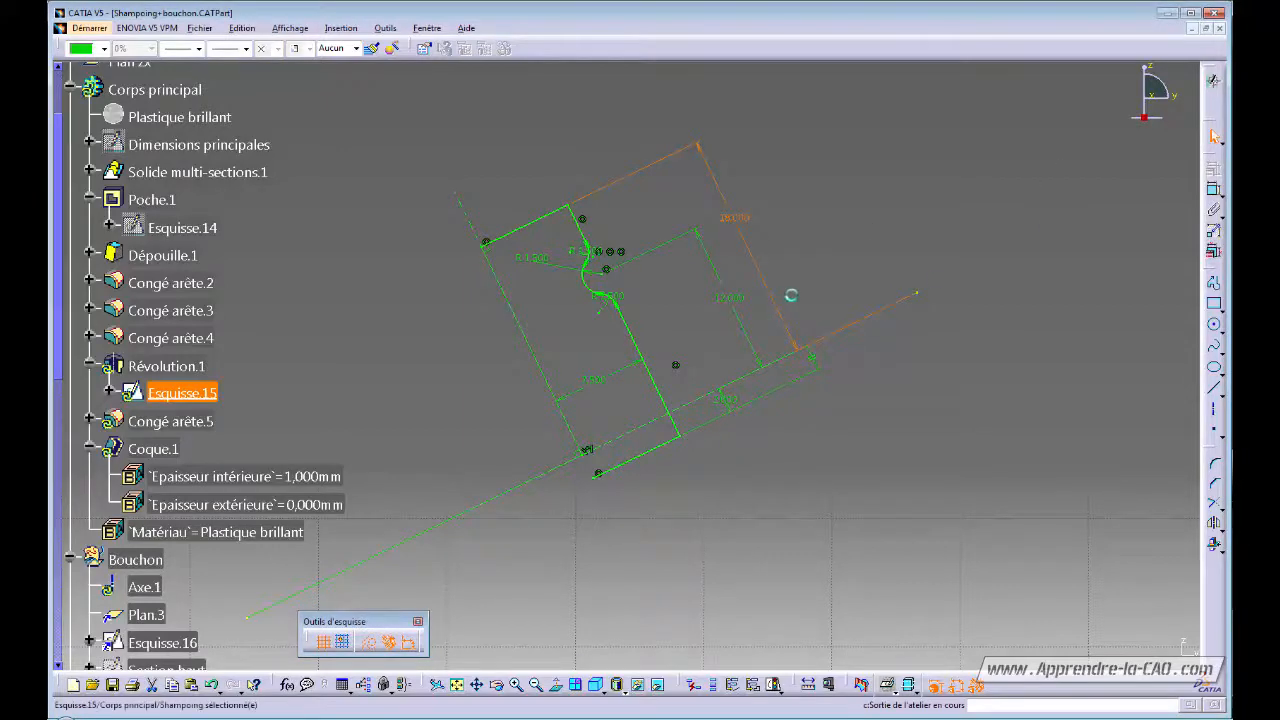
middle_click_drag(663, 391, 701, 236)
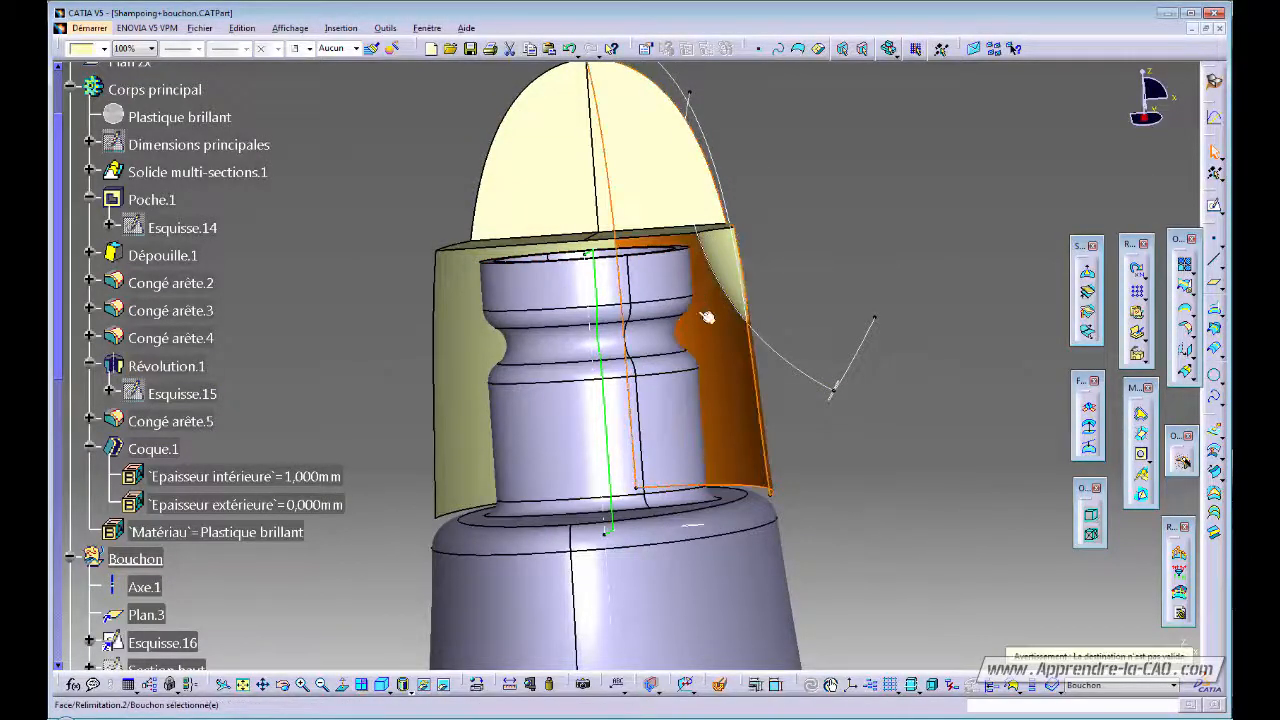
middle_click_drag(704, 245, 645, 295)
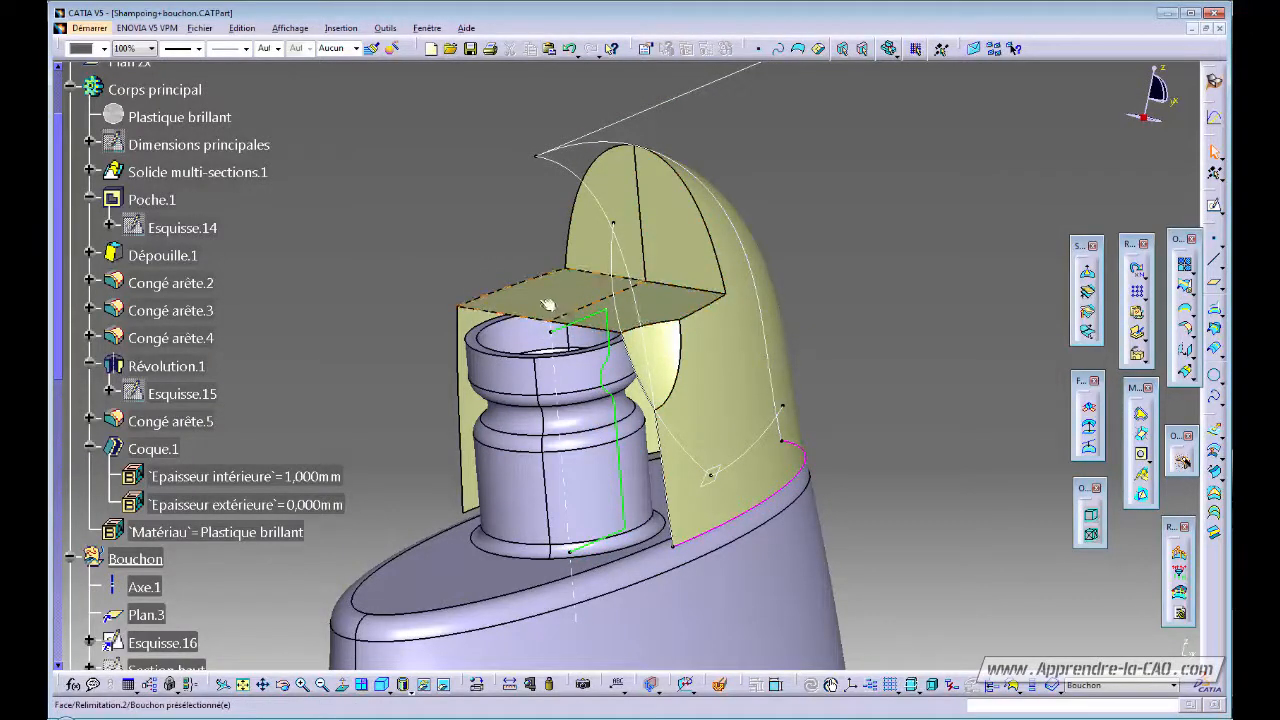
middle_click_drag(630, 318, 704, 333)
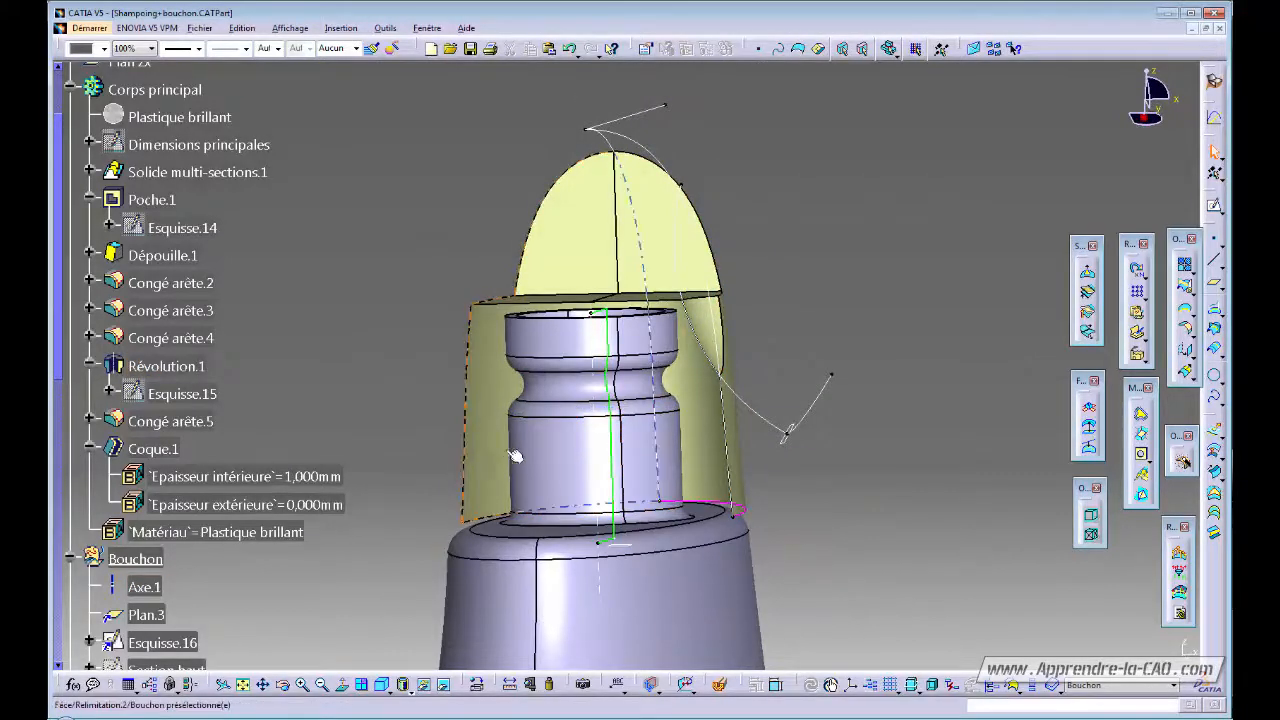
middle_click_drag(514, 456, 760, 443)
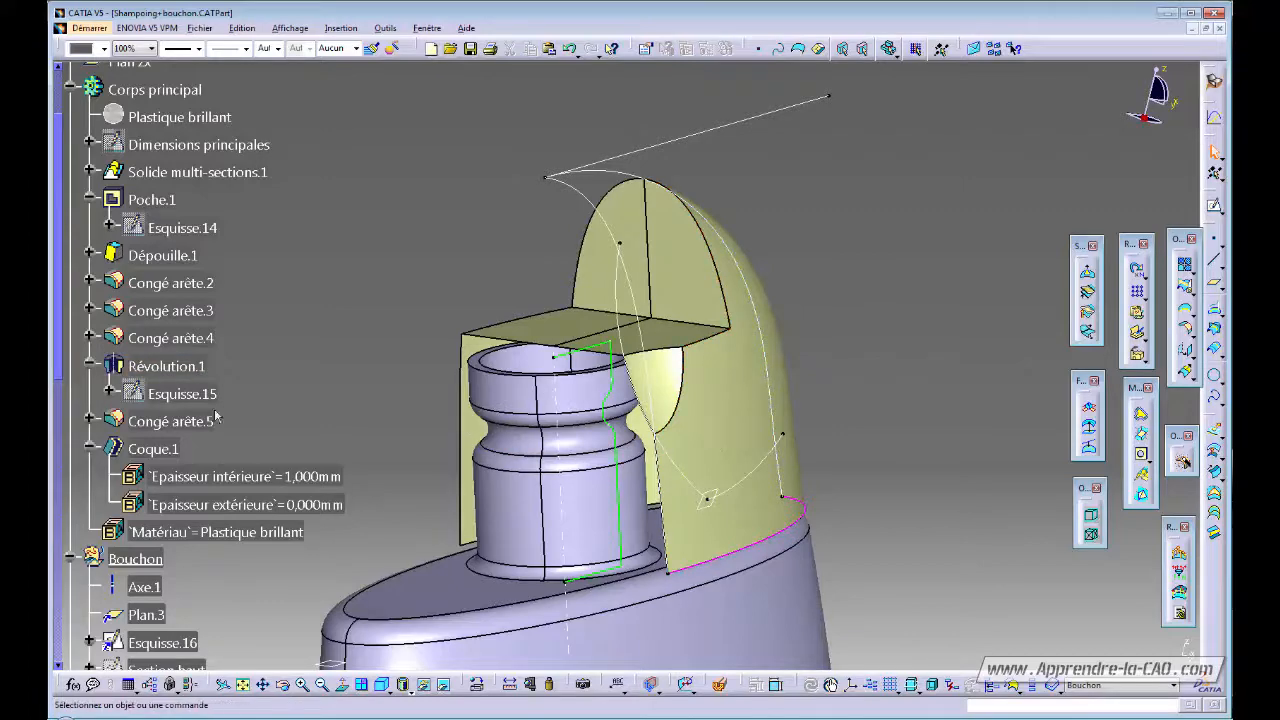
- Define Corps de pièce.4 as the current work object and rename the body to Bouchon base
left_click_drag(57, 308, 50, 644)
left_click(155, 632)
right_click(155, 632)
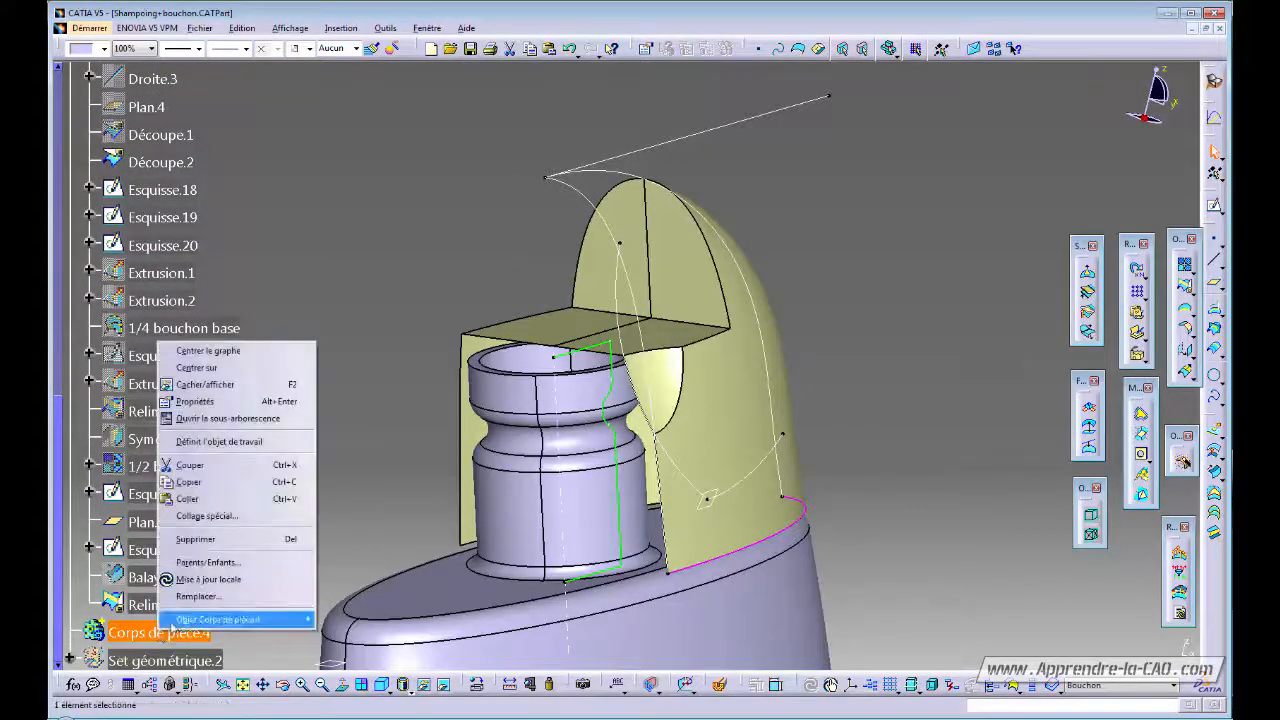
left_click(220, 438)
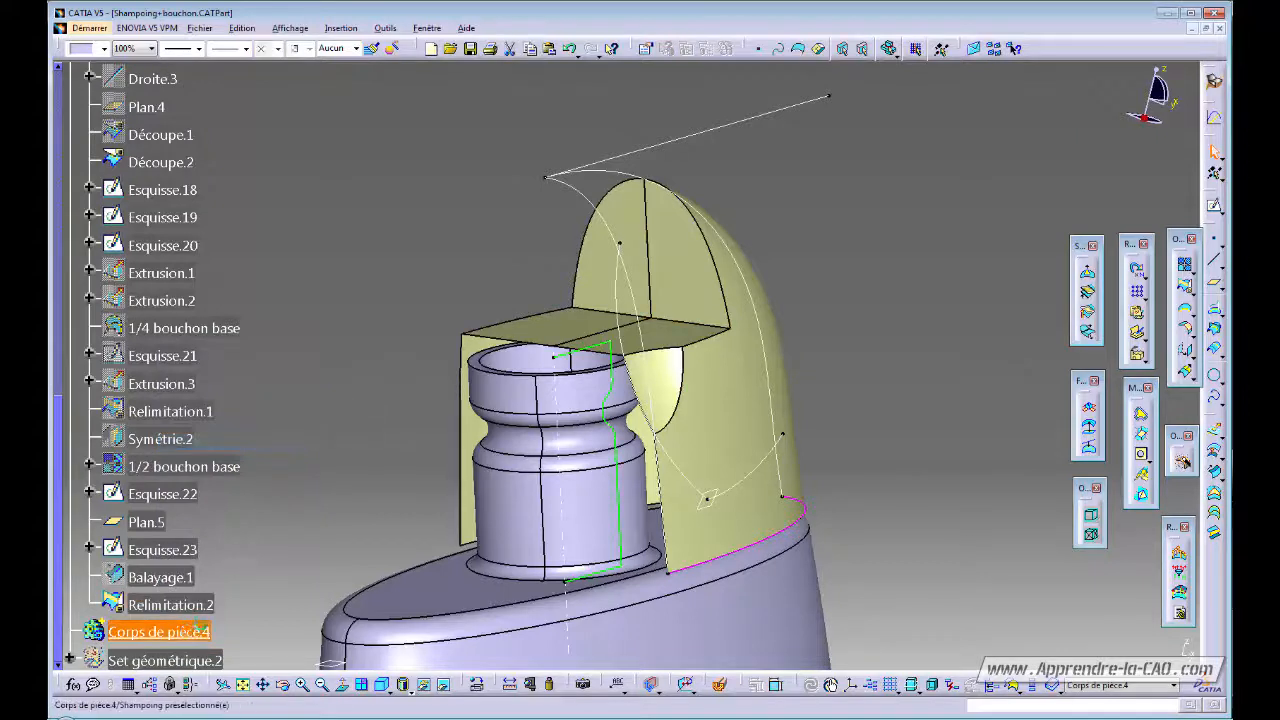
key("alt+Return")
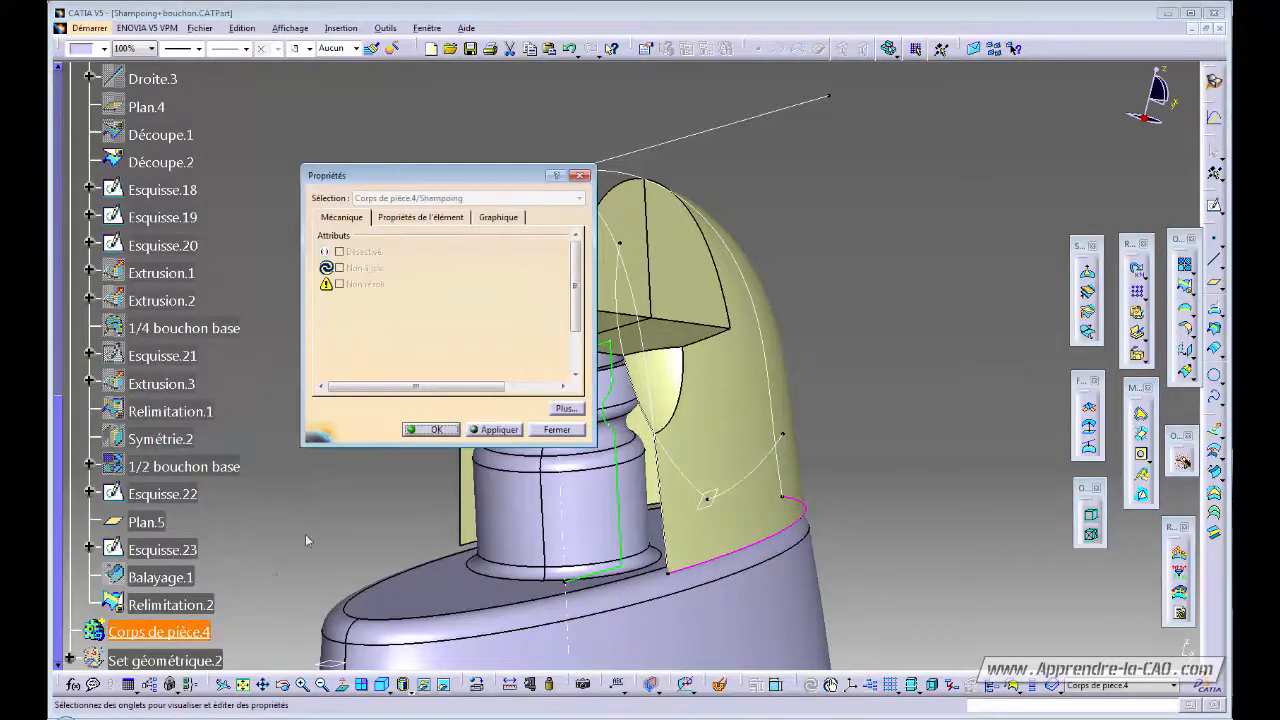
left_click(421, 217)
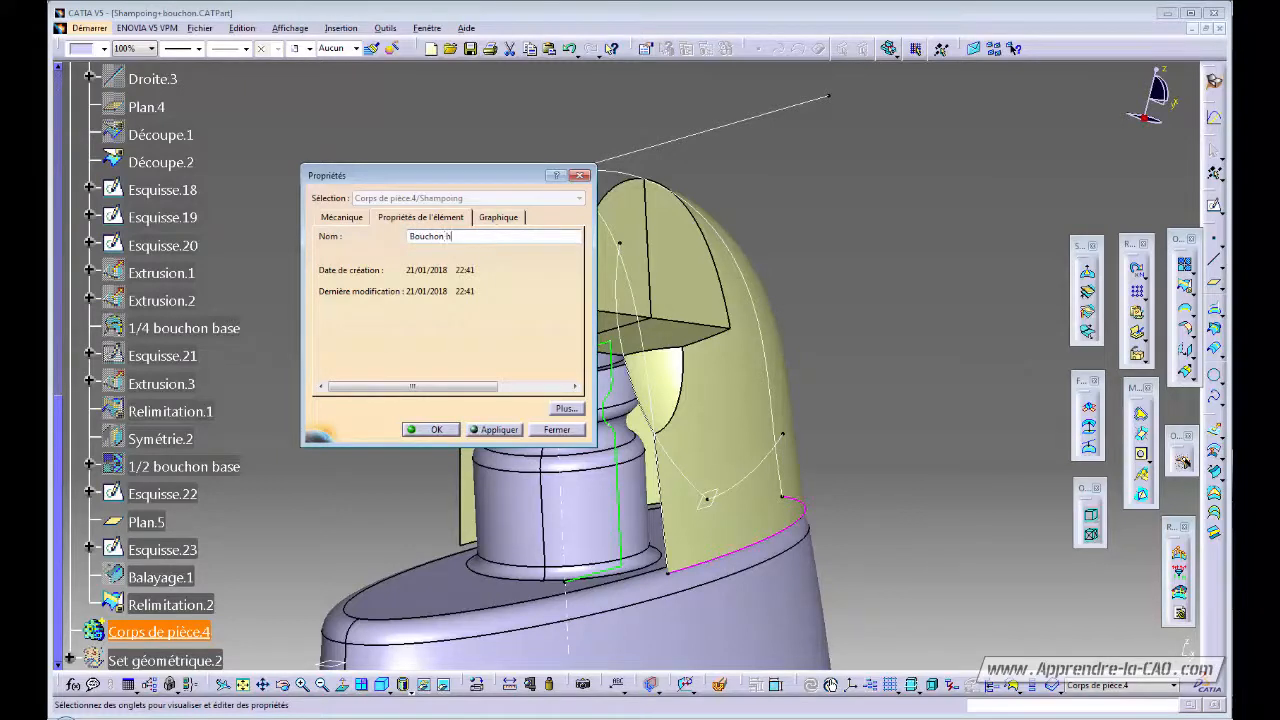
key("Return")
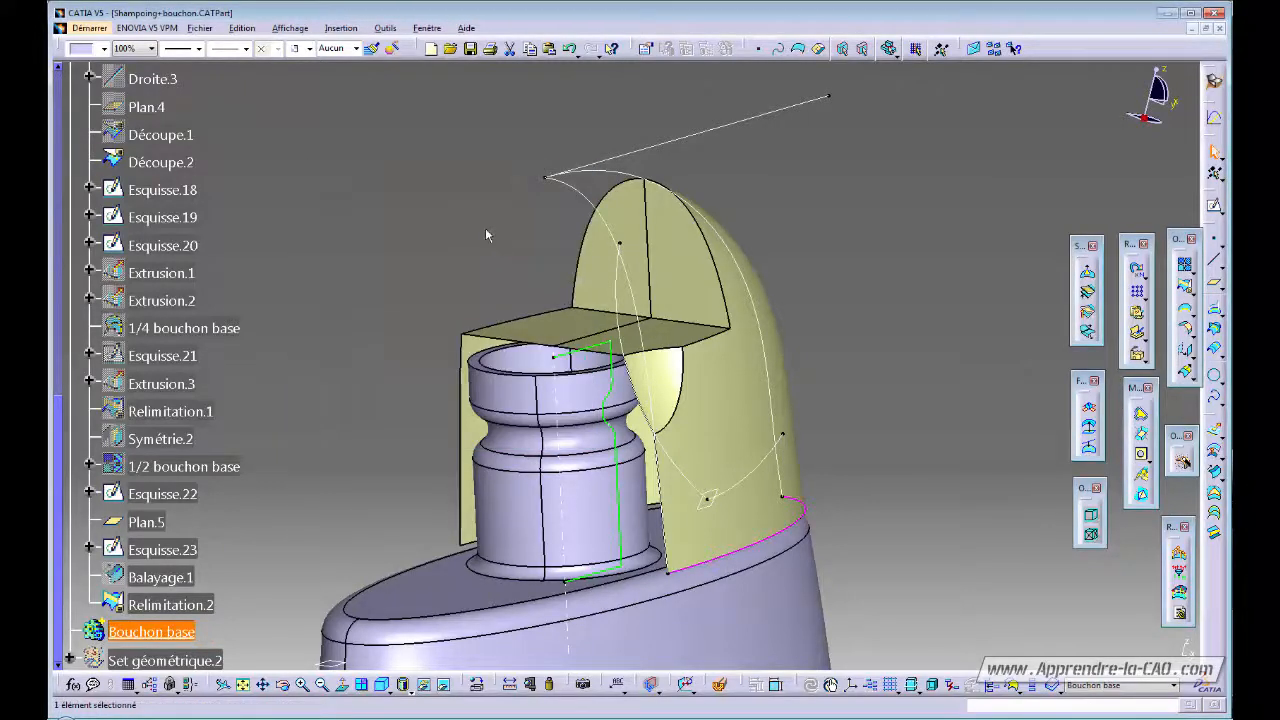
- Switch to Part Design and thicken the cap surface Relimitation.2 by 1 mm on one side with Thick Surface
left_click(896, 412)
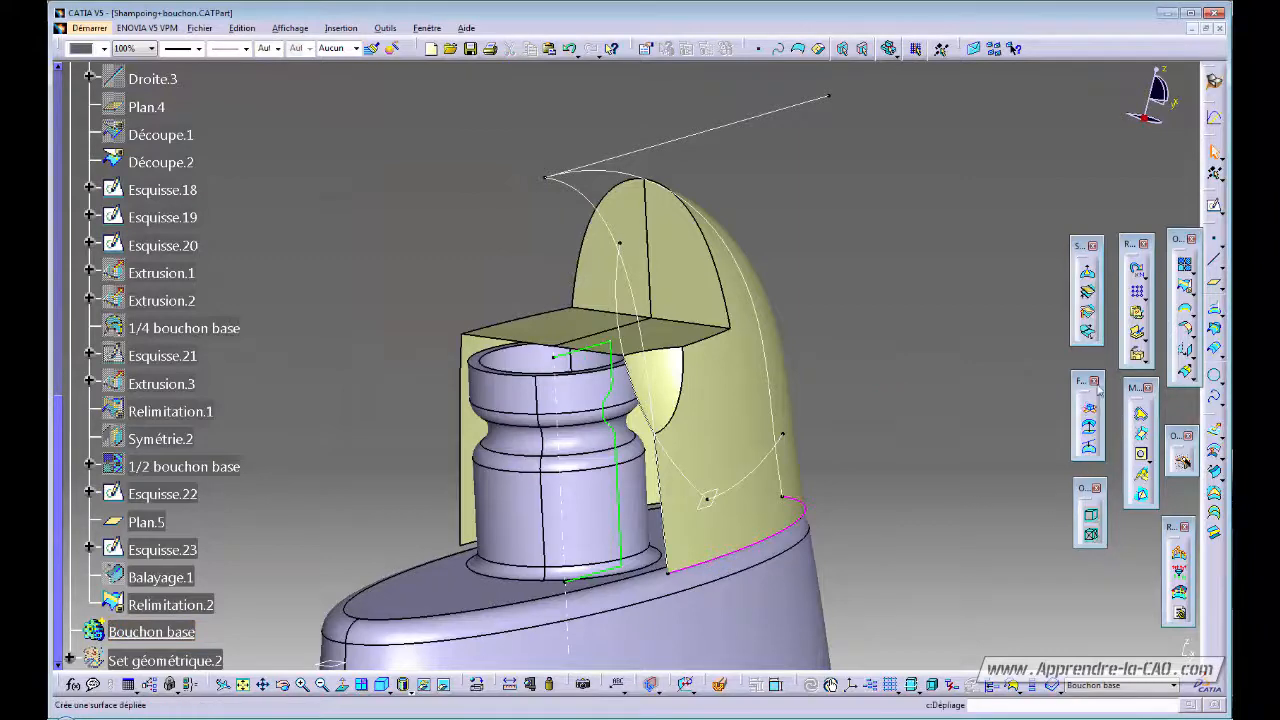
left_click(1214, 85)
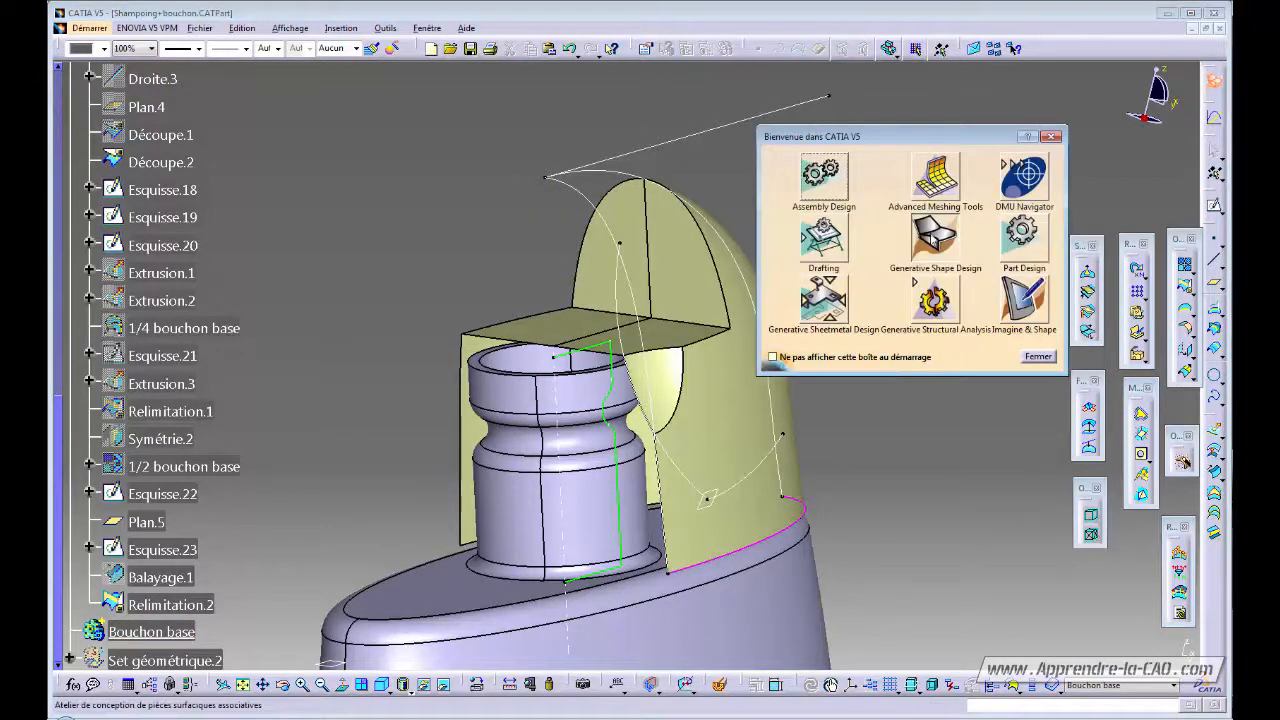
left_click(1016, 243)
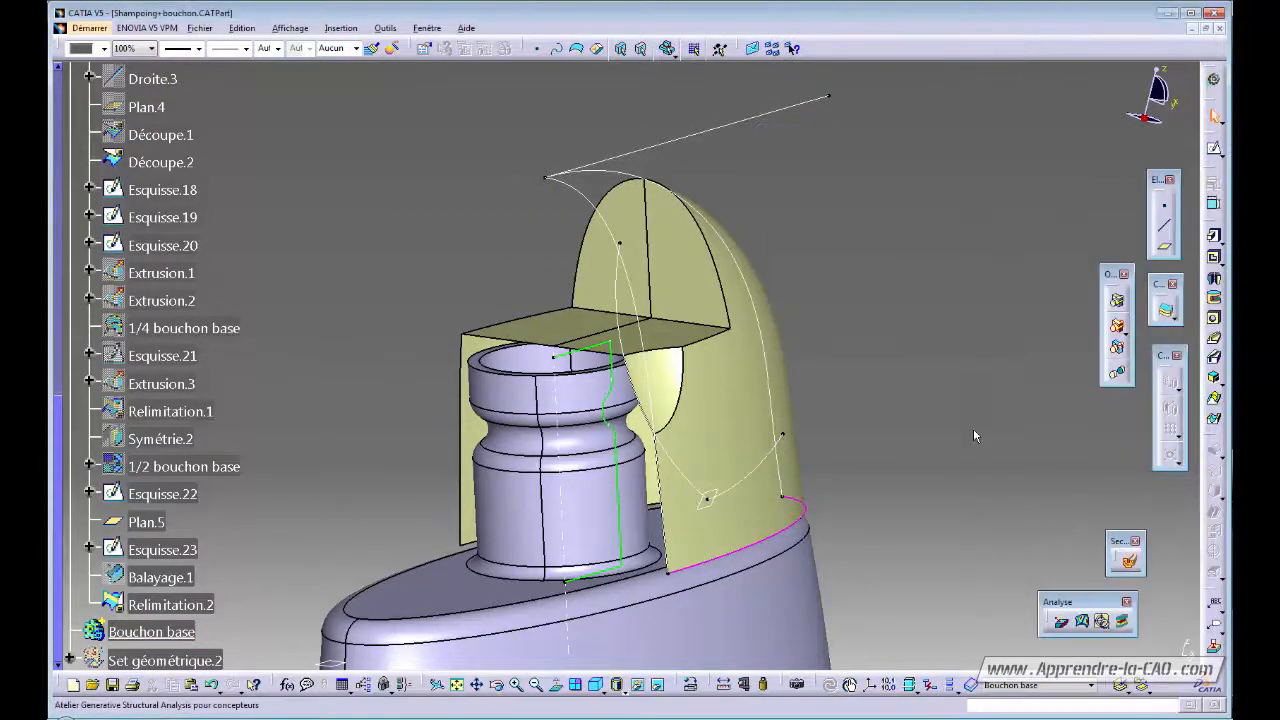
left_click(1163, 316)
left_click(734, 412)
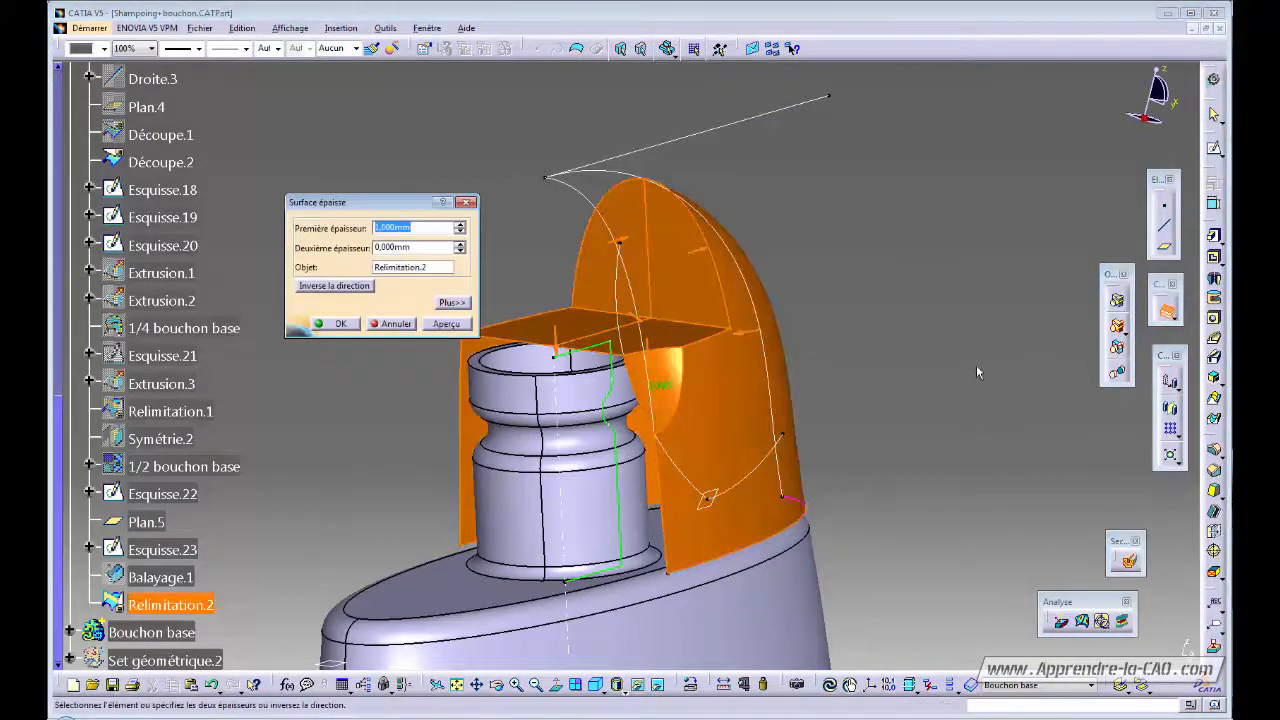
middle_click_drag(878, 339, 885, 400)
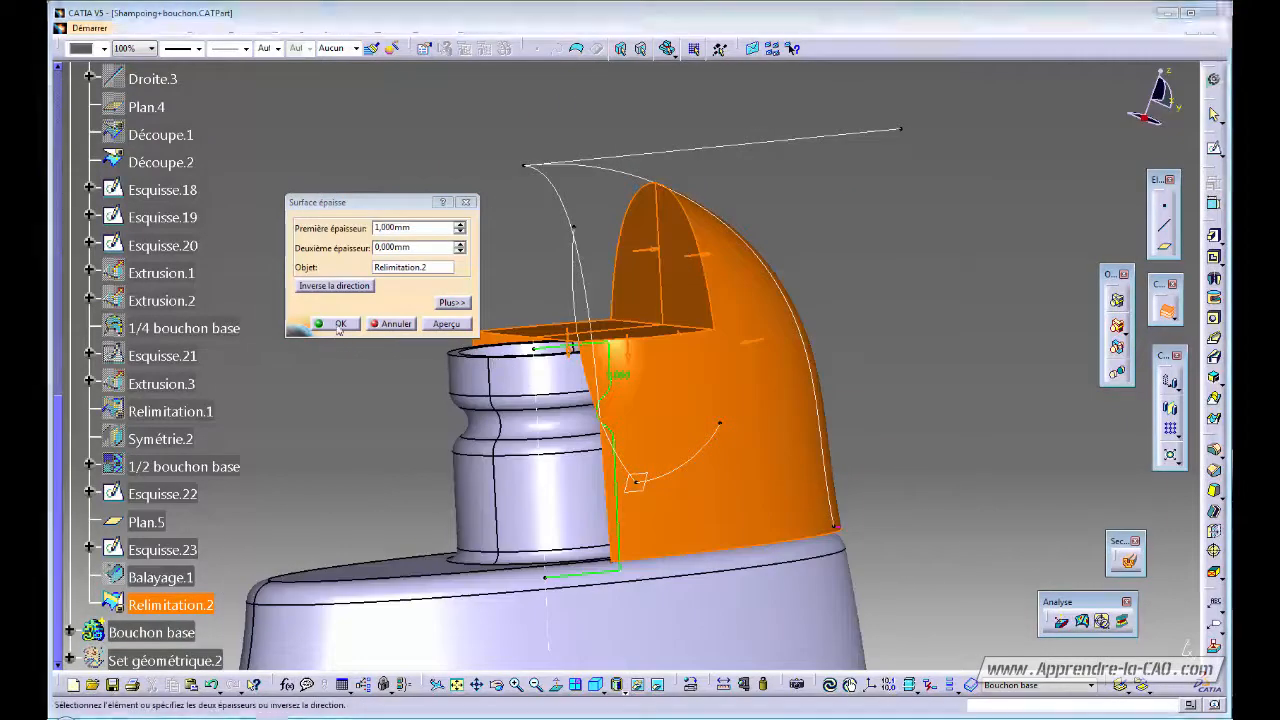
left_click(340, 324)
left_click(846, 309)
middle_click_drag(627, 428, 656, 452)
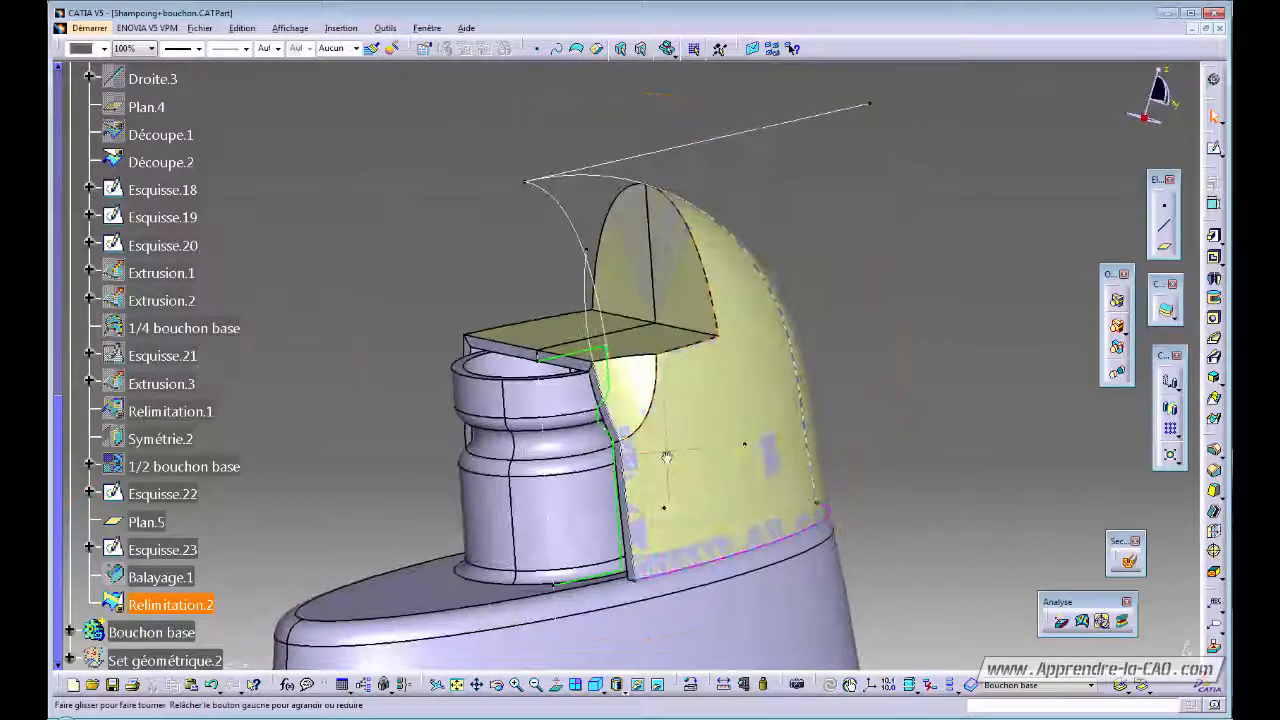
- Collapse the geometrical set Bouchon in the tree and hide it so only the solids are displayed
left_click_drag(58, 417, 59, 254)
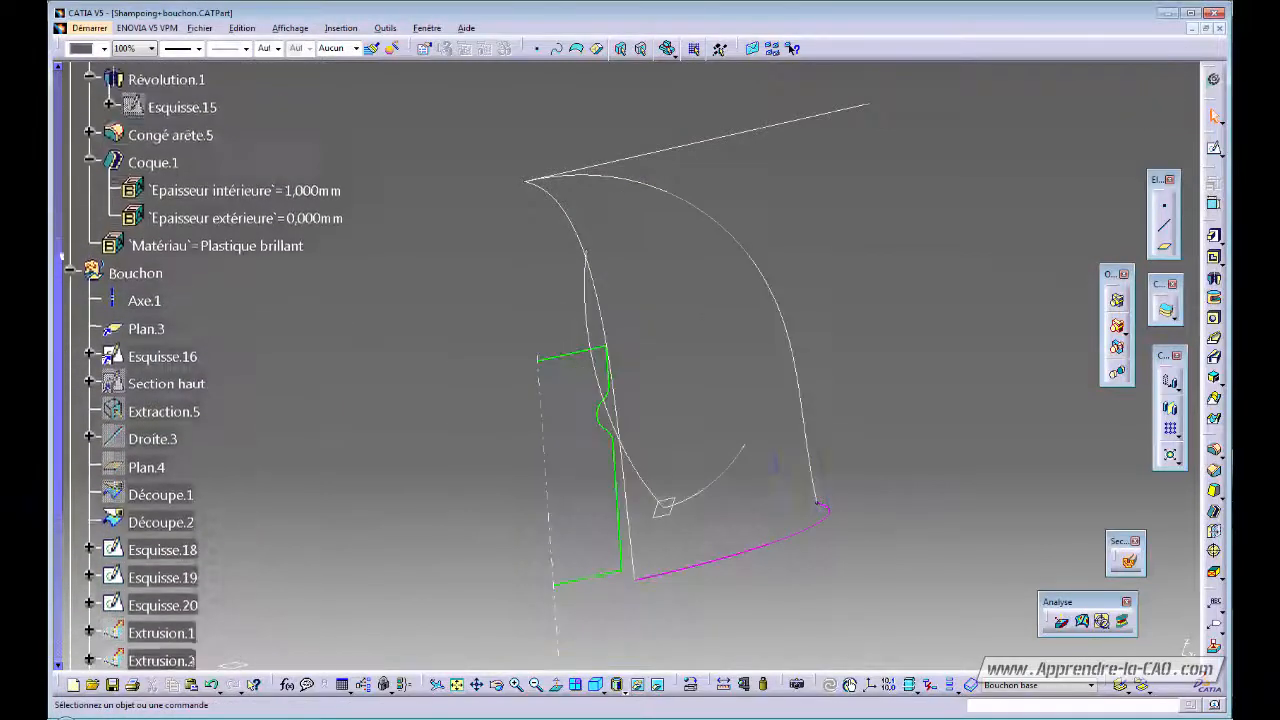
left_click(70, 273)
right_click(130, 278)
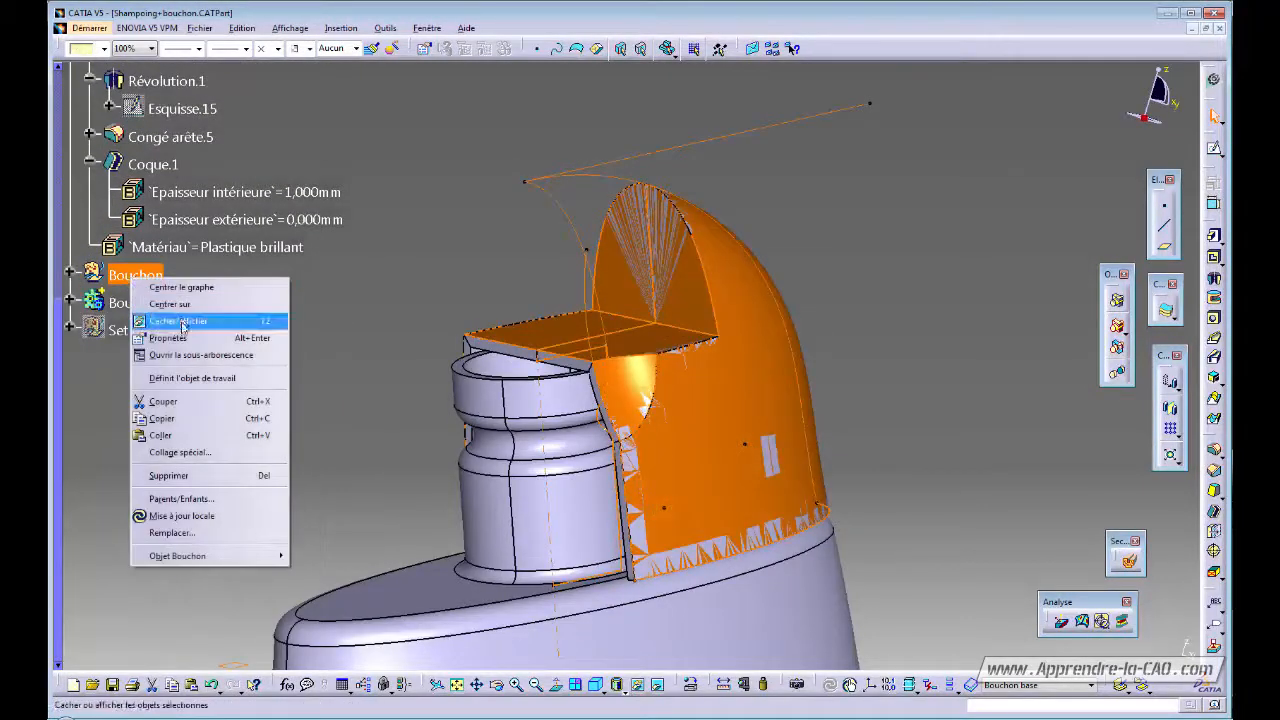
left_click(183, 321)
middle_click_drag(566, 474, 866, 480)
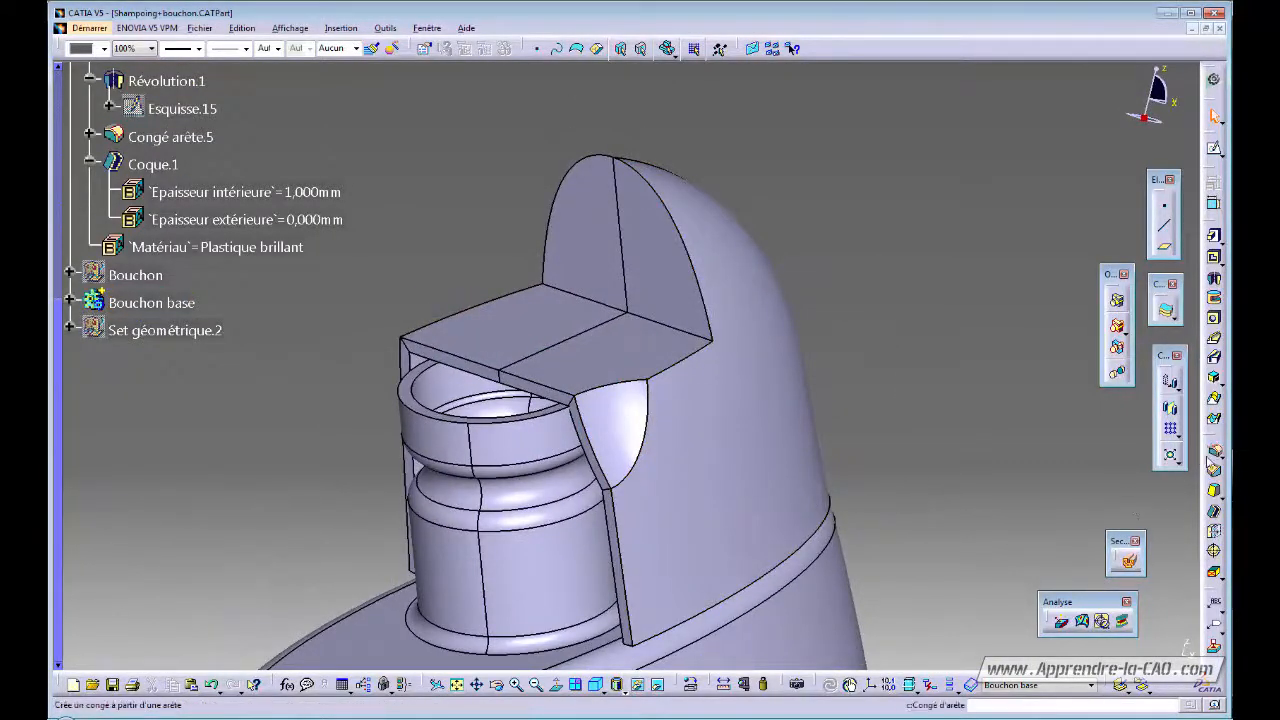
- Fillet the concave recess's top and side edges, the ledge's side edge and the upright face's arched edge with a 0.5 mm radius
left_click(1214, 450)
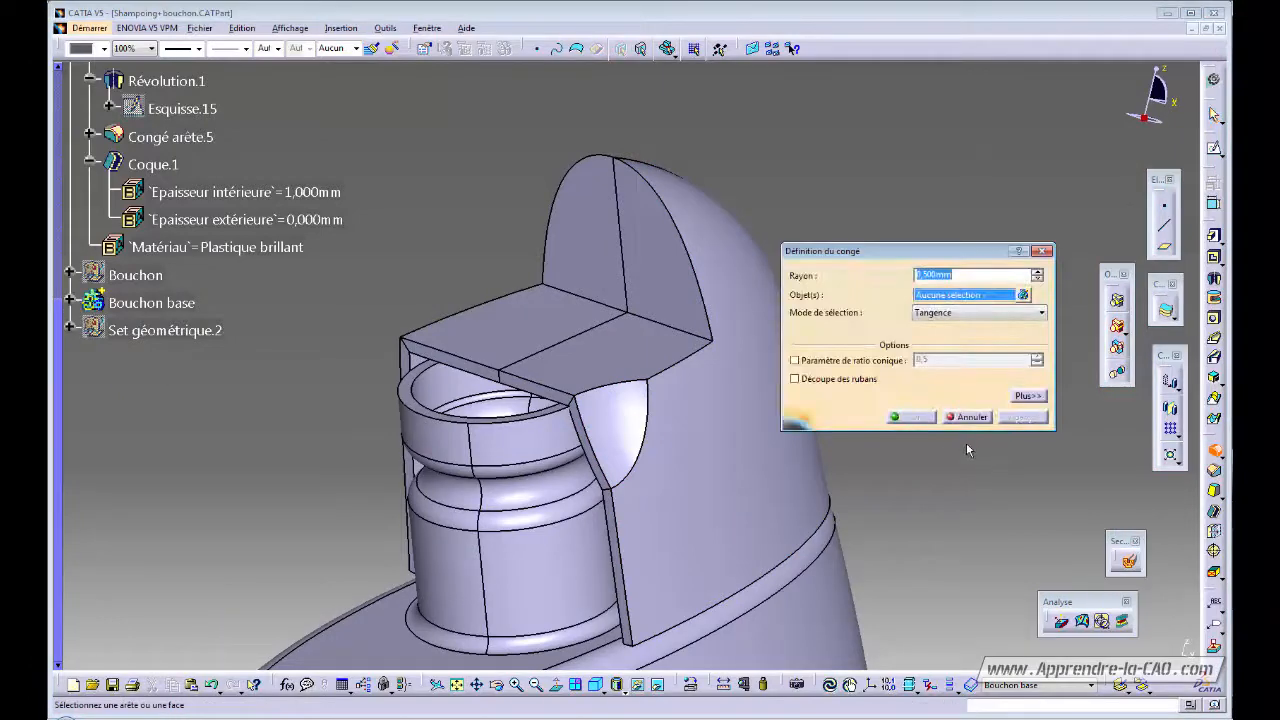
type("0,5")
middle_click_drag(966, 450, 895, 536)
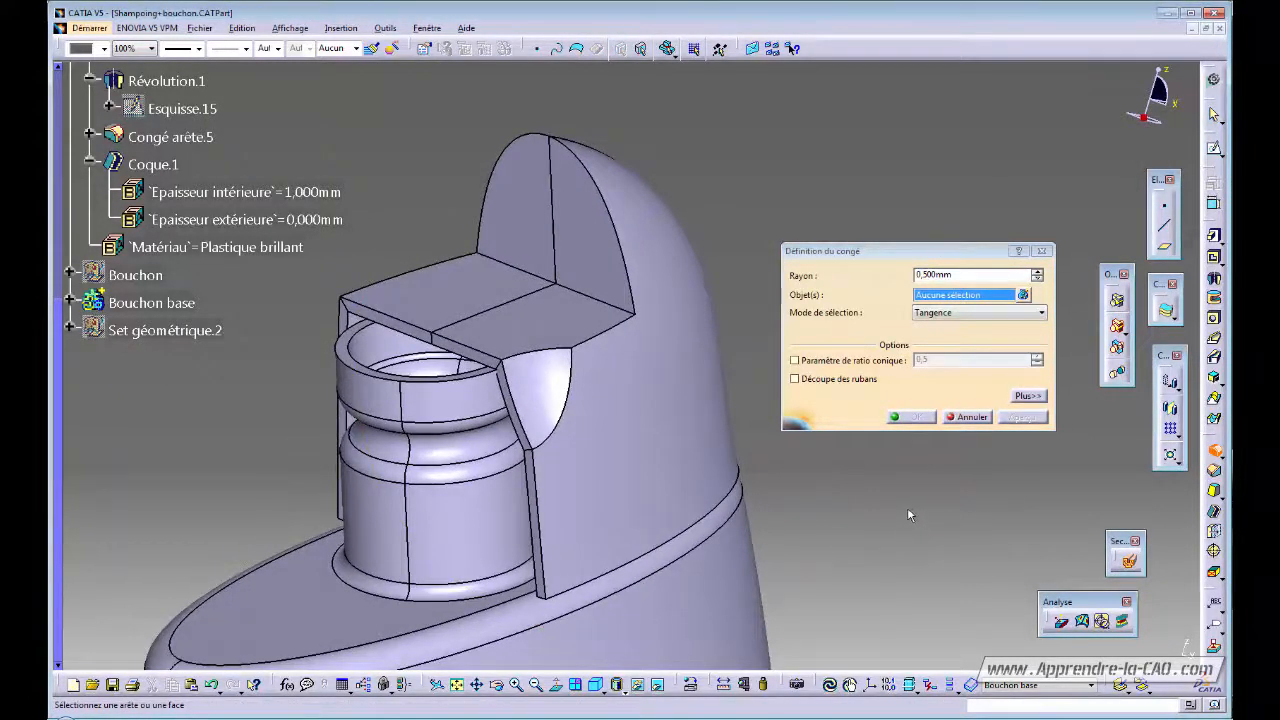
left_click(545, 356)
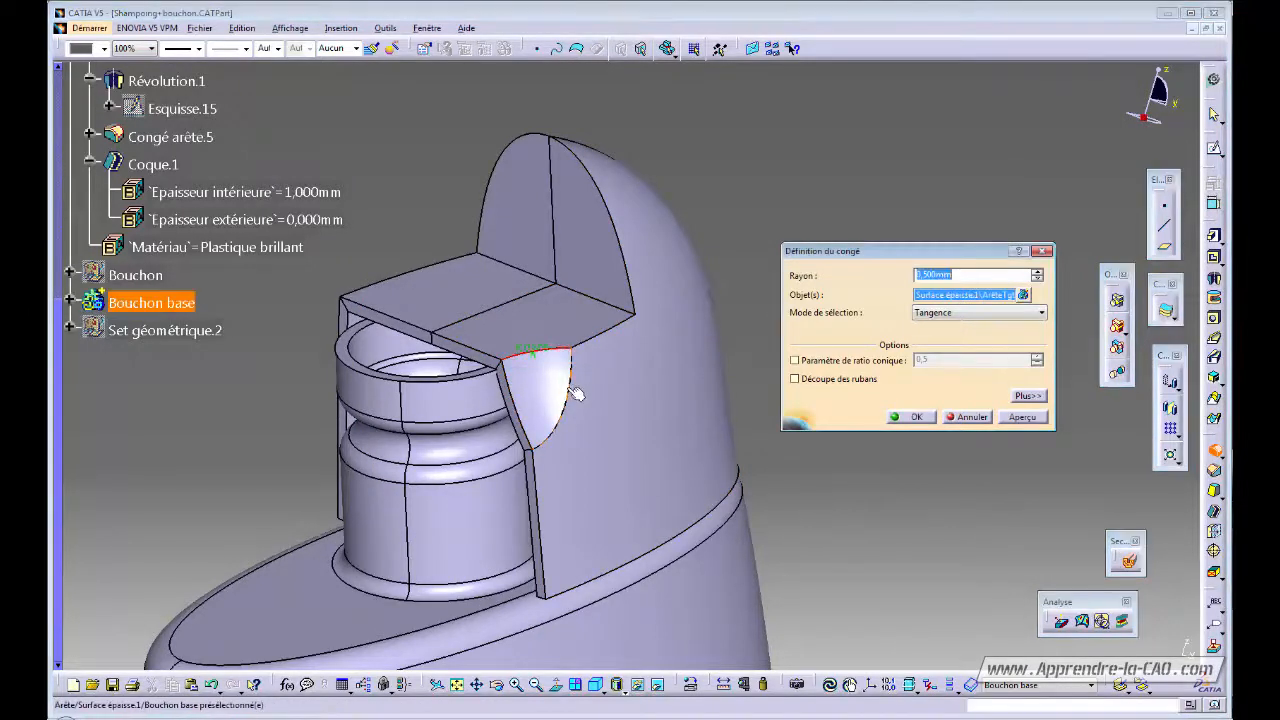
left_click(576, 392)
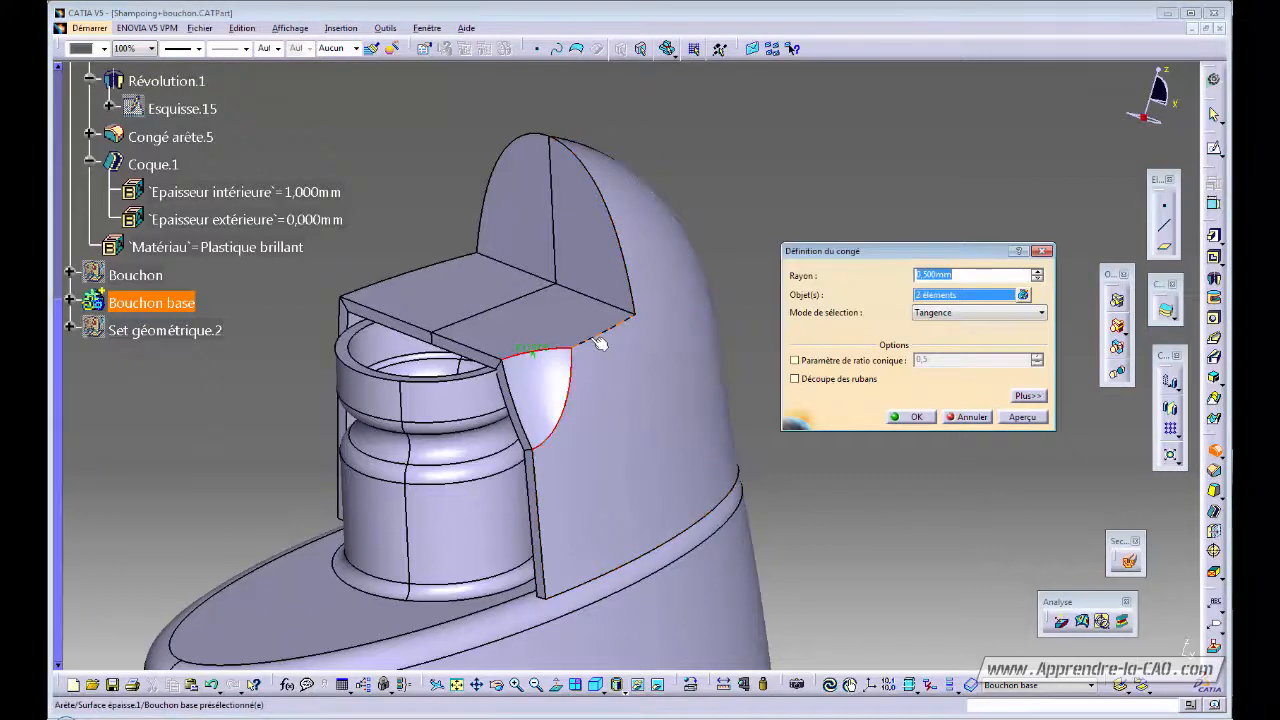
left_click(628, 325)
left_click(638, 295)
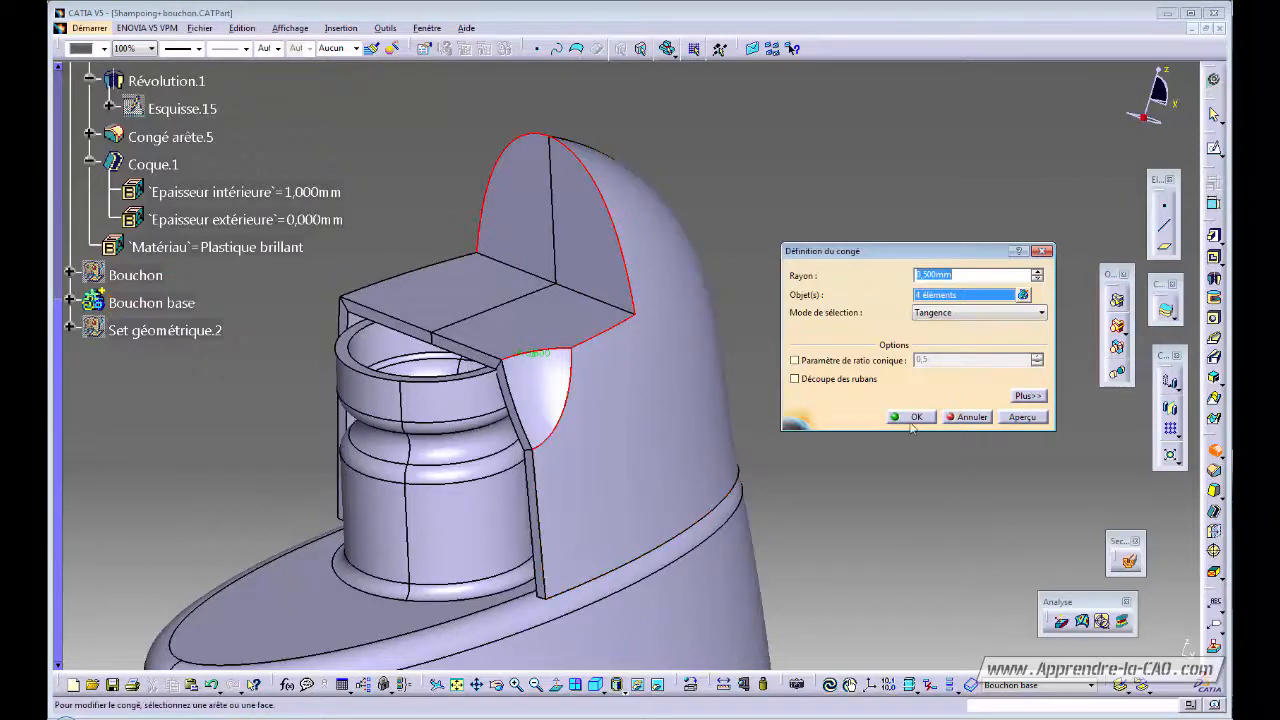
left_click(912, 417)
left_click(826, 418)
middle_click_drag(826, 418, 850, 465)
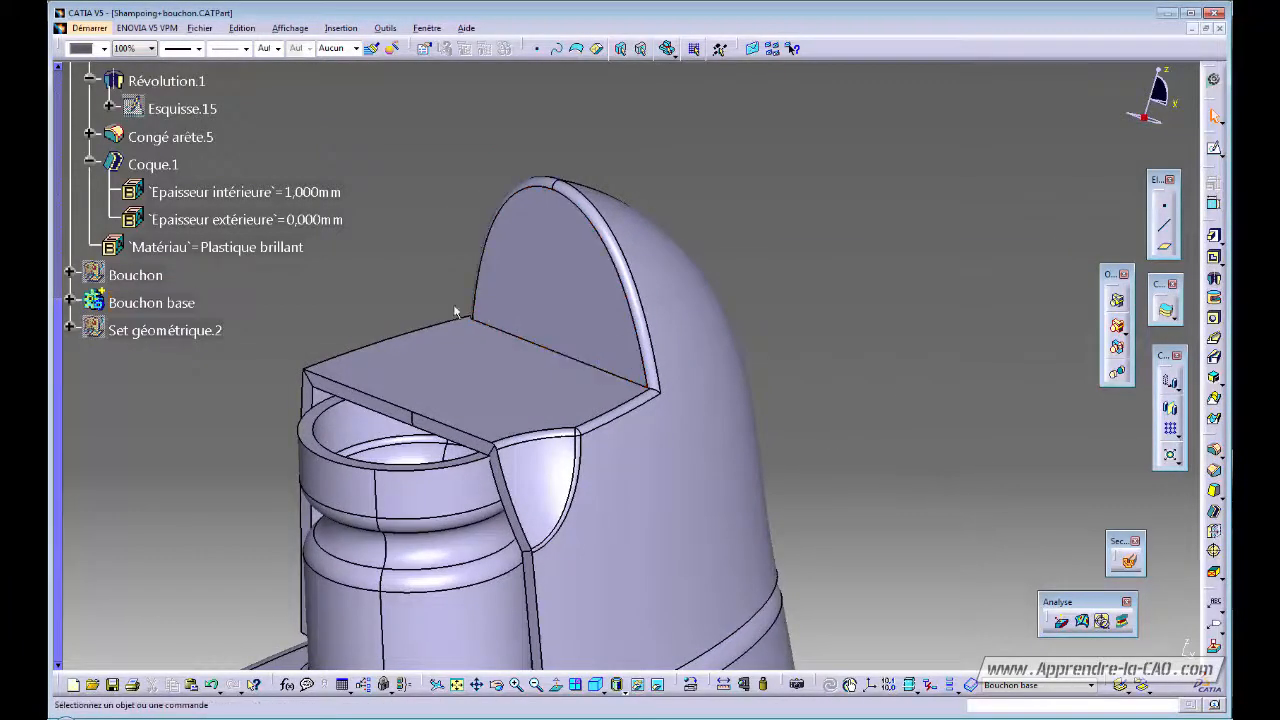
- Add a 0.5 mm edge fillet along the inner corner between the cap's flat ledge and its upright face
left_click(1215, 452)
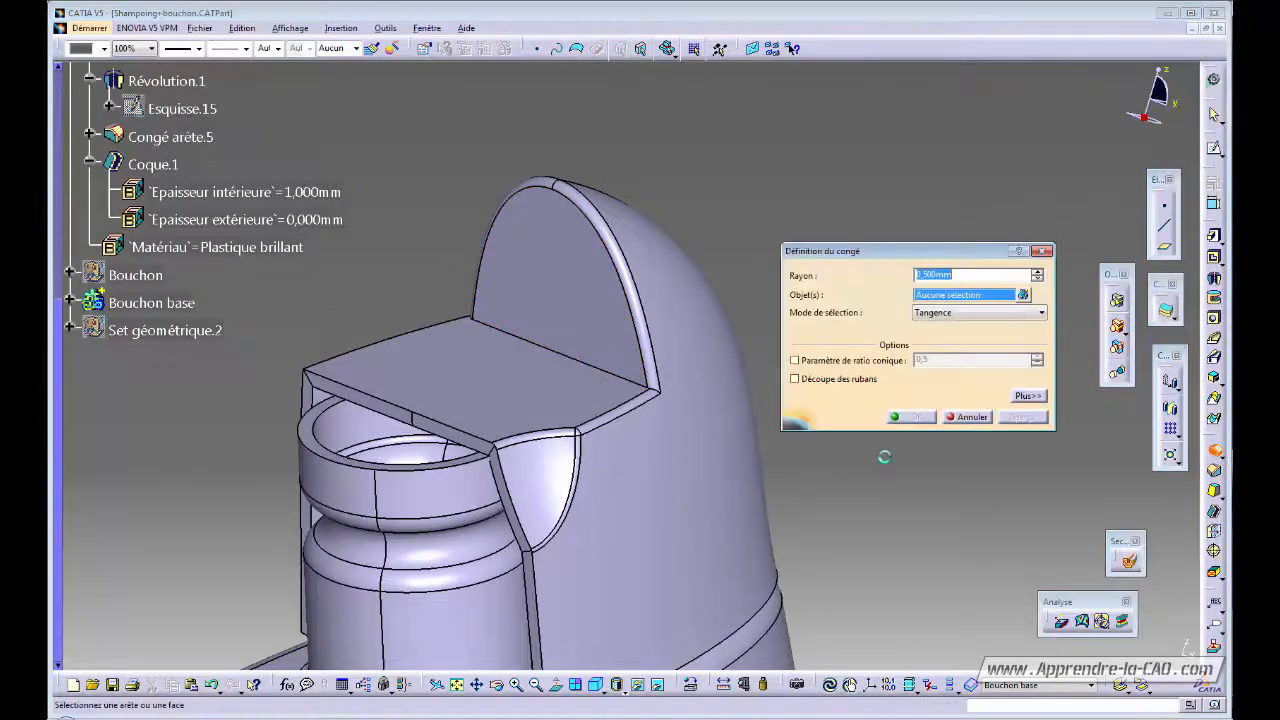
left_click(575, 360)
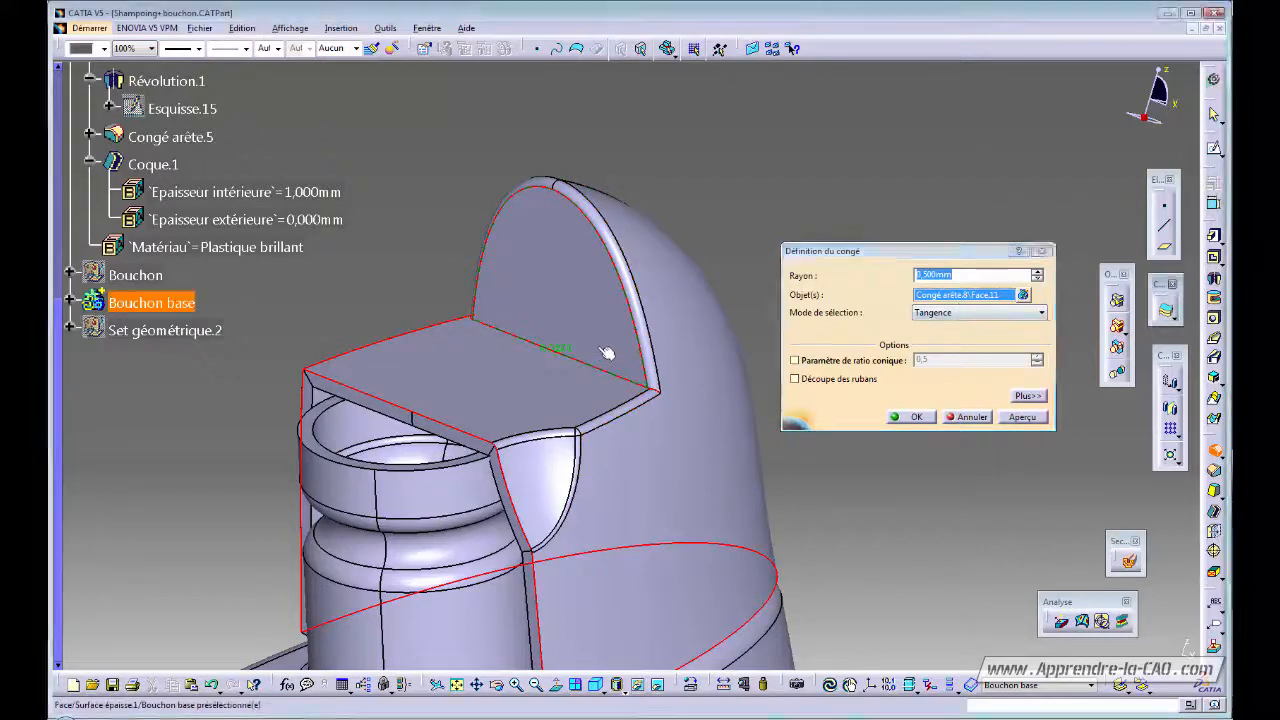
left_click(565, 350)
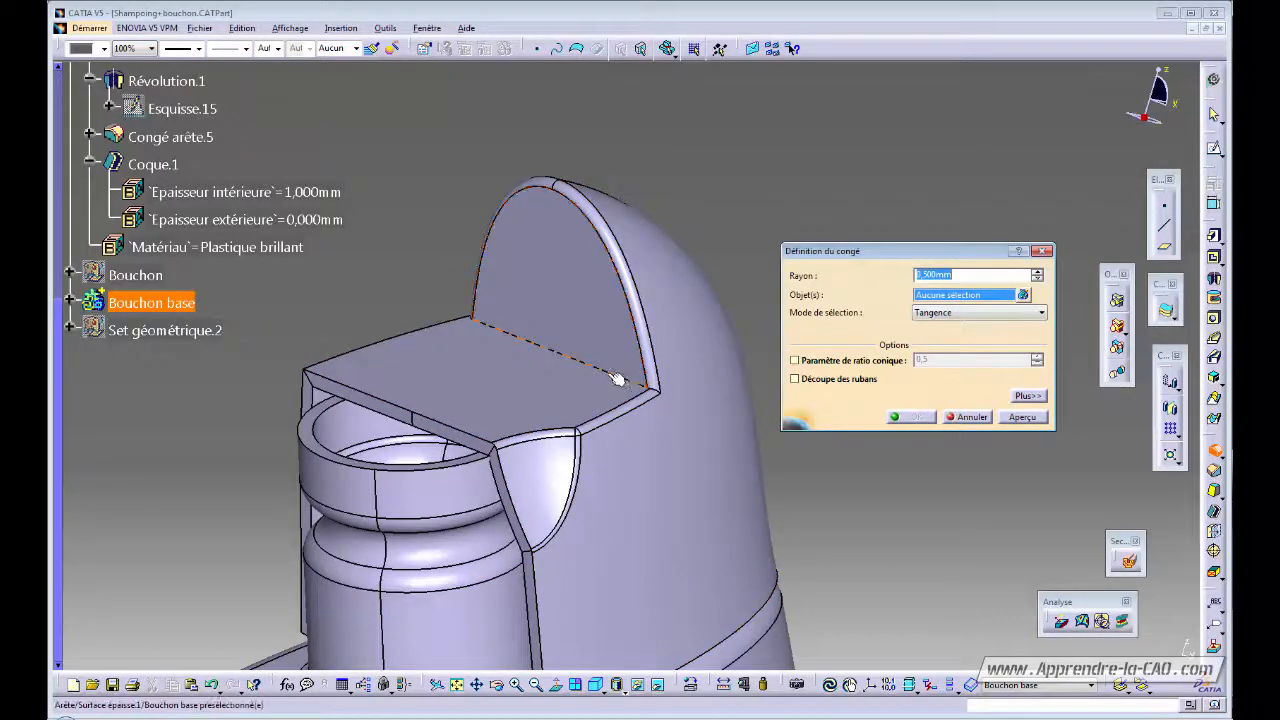
left_click(912, 416)
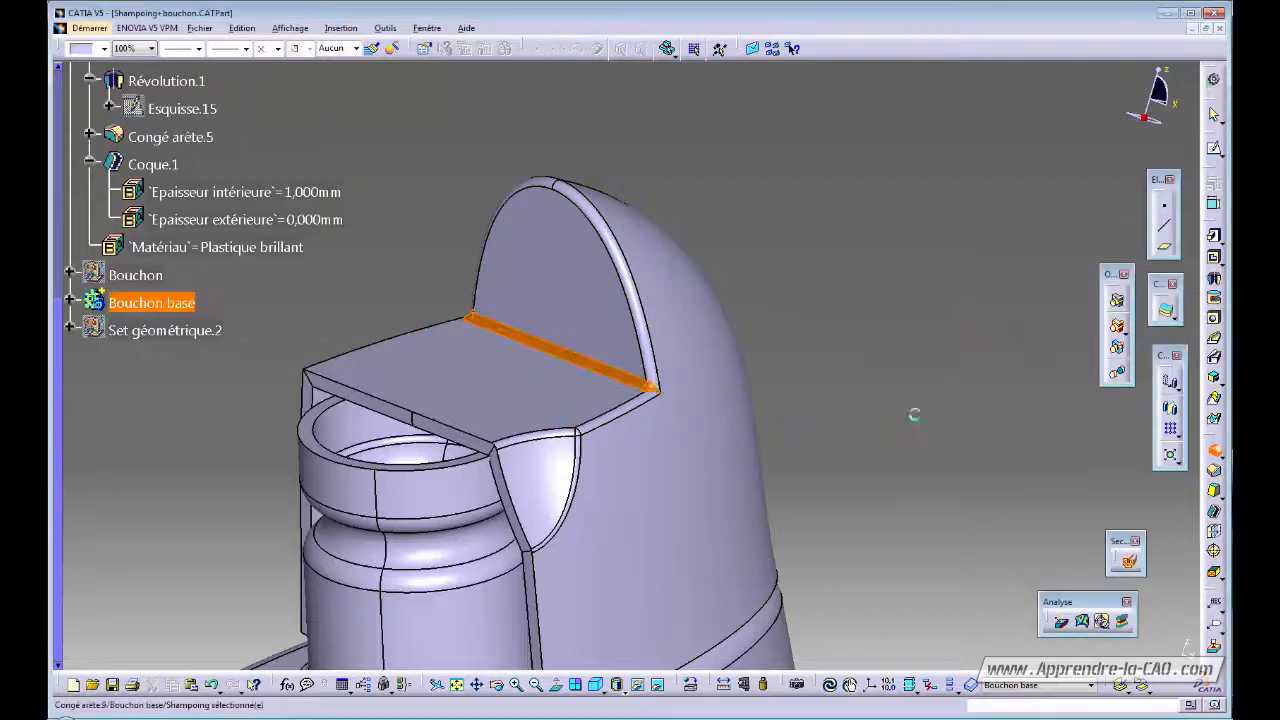
- Examine the gap between the cap shell and the neck, and expand Bouchon base in the tree to review its features
middle_click_drag(880, 434, 726, 335)
middle_click_drag(686, 306, 590, 365)
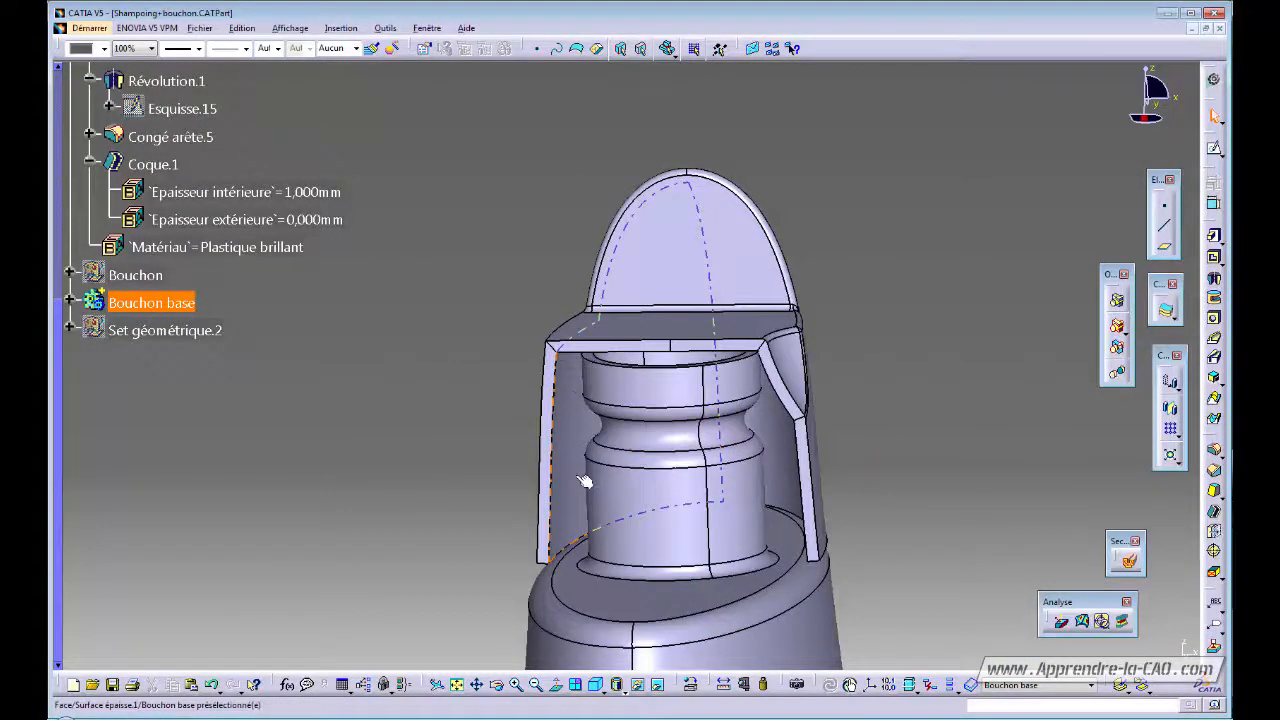
middle_click_drag(585, 482, 678, 330)
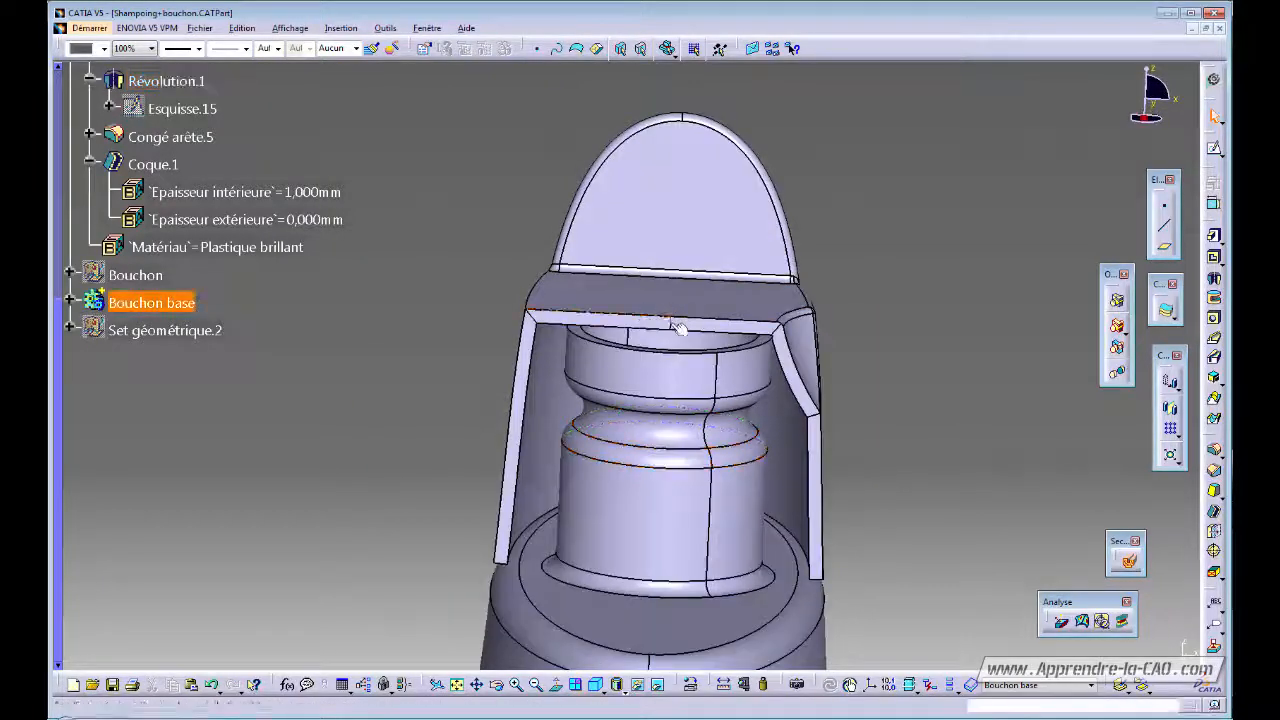
middle_click_drag(800, 420, 746, 432)
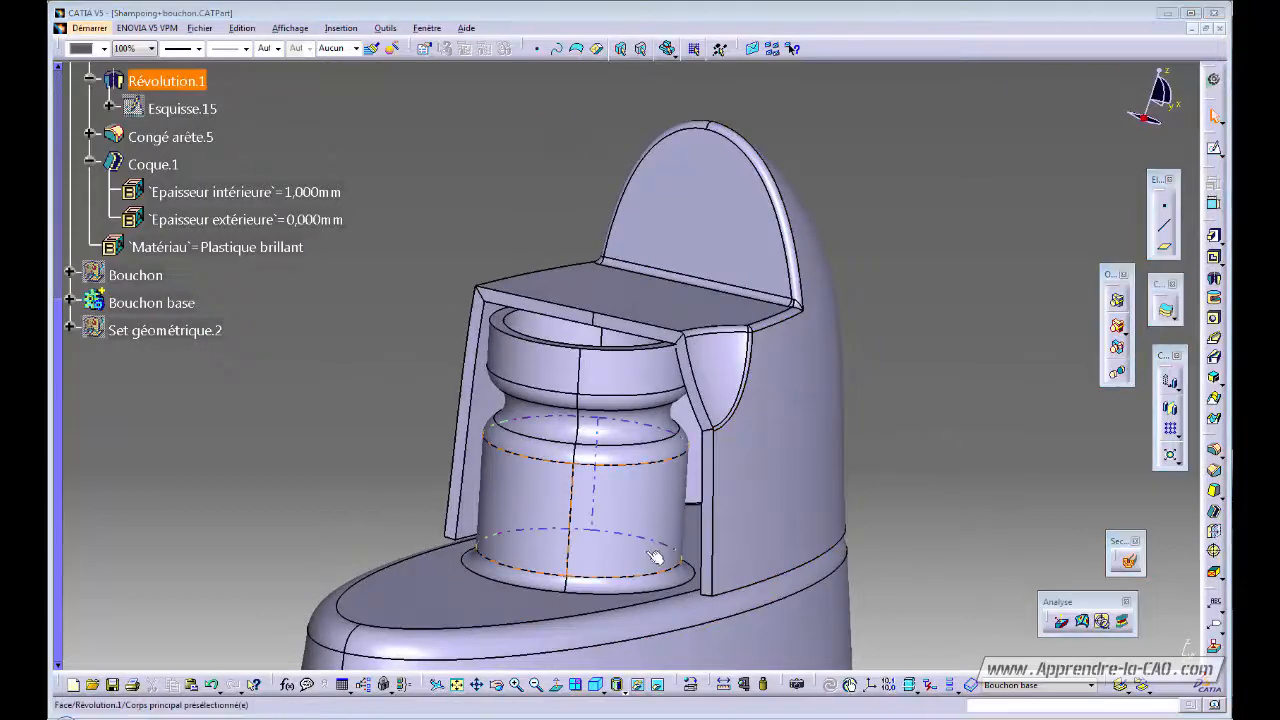
left_click(80, 306)
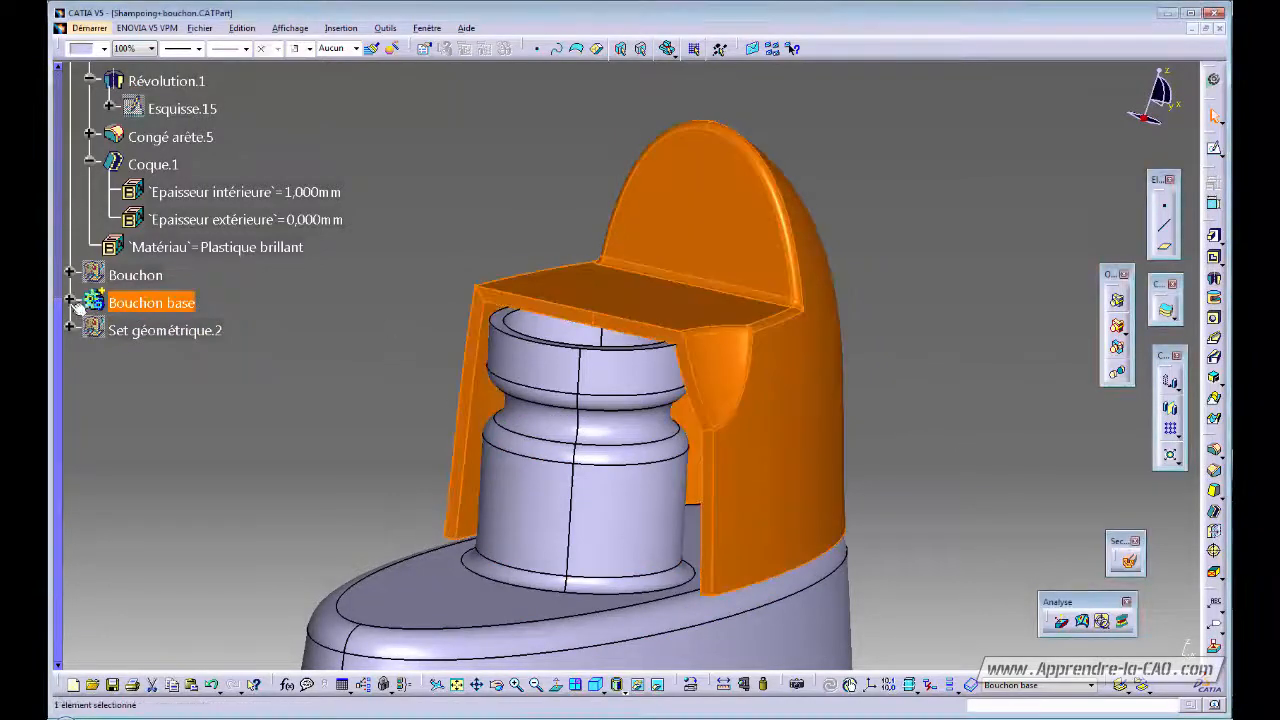
left_click(70, 302)
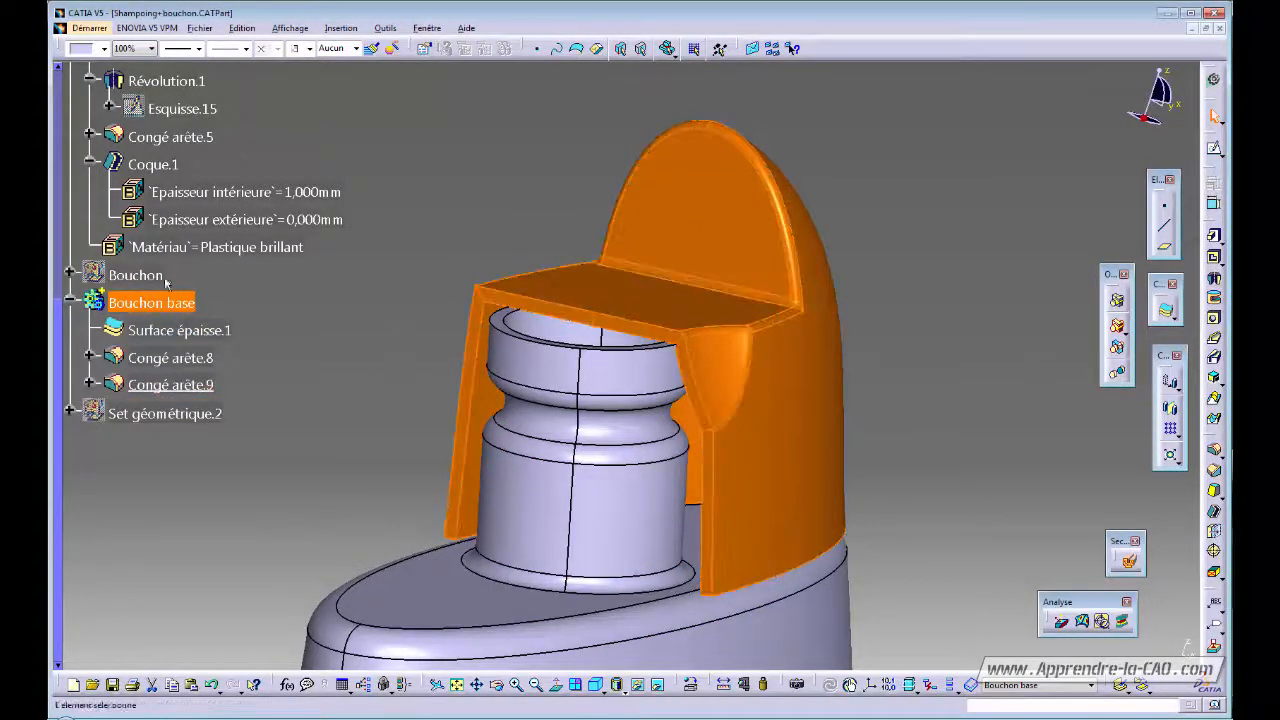
left_click(348, 387)
middle_click_drag(371, 390, 453, 445)
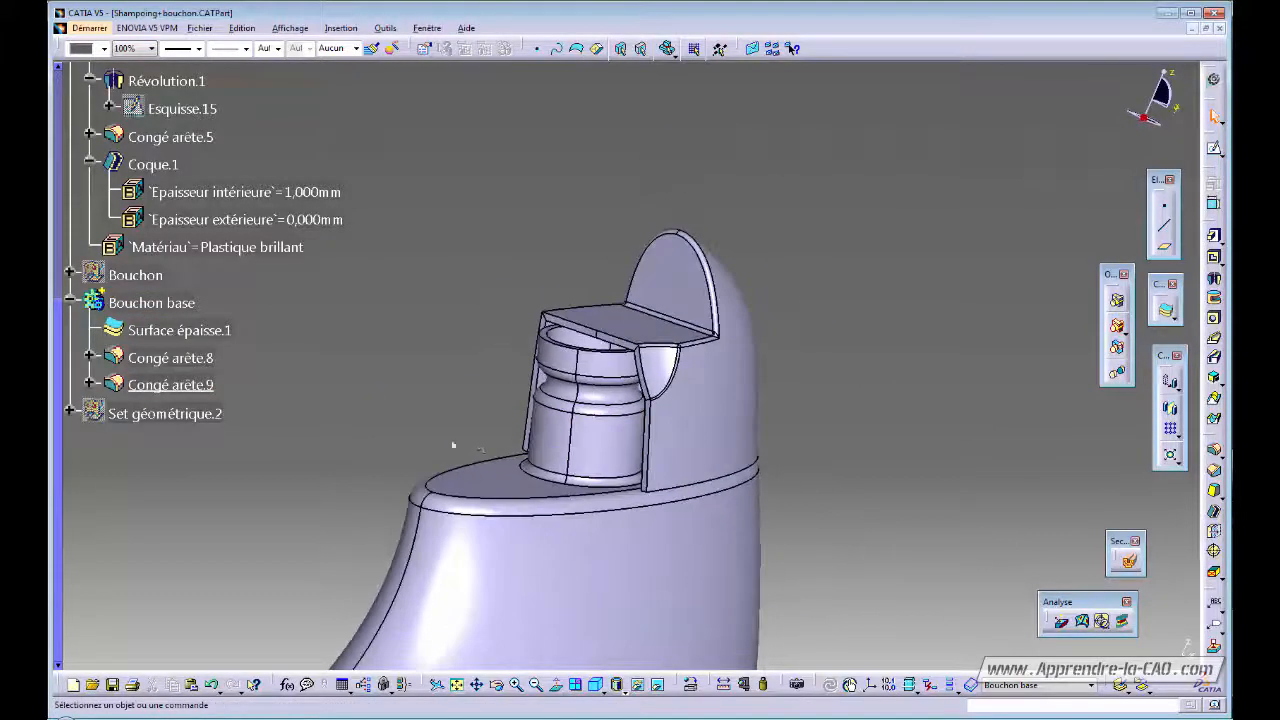
- Locate the neck's Révolution.1 in the tree and show its profile sketch Esquisse.15
right_click(594, 440)
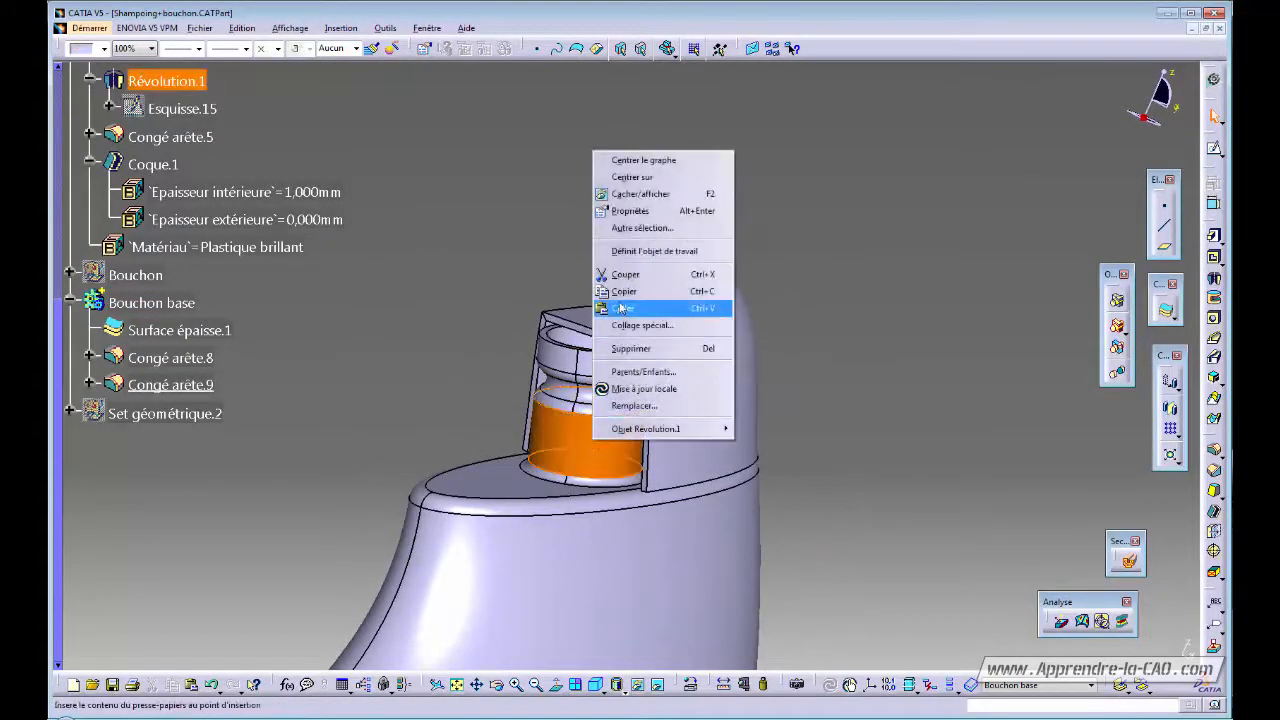
left_click(637, 163)
left_click(182, 392)
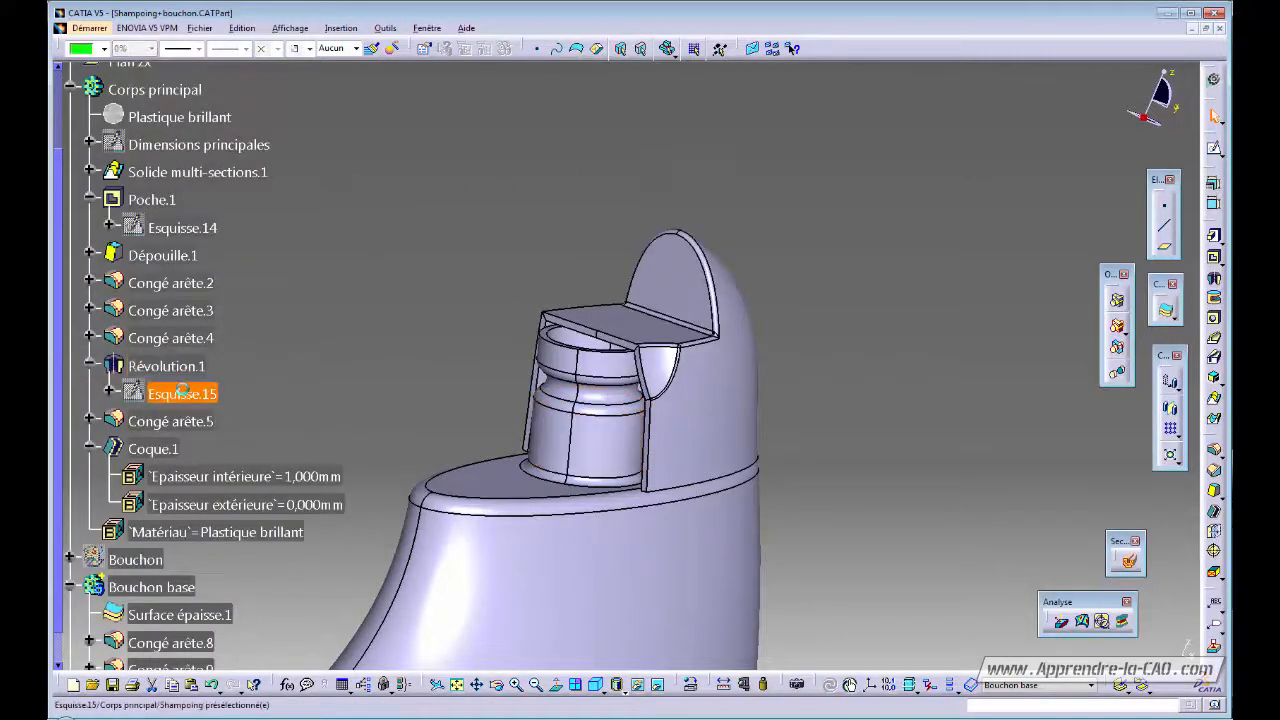
right_click(184, 391)
left_click(230, 437)
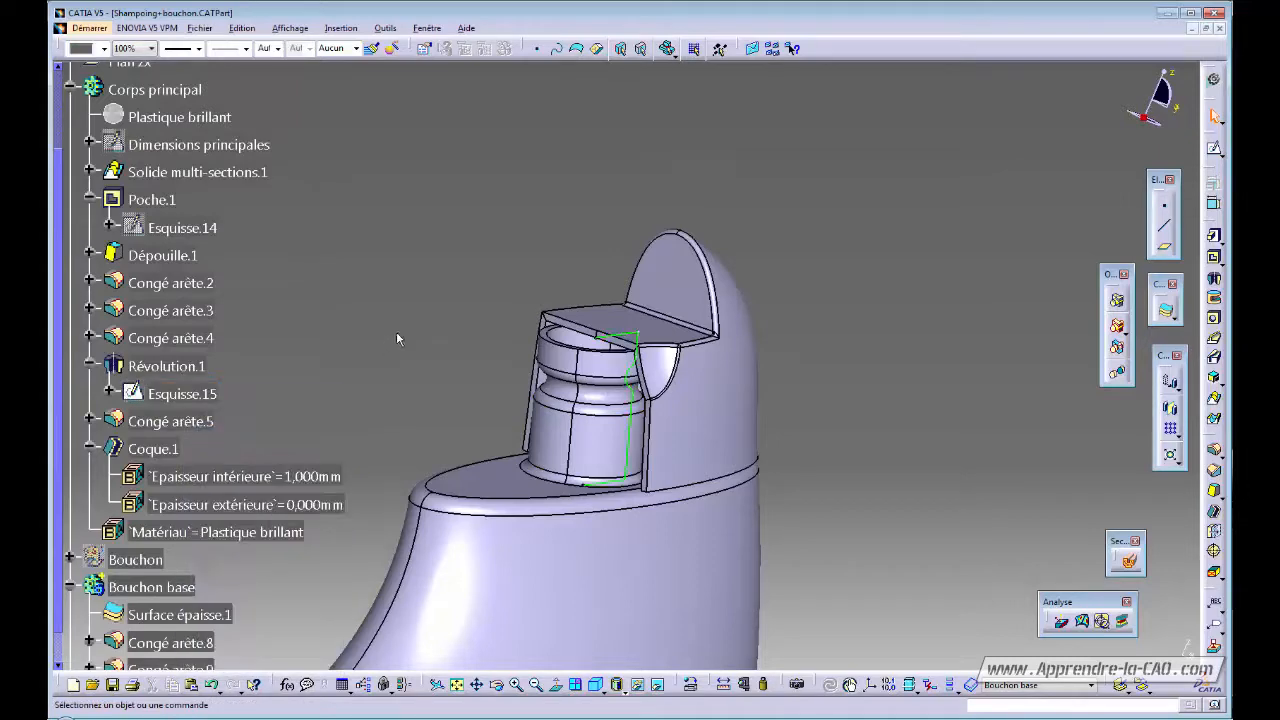
- Start a new sketch on the yz plane for the Bouchon base body
middle_click_drag(700, 385, 551, 457)
middle_click(543, 452)
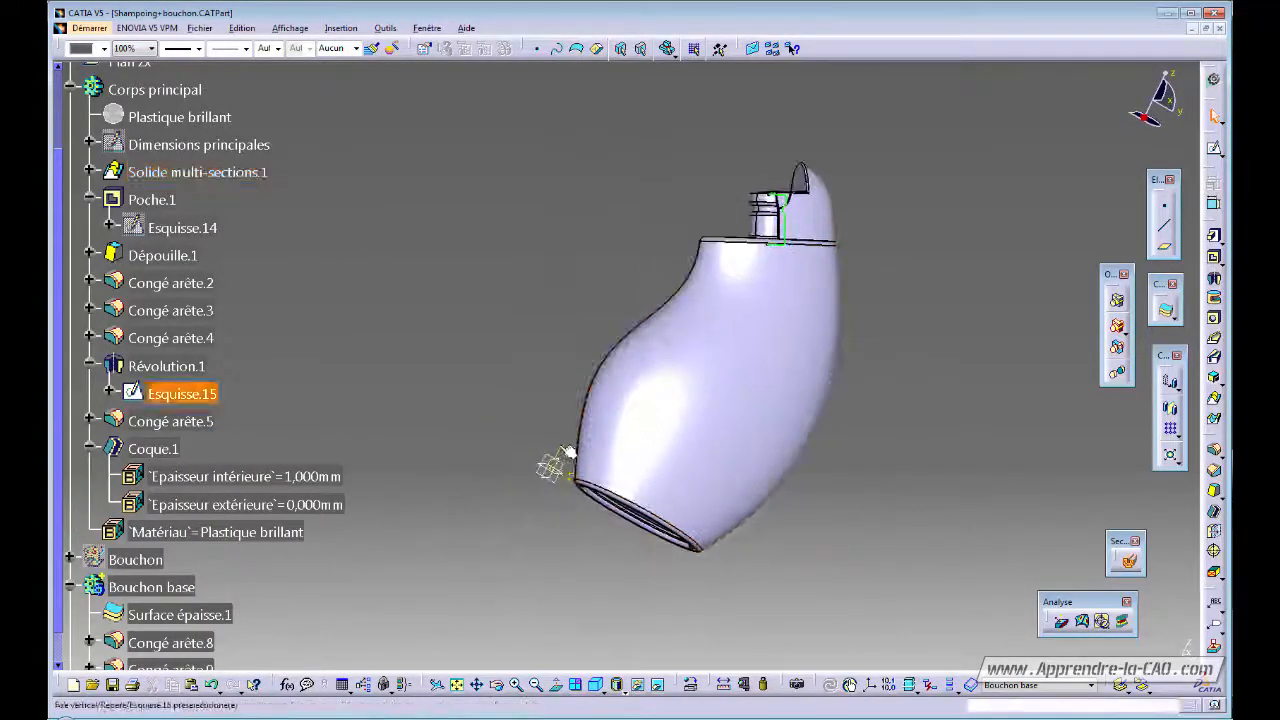
middle_click_drag(706, 377, 880, 435)
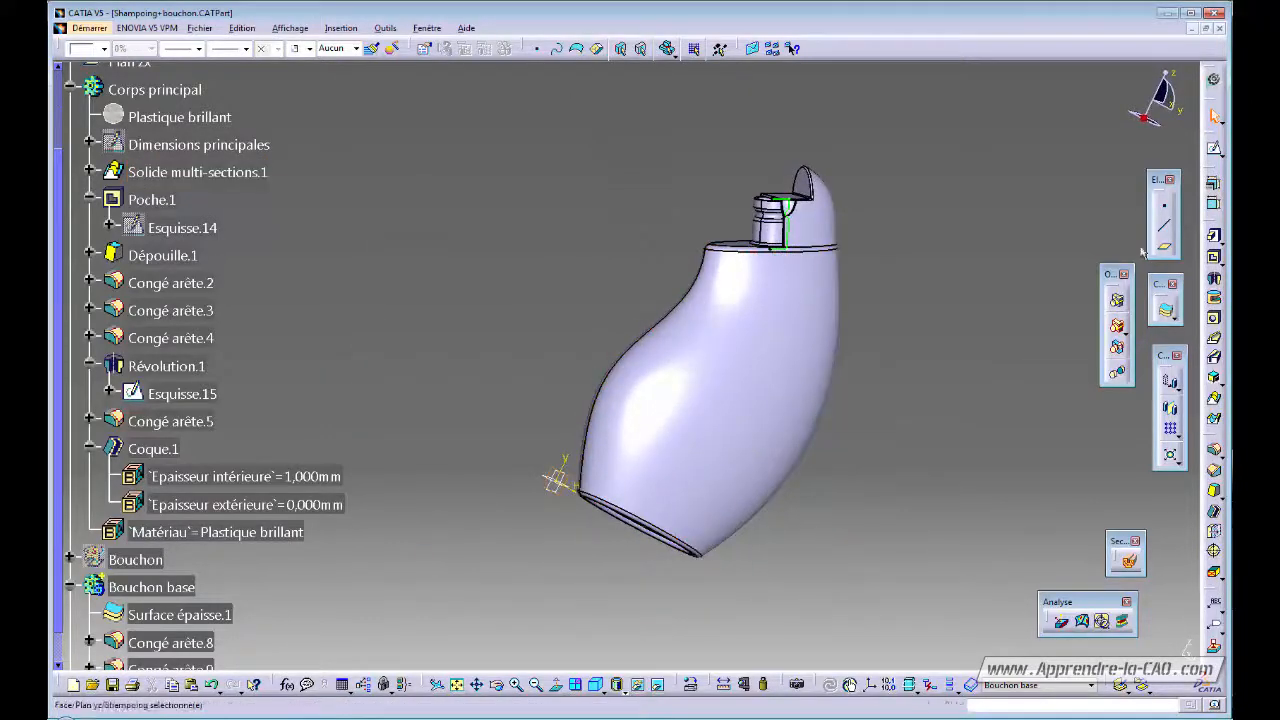
left_click(1213, 149)
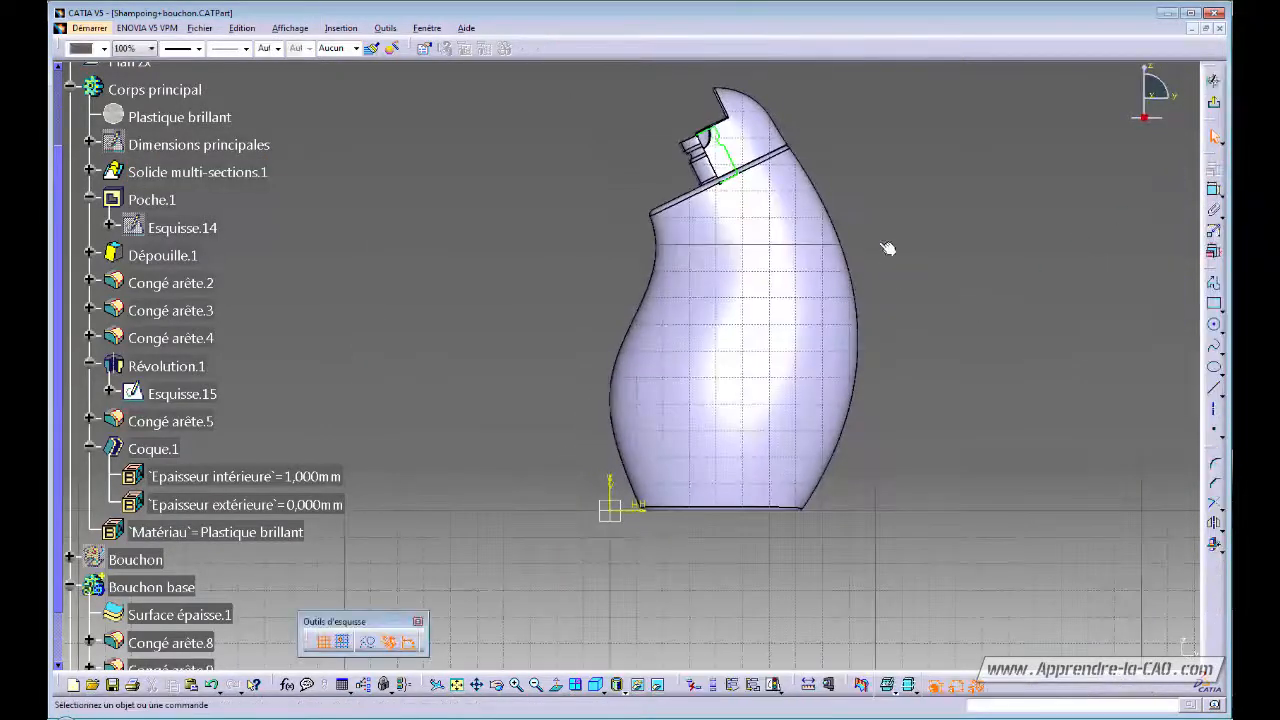
mouse_move(861, 420)
middle_mouse_down()
mouse_move(940, 277)
mouse_move(660, 409)
mouse_move(551, 443)
mouse_move(719, 334)
mouse_move(771, 391)
mouse_move(920, 350)
middle_mouse_up()
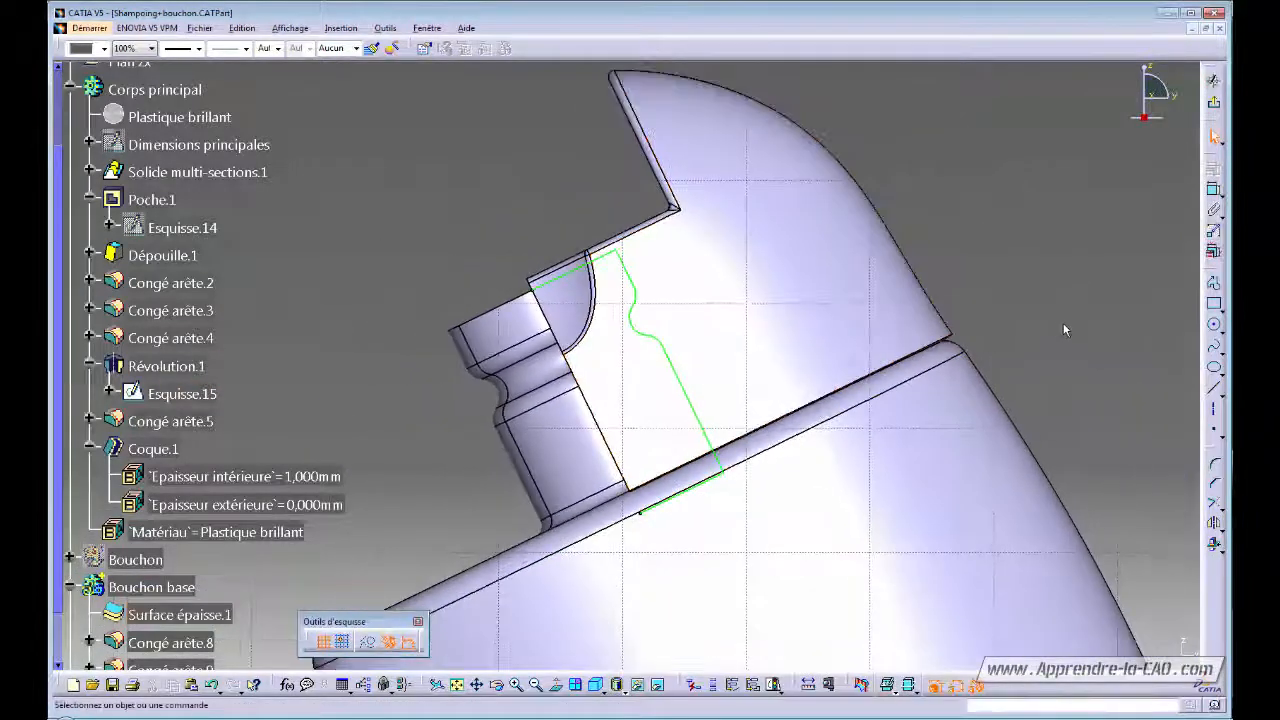
- Project the neck profile's top line, curves and long straight side into the sketch, and display the background geometry in low light
left_click(1220, 552)
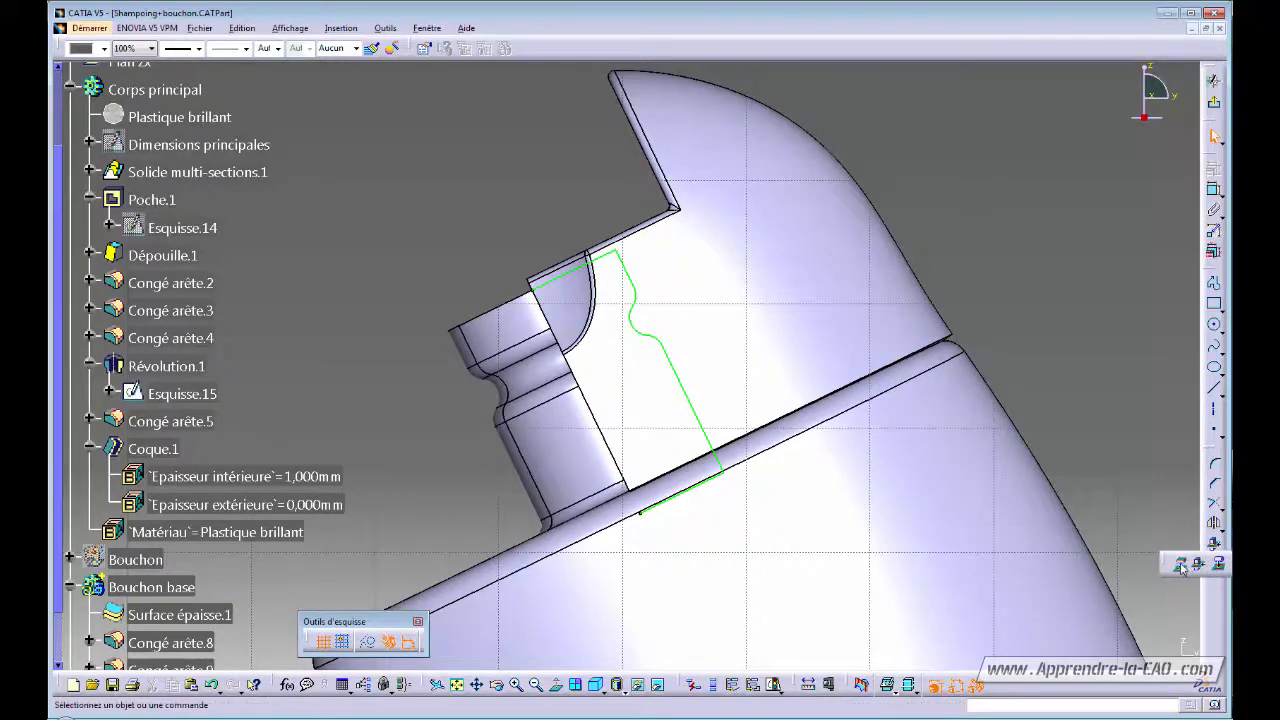
left_click(1181, 565)
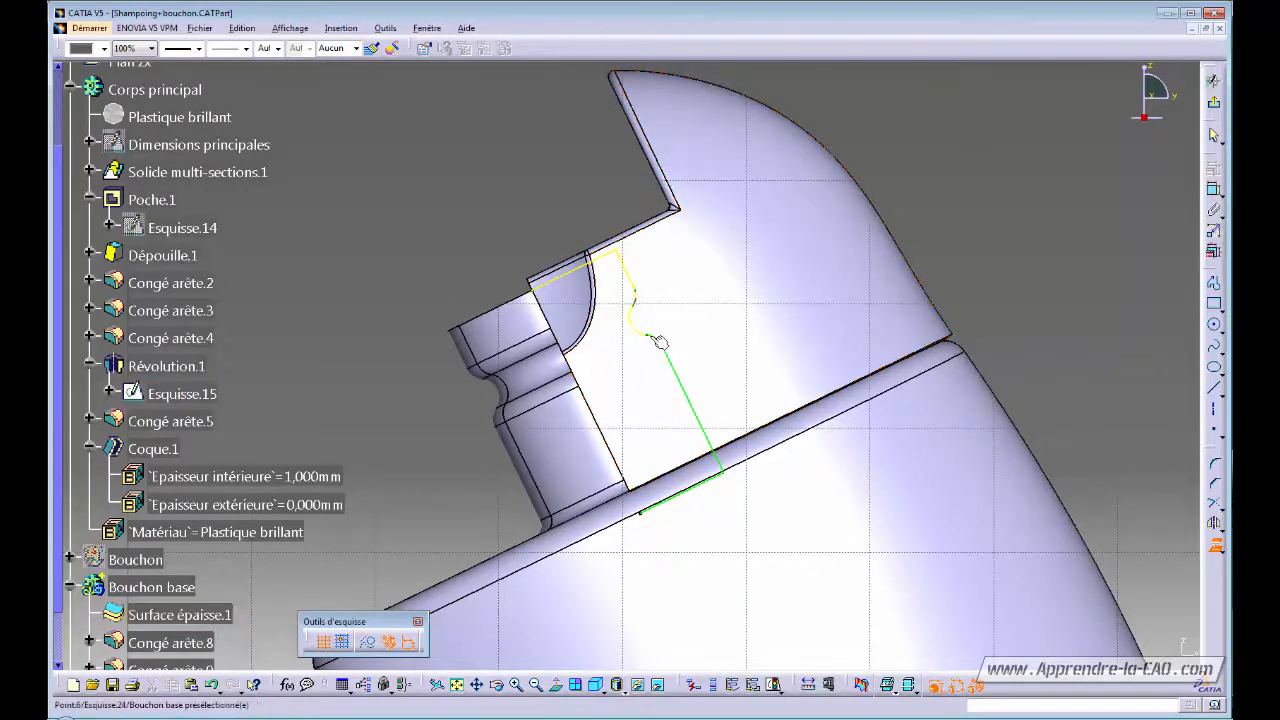
left_click(673, 373)
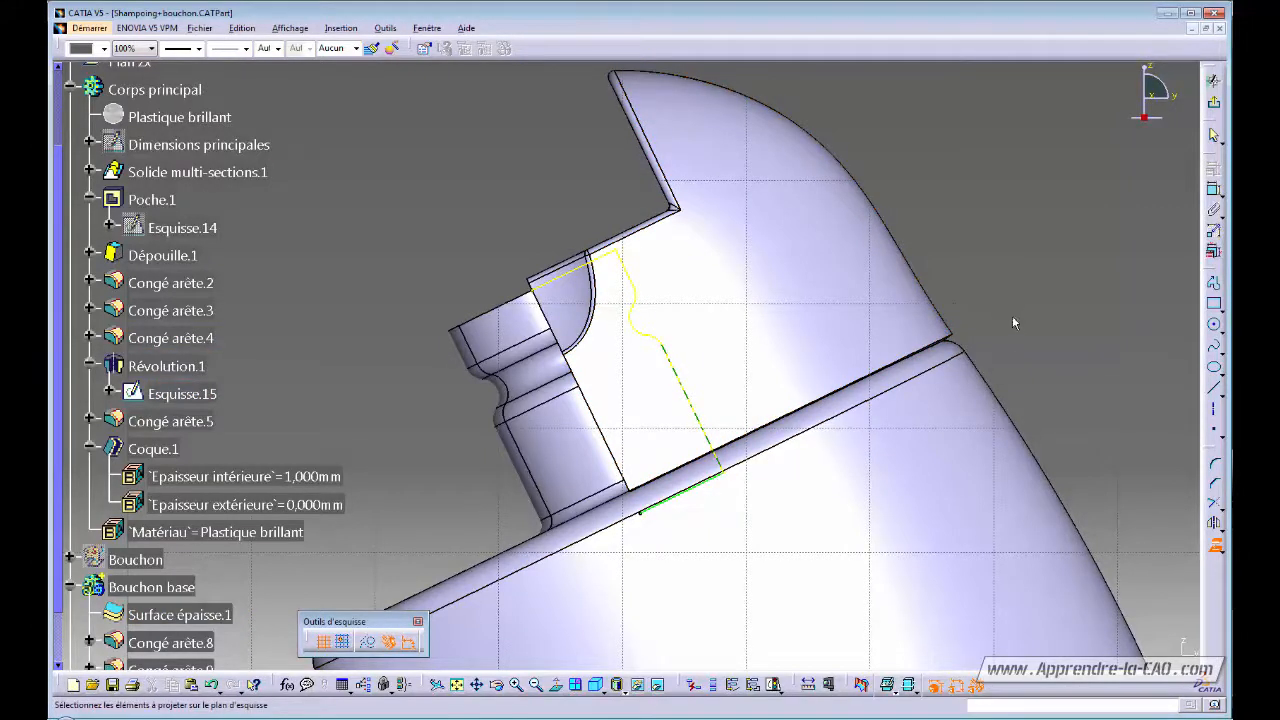
left_click(1215, 545)
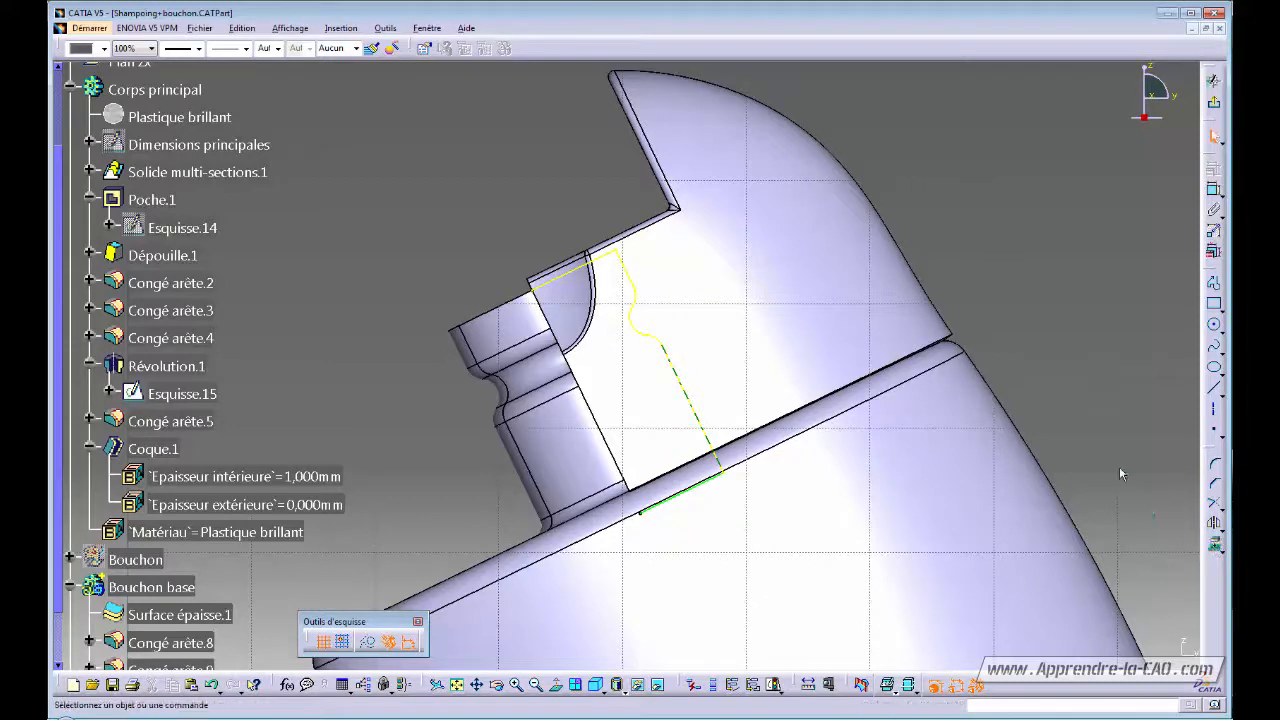
left_click(1091, 469)
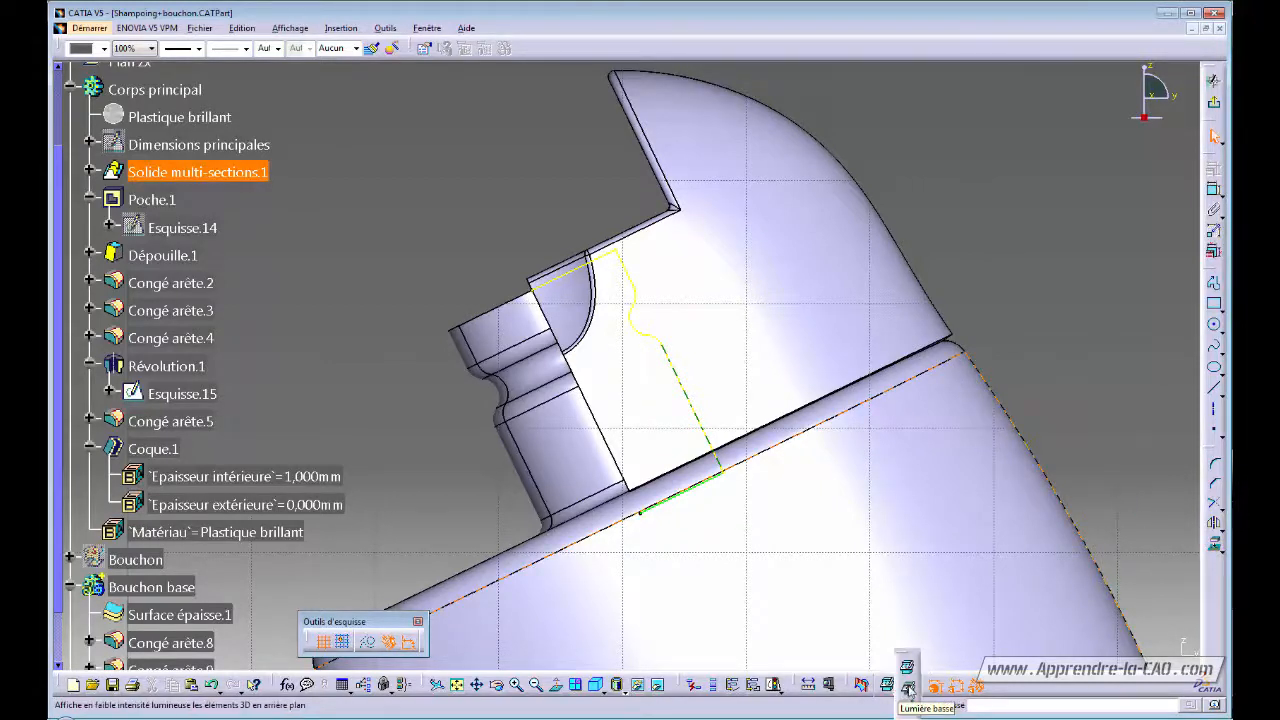
left_click(907, 688)
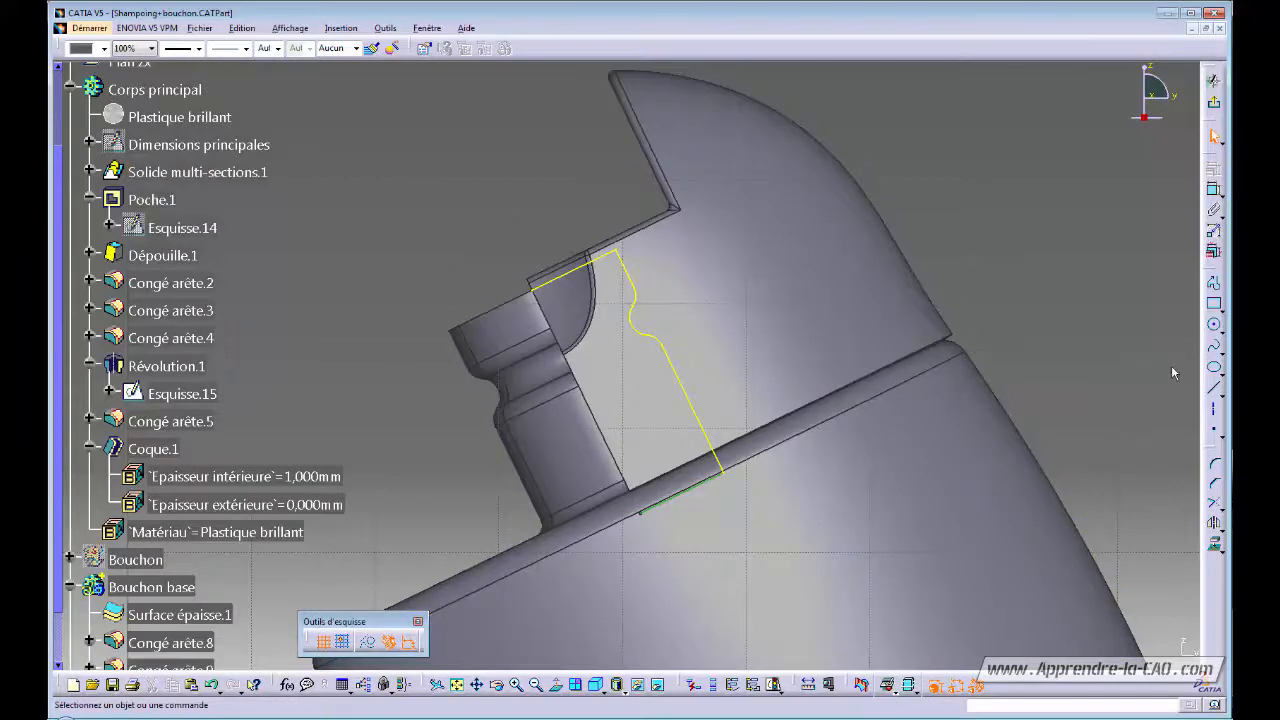
- Draw an axis starting at the outer corner of the projected top line and running up away from the neck
left_click(1215, 412)
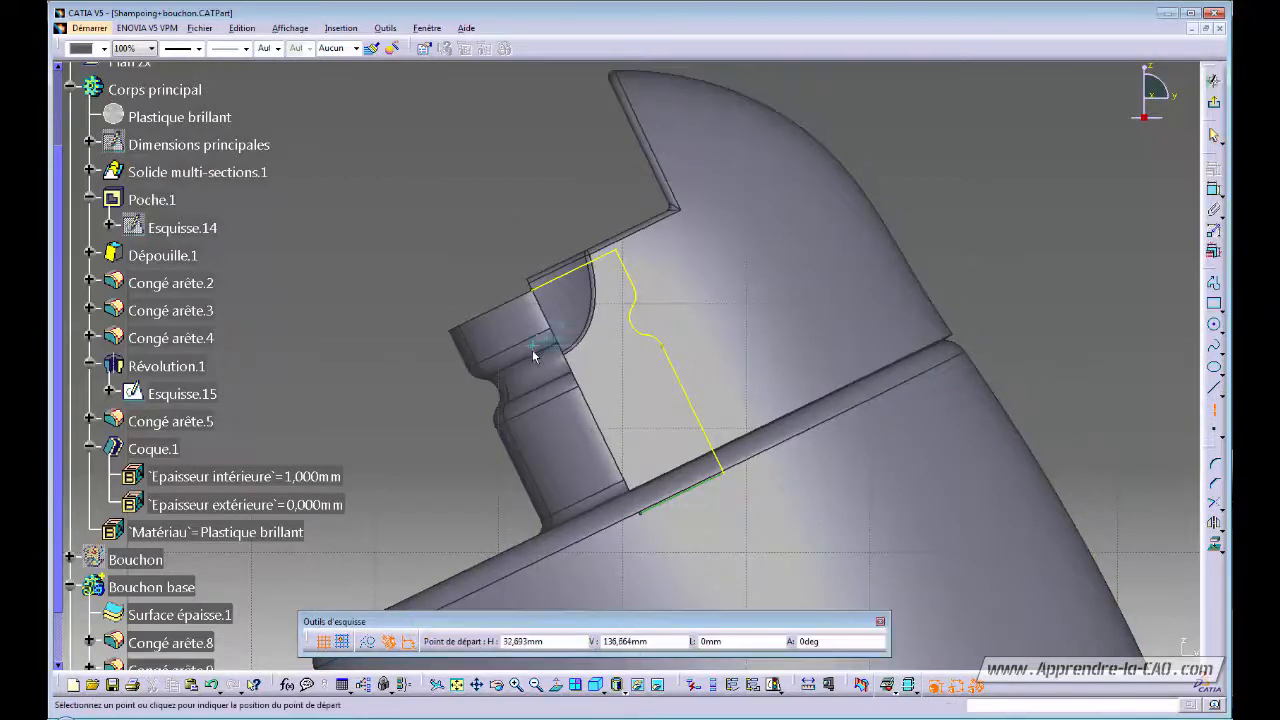
left_click(530, 285)
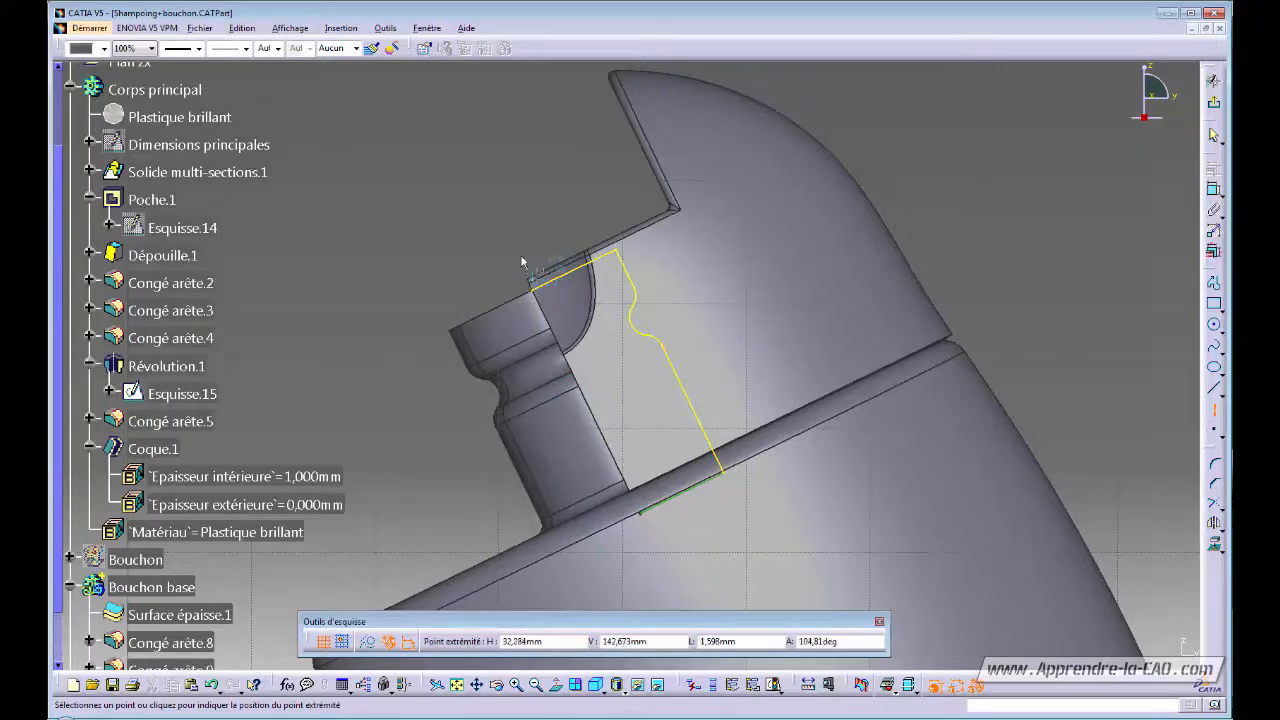
left_click(481, 148)
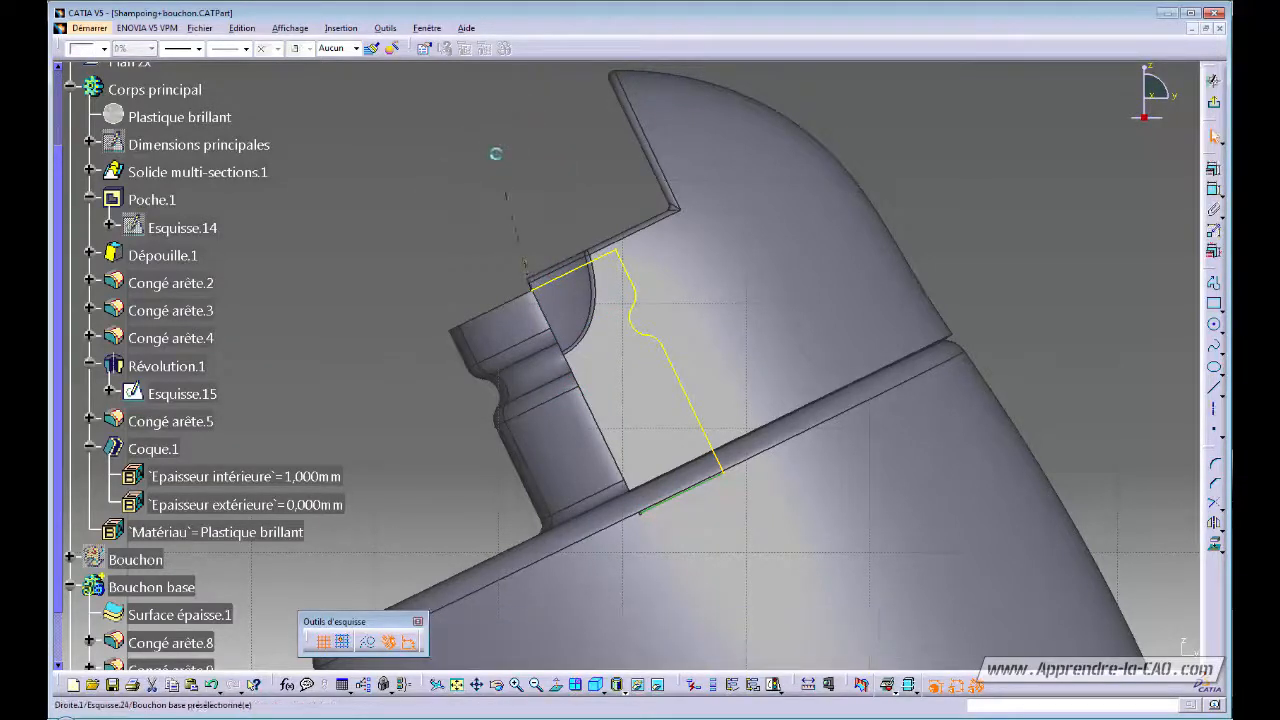
- Constrain the axis parallel to the projected neck profile's long straight side
left_click(573, 283, "ctrl")
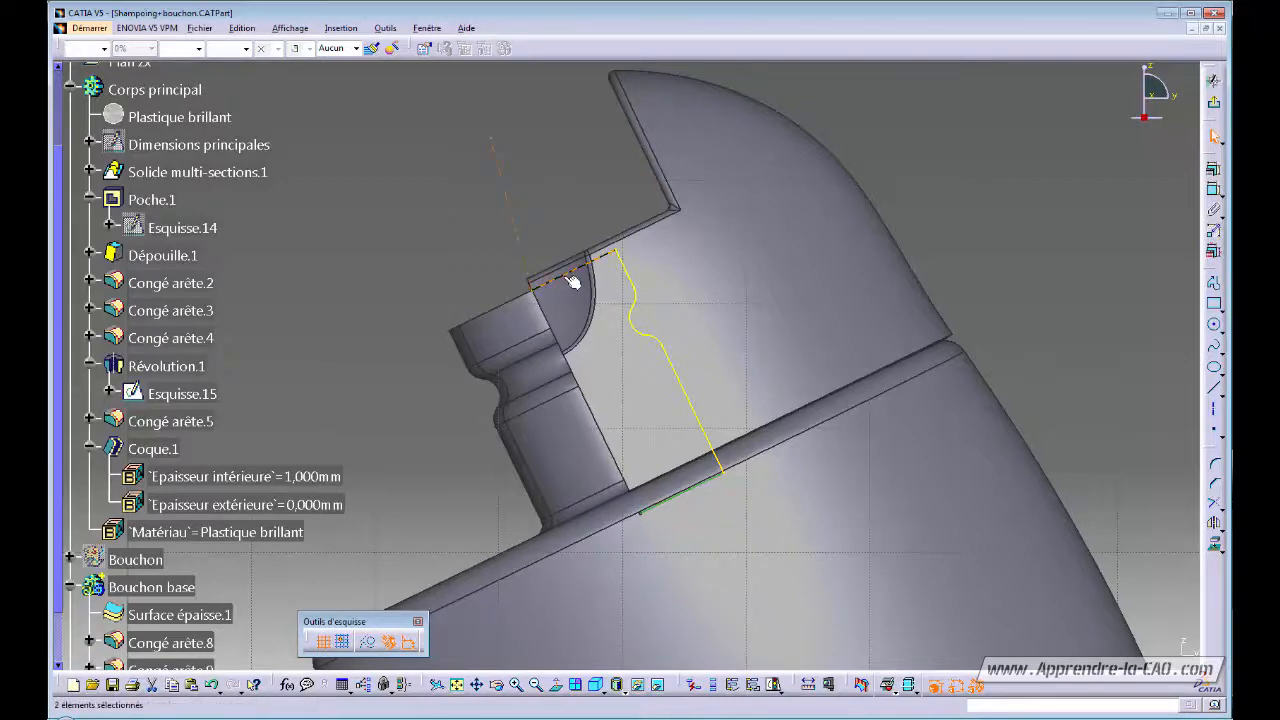
left_click(573, 269, "ctrl")
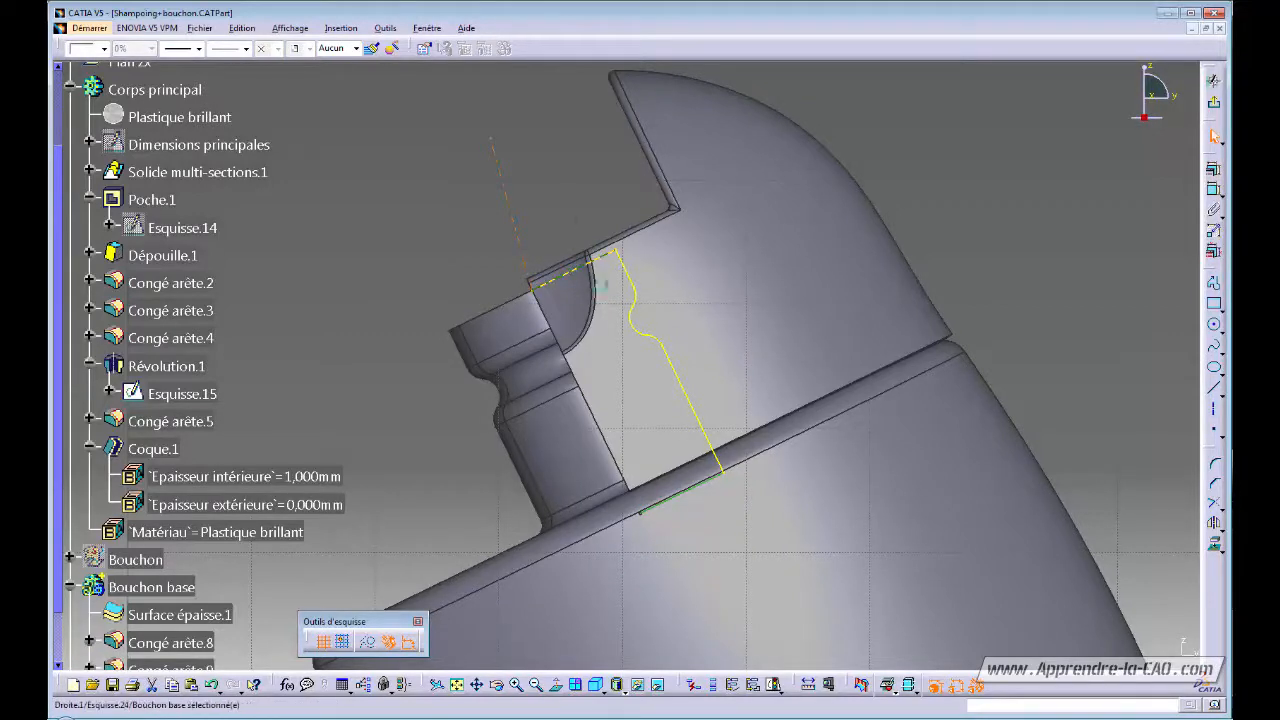
left_click(683, 389, "ctrl")
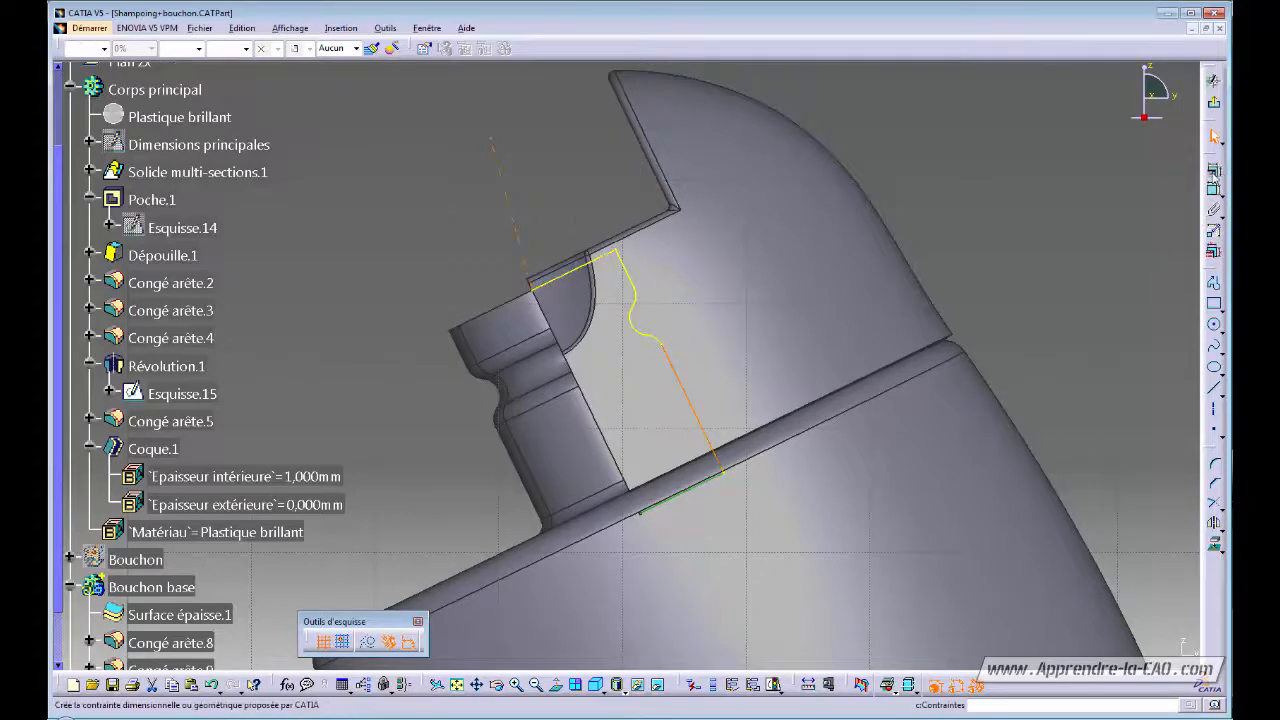
left_click(1208, 213)
left_click(1097, 453)
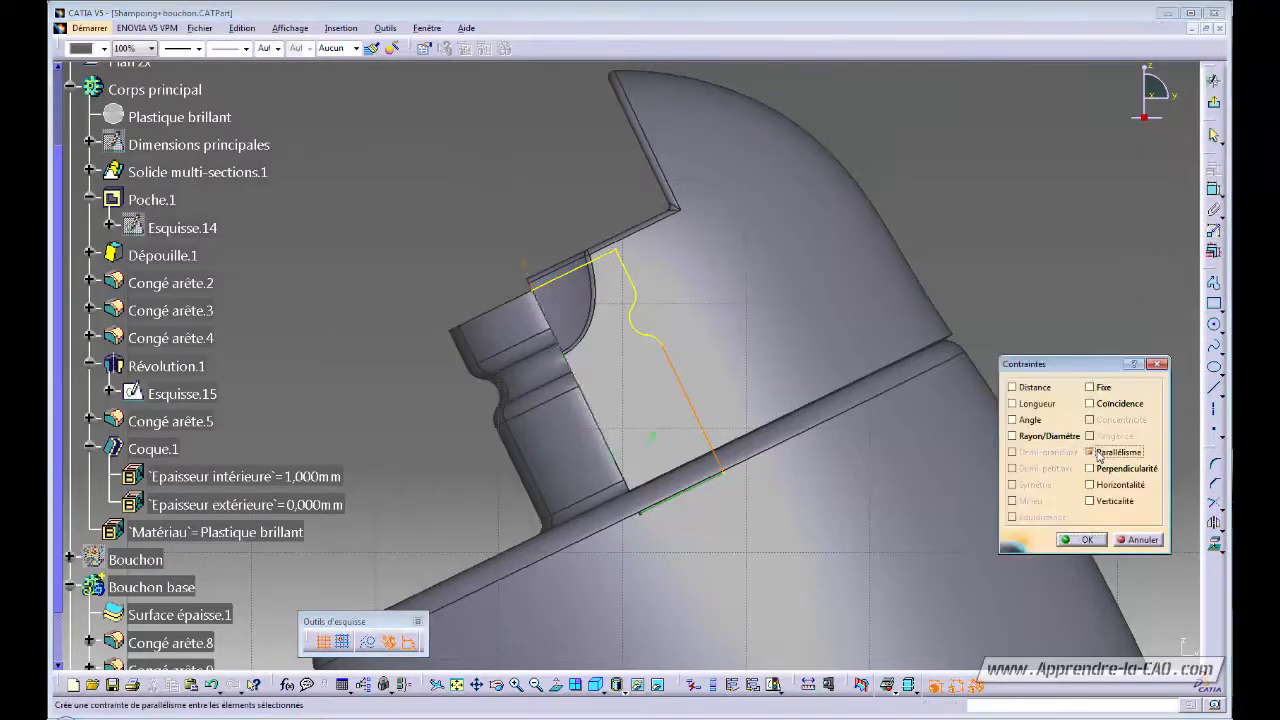
left_click(1080, 539)
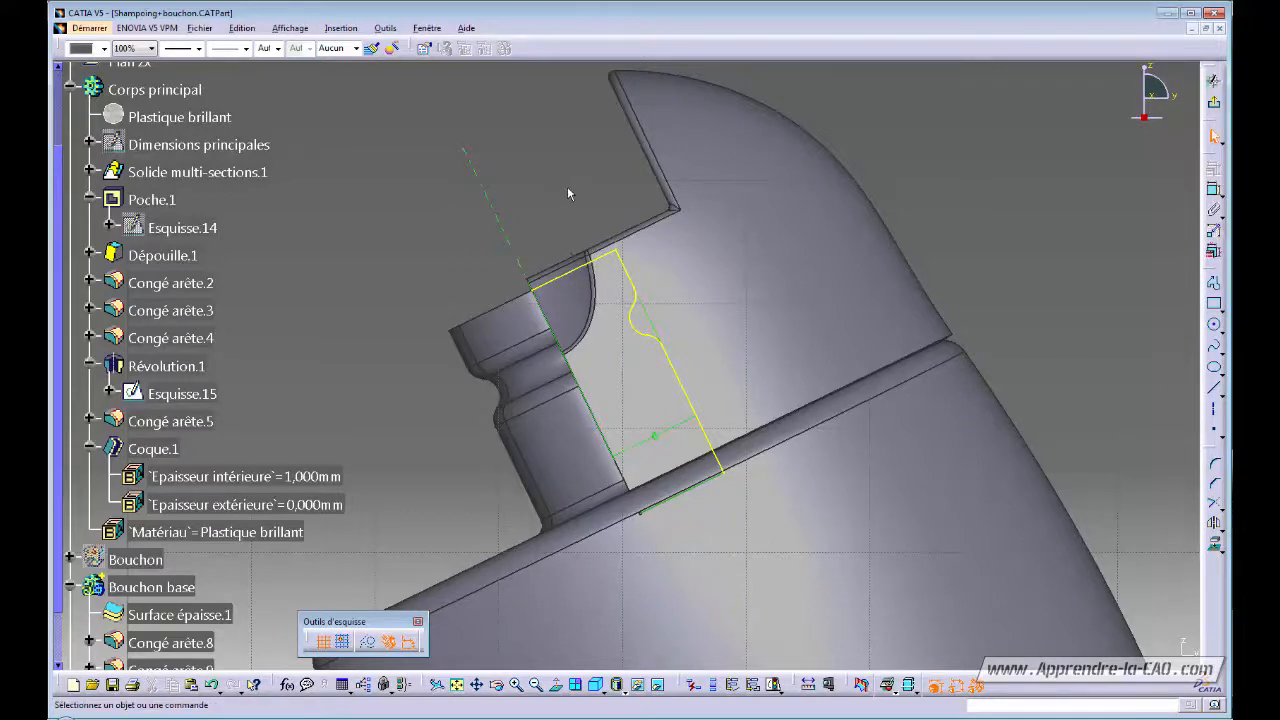
- Convert all the projected neck profile lines to construction geometry, leaving the axis out of the selection
left_click_drag(544, 207, 755, 553)
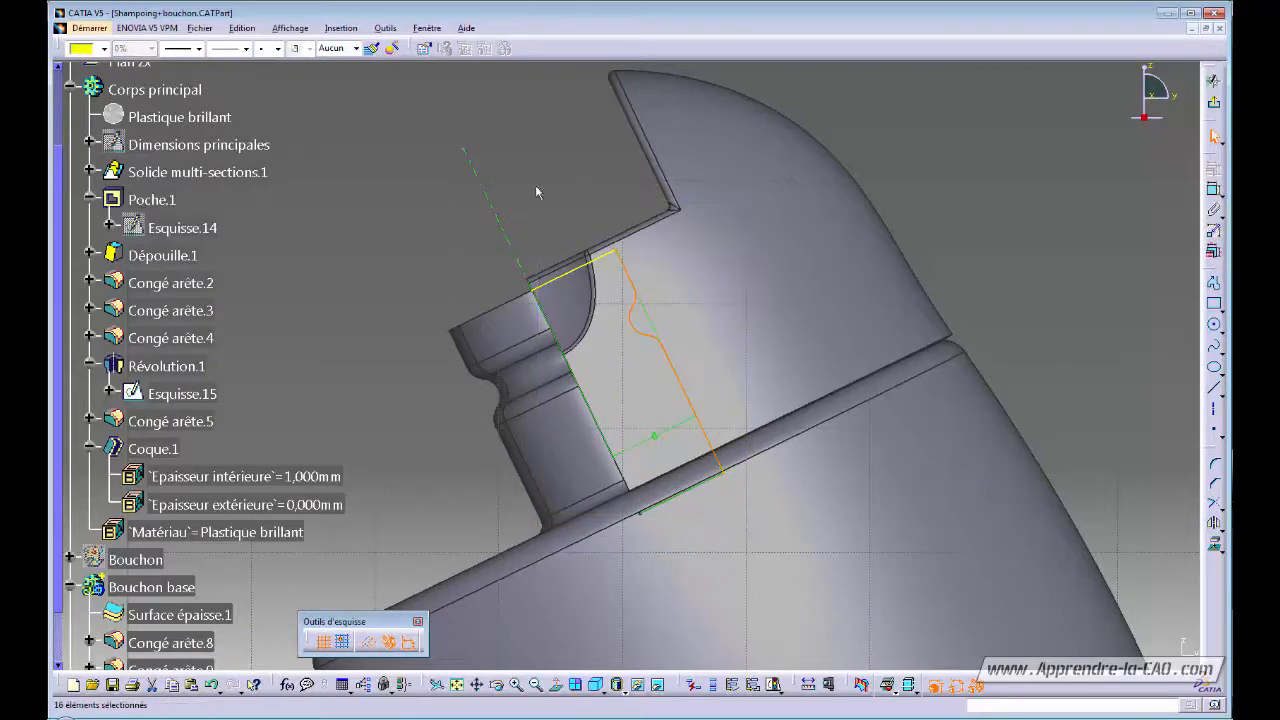
left_click_drag(440, 114, 826, 616)
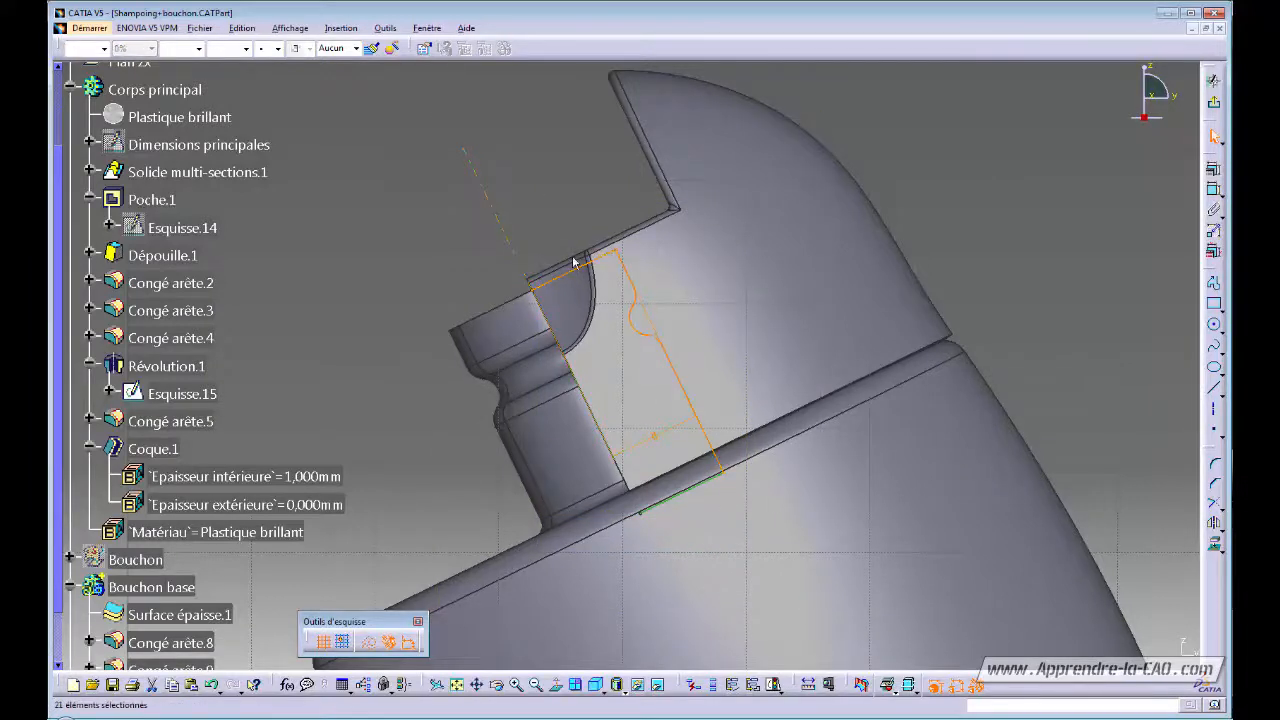
left_click(495, 201, "ctrl")
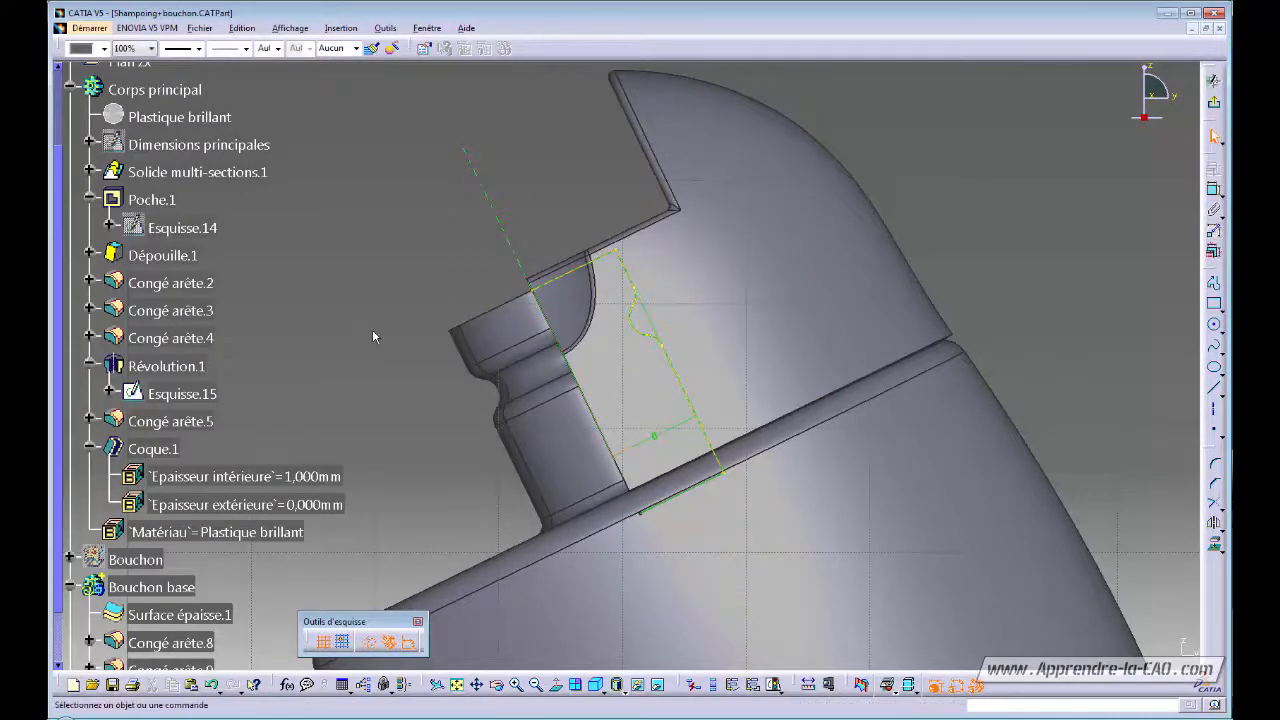
- Sketch an open profile just outside the projected neck contour: a line from the cap ledge, two opposite arcs and a short outward line
mouse_move(606, 547)
middle_mouse_down()
mouse_move(611, 594)
mouse_move(625, 540)
middle_mouse_up()
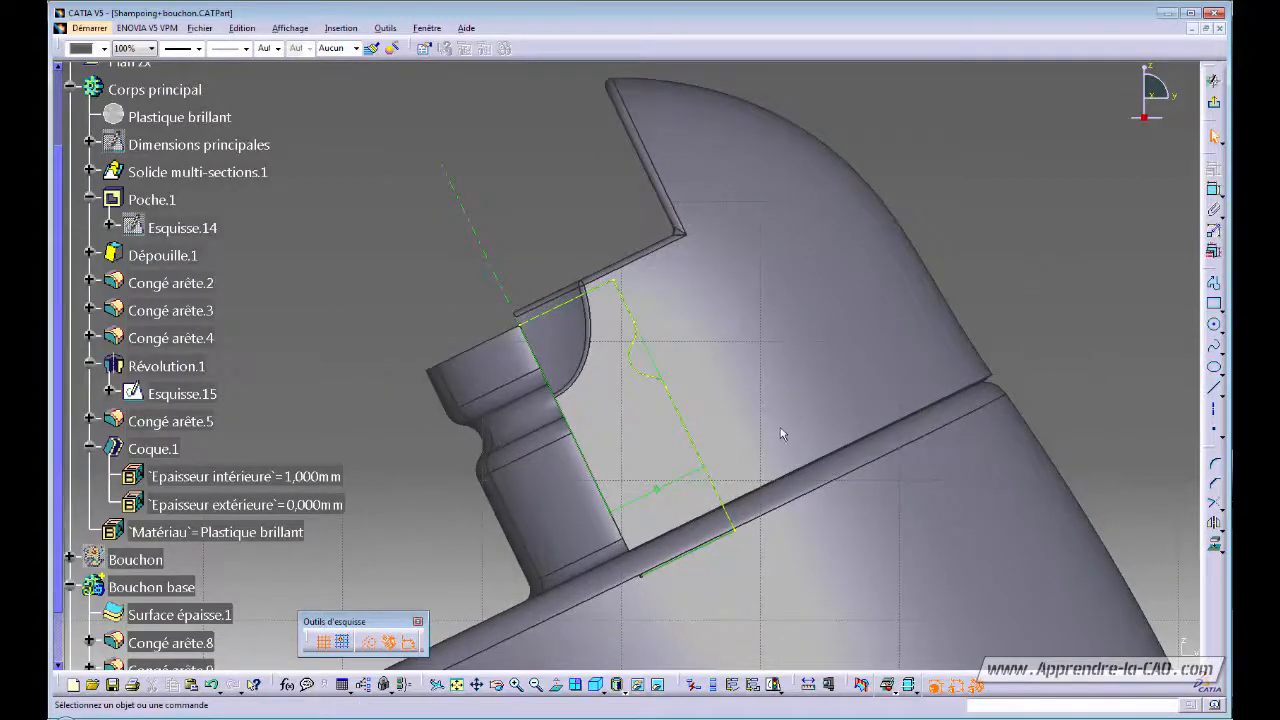
middle_click_drag(782, 433, 786, 413)
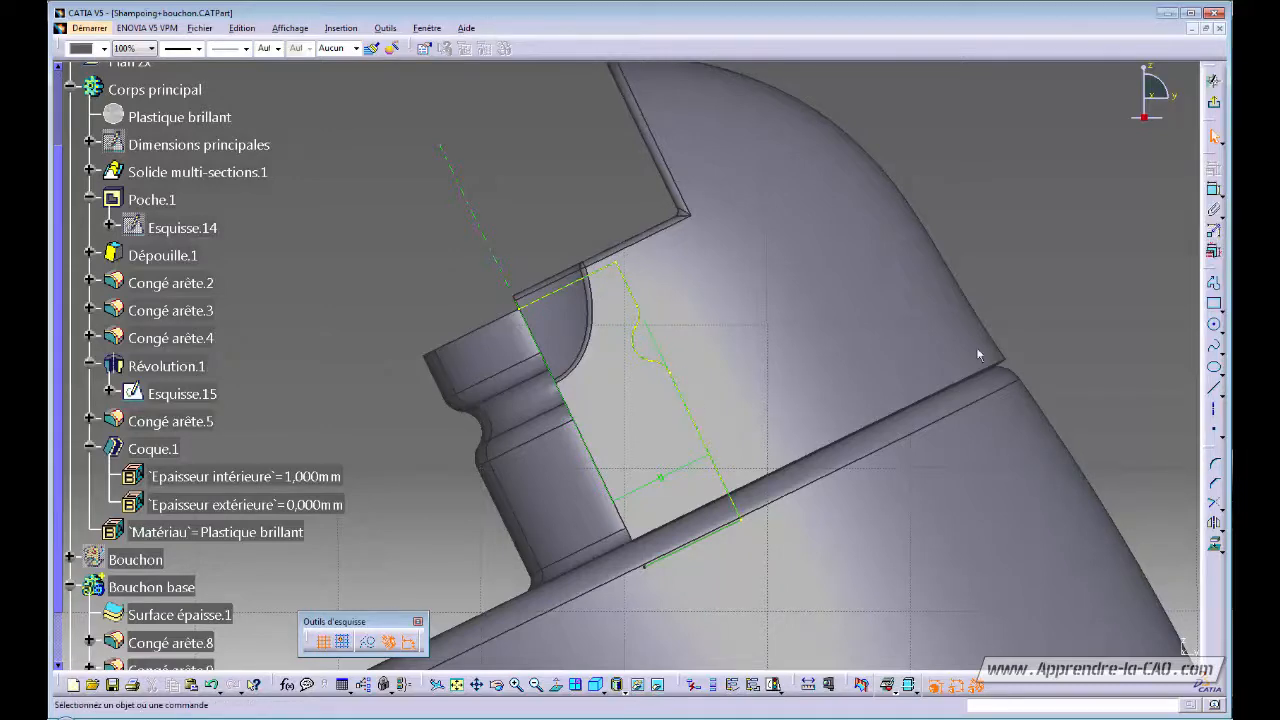
left_click(1214, 303)
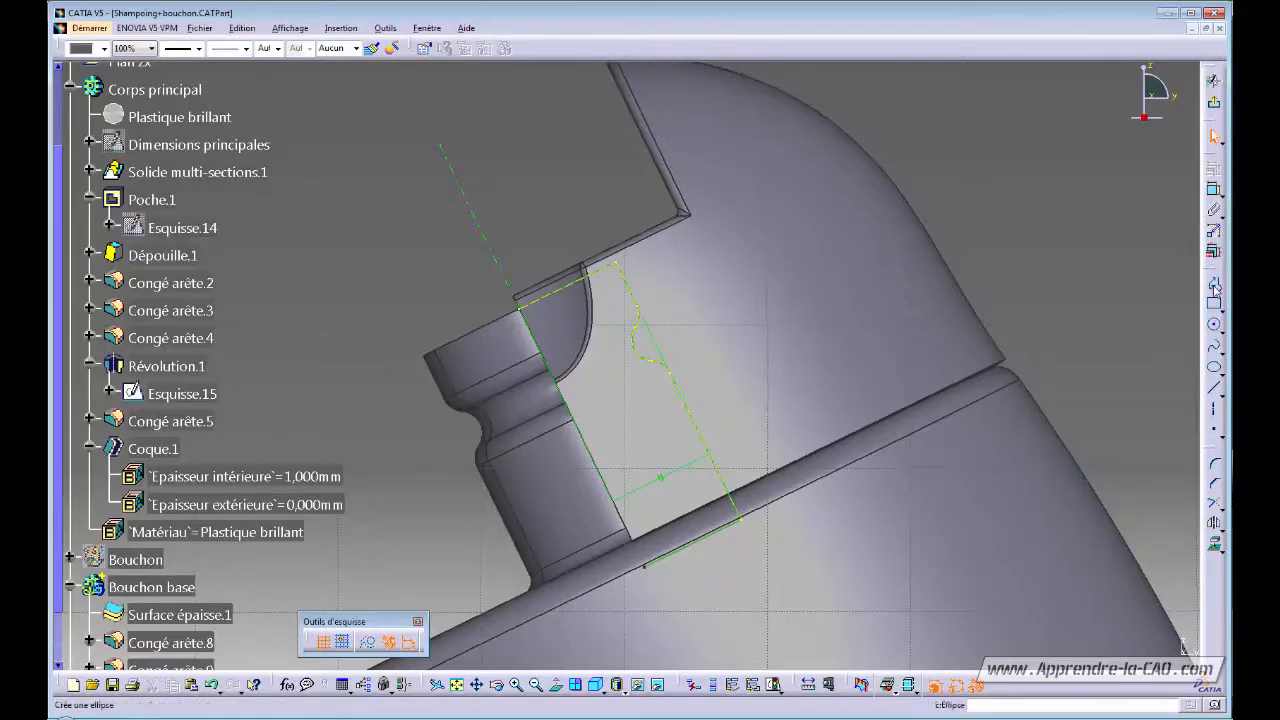
mouse_move(608, 454)
middle_mouse_down("ctrl")
mouse_move(580, 463)
mouse_move(669, 406)
middle_mouse_up("ctrl")
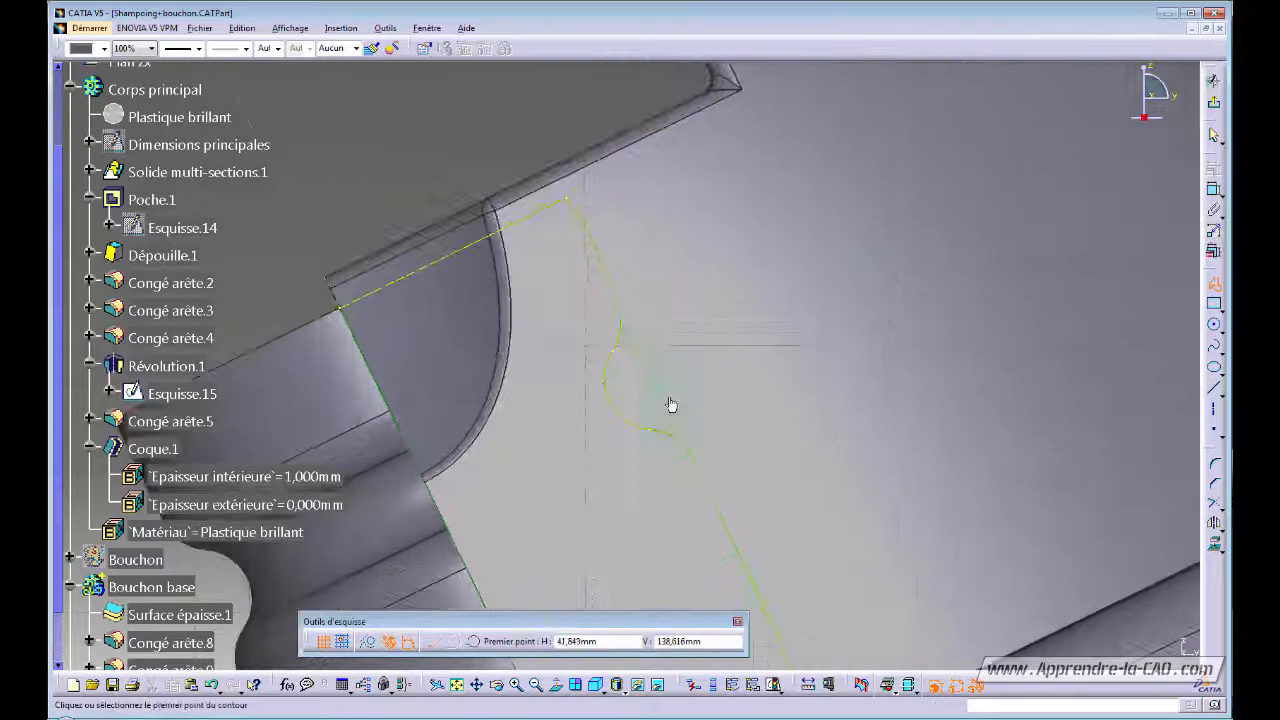
left_click(564, 174)
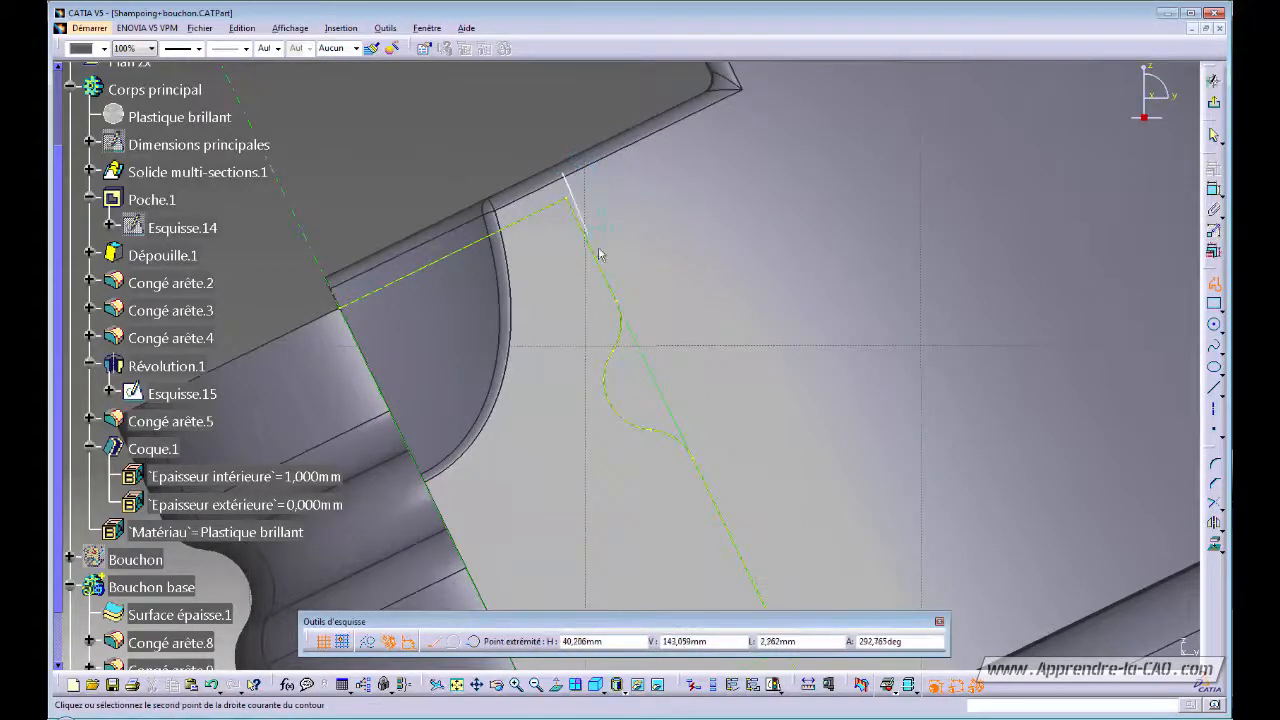
left_click(630, 320)
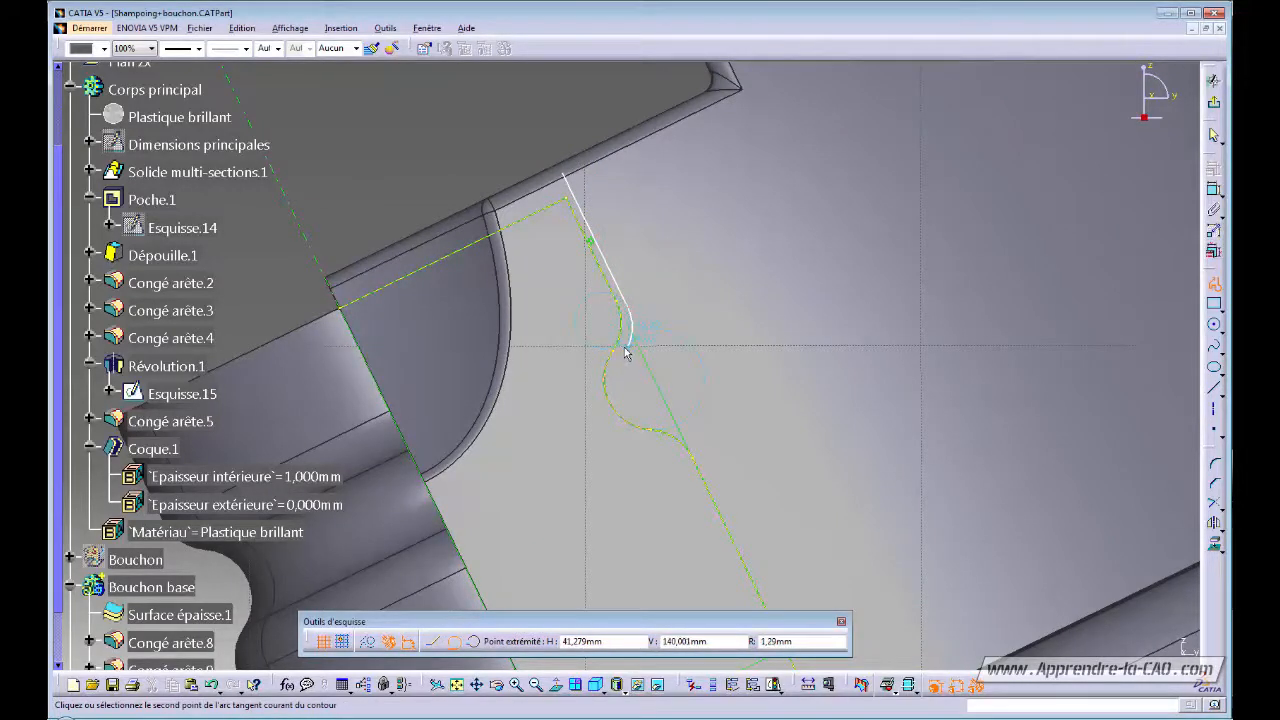
left_click(662, 419)
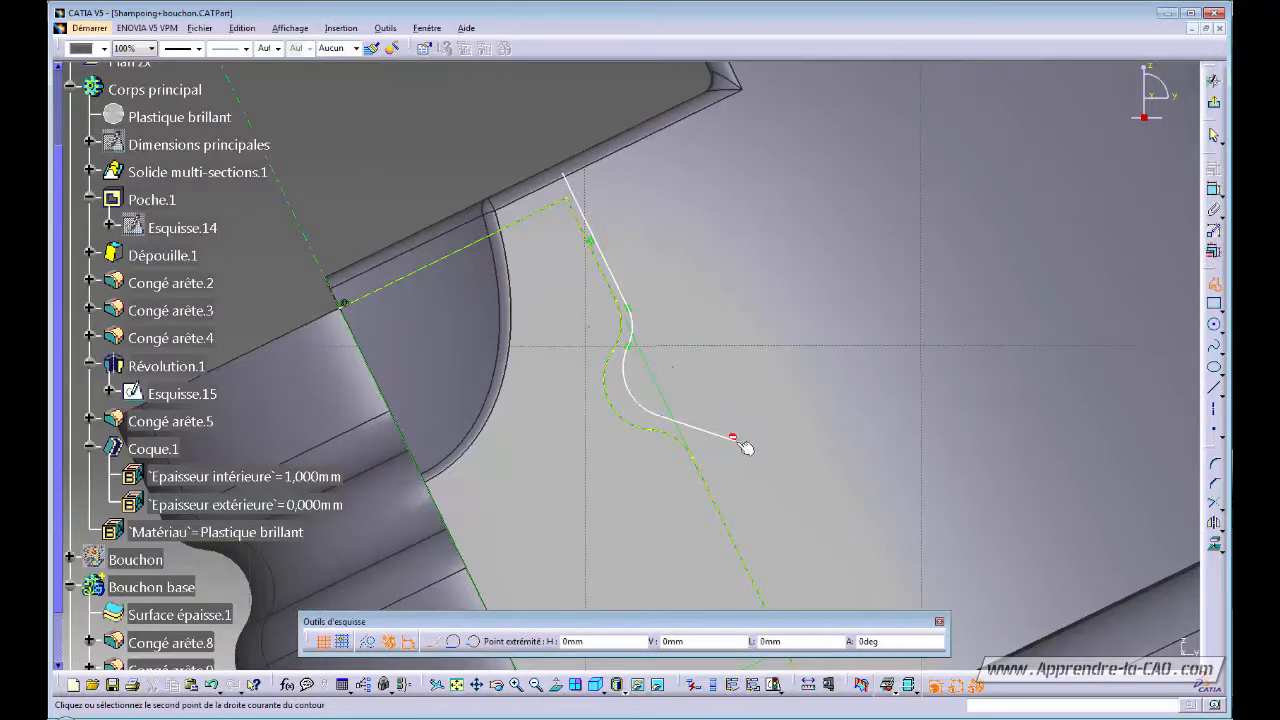
double_click(735, 439)
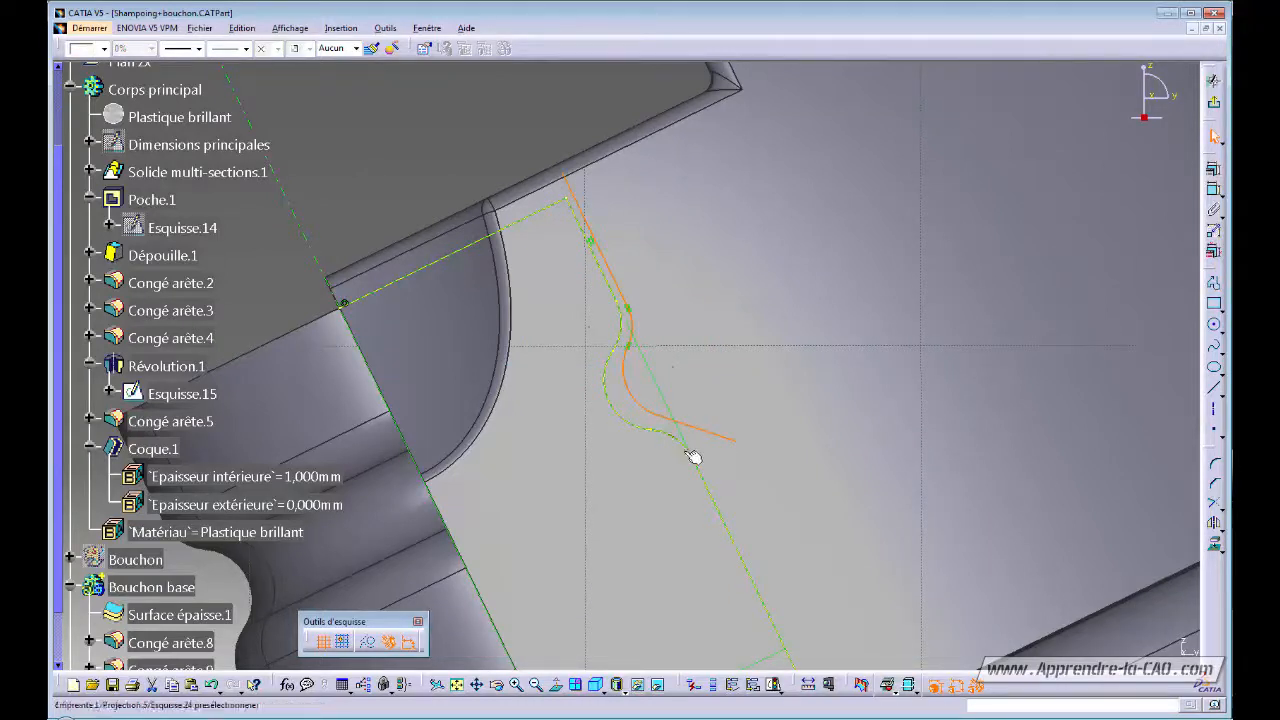
- Delete the unwanted constraint linking the short end line to the neck profile's corner, and make that line tangent to its adjoining arc
left_click(345, 307)
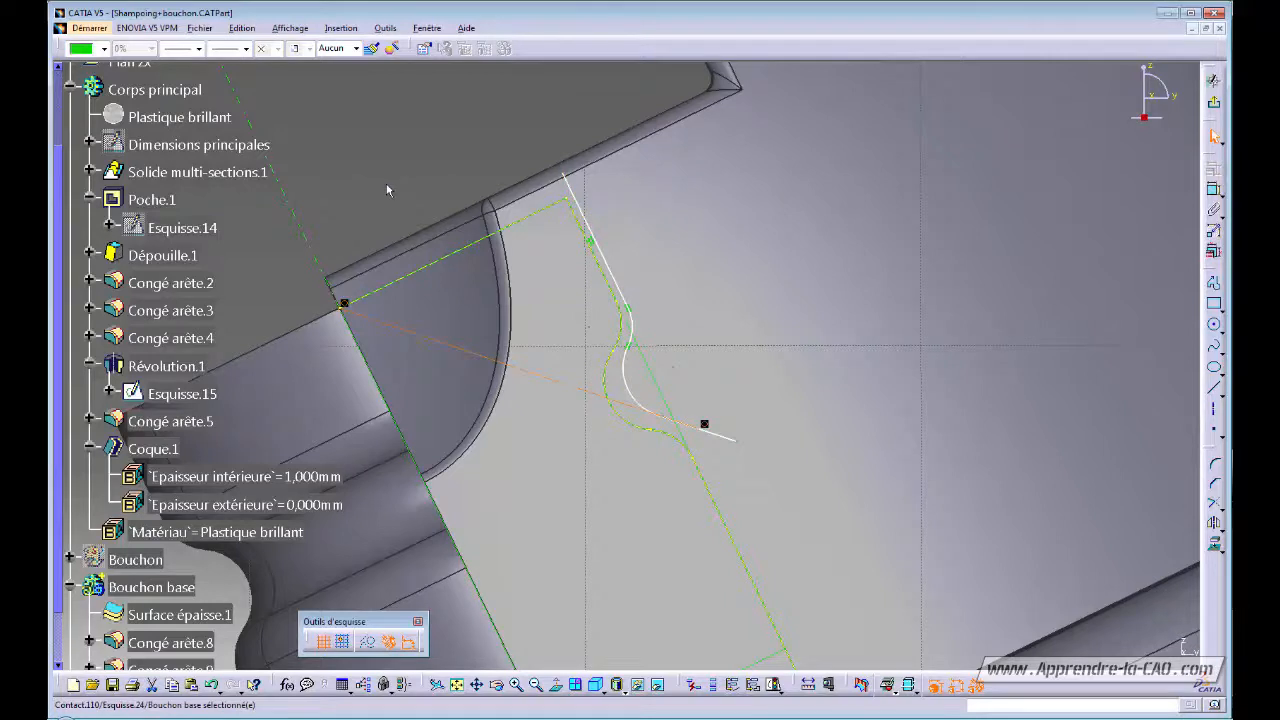
key("Delete")
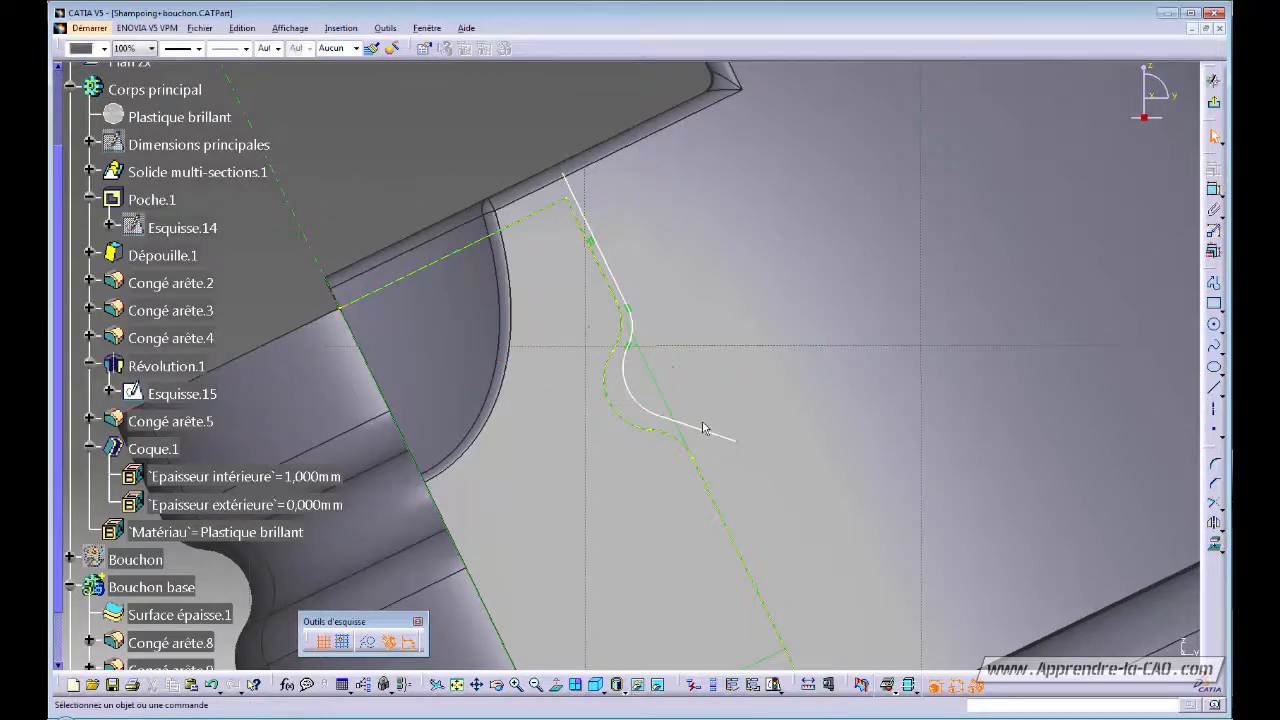
left_click(705, 430)
left_click(657, 416, "ctrl")
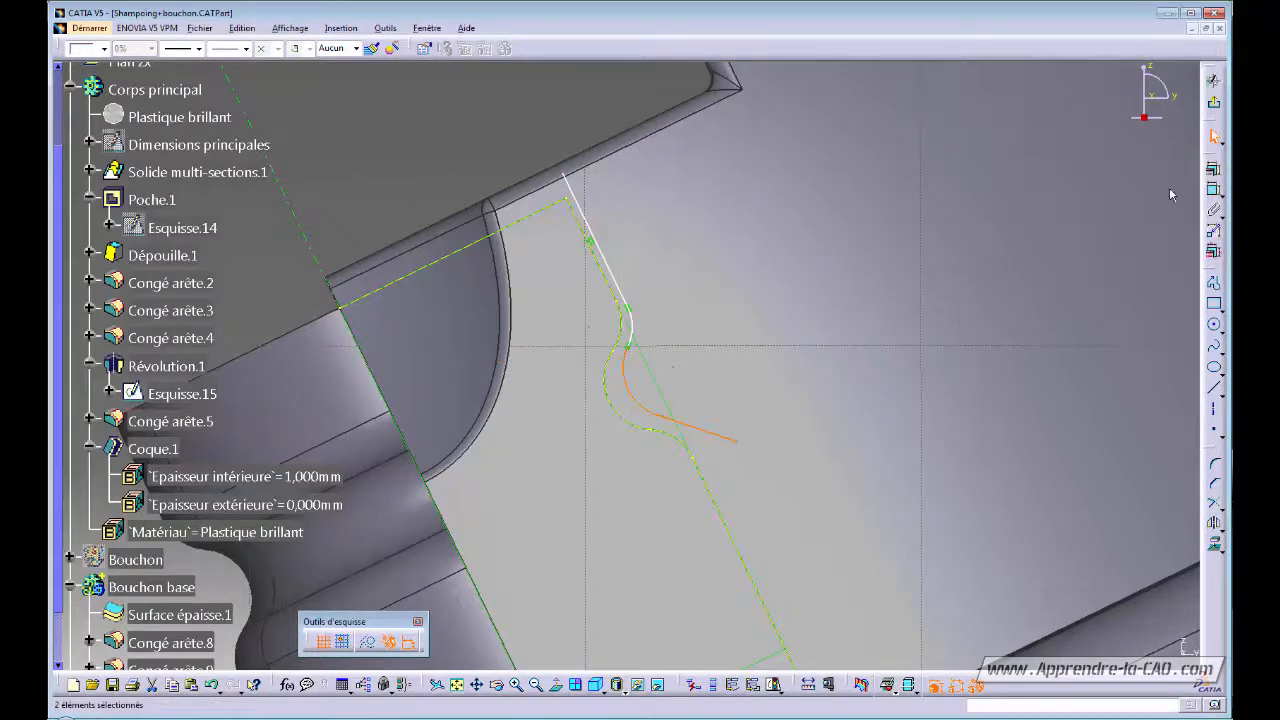
left_click(1213, 168)
left_click(1100, 437)
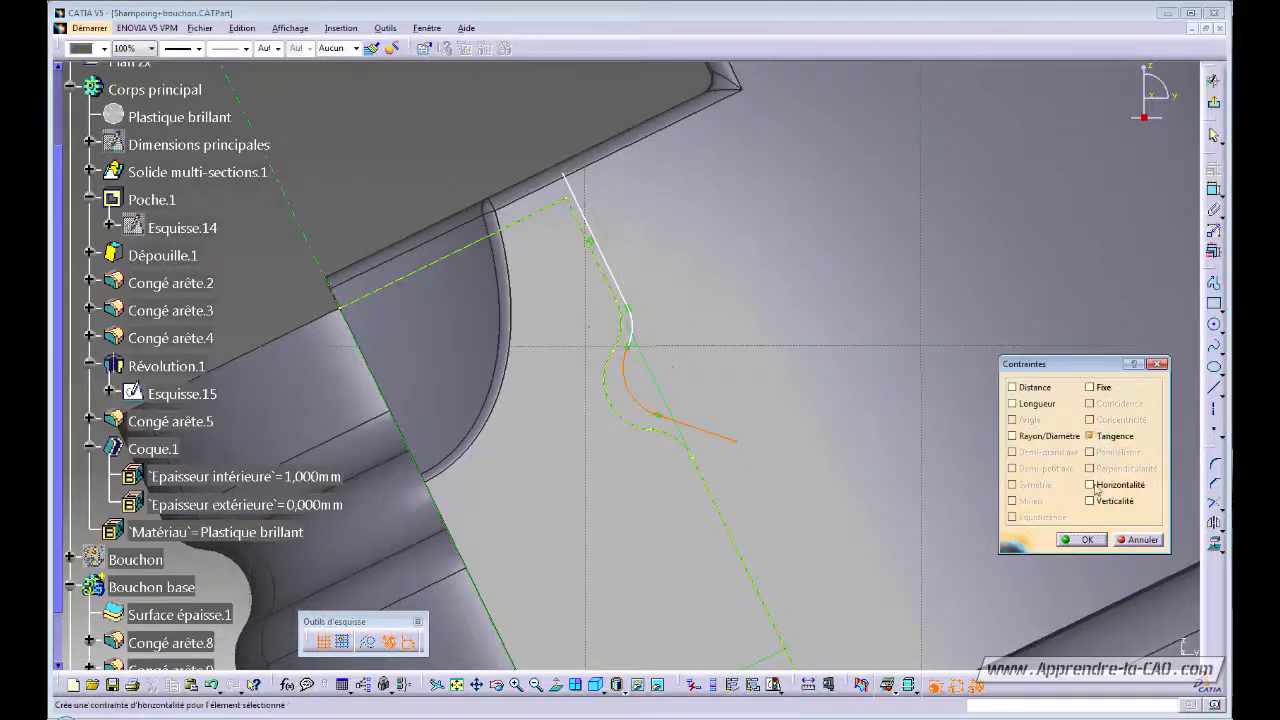
left_click(1084, 539)
- Shorten the outward end line of the profile and move the arcs closer to the projected neck contour
mouse_move(666, 277)
middle_mouse_down()
mouse_move(751, 371)
mouse_move(697, 357)
mouse_move(716, 348)
middle_mouse_up()
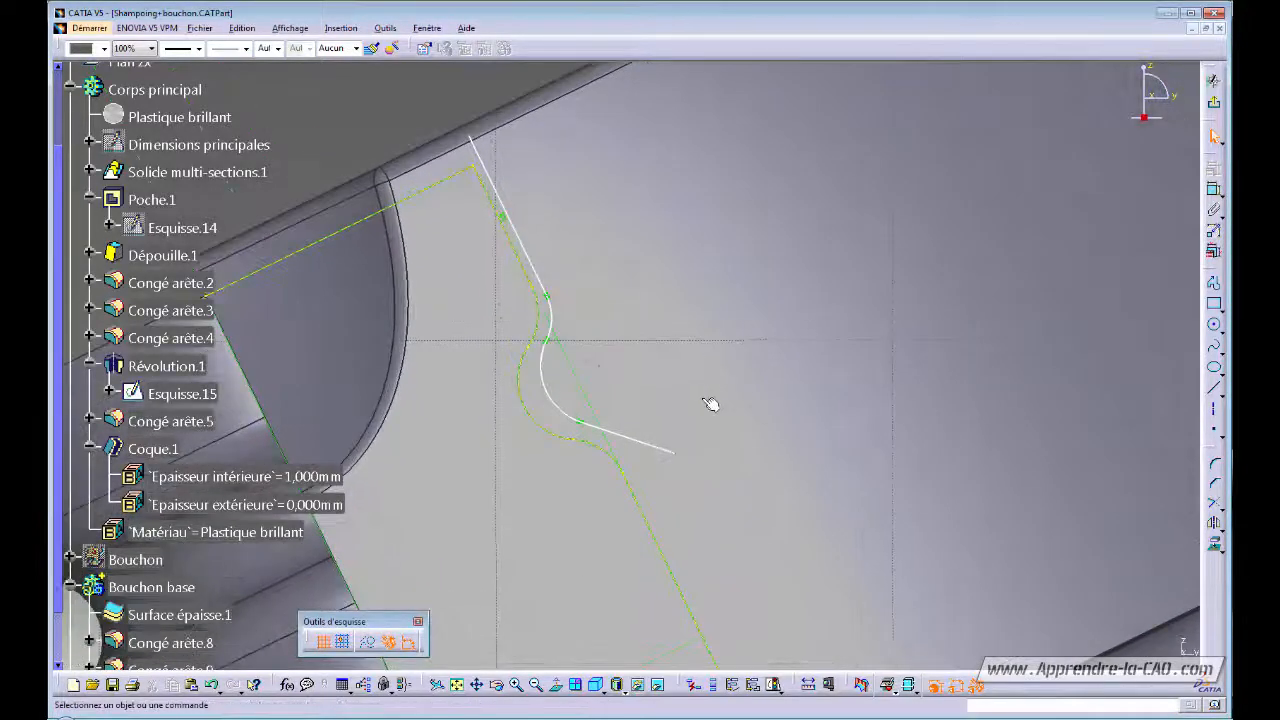
left_click_drag(674, 452, 634, 442)
middle_click_drag(640, 442, 670, 424)
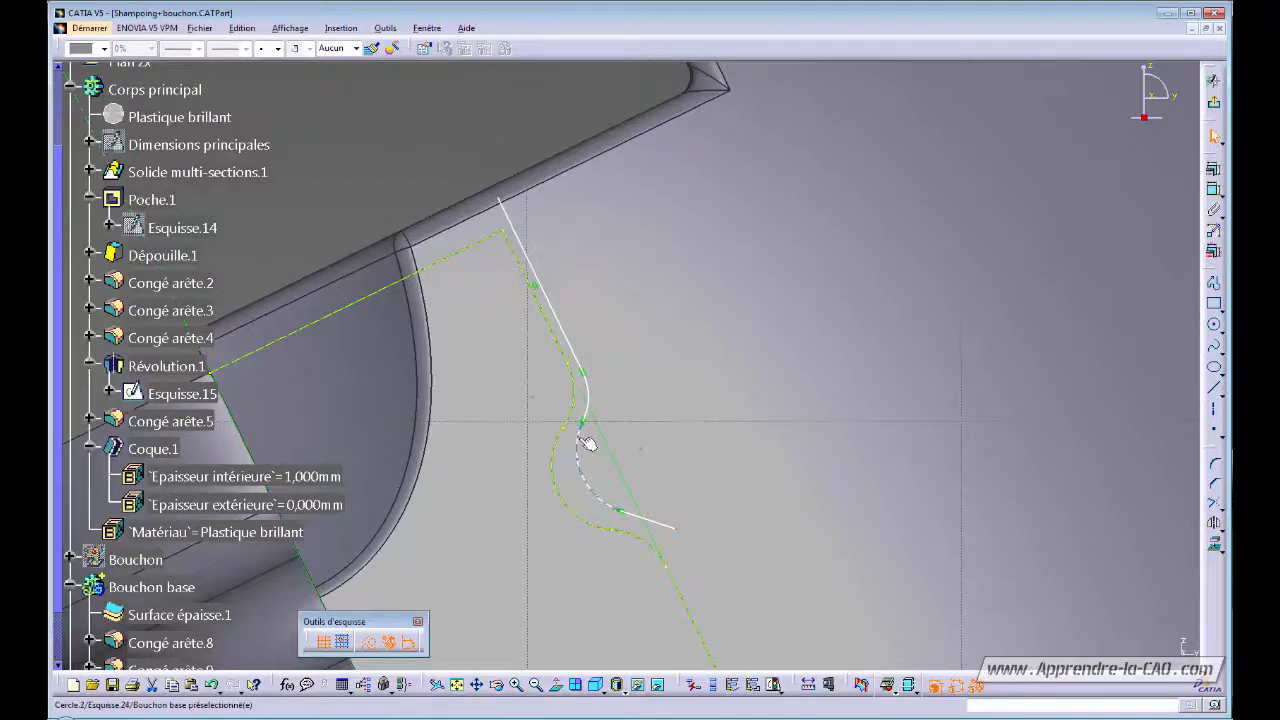
mouse_move(588, 443)
left_mouse_down()
mouse_move(596, 415)
mouse_move(583, 390)
left_mouse_up()
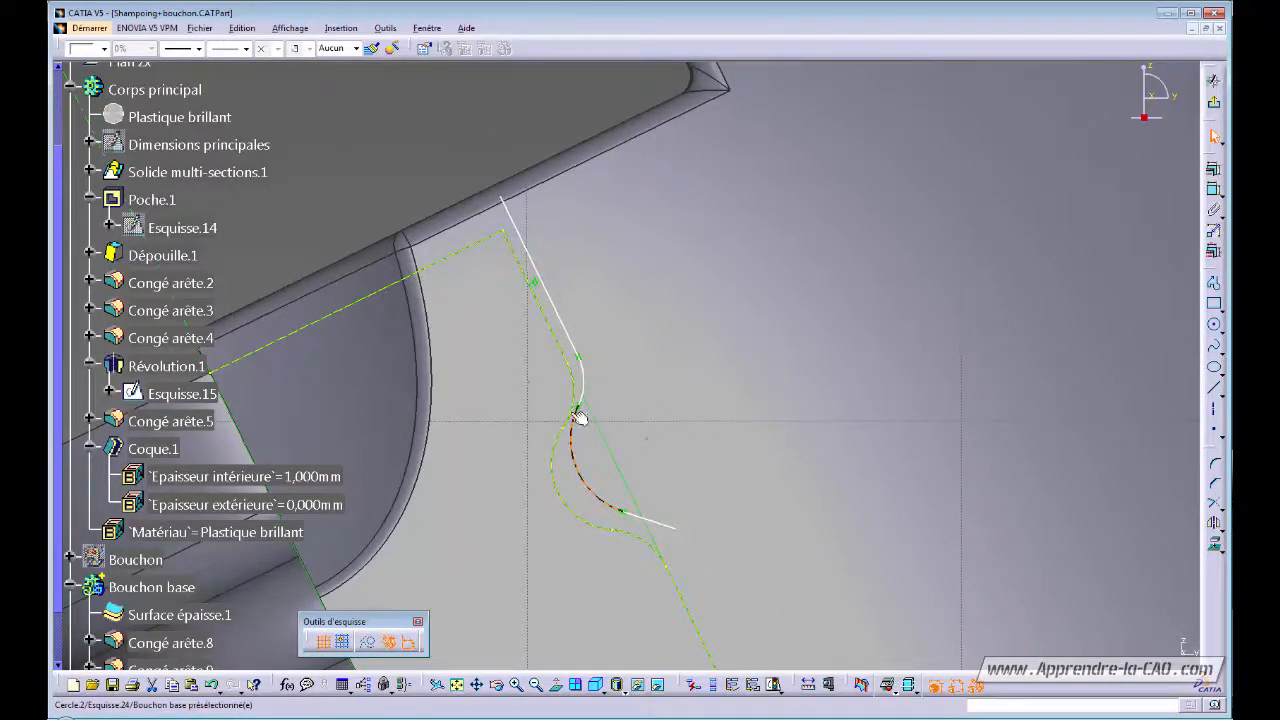
- Make the clip profile's lower arc tangent to the adjacent arc of the projected neck contour
left_click(576, 420, "ctrl")
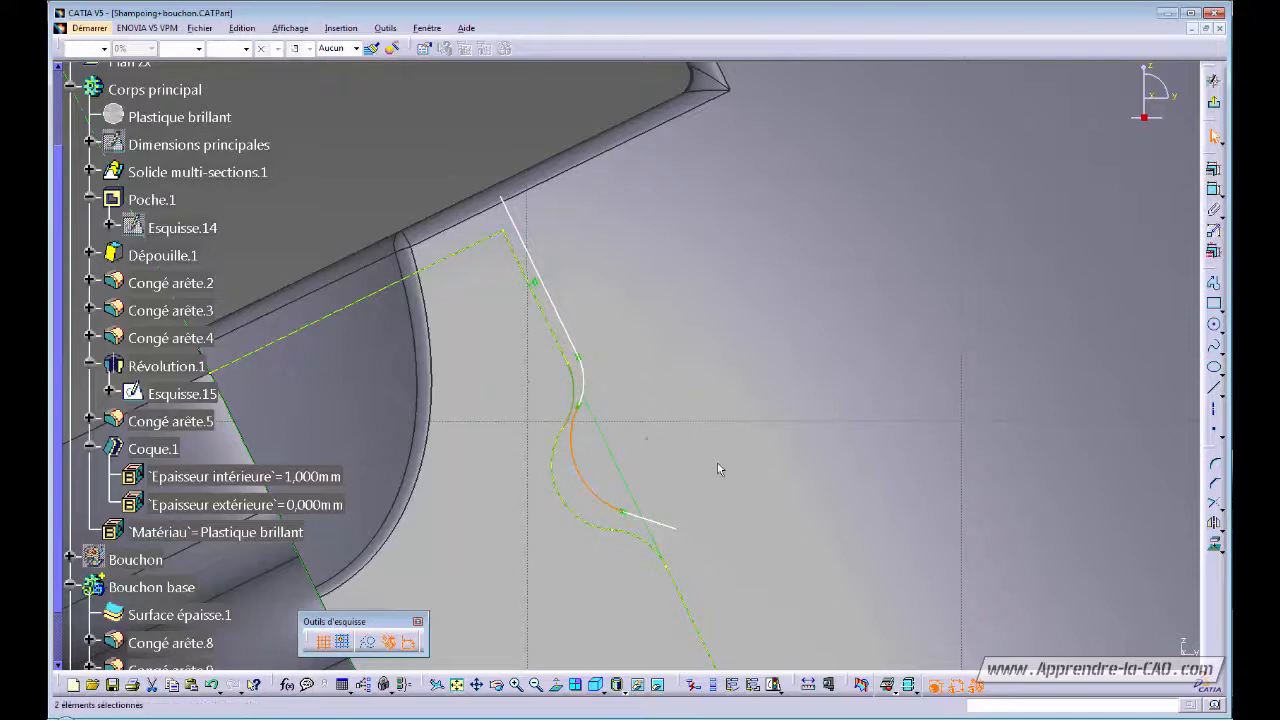
left_click(1213, 168)
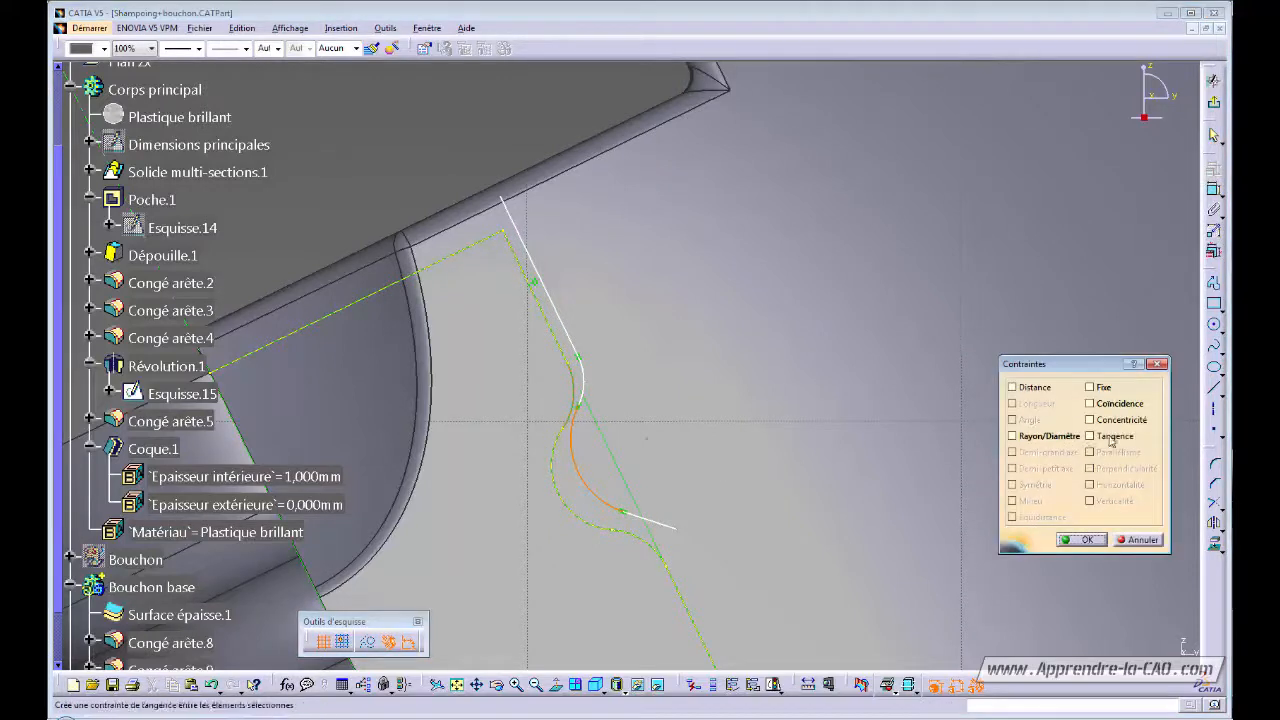
left_click(1090, 436)
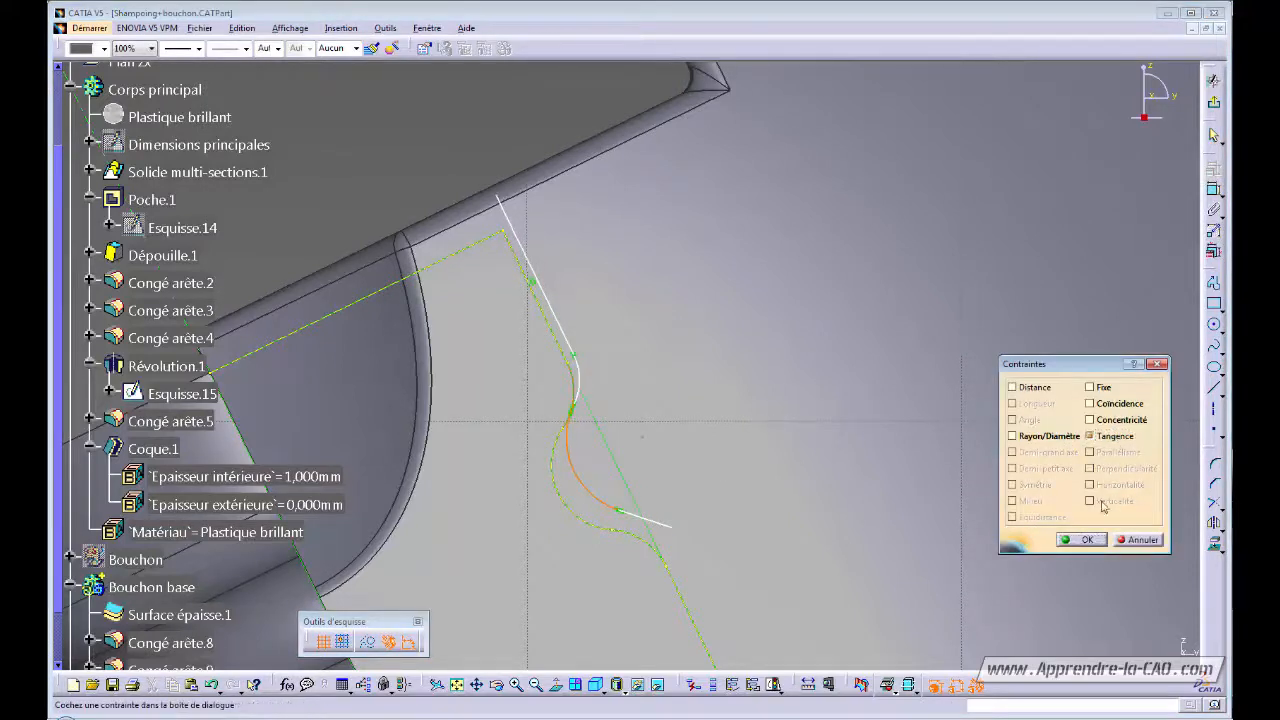
left_click(1084, 539)
mouse_move(668, 325)
middle_mouse_down()
mouse_move(740, 357)
mouse_move(760, 325)
middle_mouse_up()
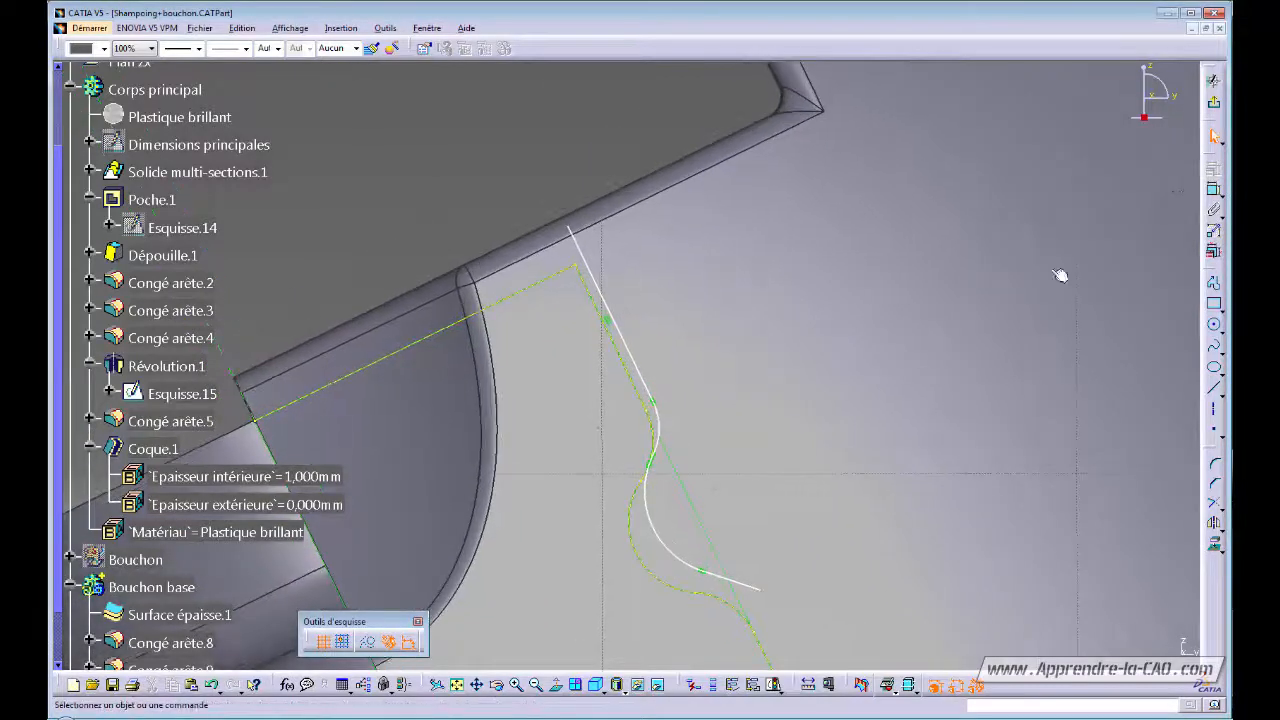
- Dimension the gap between the profile's straight line and the parallel projected neck line, and set it to 0.2 mm
left_click(1213, 189)
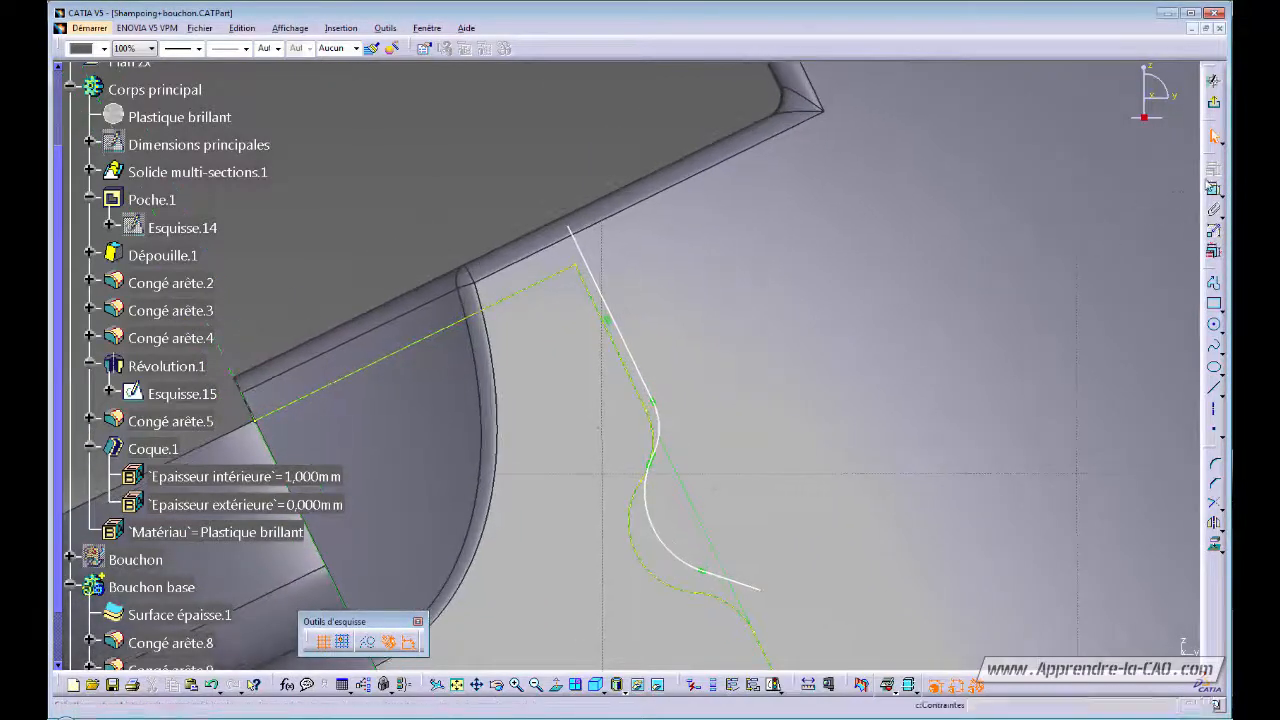
left_click(598, 296)
left_click(547, 203)
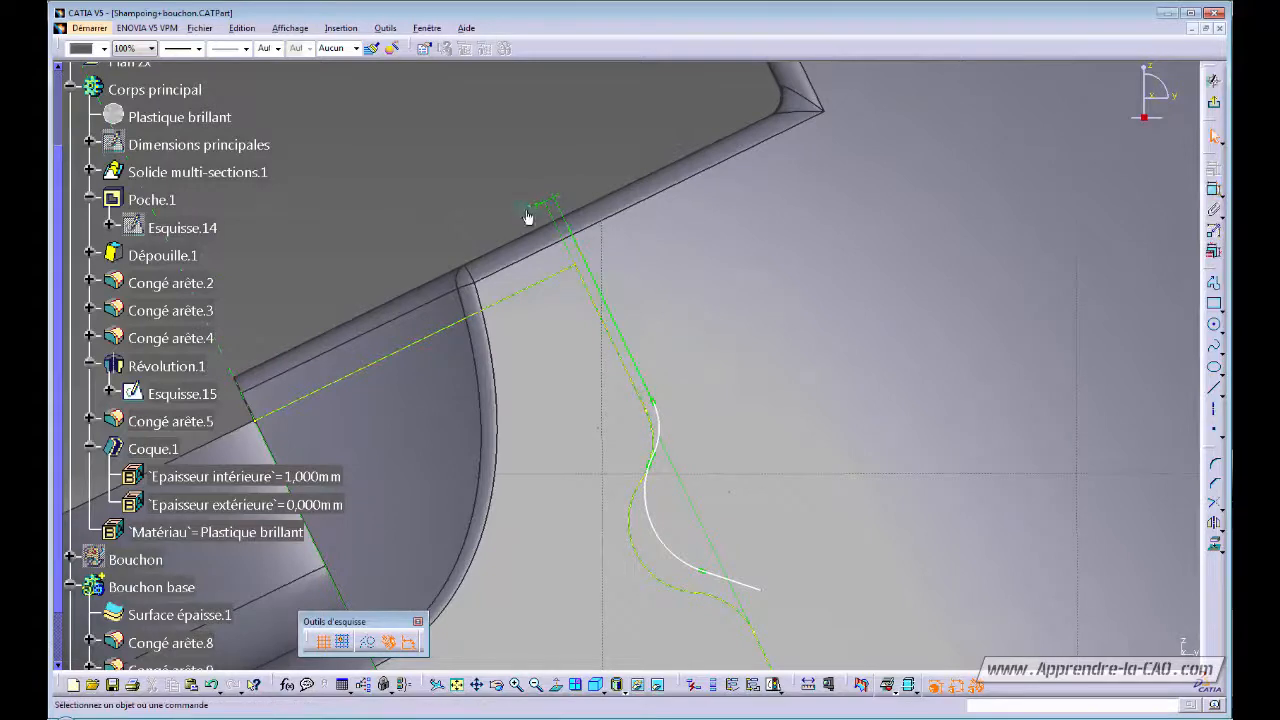
double_click(535, 210)
type("0")
key("Return")
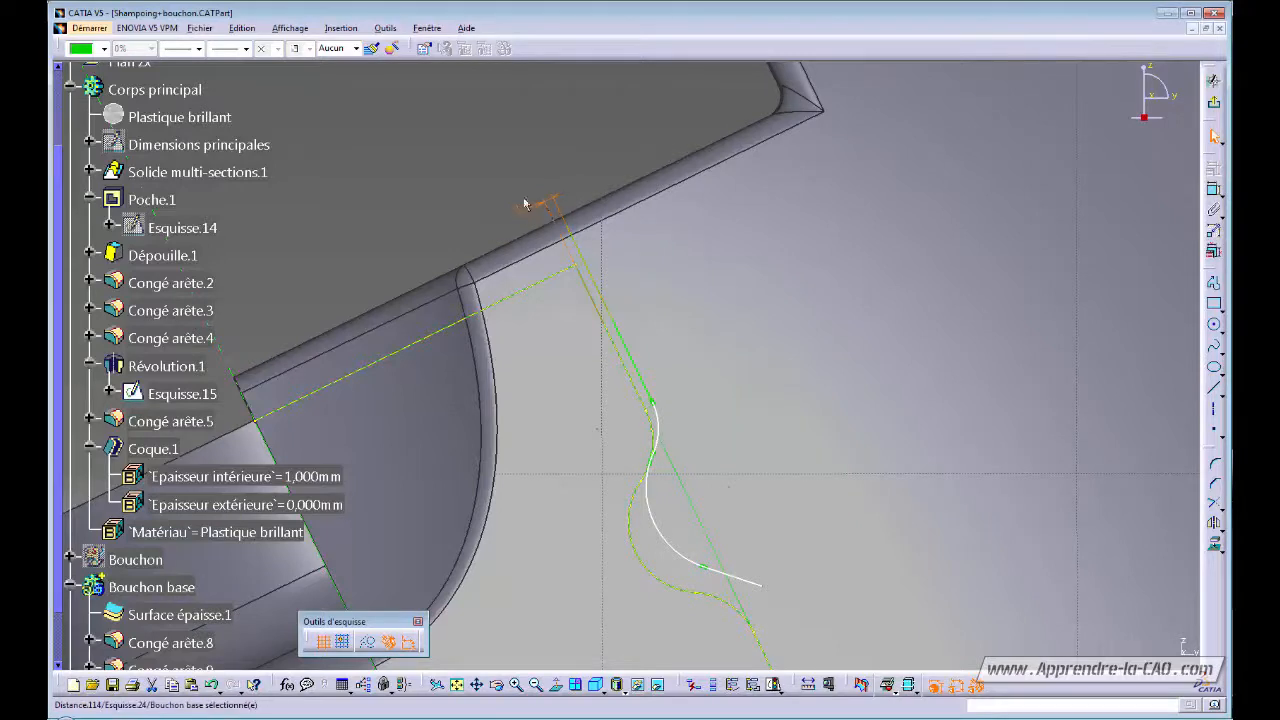
- Try to reshape the profile's lower arc by pulling it towards the neck groove, and undo the change
middle_click_drag(675, 474, 633, 311)
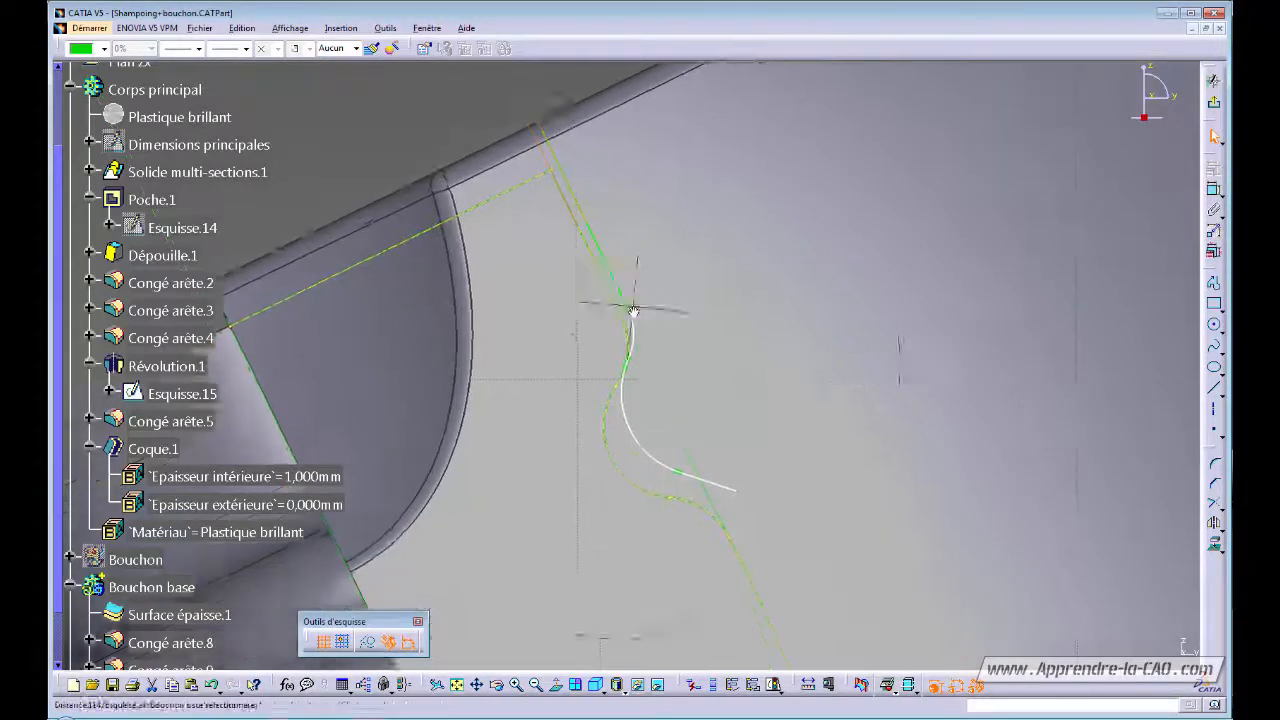
left_click(720, 469)
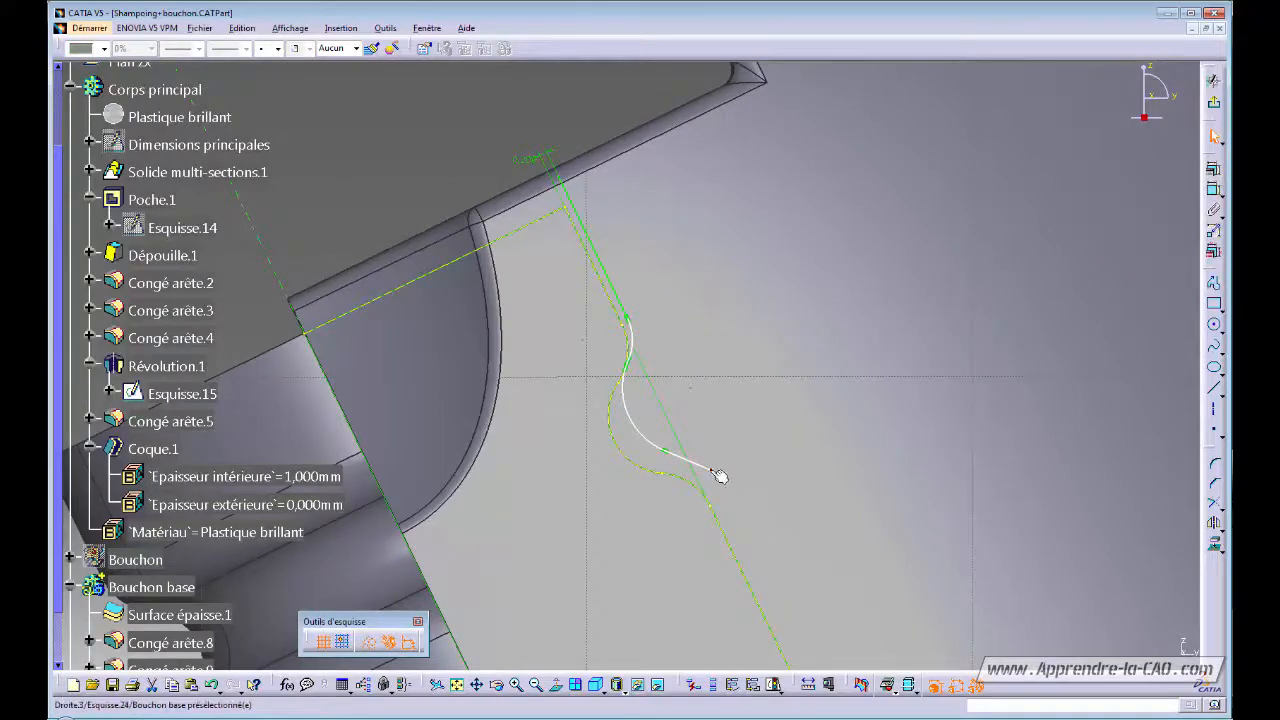
left_click(555, 90)
mouse_move(709, 386)
middle_mouse_down()
mouse_move(687, 404)
mouse_move(714, 369)
mouse_move(682, 373)
mouse_move(687, 450)
middle_mouse_up()
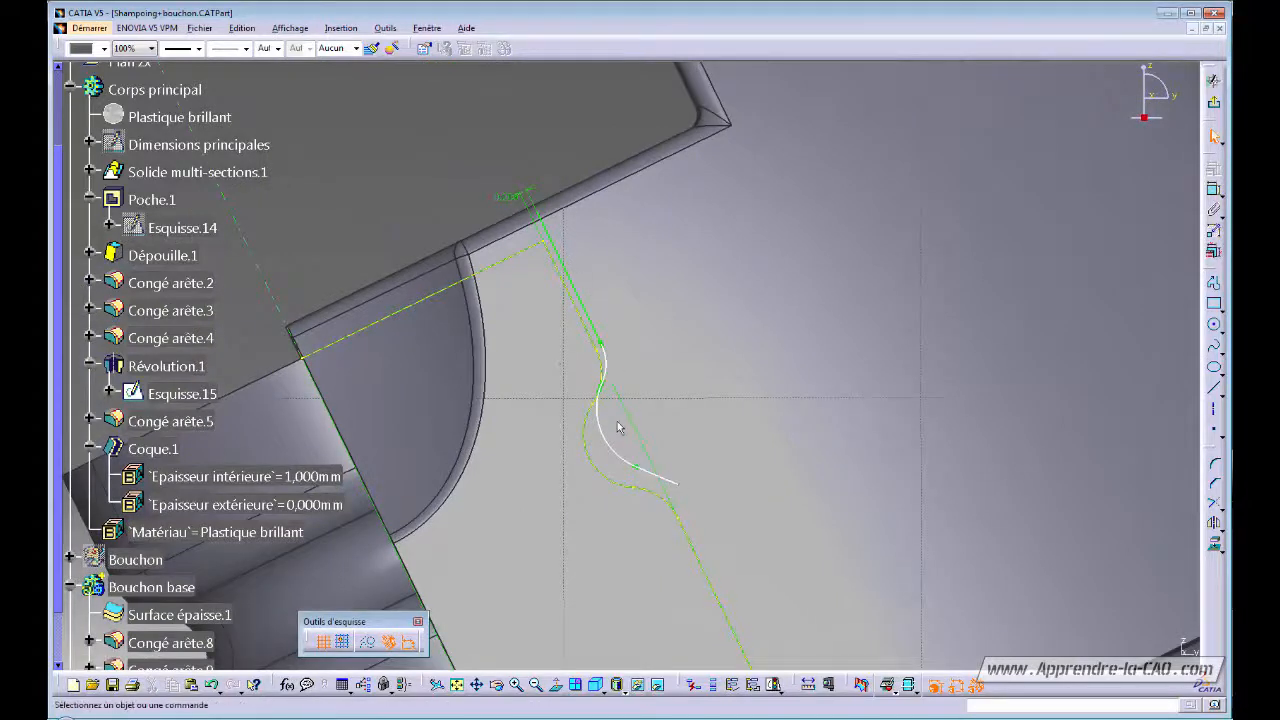
left_click_drag(600, 425, 611, 428)
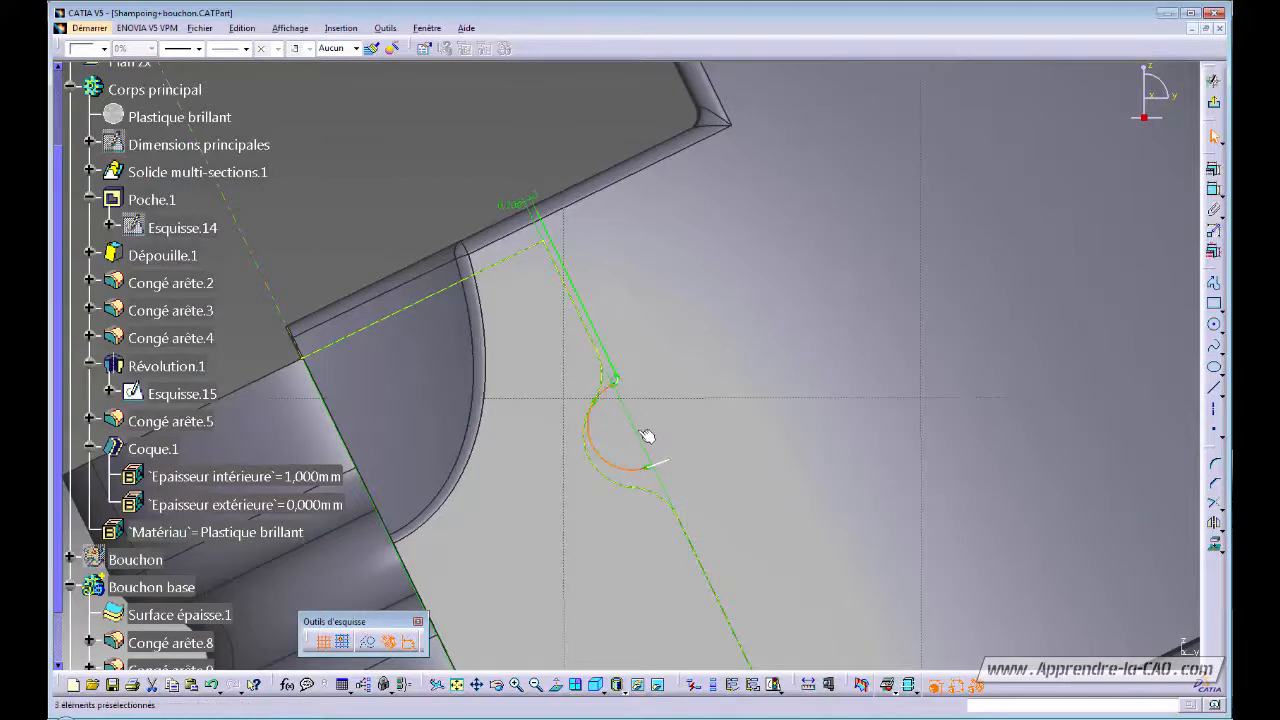
left_click(636, 423)
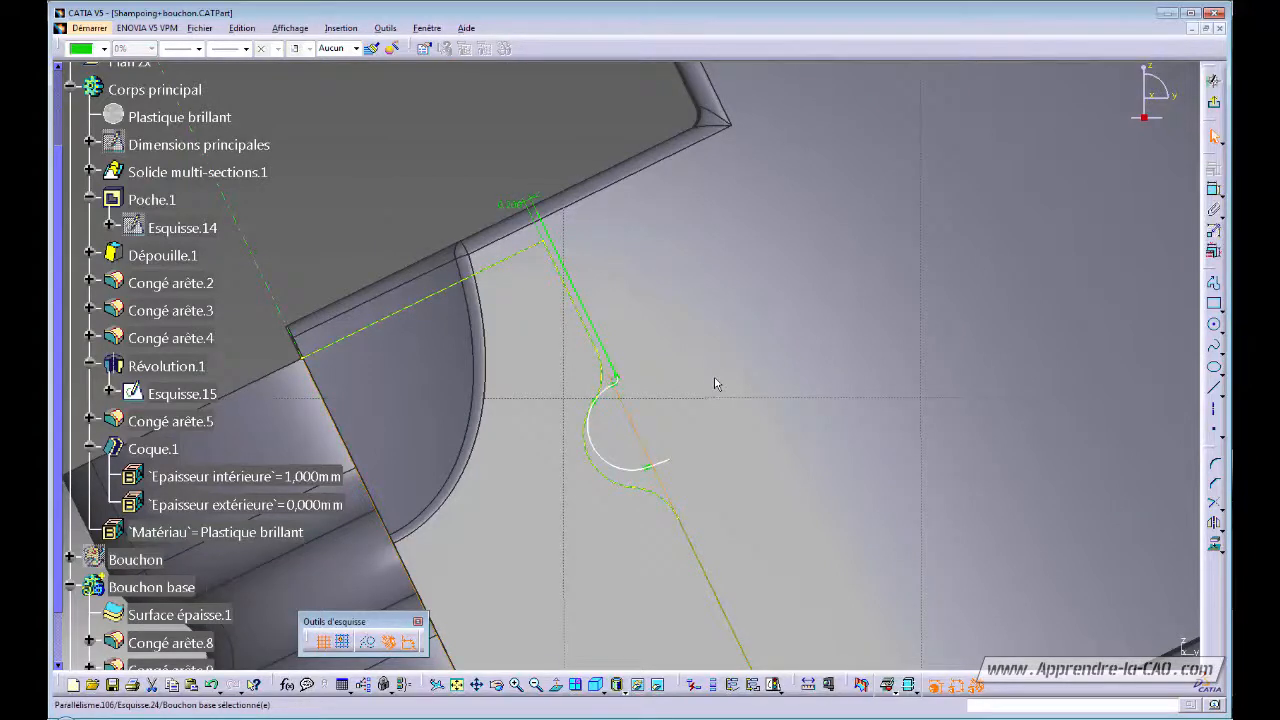
key("ctrl+z")
key("ctrl+y")
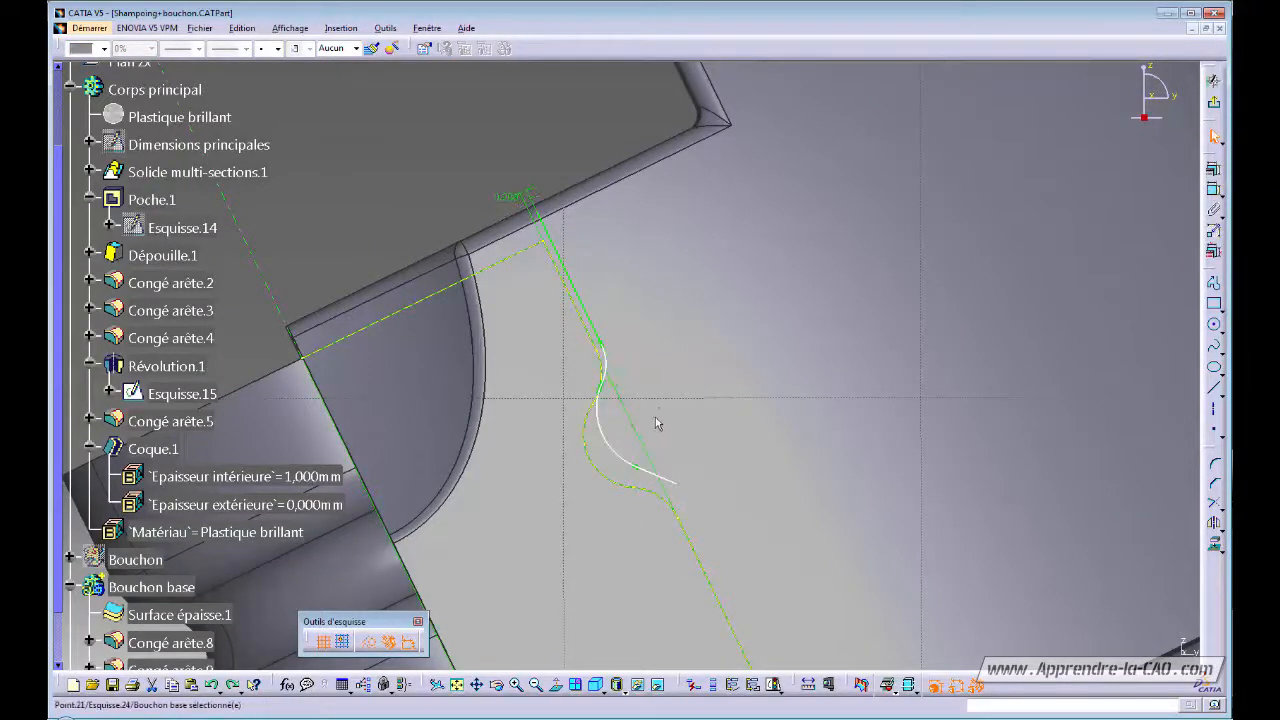
- Shorten the profile's lower arc by moving its junction with the outward end line upward, and exit the sketch
left_click_drag(665, 407, 682, 385)
left_click_drag(643, 458, 618, 421)
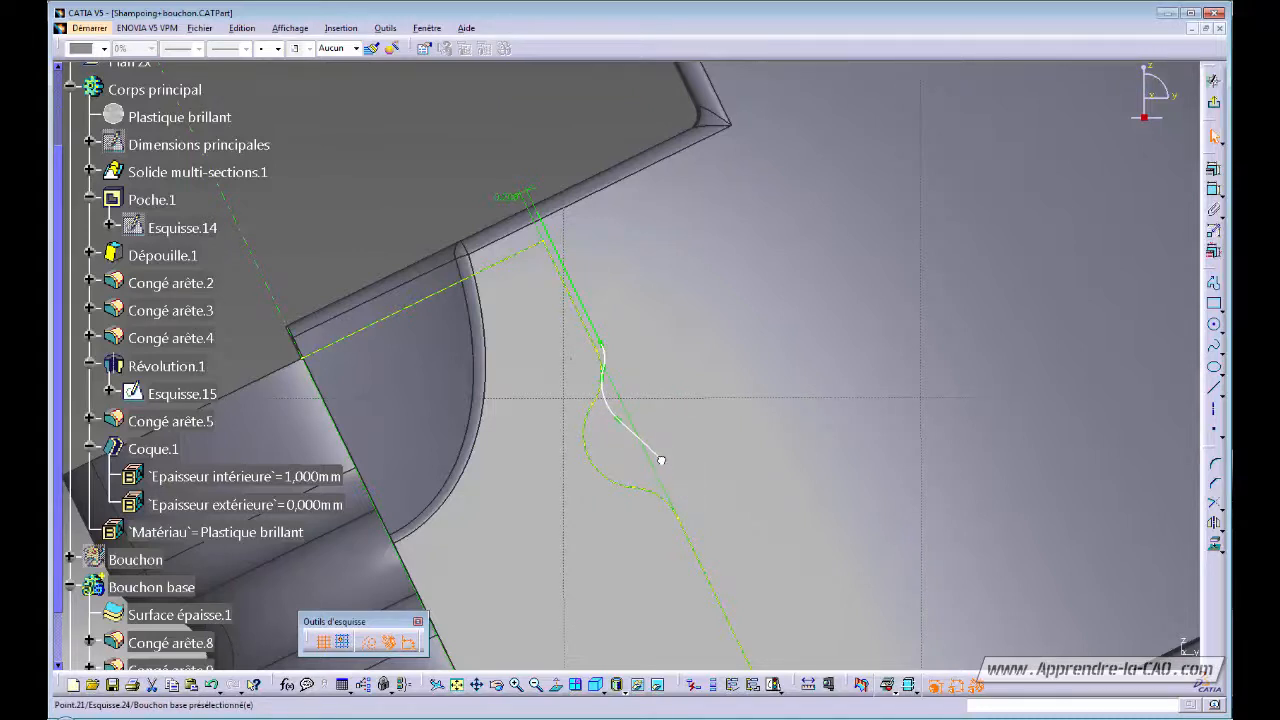
left_click(660, 457)
left_click(596, 134)
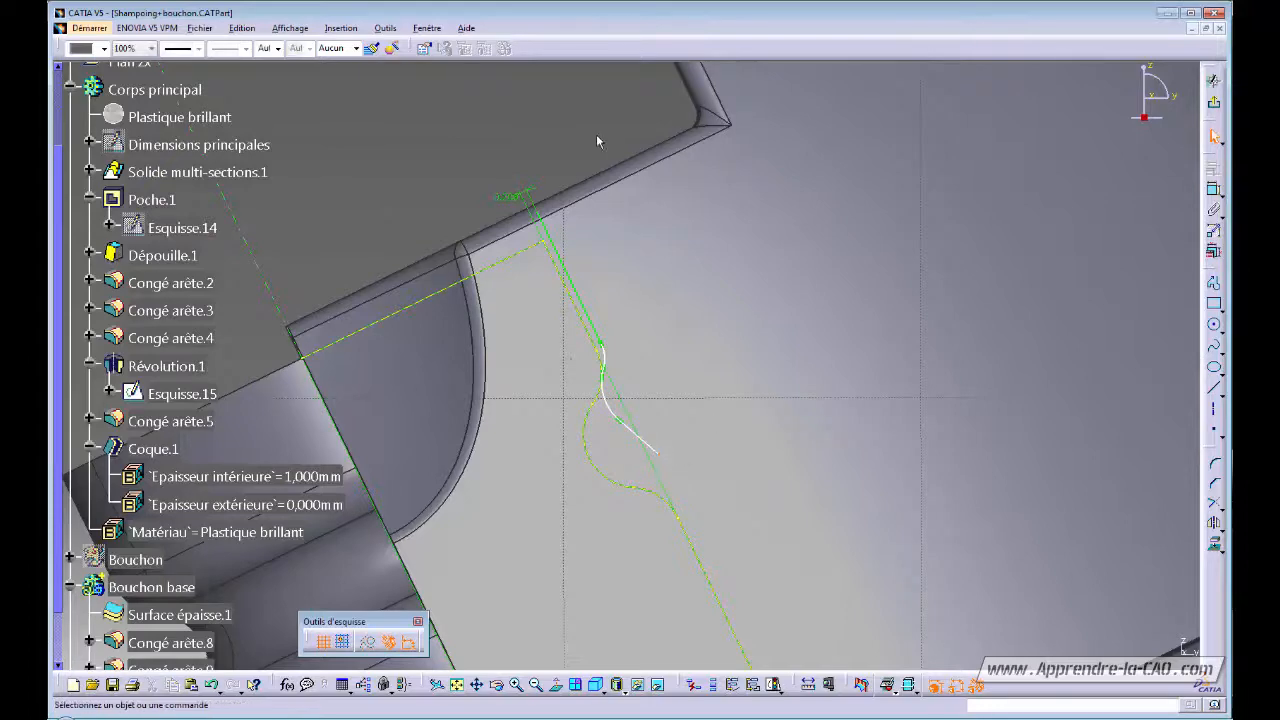
mouse_move(563, 172)
middle_mouse_down()
mouse_move(569, 246)
mouse_move(581, 189)
mouse_move(587, 220)
middle_mouse_up()
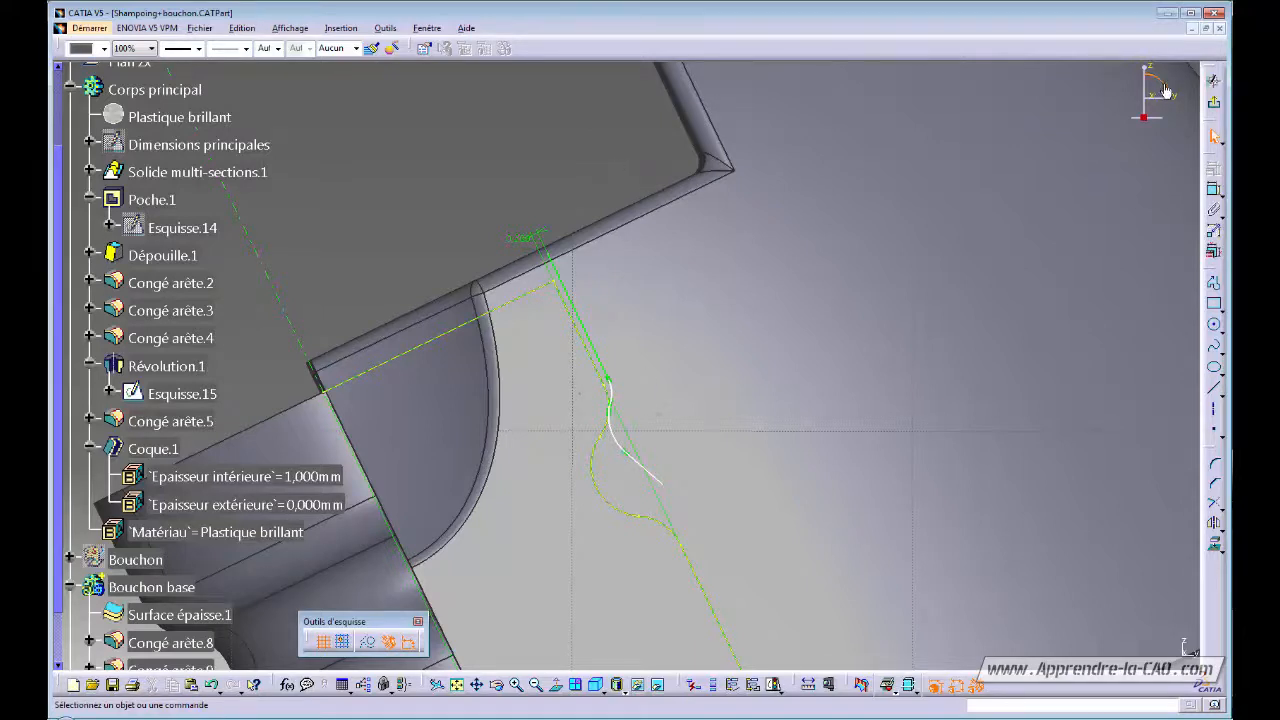
left_click(1215, 105)
left_click(1216, 107)
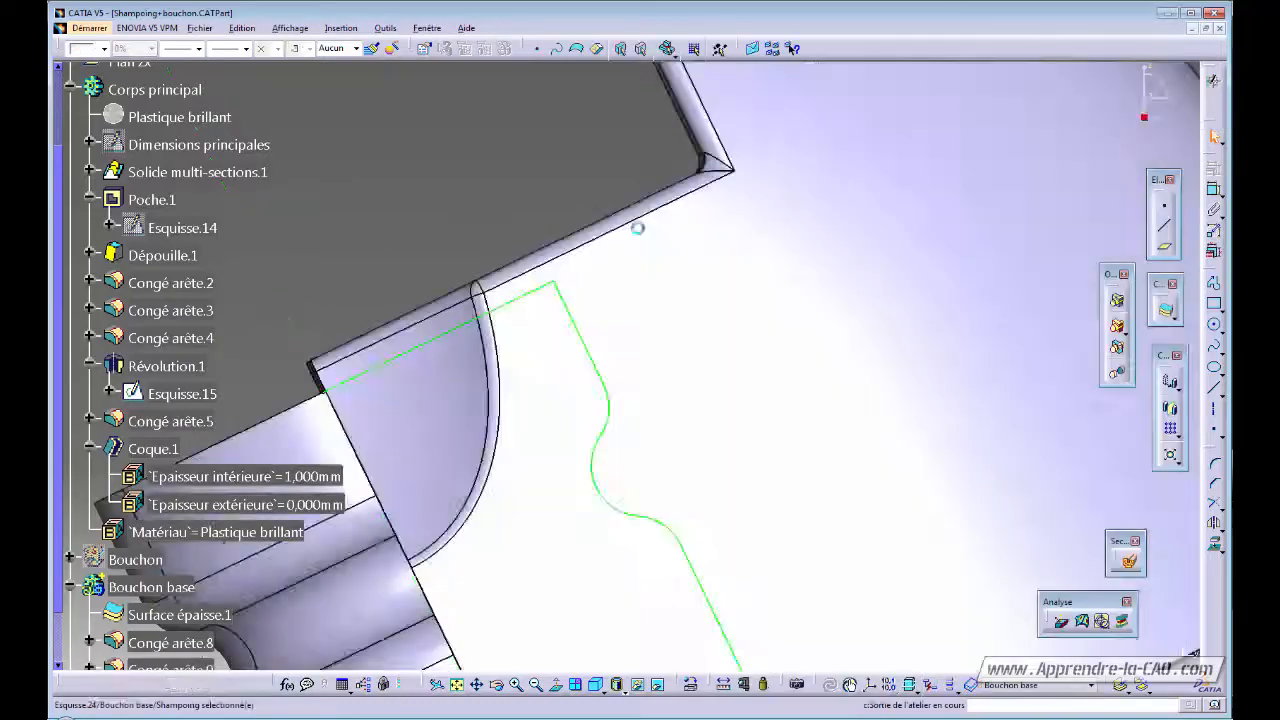
- Reopen the clip sketch and extend the profile's straight line upward well past the cap ledge, leaving the sketch when done
mouse_move(598, 220)
middle_mouse_down()
mouse_move(827, 426)
mouse_move(331, 383)
middle_mouse_up()
middle_click_drag(790, 380, 712, 368)
double_click(628, 355)
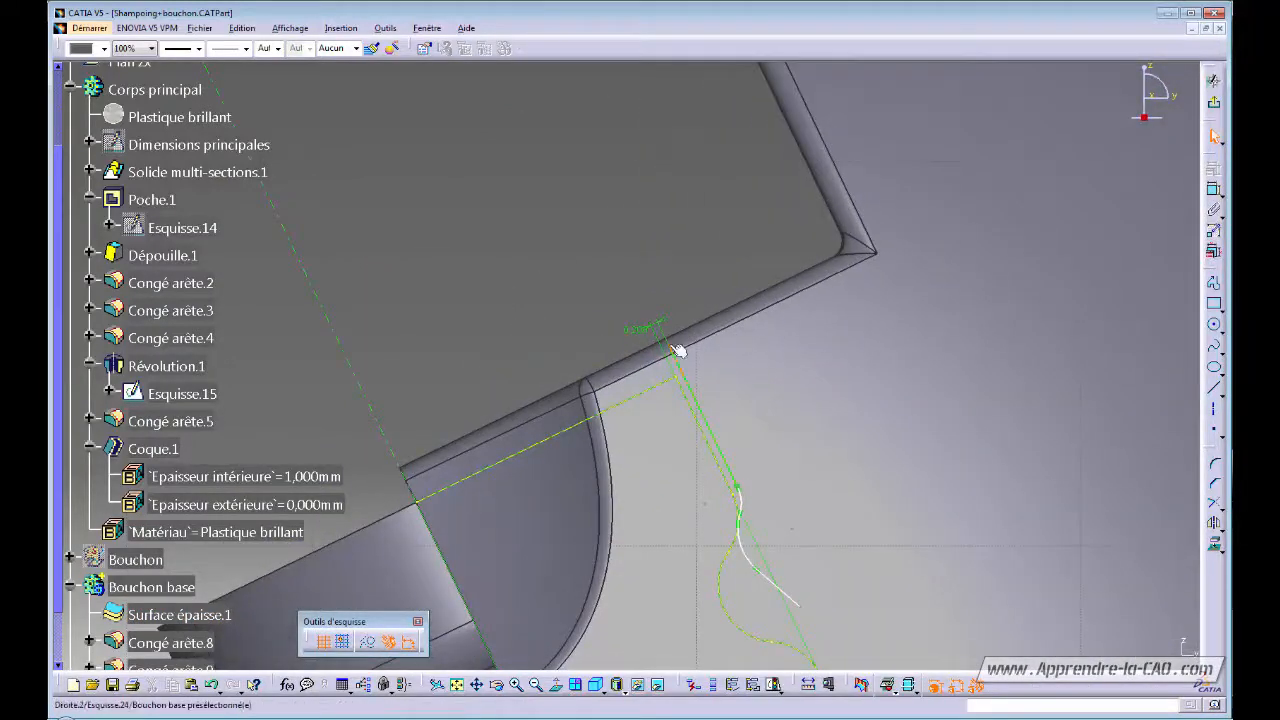
left_click_drag(665, 341, 614, 232)
mouse_move(690, 233)
middle_mouse_down()
mouse_move(703, 305)
mouse_move(537, 291)
mouse_move(514, 430)
mouse_move(631, 398)
mouse_move(612, 416)
mouse_move(674, 360)
mouse_move(617, 429)
mouse_move(697, 451)
middle_mouse_up()
left_click(1213, 102)
middle_click_drag(617, 411, 624, 408)
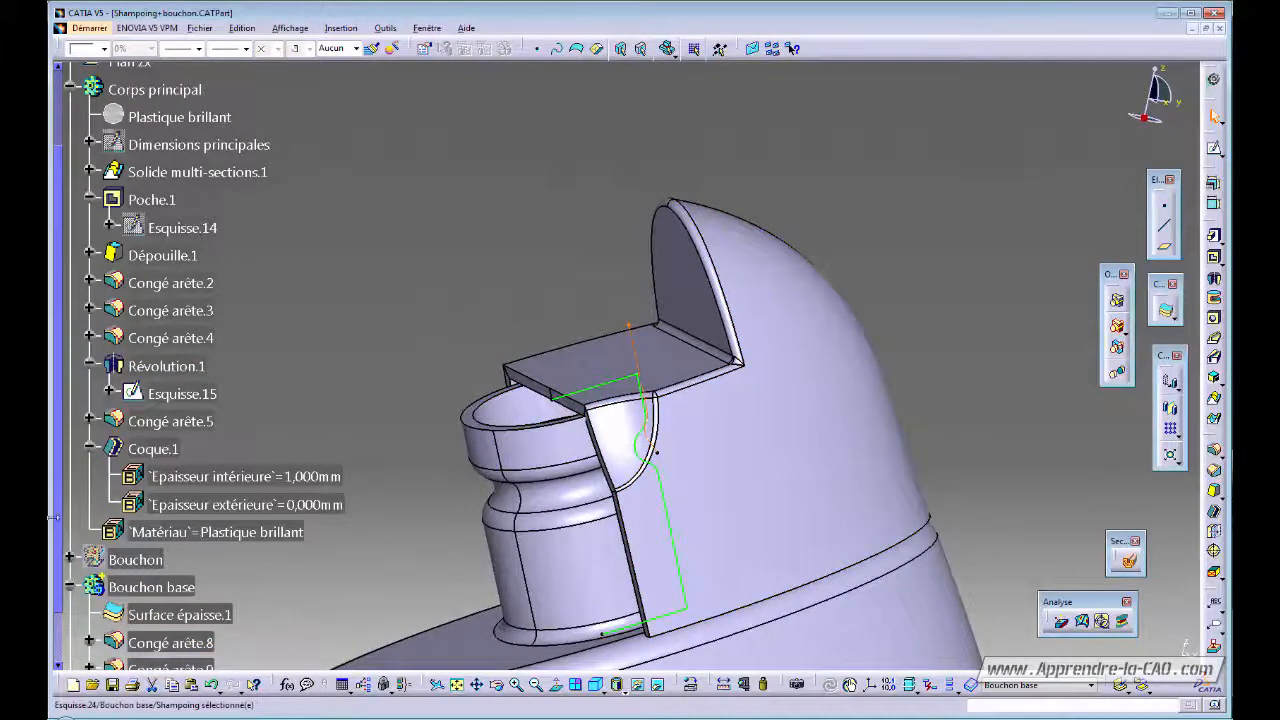
- Insert a new part body after the cap base body and dismiss the insertion warning
left_click_drag(57, 519, 57, 569)
left_click(285, 614)
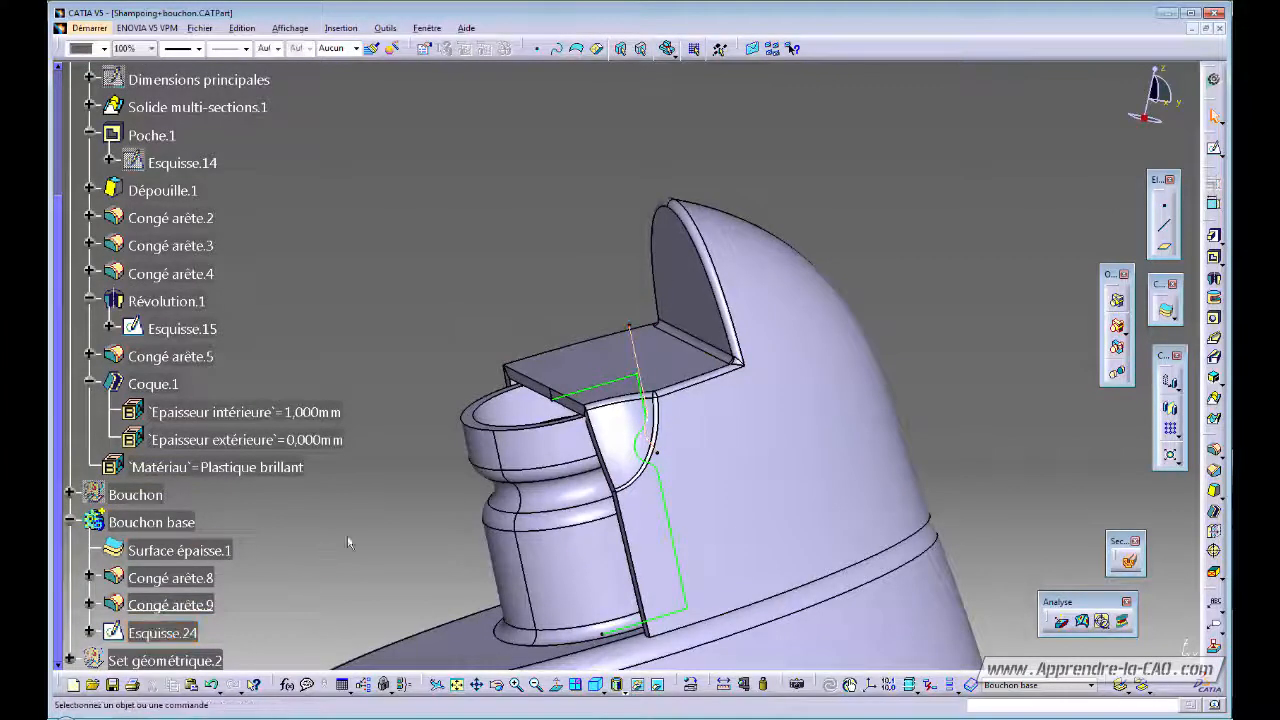
left_click(341, 28)
left_click(215, 57)
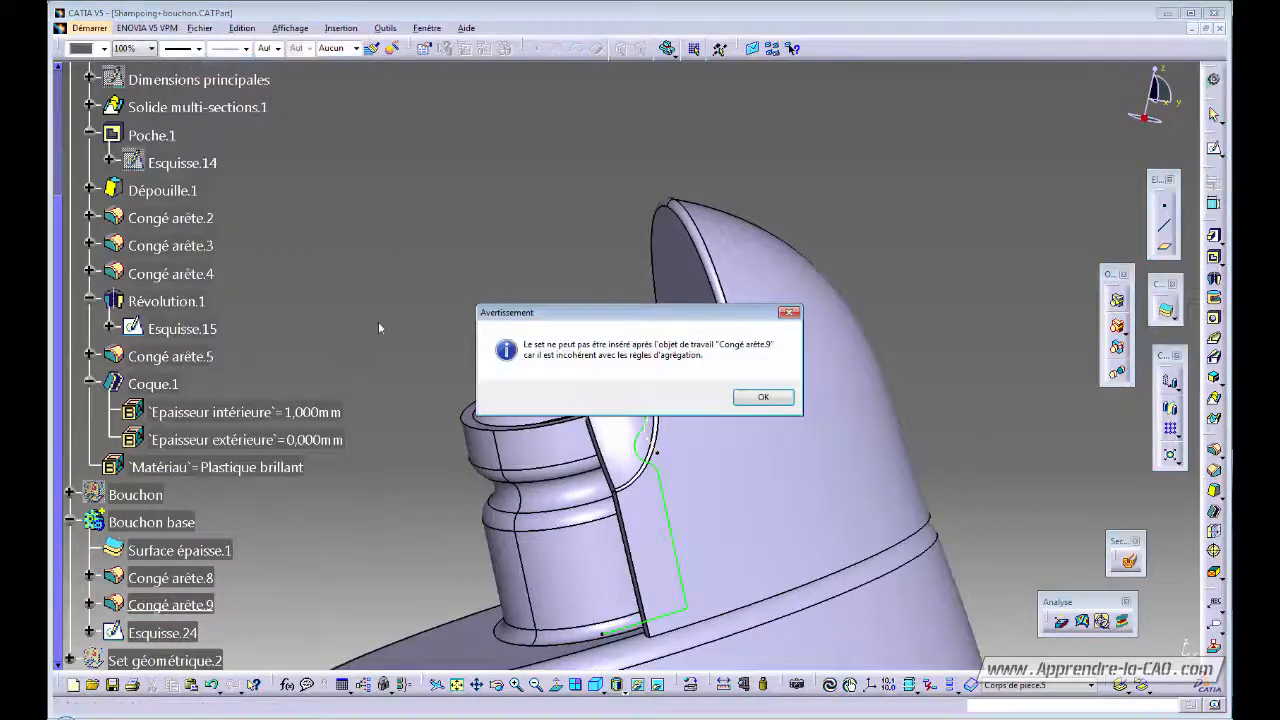
left_click(735, 396)
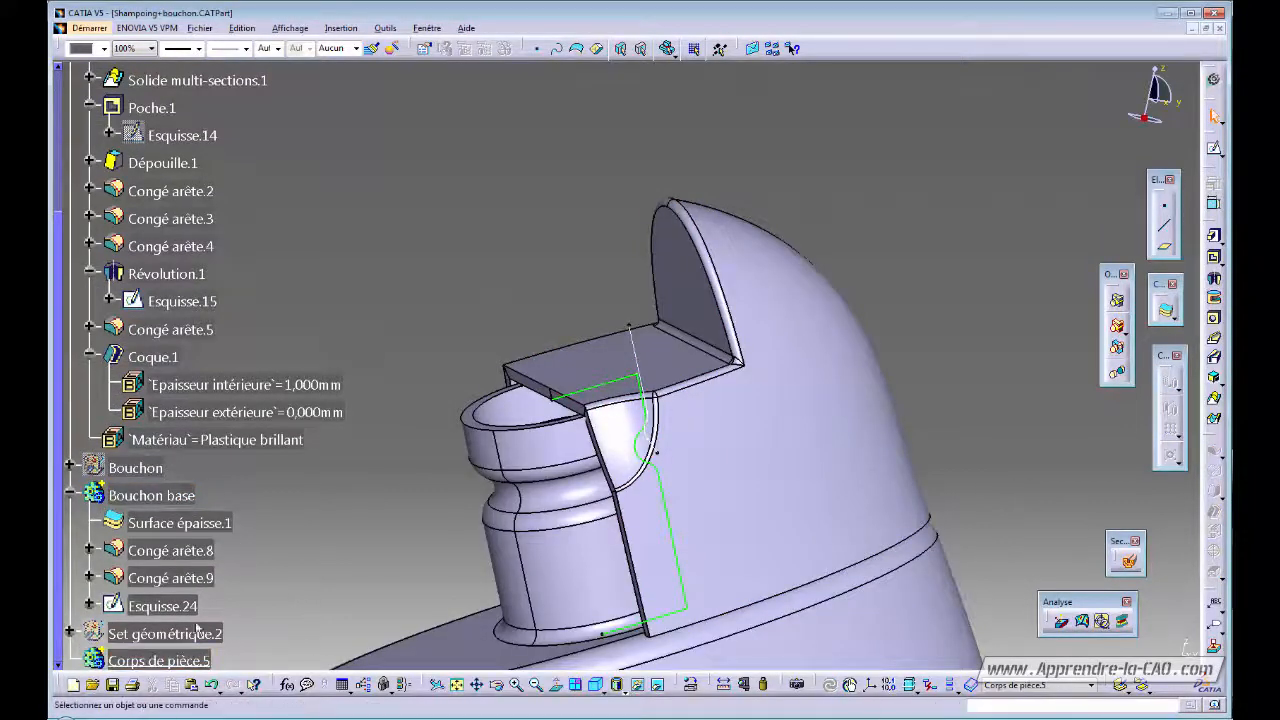
- Rename the new part body as "Clip femelle"
left_click(167, 662)
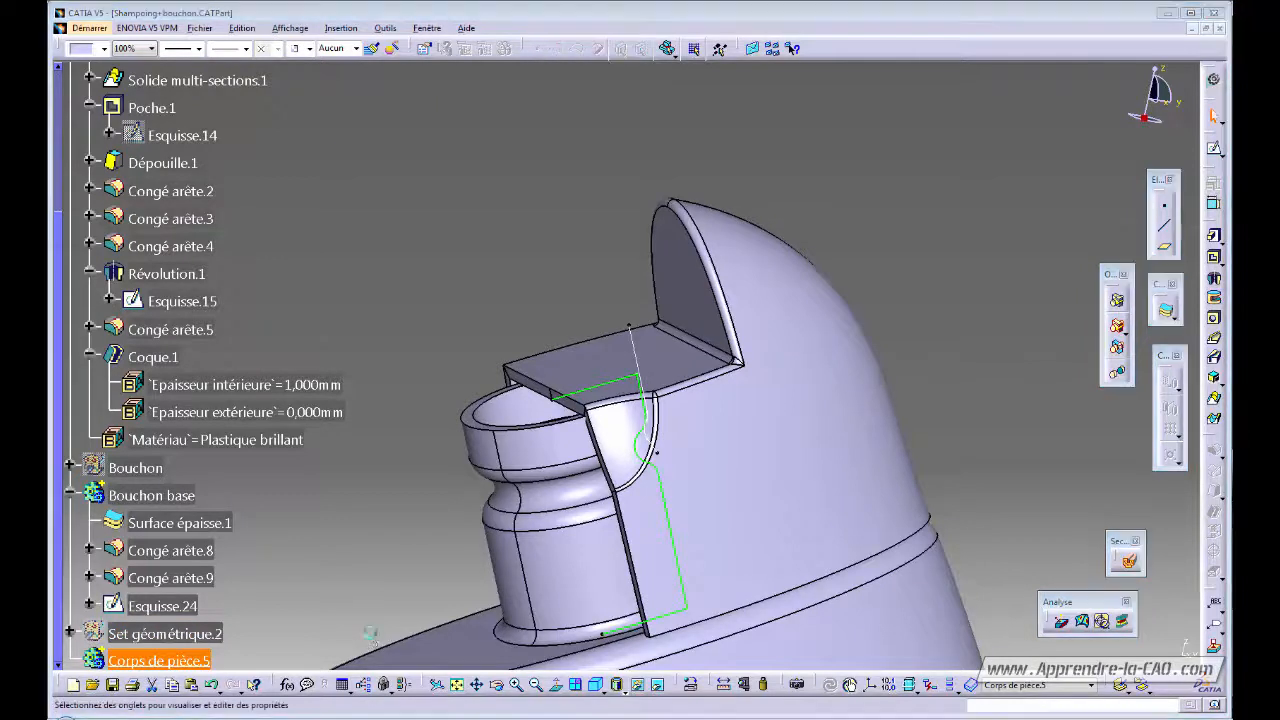
key("alt+Return")
double_click(483, 236)
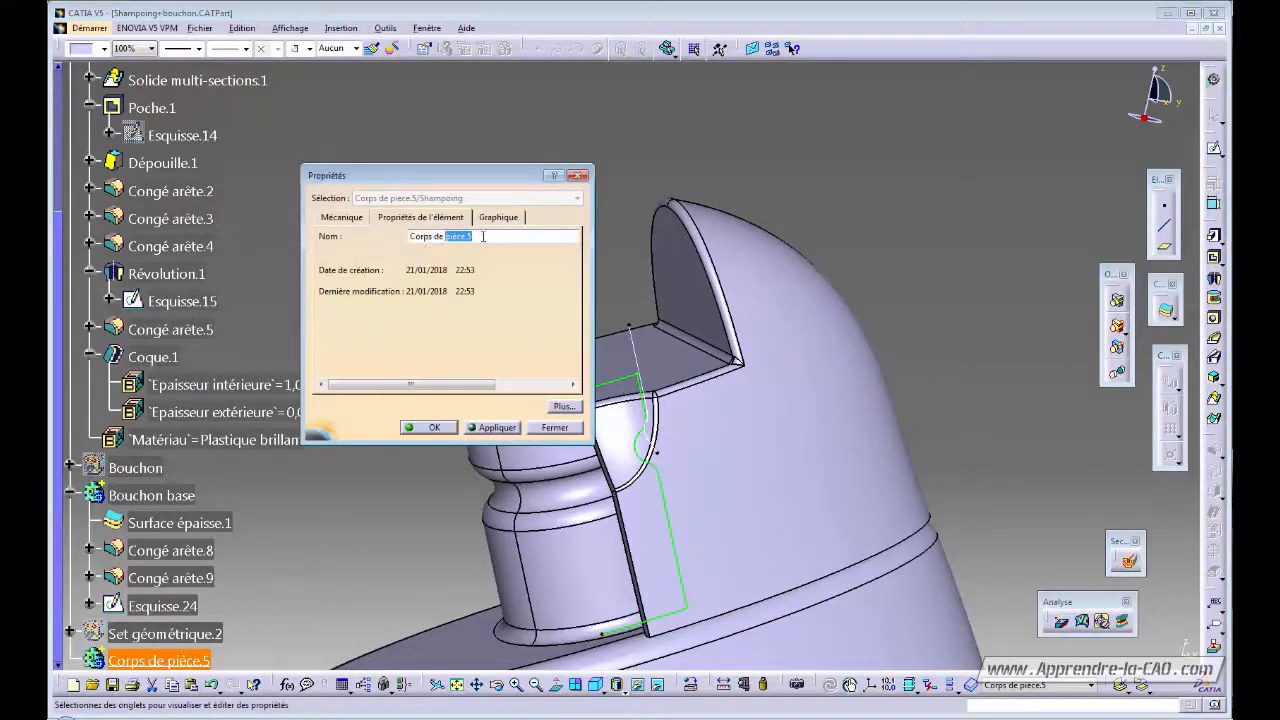
left_click_drag(483, 236, 389, 233)
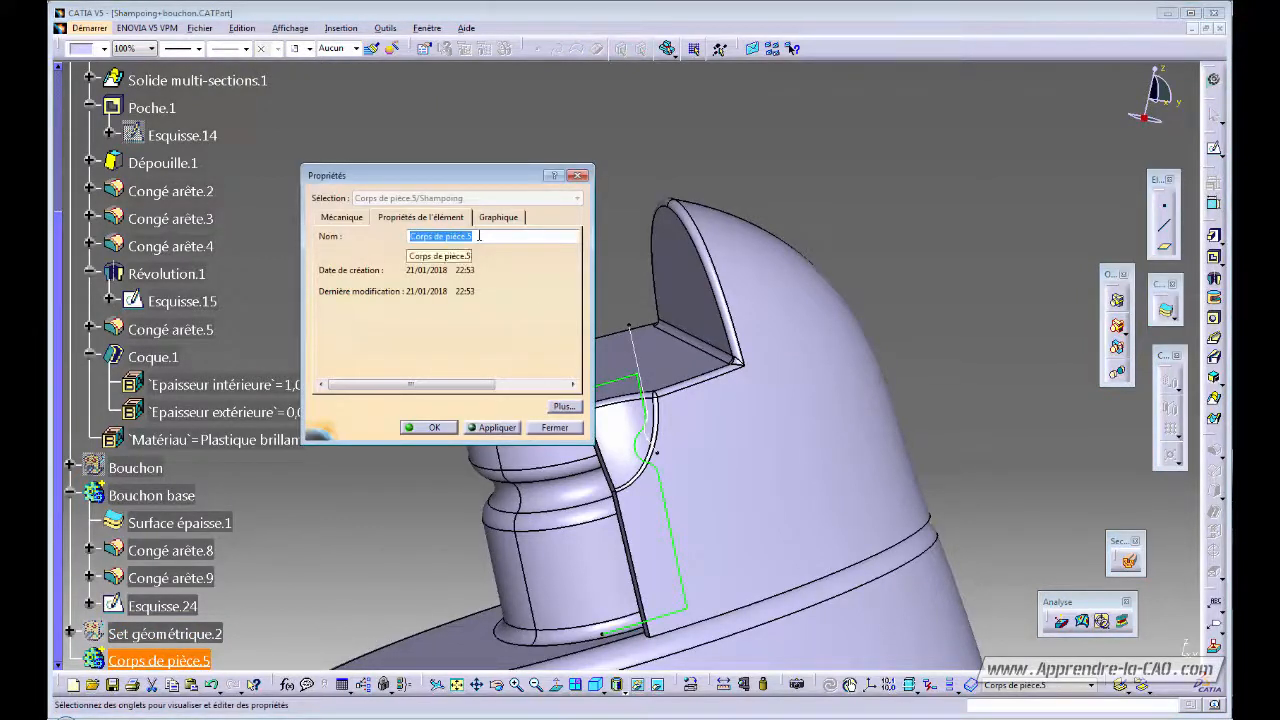
type("Clip femelle")
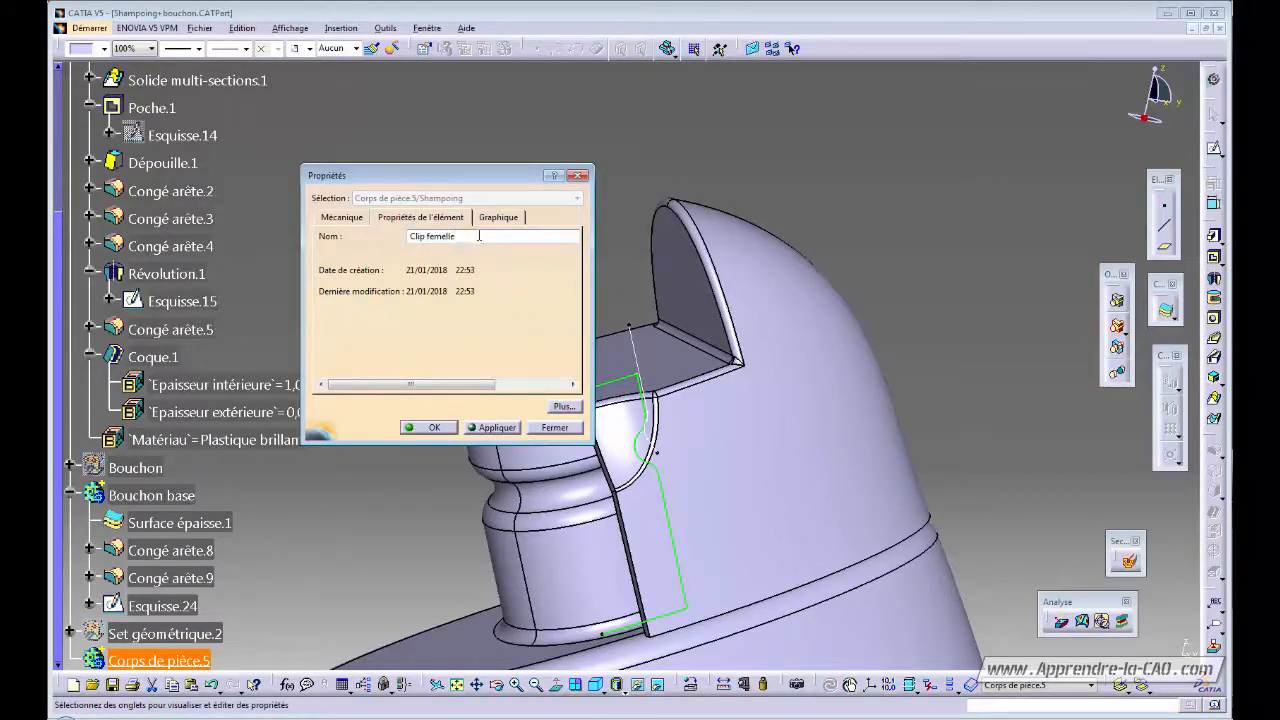
key("Return")
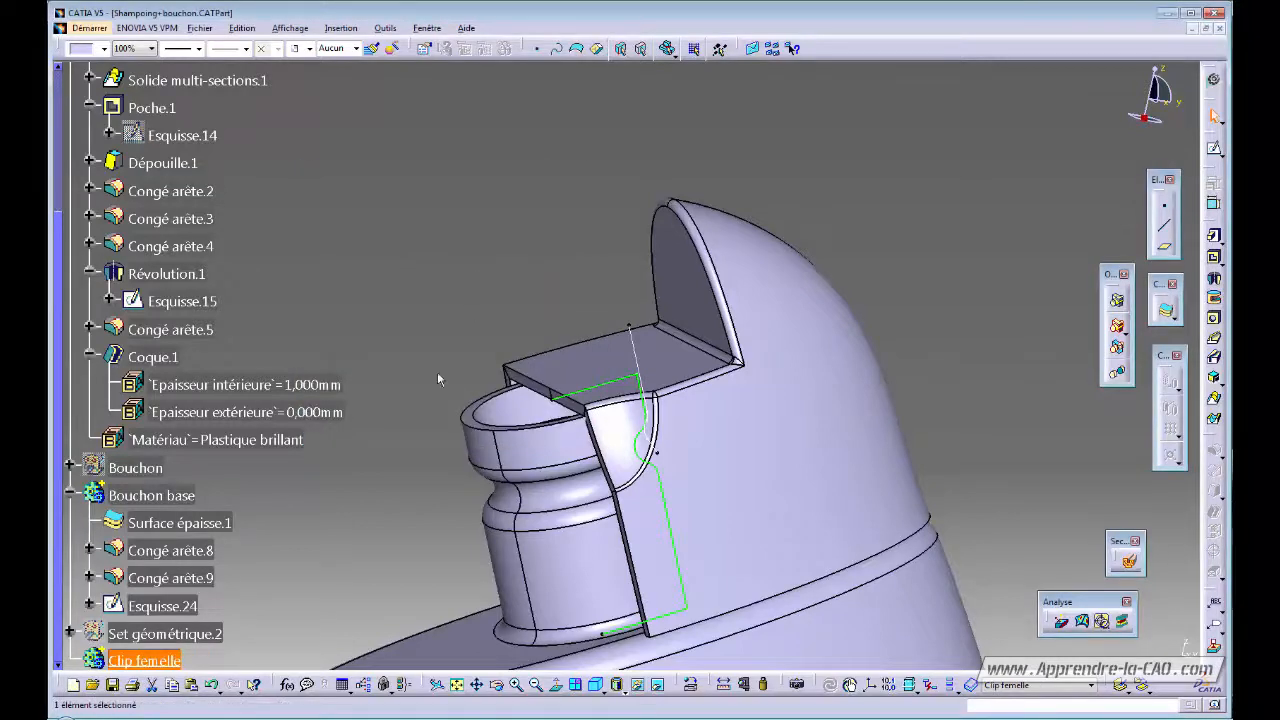
- Move Esquisse.24 from the Bouchon base body to the Clip femelle body
right_click(162, 606)
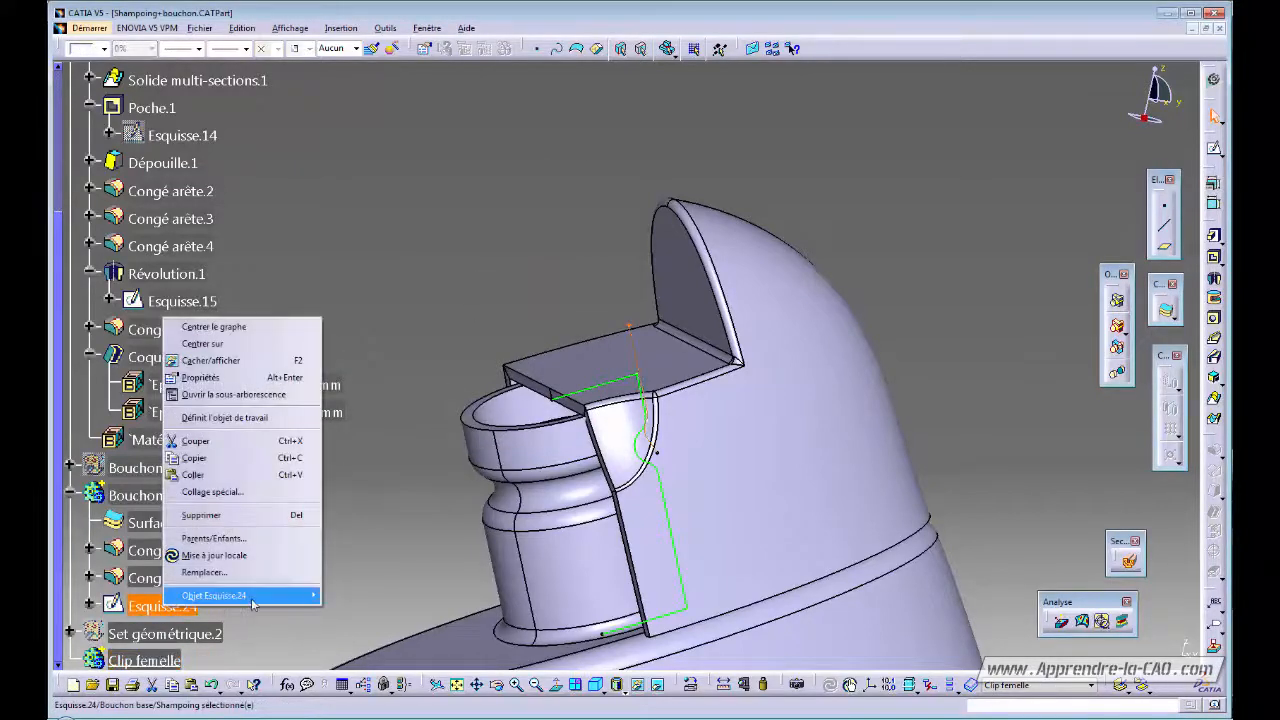
mouse_move(290, 596)
left_click(392, 655)
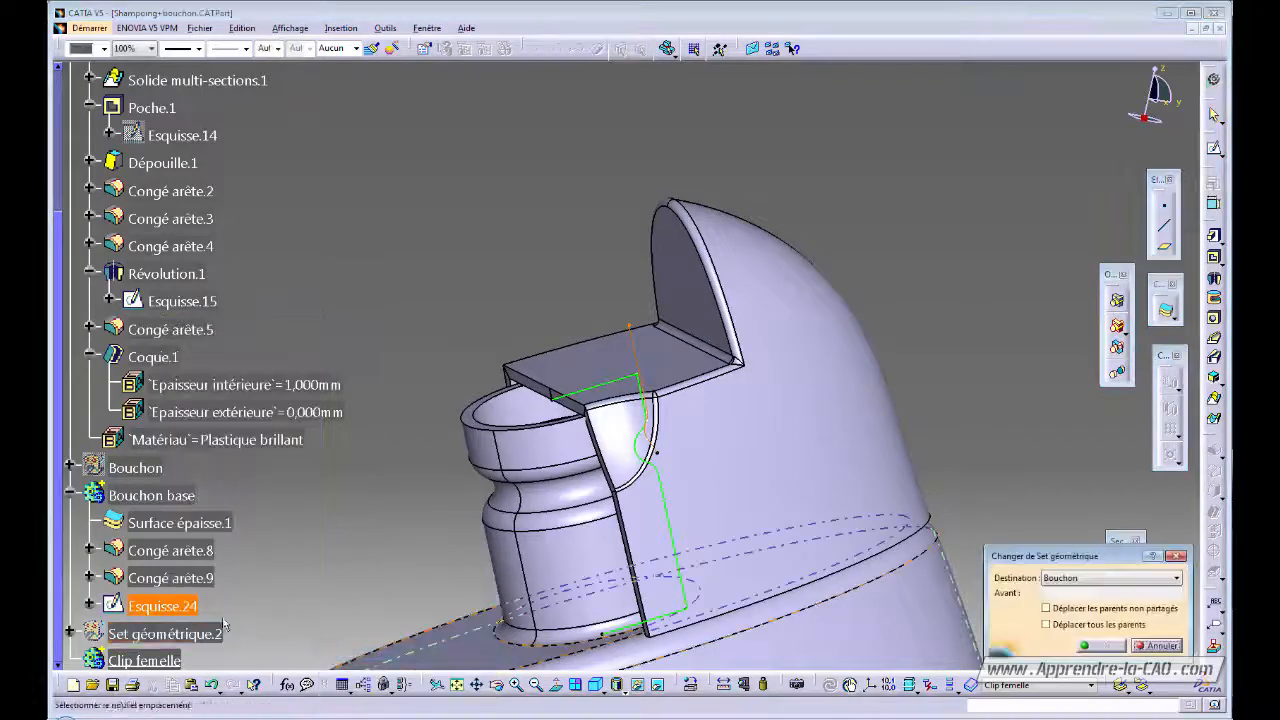
left_click(145, 660)
left_click(1100, 645)
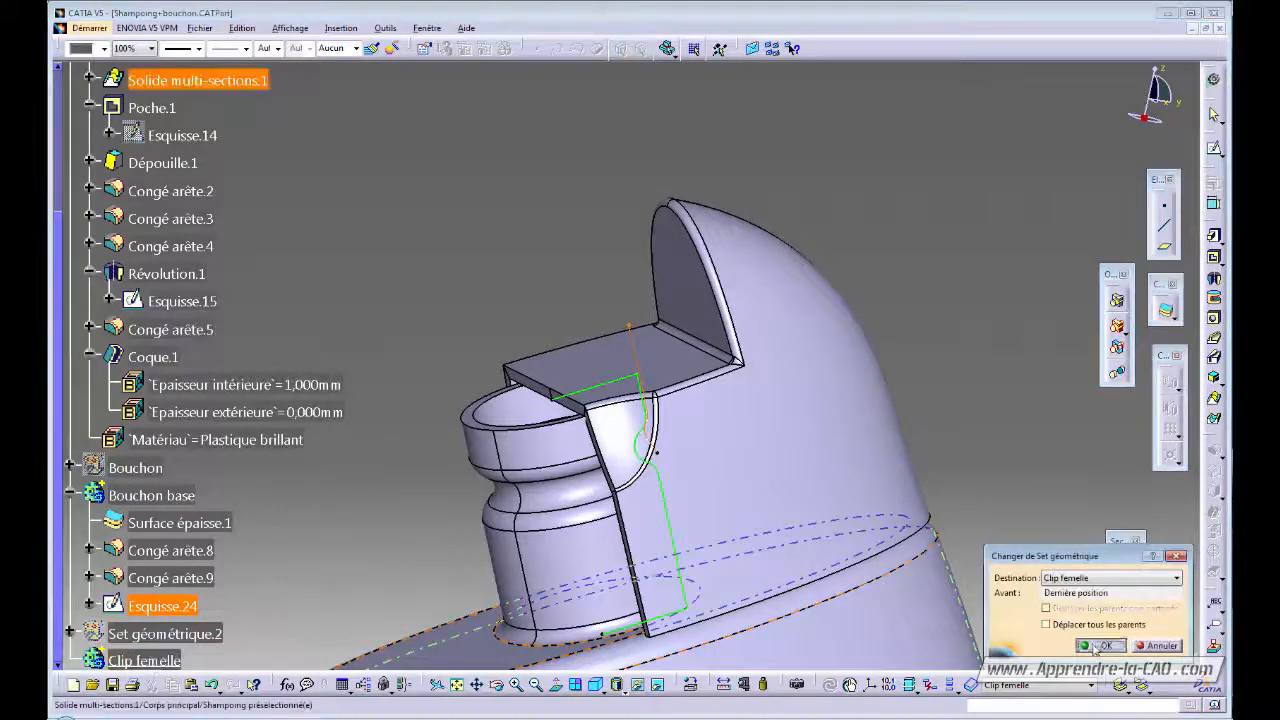
left_click(70, 633)
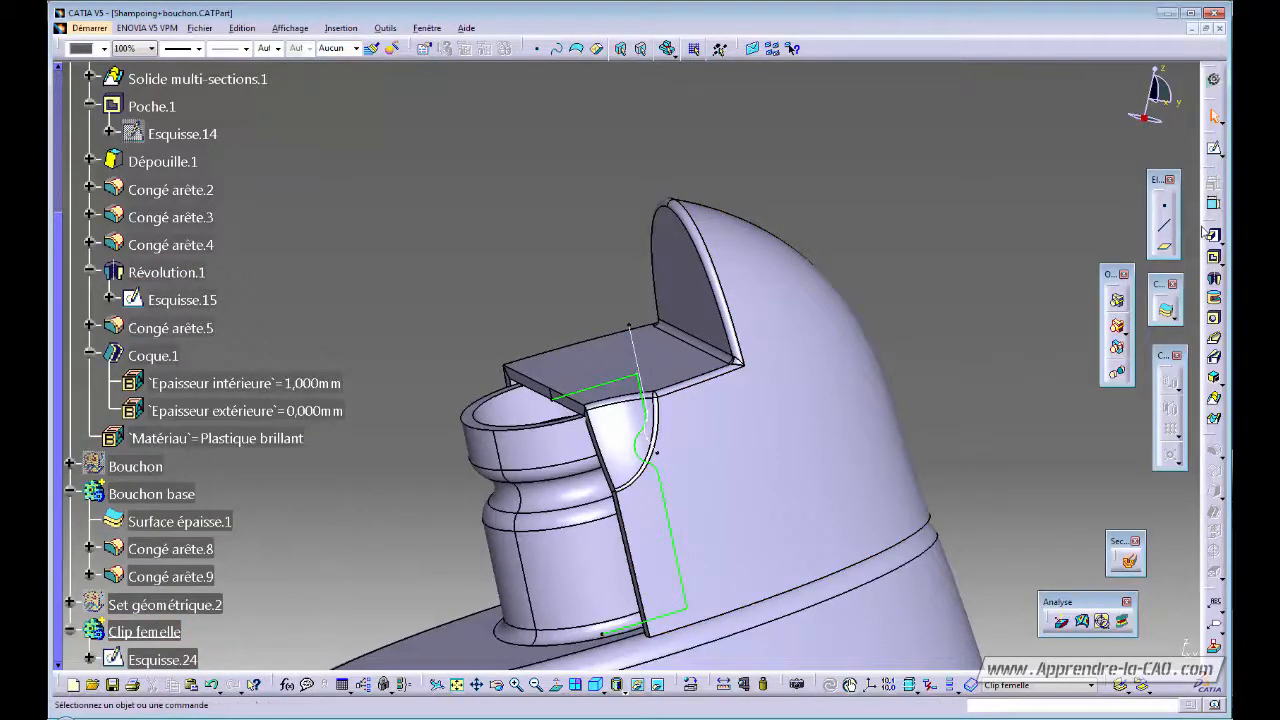
- Start a revolution of the clip profile Esquisse.24 about the sketch axis and open the profile sketch for editing
left_click(1214, 279)
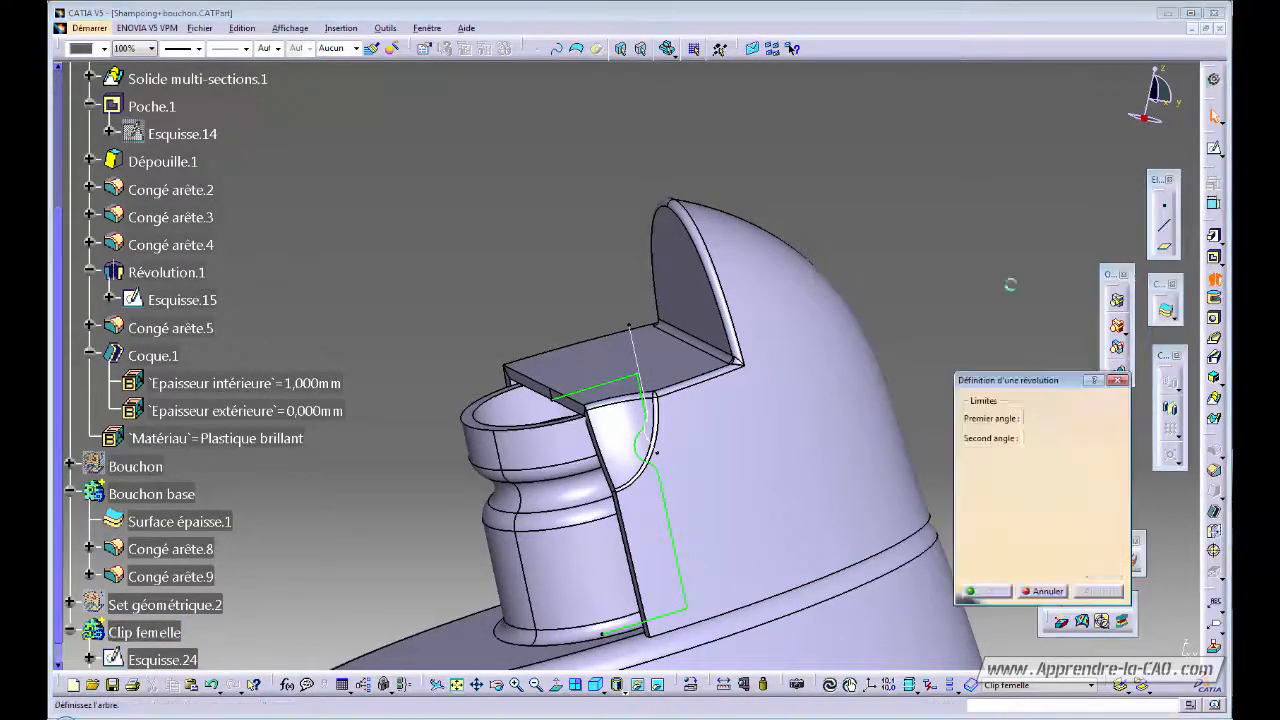
left_click(643, 346)
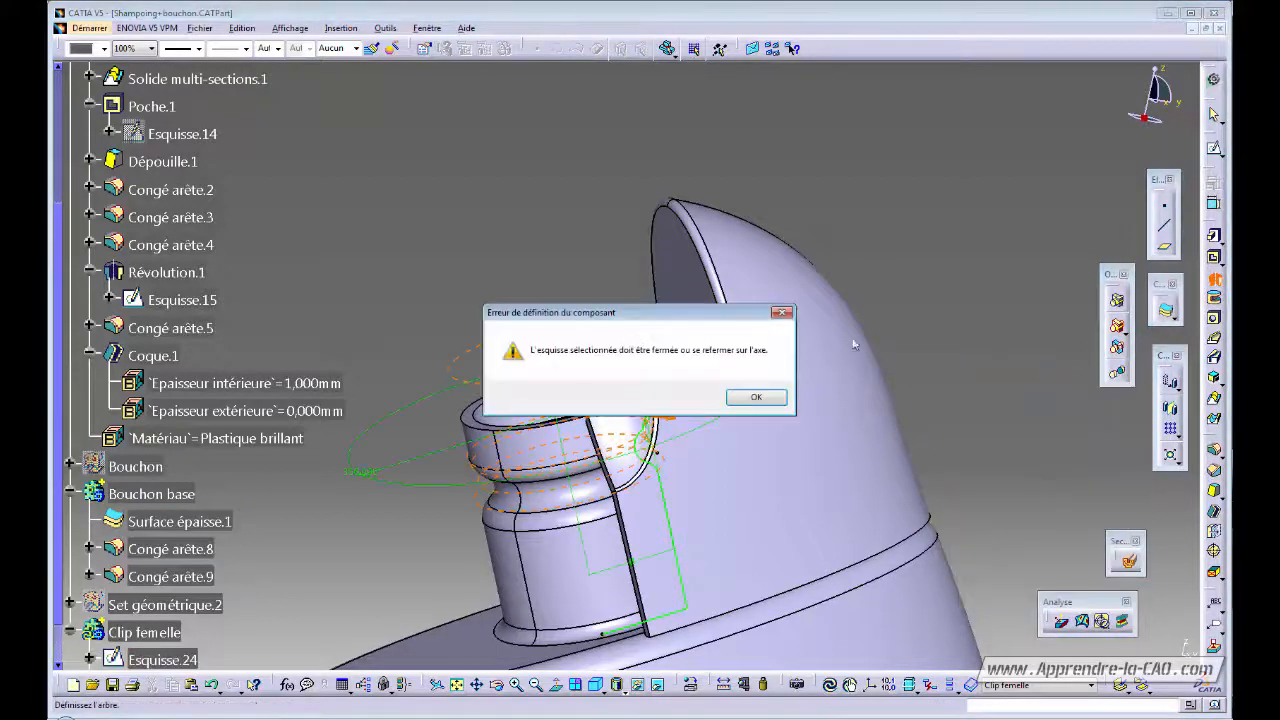
left_click(774, 396)
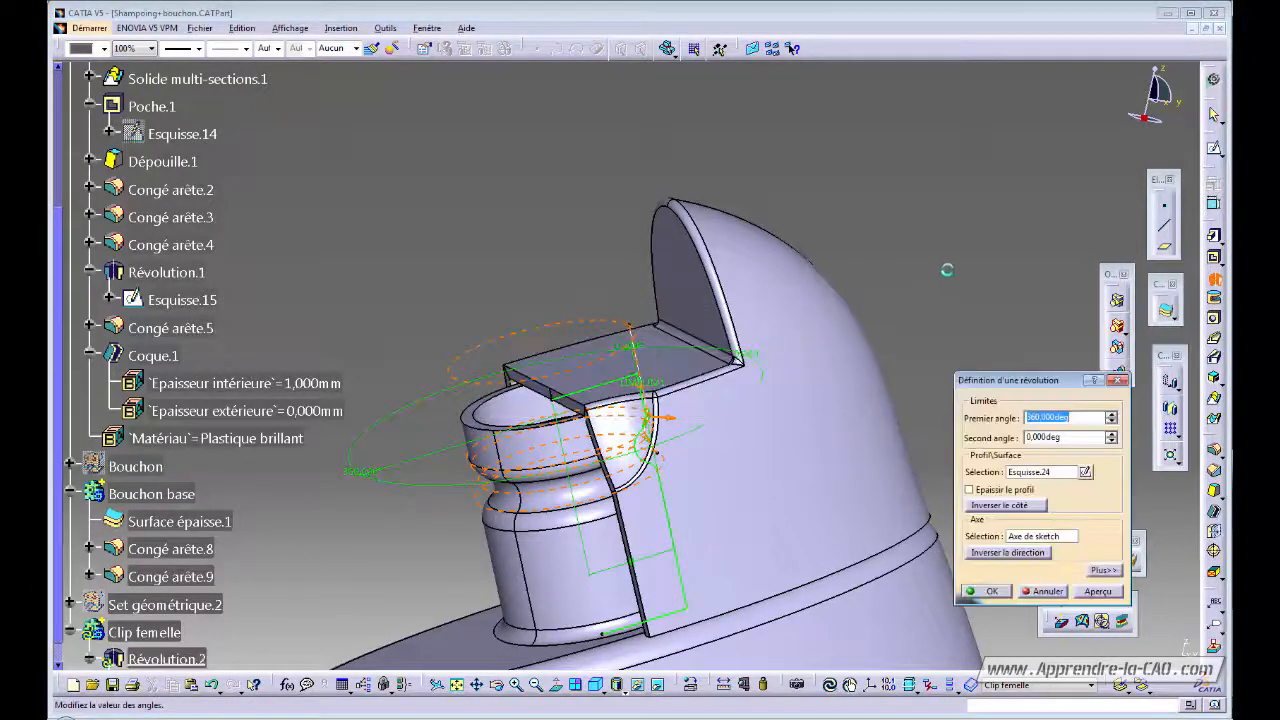
left_click(1085, 472)
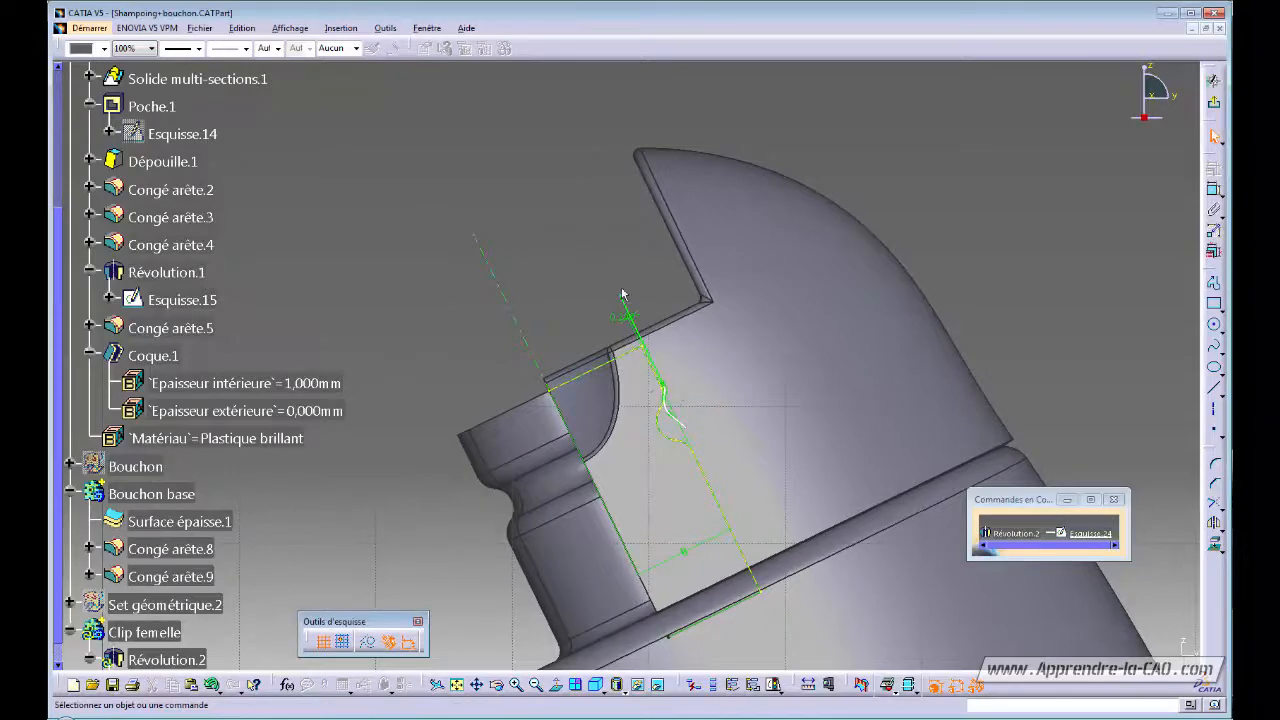
- Close the clip profile with a long line offset about 0.2 mm outside the straight line, joined by short segments to both open ends
mouse_move(763, 406)
middle_mouse_down()
mouse_move(686, 457)
mouse_move(691, 426)
mouse_move(717, 433)
mouse_move(707, 447)
middle_mouse_up()
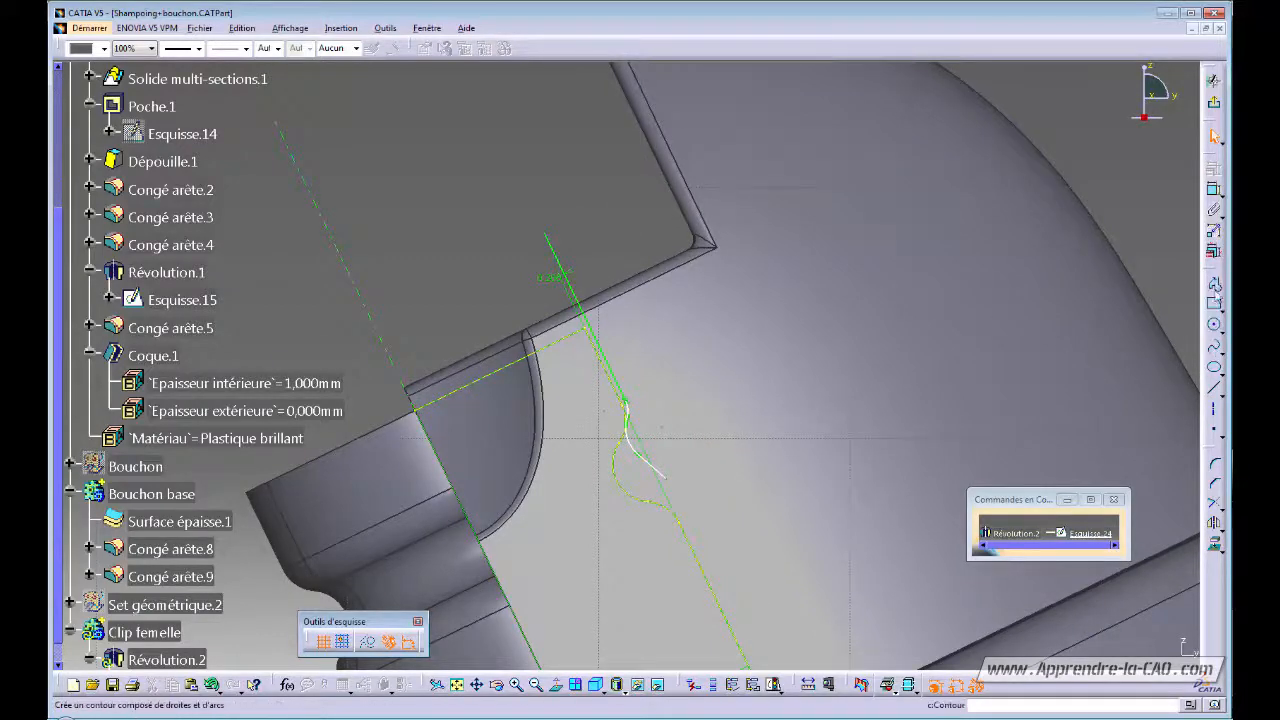
left_click(1214, 284)
mouse_move(682, 362)
middle_mouse_down()
mouse_move(694, 389)
mouse_move(706, 354)
middle_mouse_up()
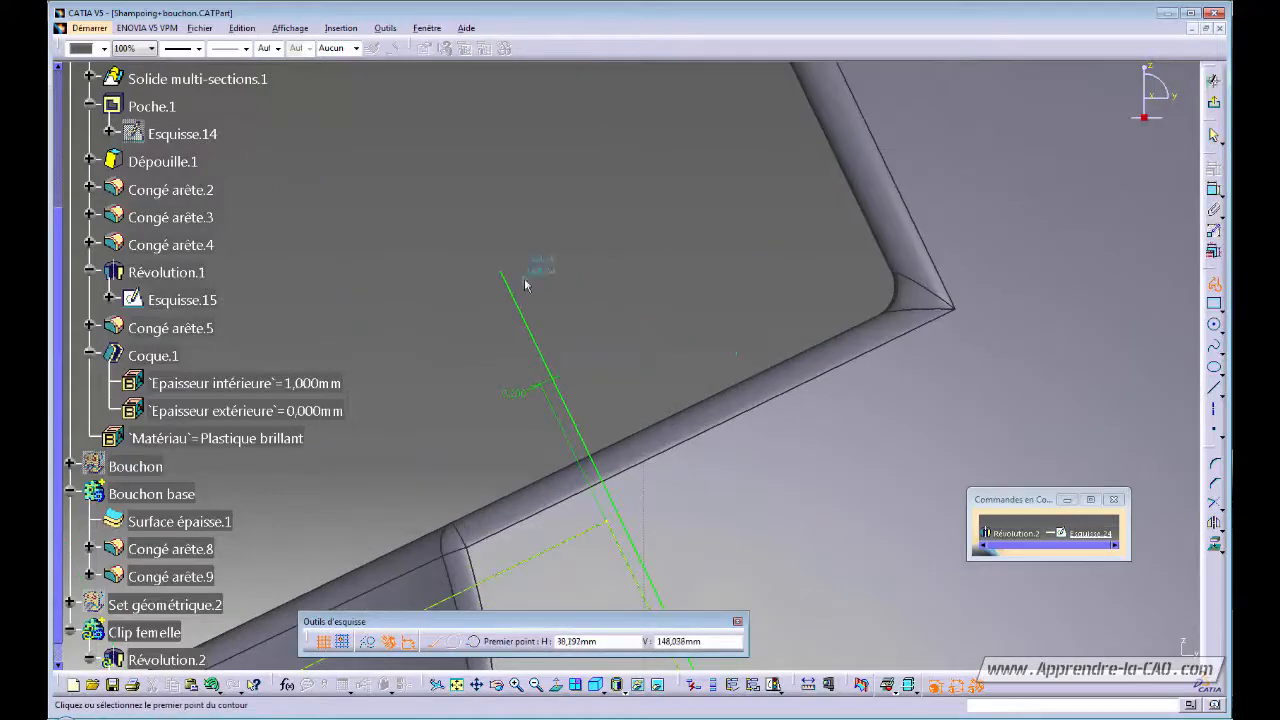
left_click(503, 271)
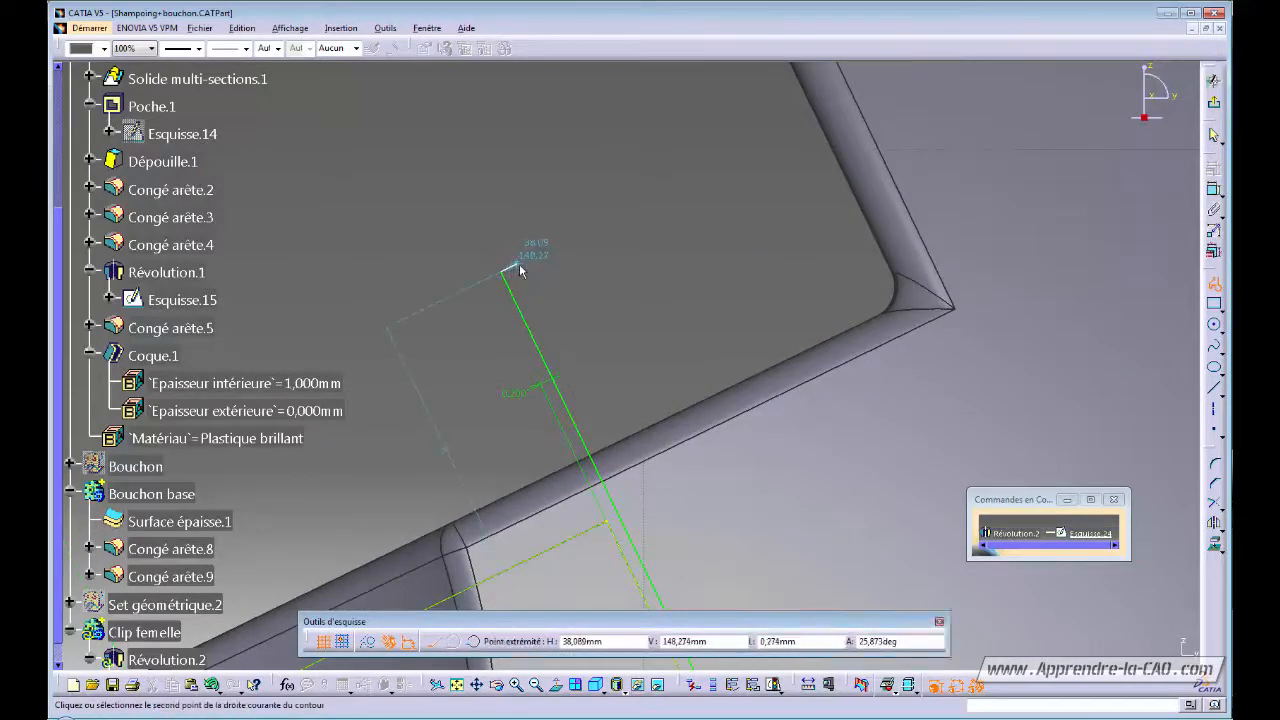
left_click(517, 264)
middle_click_drag(600, 438, 497, 111)
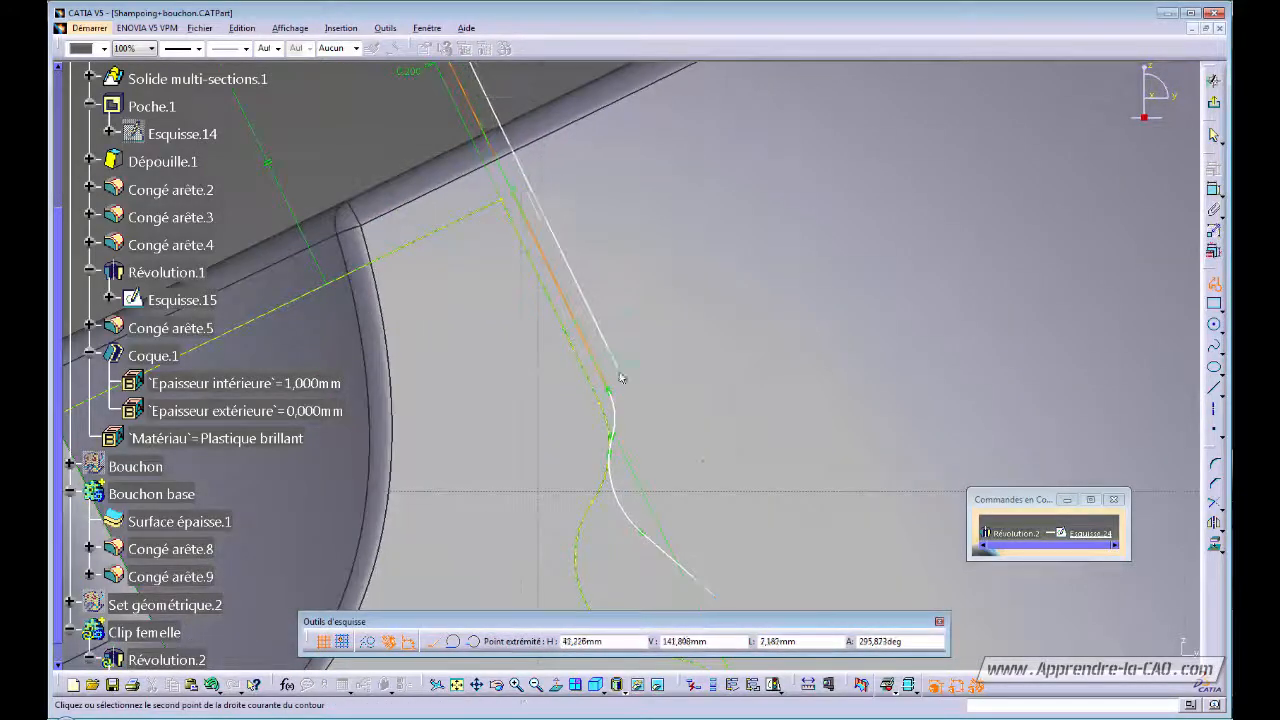
middle_click_drag(622, 373, 540, 198)
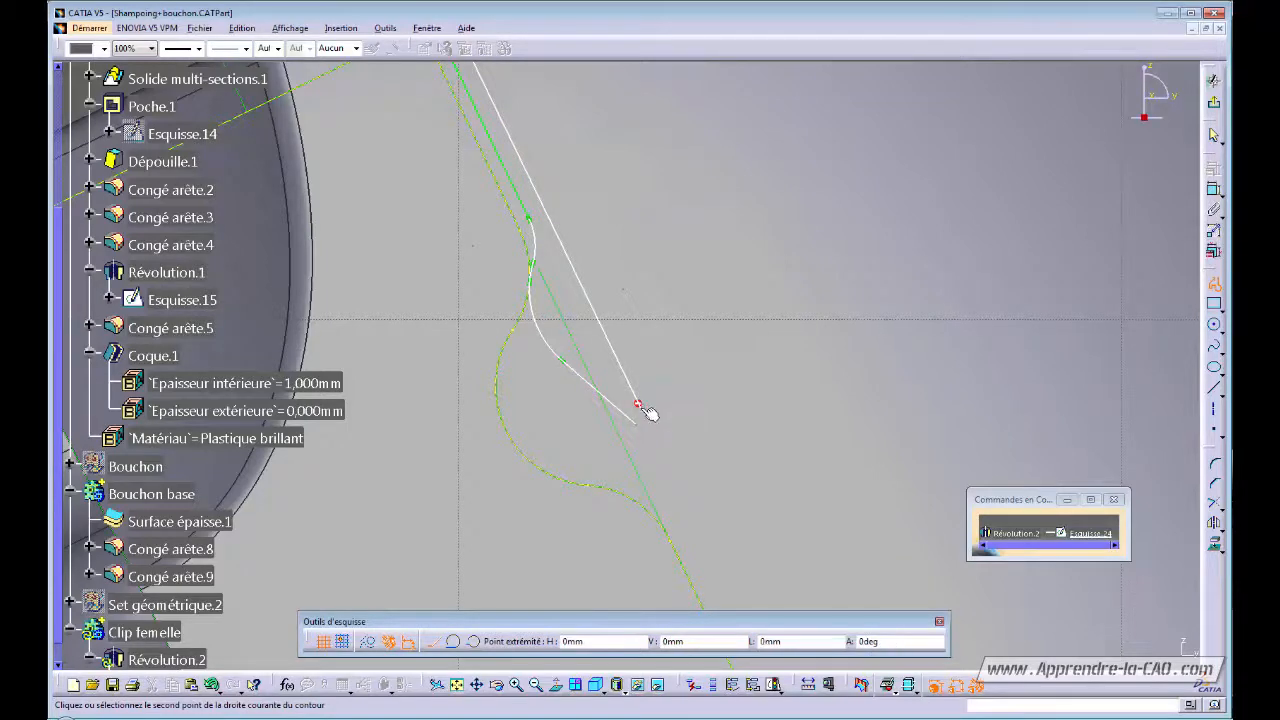
left_click(641, 411)
left_click(637, 423)
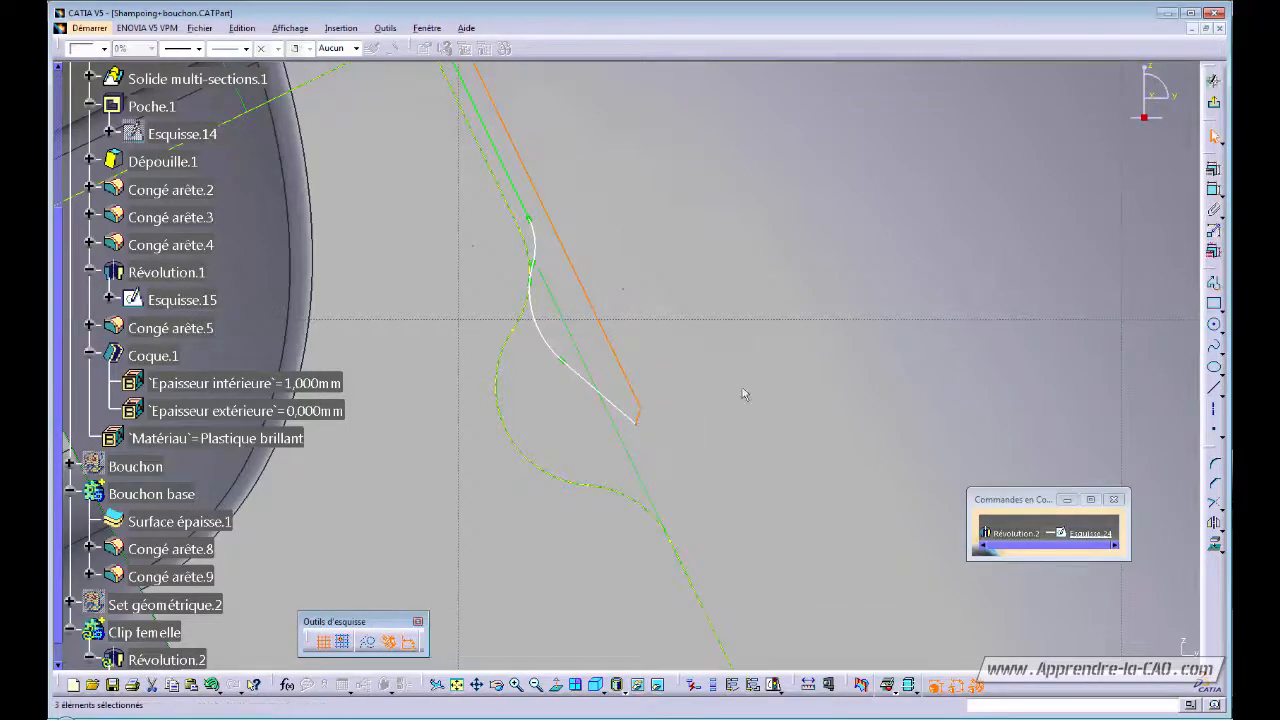
middle_click_drag(742, 392, 629, 362, "ctrl")
left_click(590, 172)
middle_click_drag(620, 440, 654, 369, "ctrl")
left_click(638, 418)
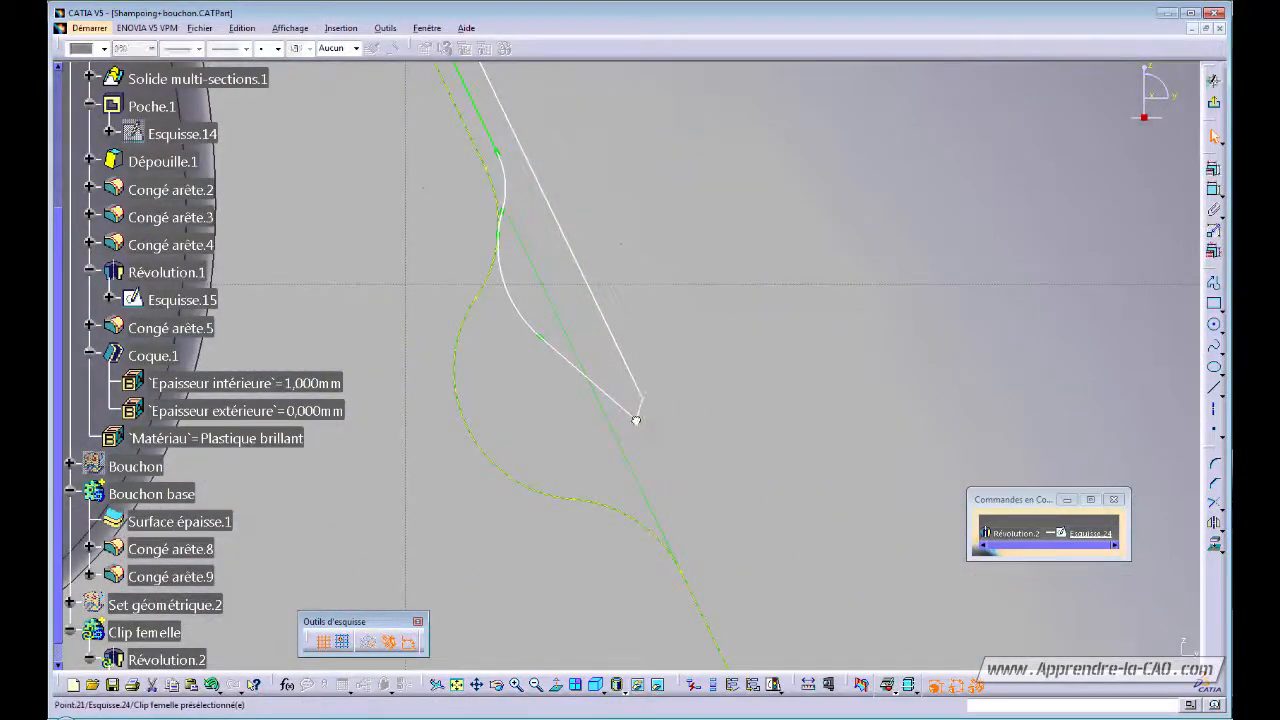
mouse_move(651, 291)
middle_mouse_down("ctrl")
mouse_move(654, 308)
mouse_move(632, 296)
mouse_move(645, 327)
middle_mouse_up("ctrl")
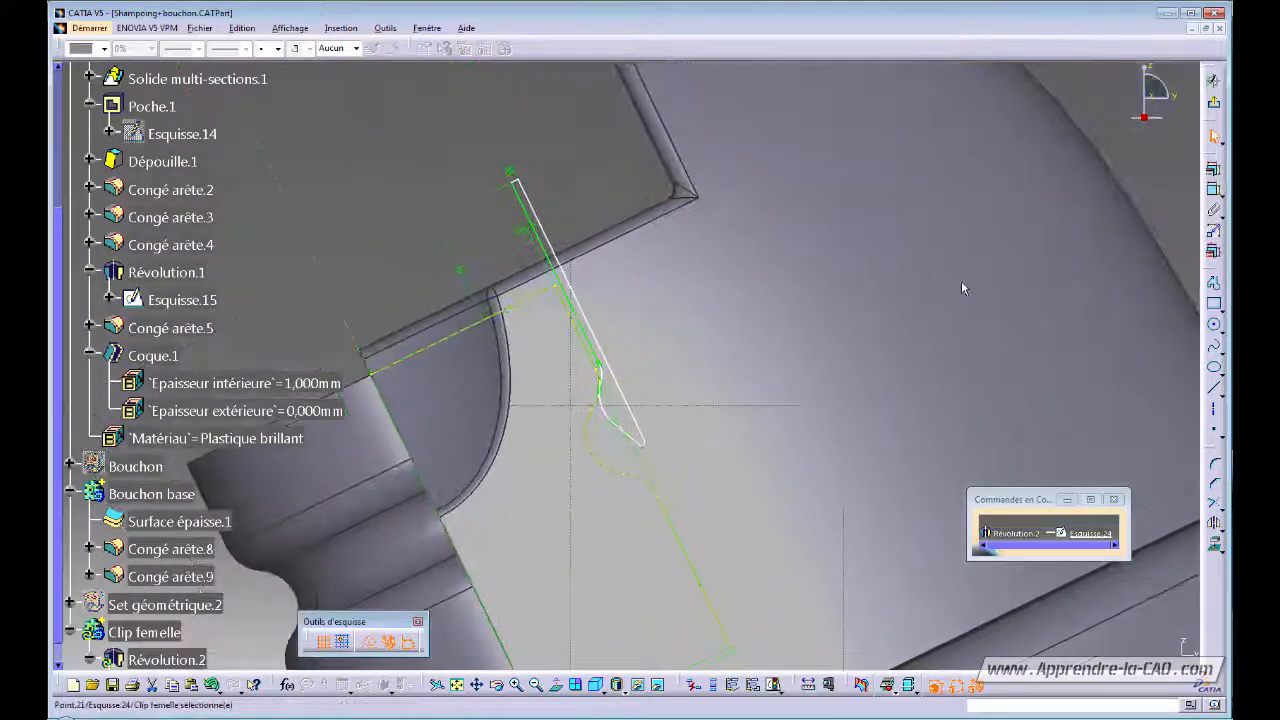
left_click(1210, 189)
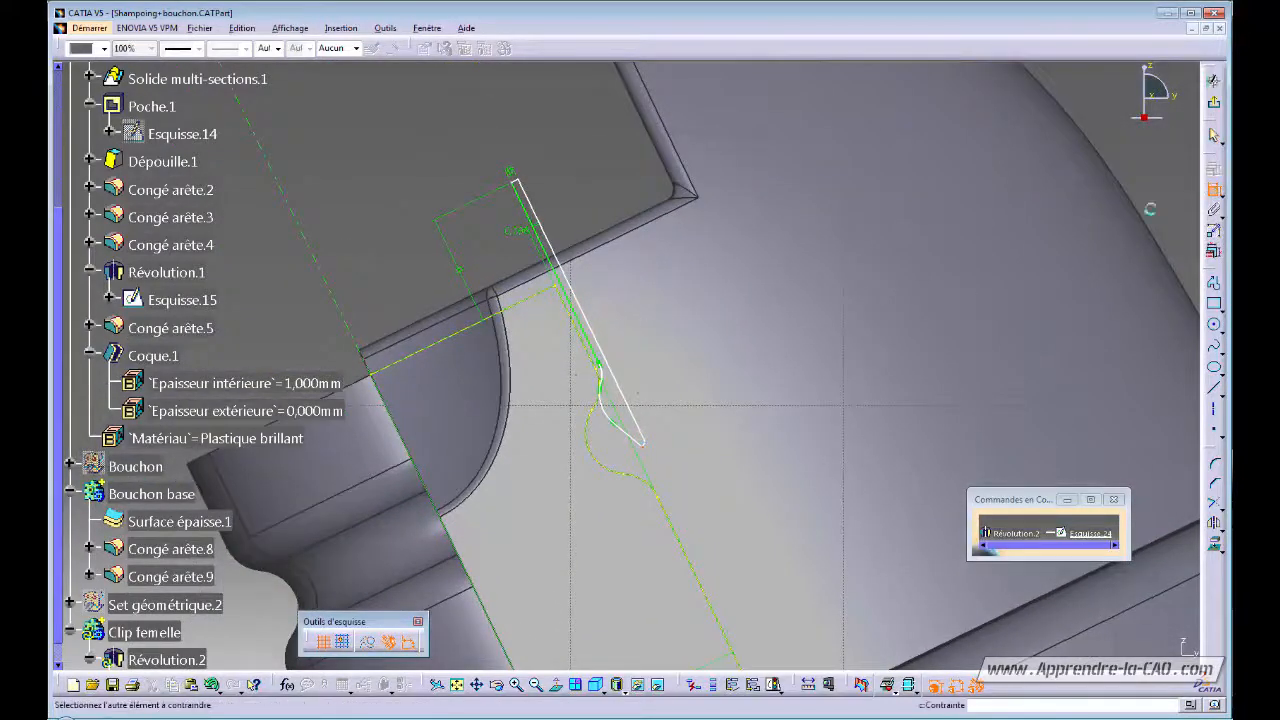
left_click(530, 204)
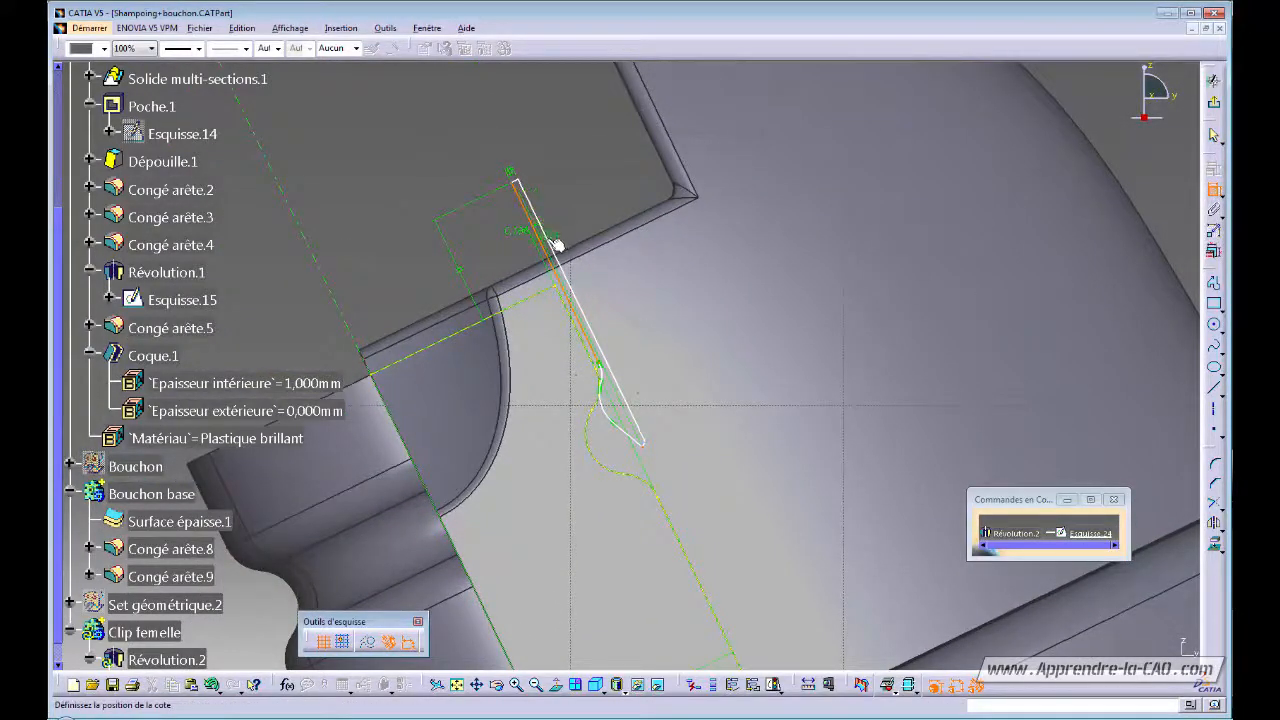
middle_click_drag(557, 239, 566, 246)
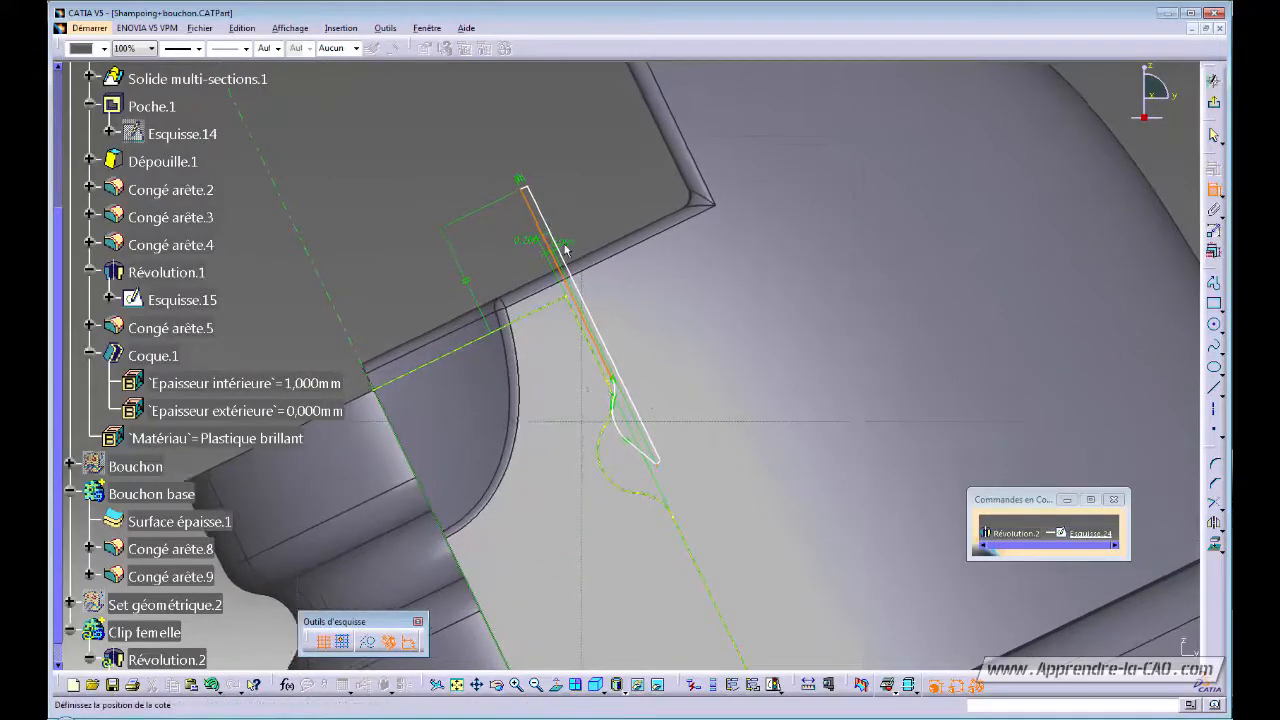
key("Escape")
left_click(589, 161)
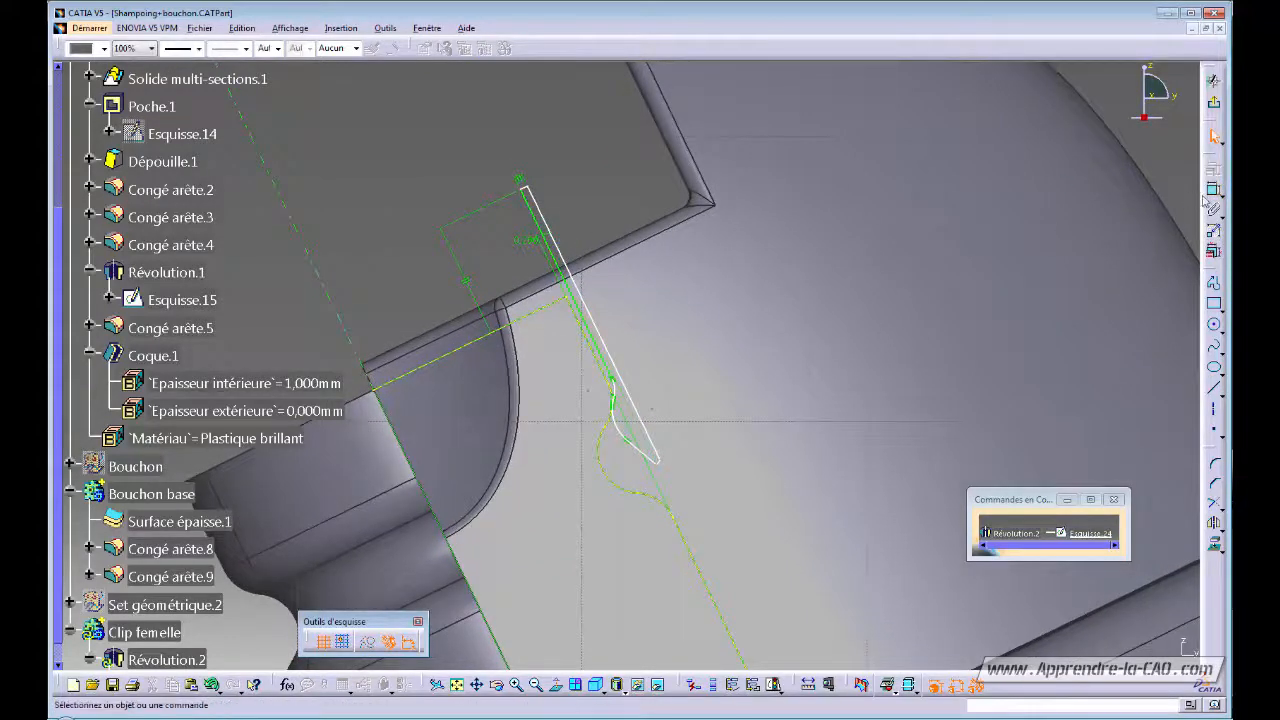
- Dimension the distance between the clip profile's two long parallel lines and set it to 1 mm
left_click(1211, 191)
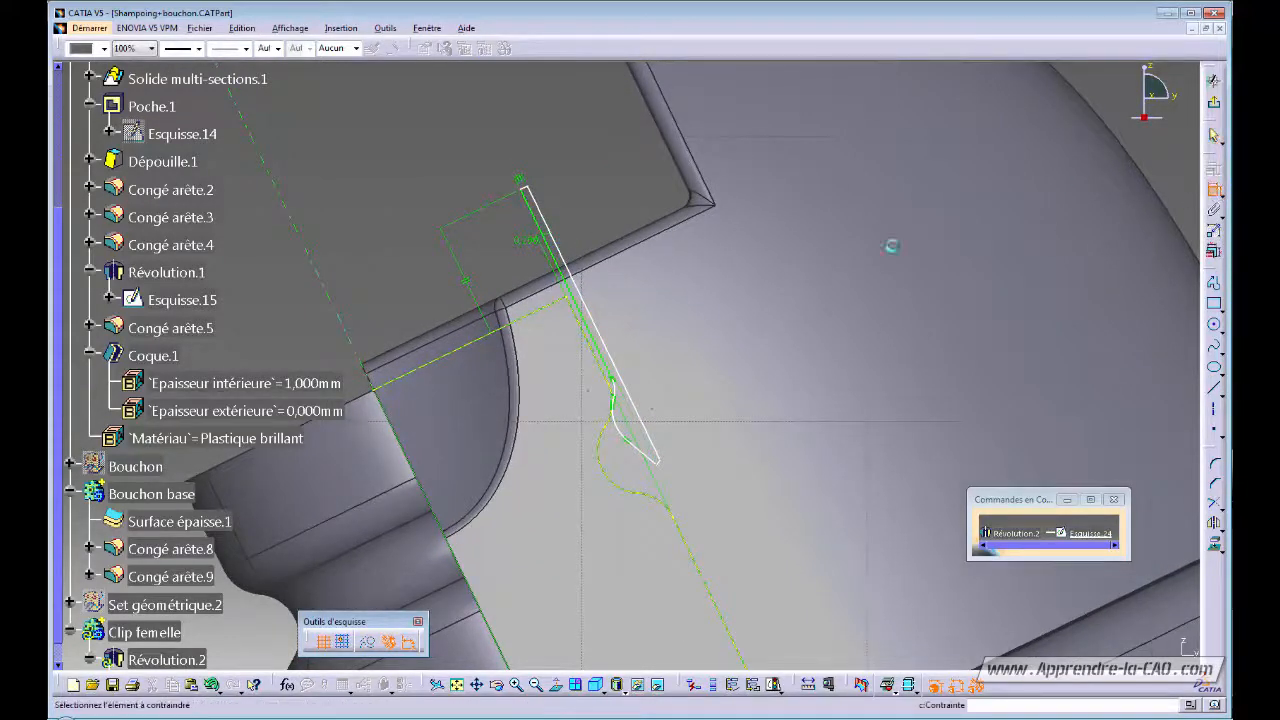
left_click(563, 254)
left_click(587, 200)
double_click(587, 194)
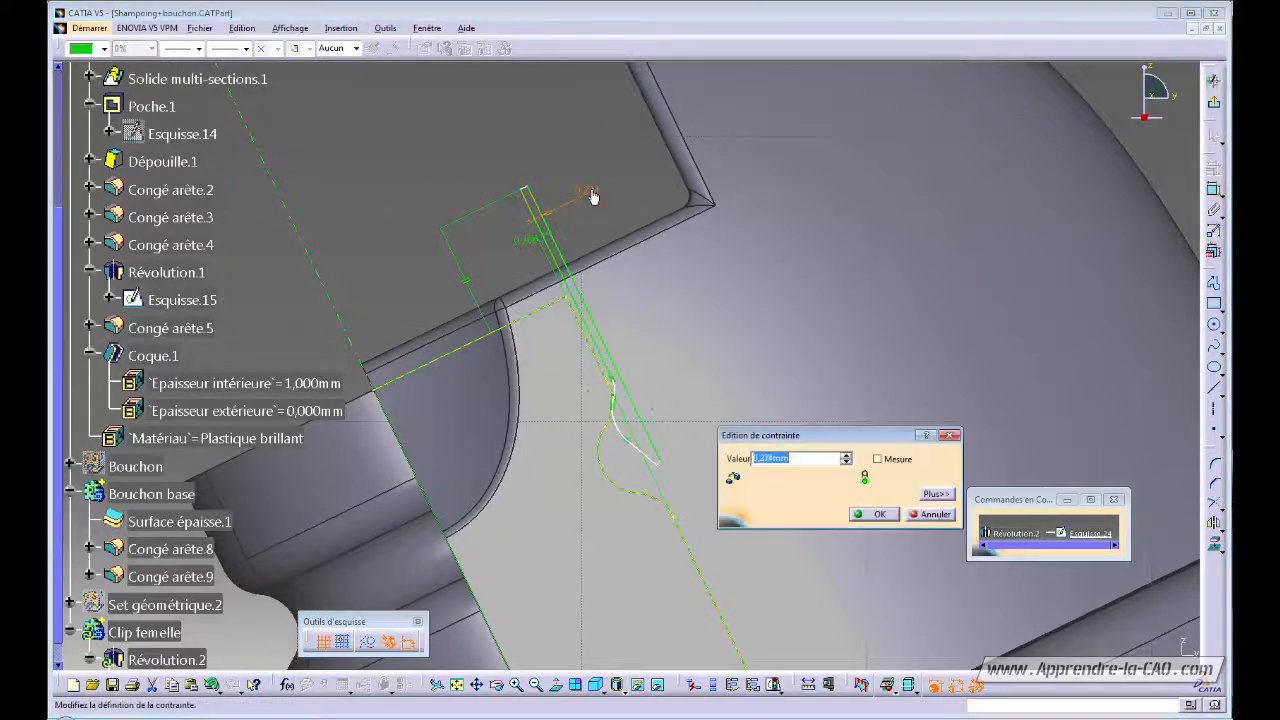
type("1")
key("Return")
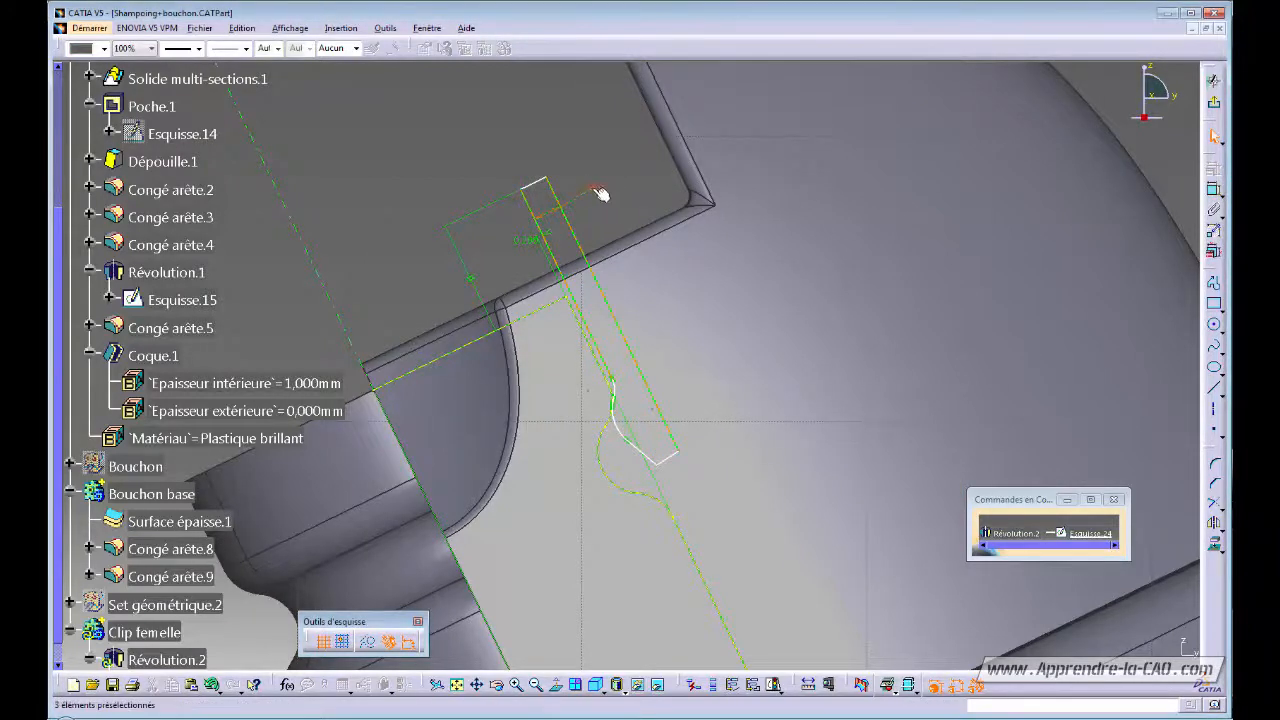
- Set the clip profile's thickness to 0.75 mm and reduce it further to 0.5 mm
double_click(600, 195)
type("0")
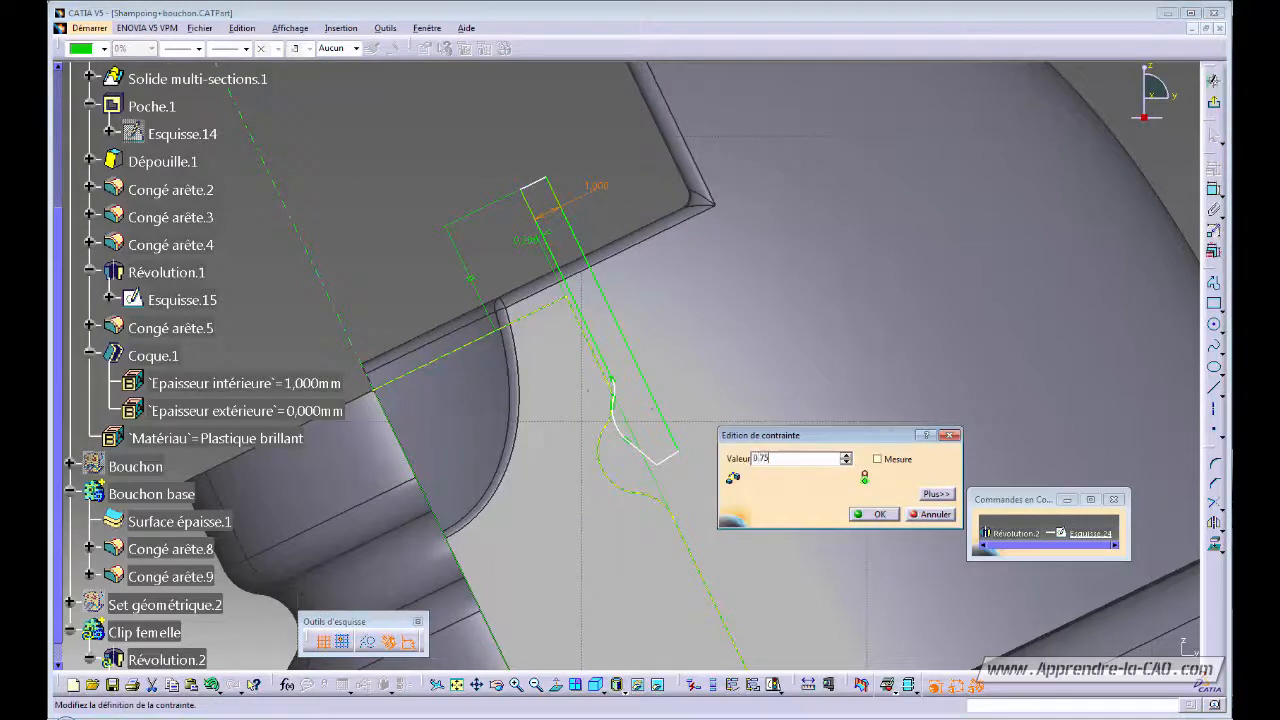
type(".75")
key("Return")
double_click(598, 192)
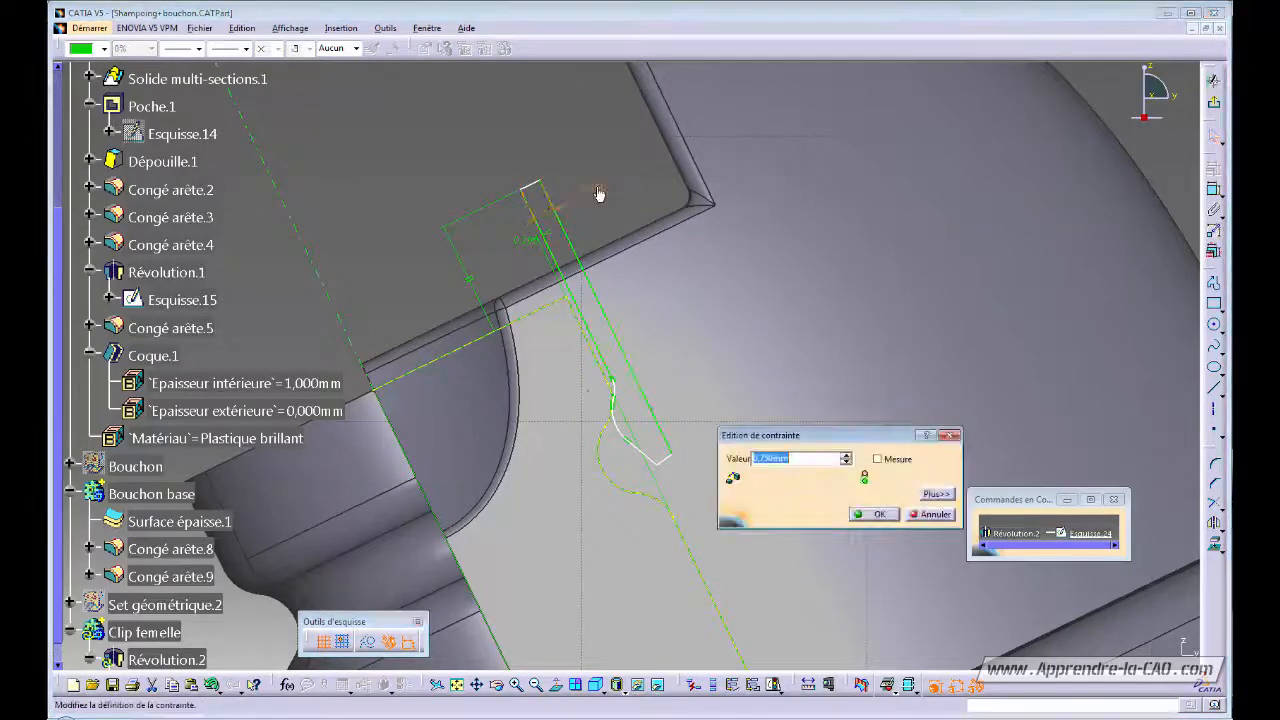
key("Return")
left_click(596, 178)
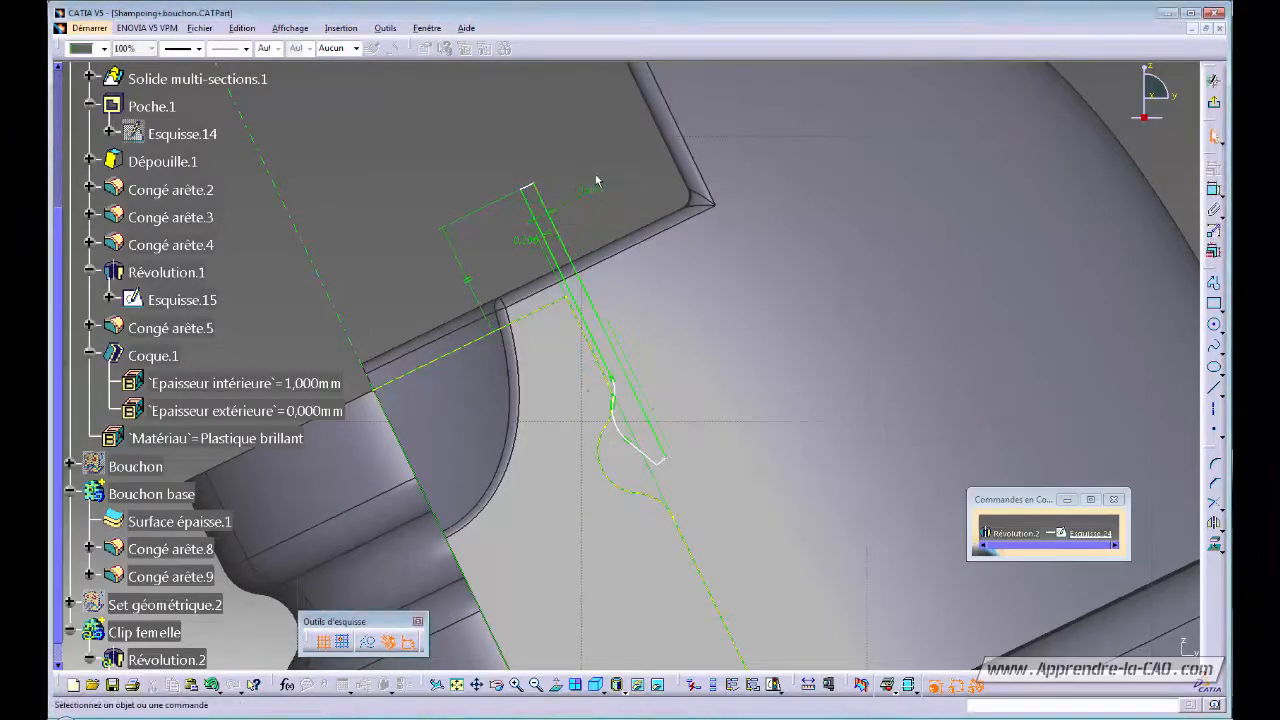
- Leave the sketch and create the clip revolution with both the first and second angles set to 90 degrees
left_click(1213, 104)
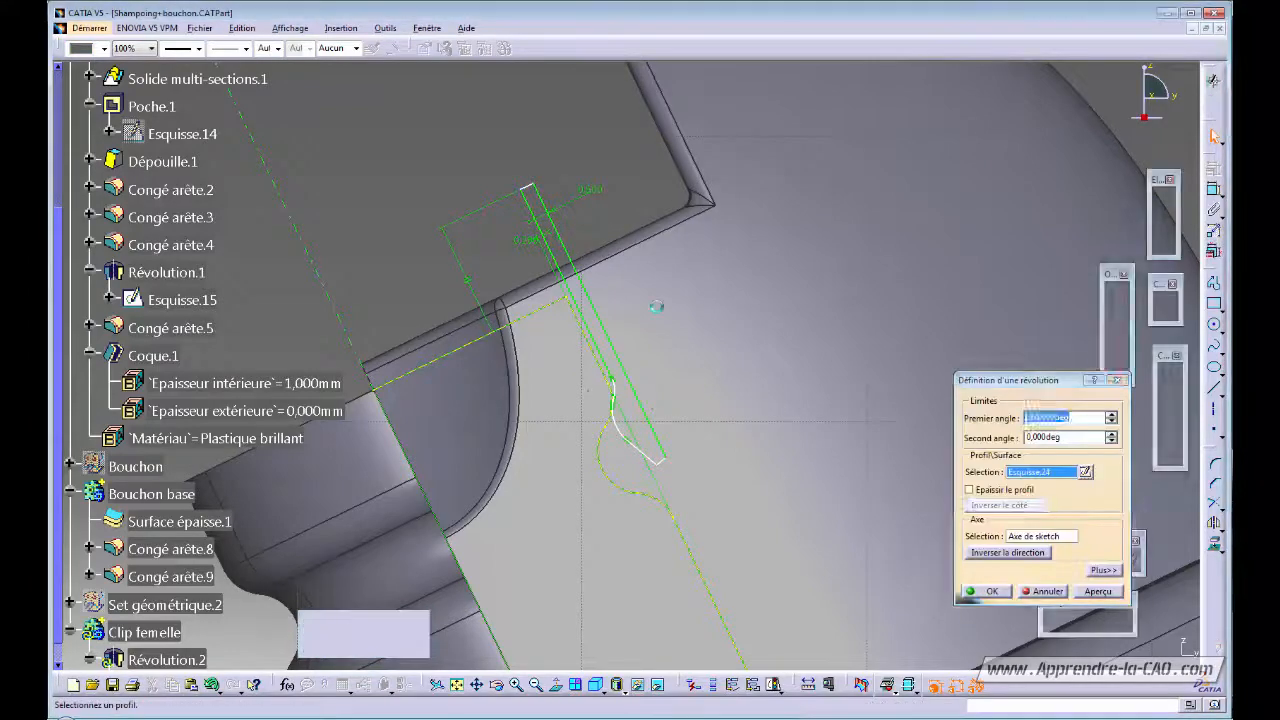
middle_click_drag(563, 303, 645, 428)
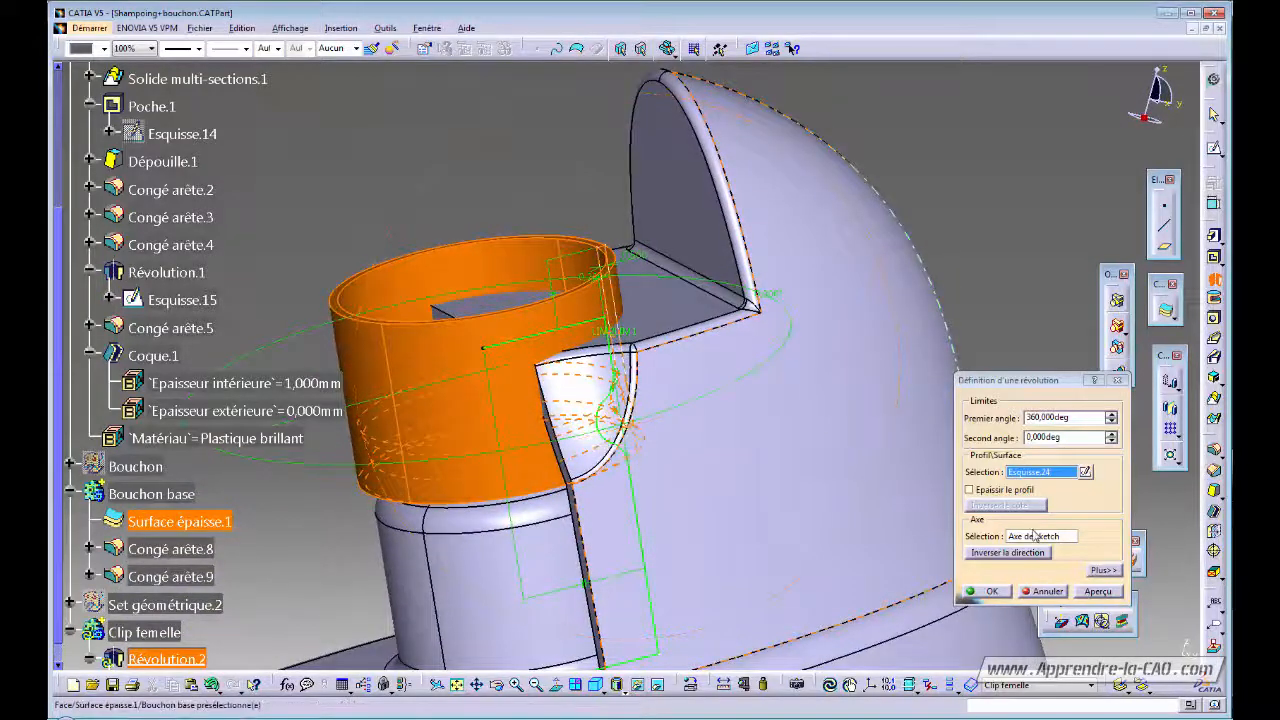
left_click(1026, 418)
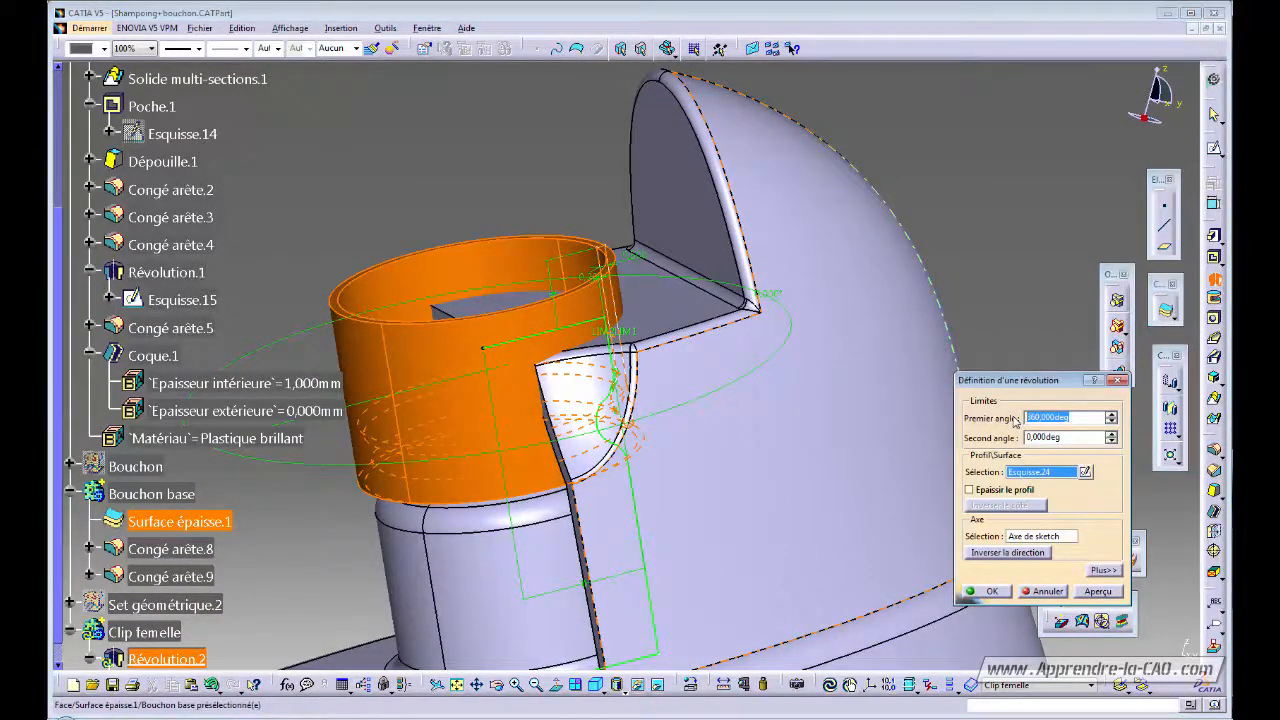
type("180")
left_click(1078, 438)
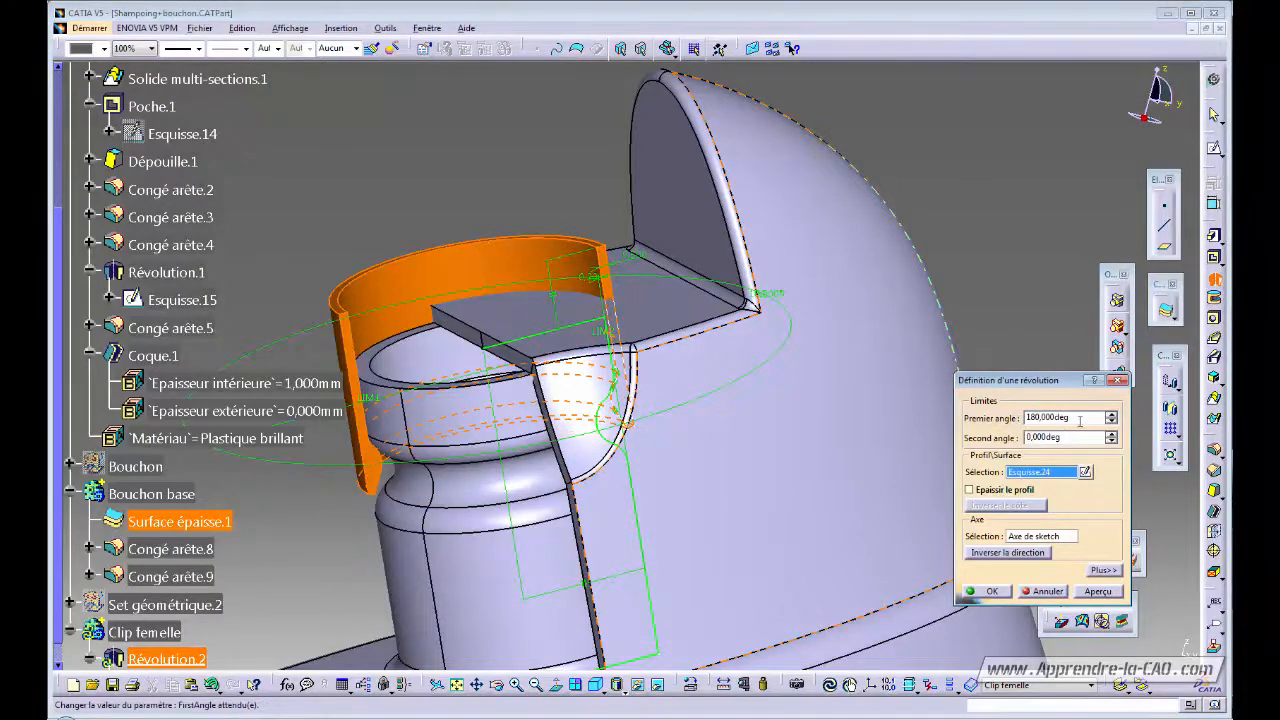
left_click(1040, 418)
type("90")
left_click(1071, 440)
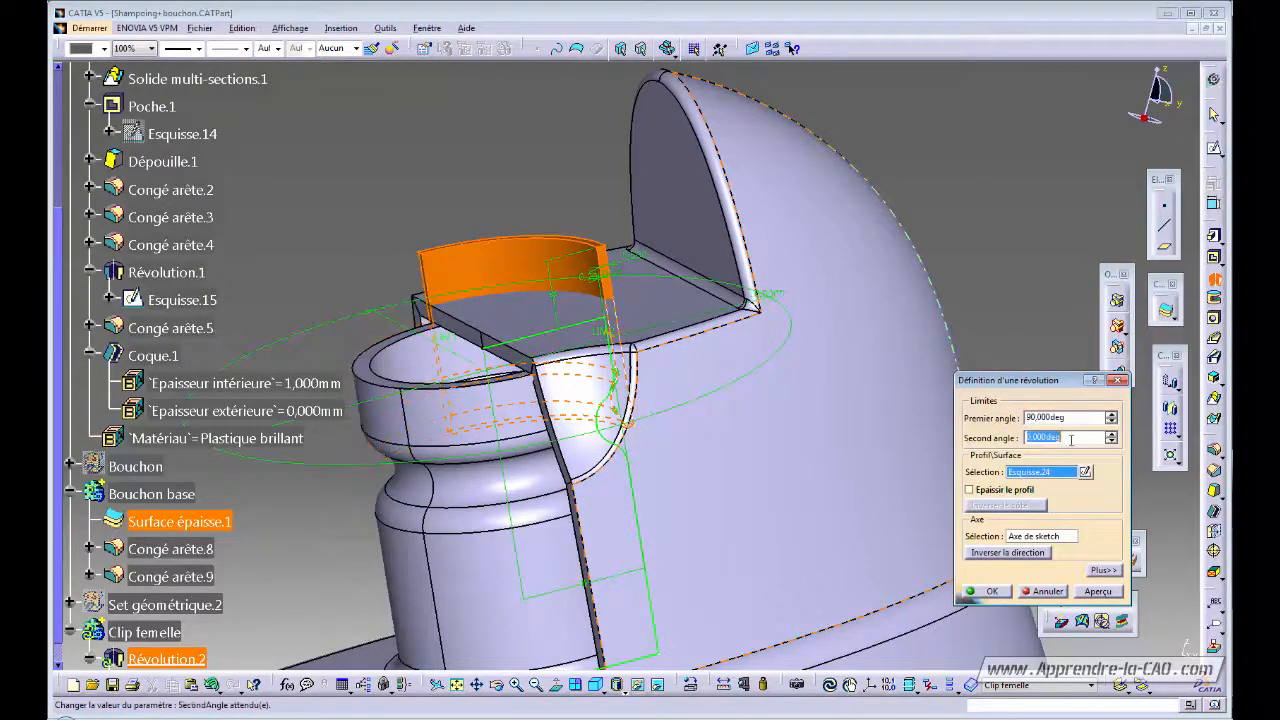
type("90")
key("Return")
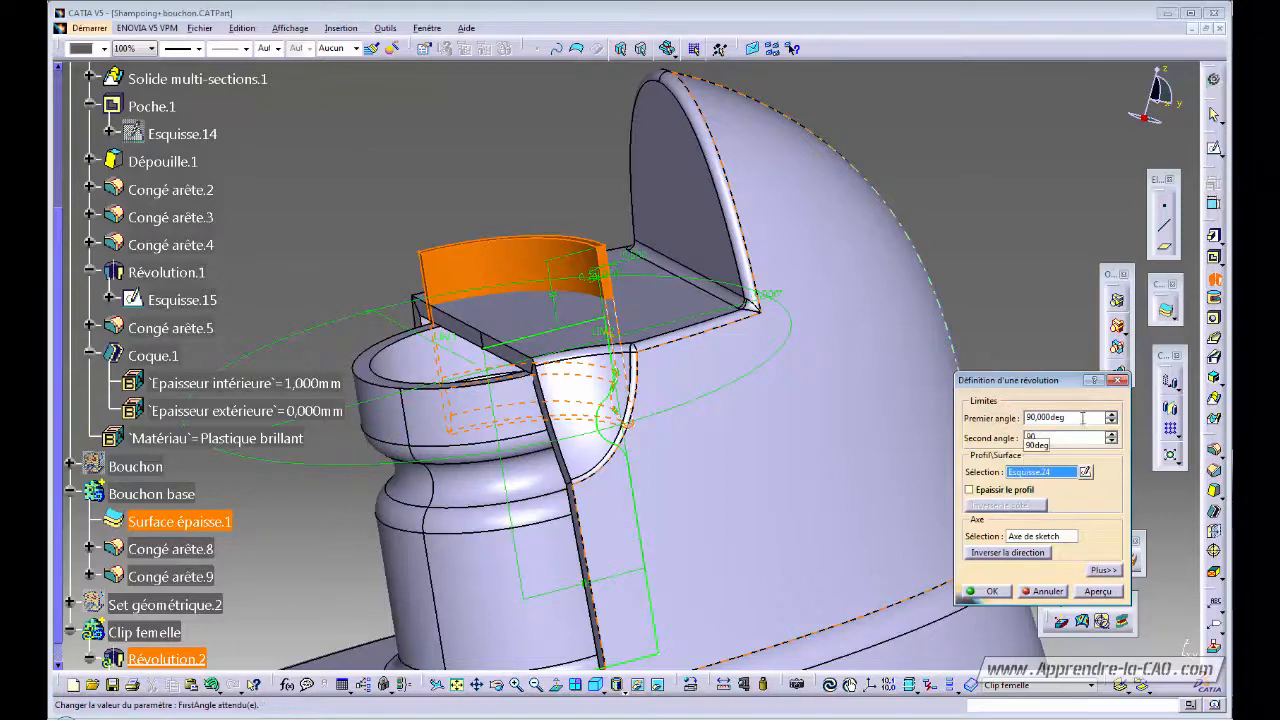
left_click(993, 591)
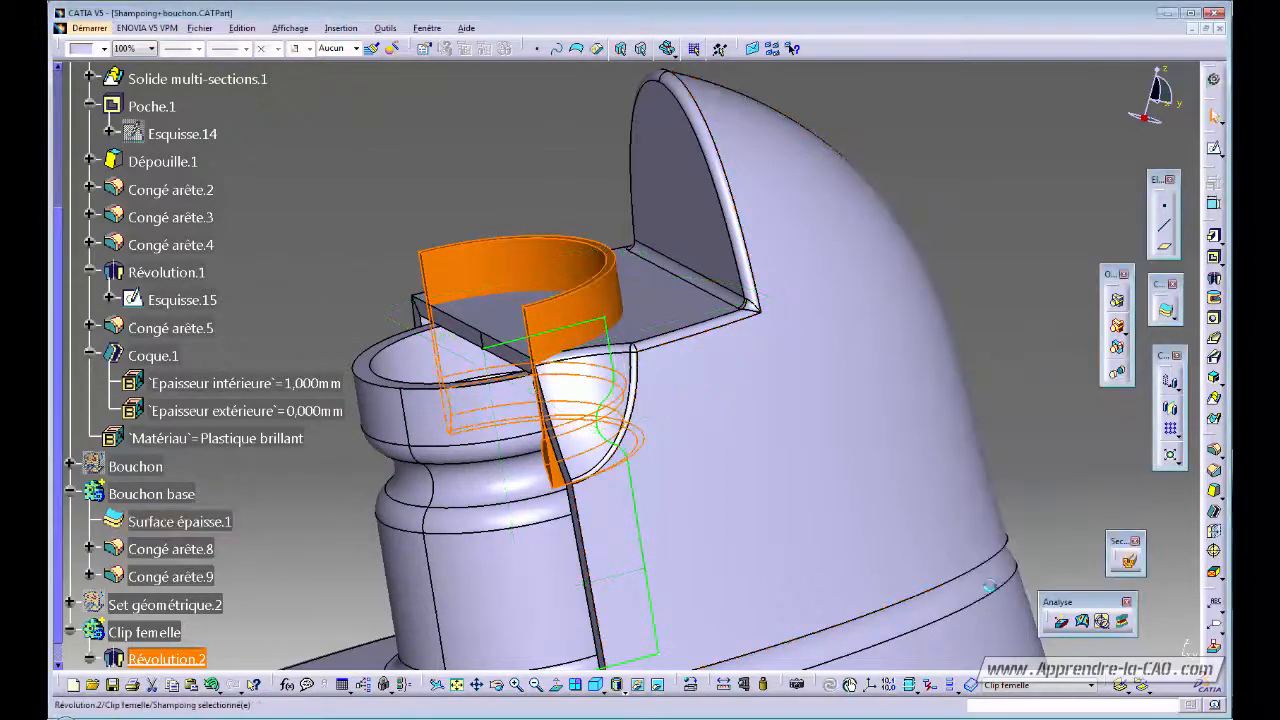
- Define the Bouchon base body as the work object
middle_click_drag(667, 455, 788, 410)
middle_click_drag(657, 430, 740, 420)
left_click(895, 372)
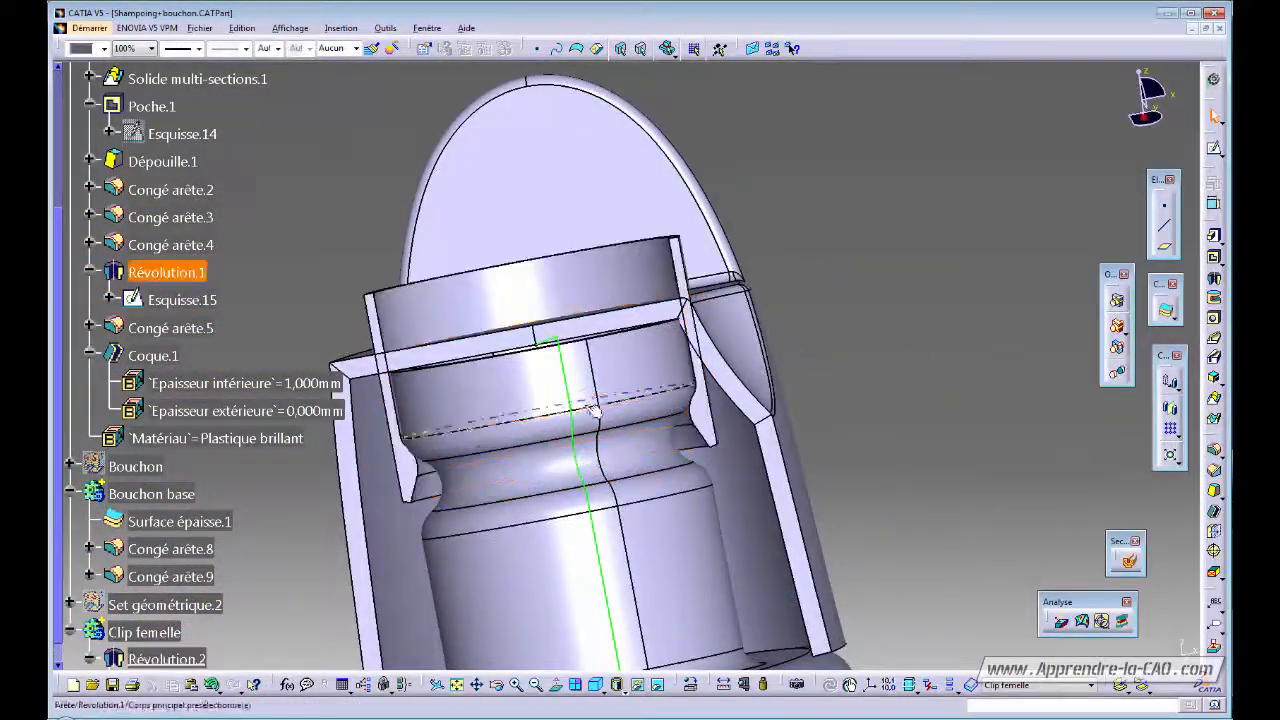
middle_click_drag(600, 405, 663, 419)
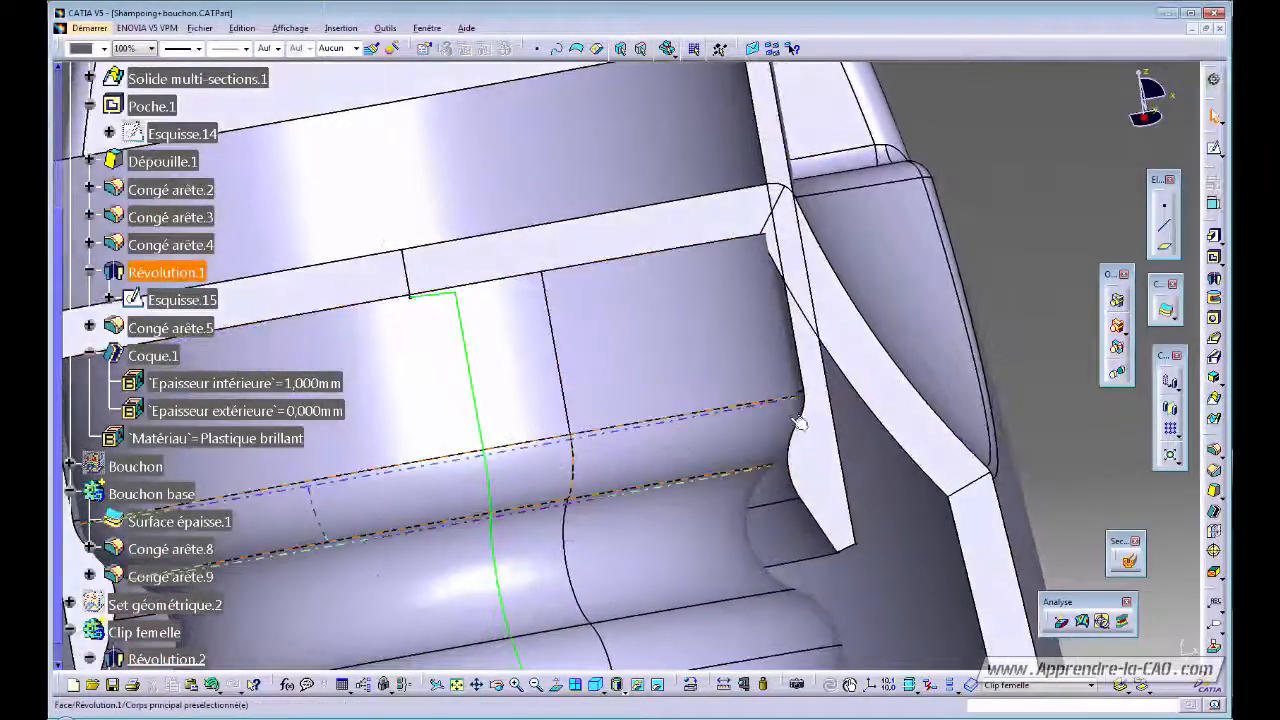
middle_click_drag(783, 413, 935, 344)
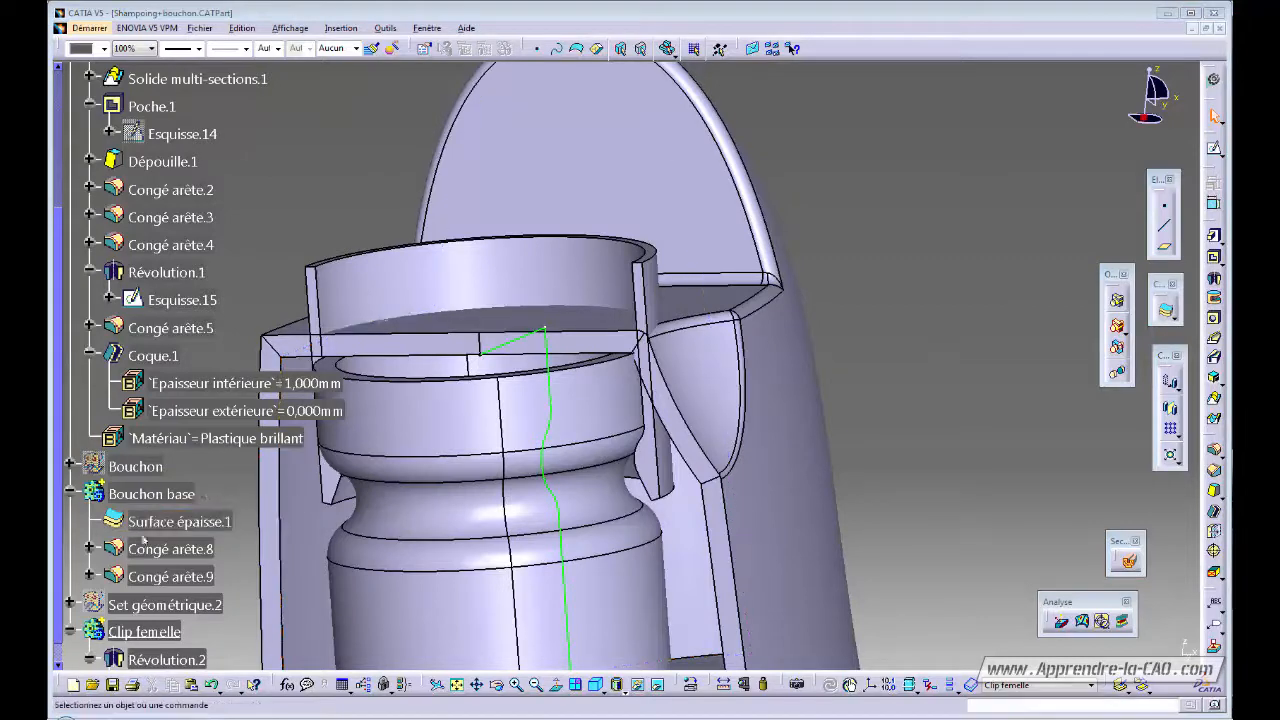
right_click(150, 497)
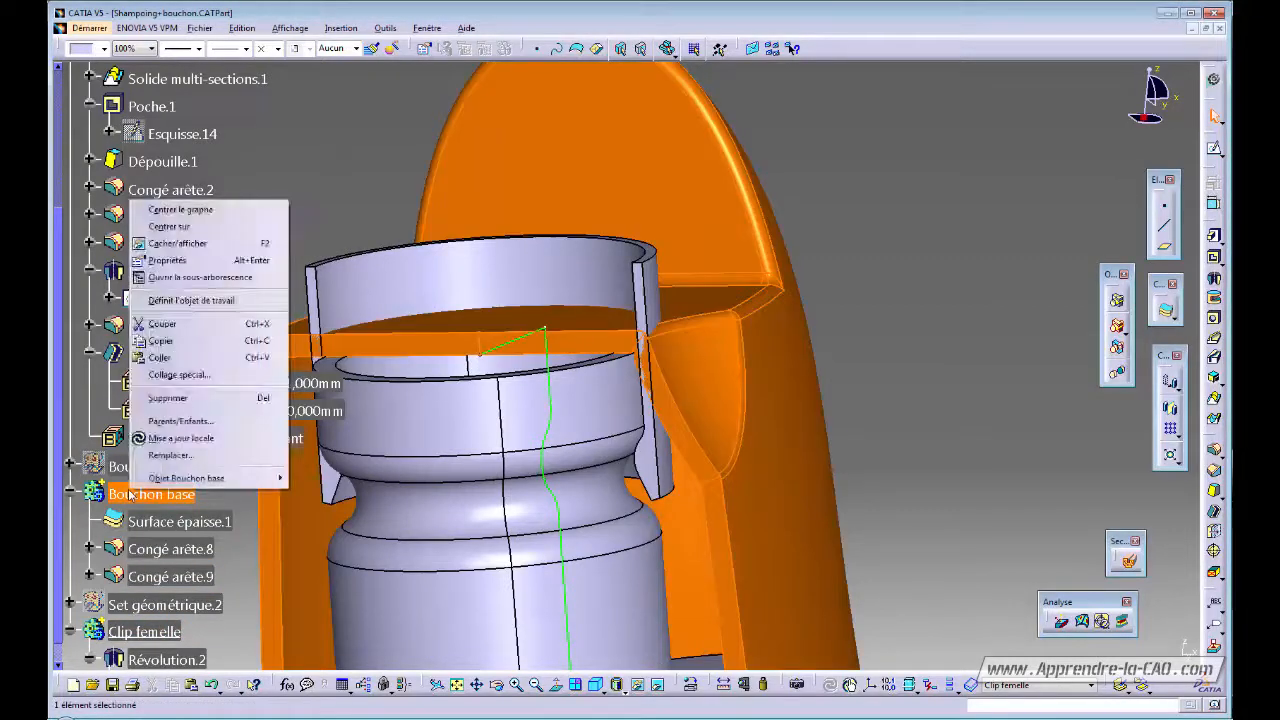
left_click(191, 300)
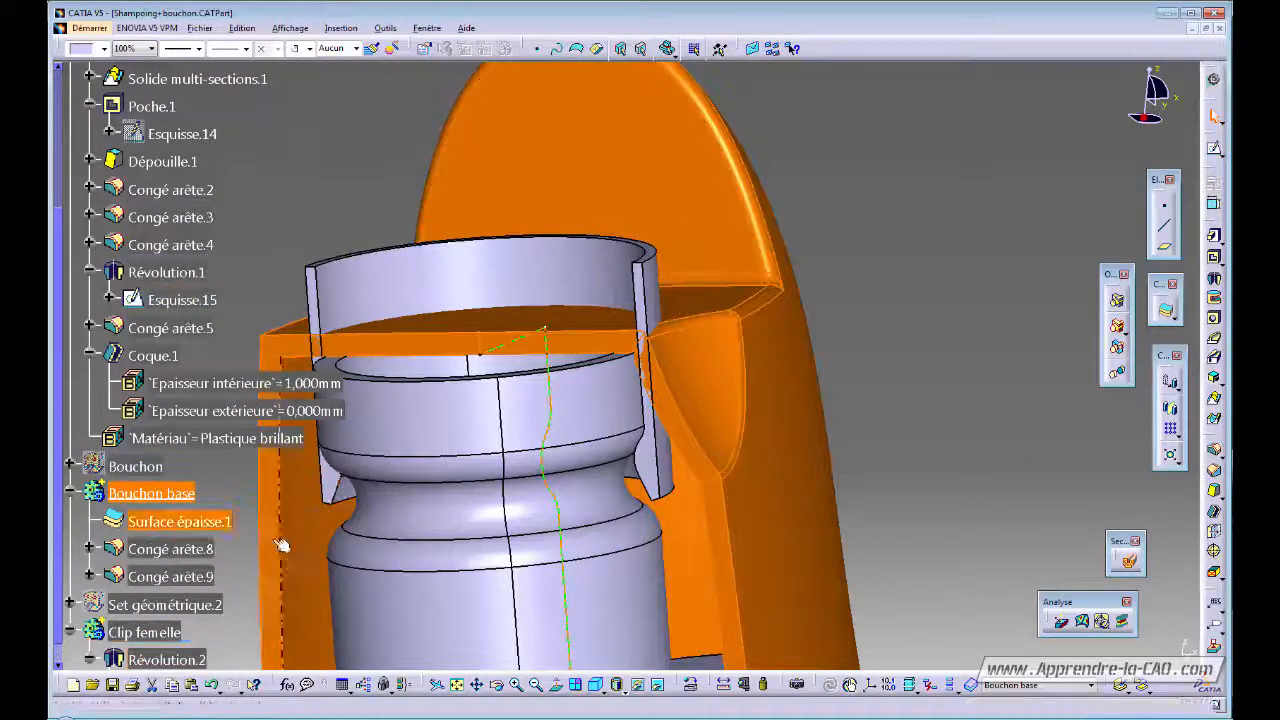
- Union-trim the Clip femelle body with Bouchon base, removing the clip's inner face that rises above the flat plate
right_click(190, 630)
mouse_move(207, 628)
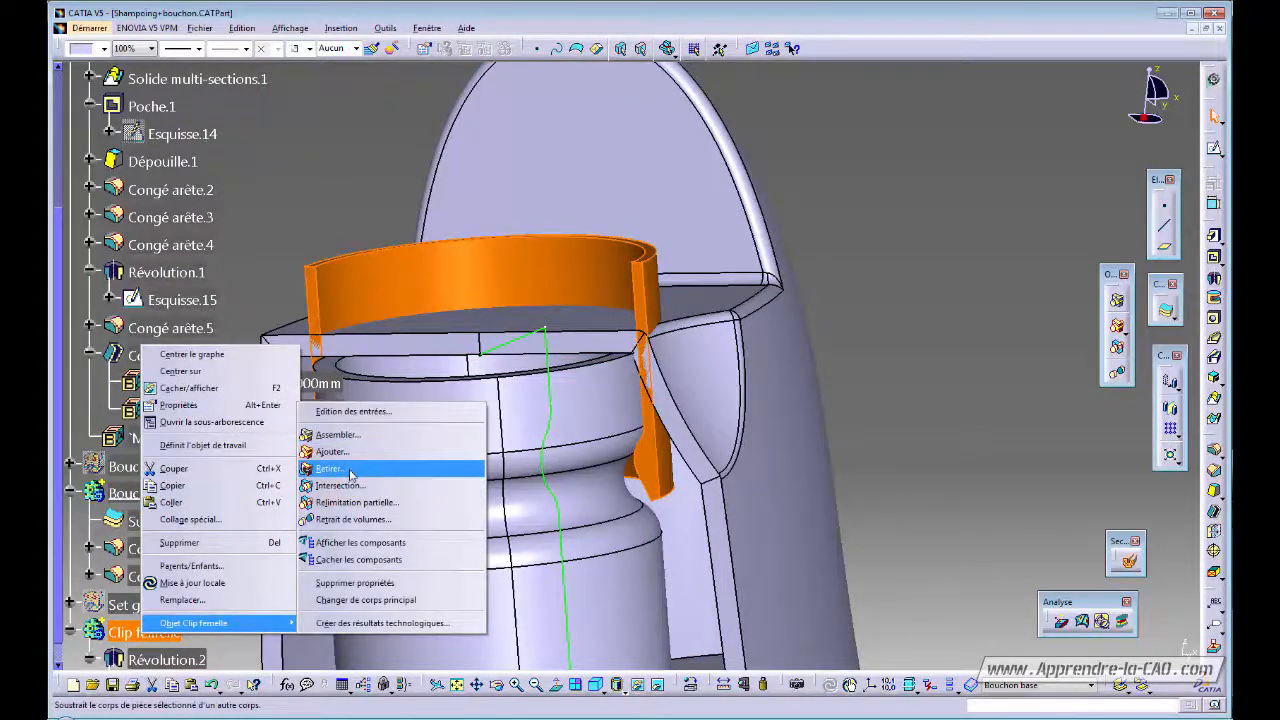
left_click(355, 503)
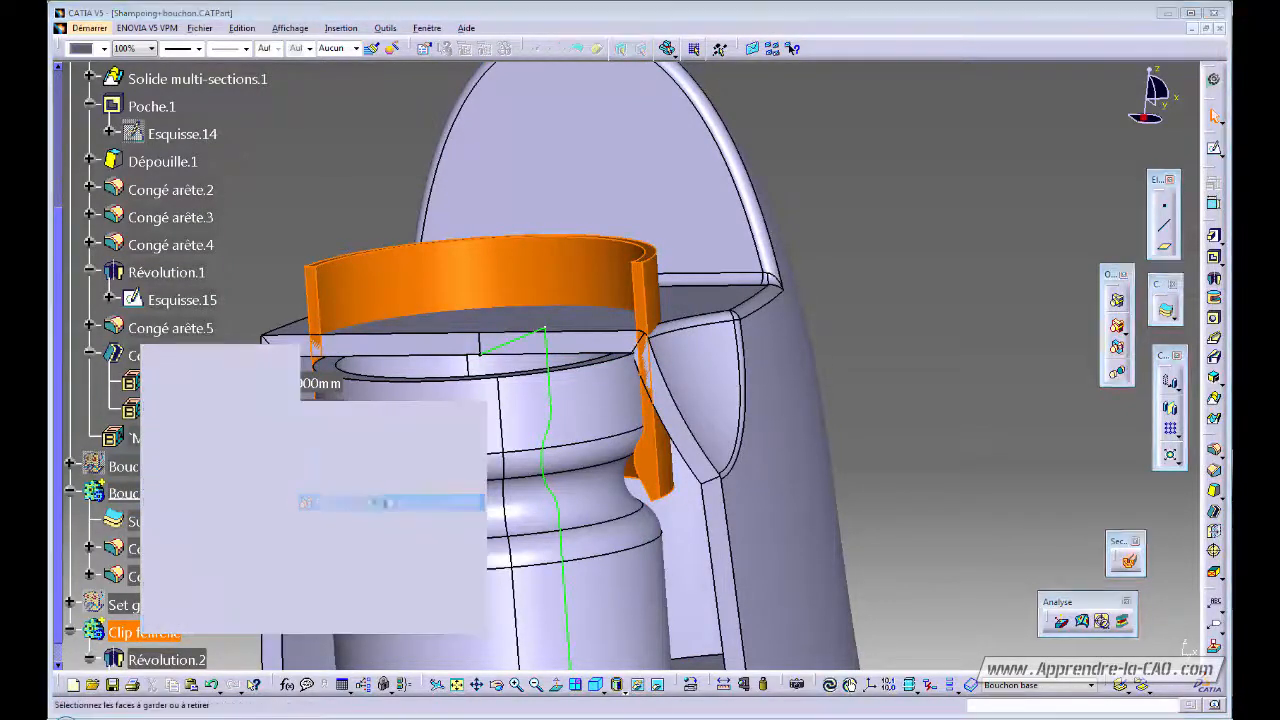
left_click(878, 345)
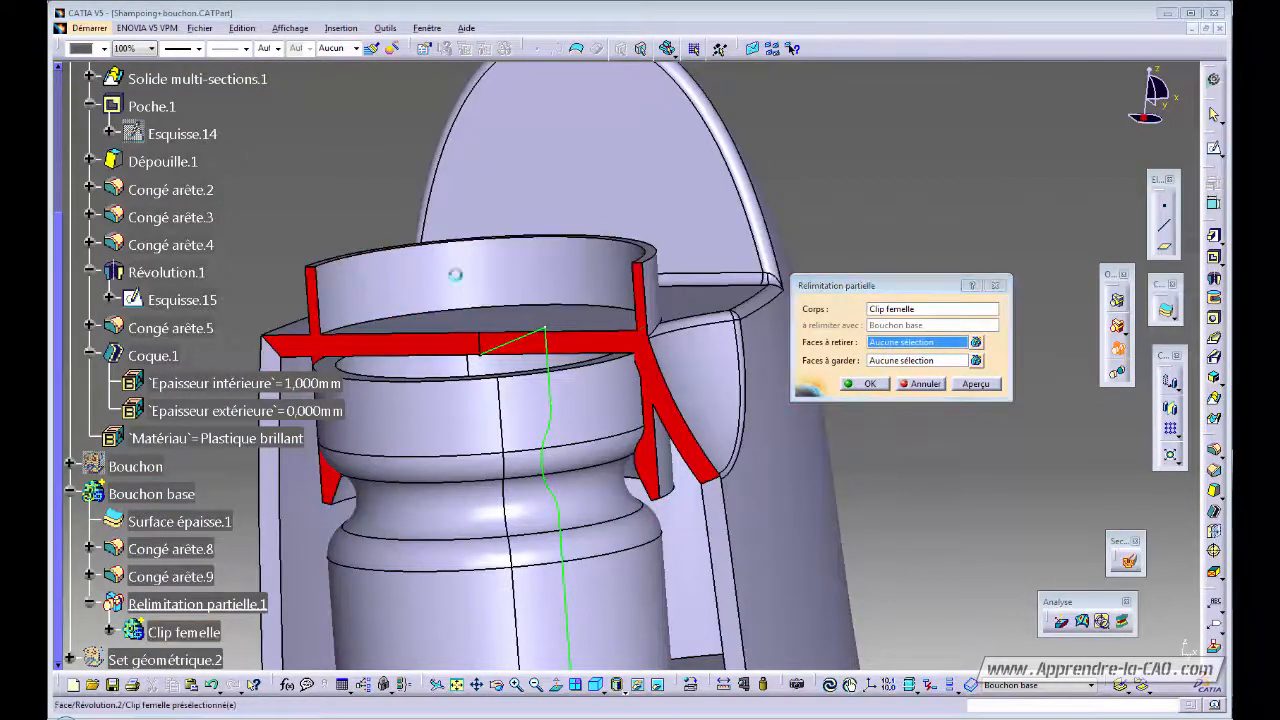
left_click(457, 276)
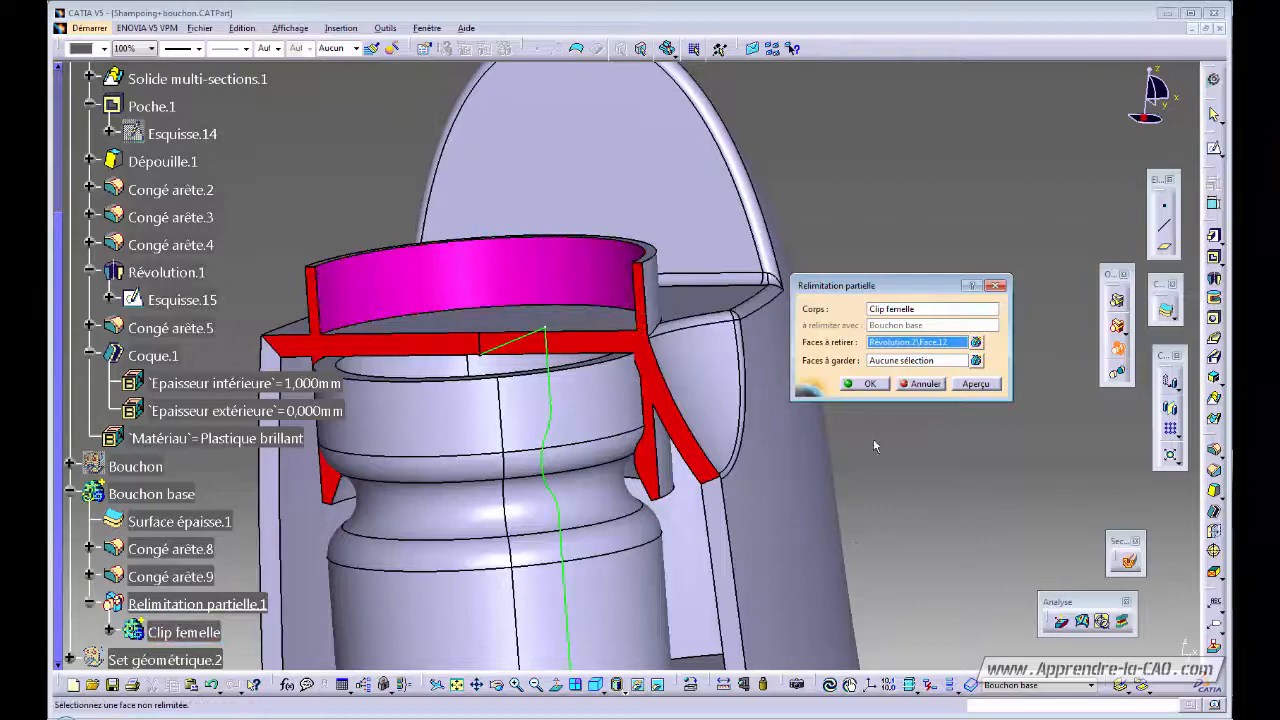
left_click(864, 383)
- Place a hole on the cap's flat upper face, concentric with the bottle neck's circular edge, extending up to next (Jusqu'au suivant)
middle_click_drag(576, 415, 777, 337)
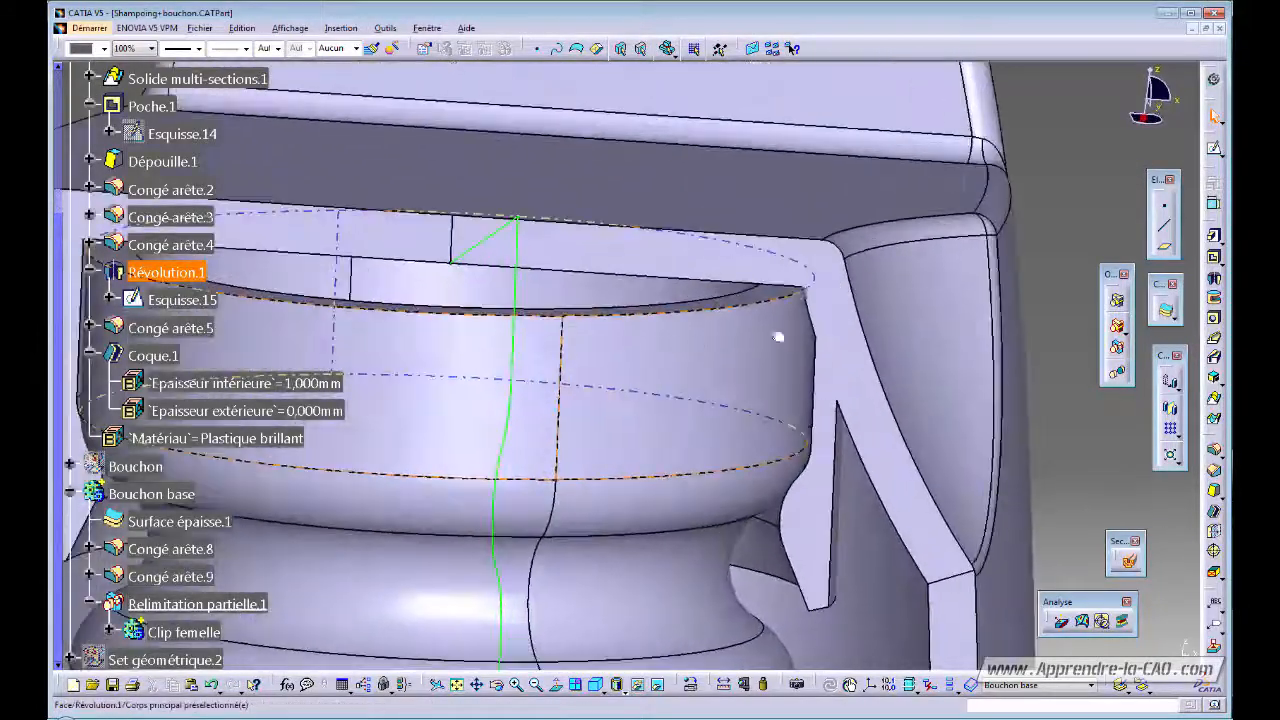
left_click(807, 290)
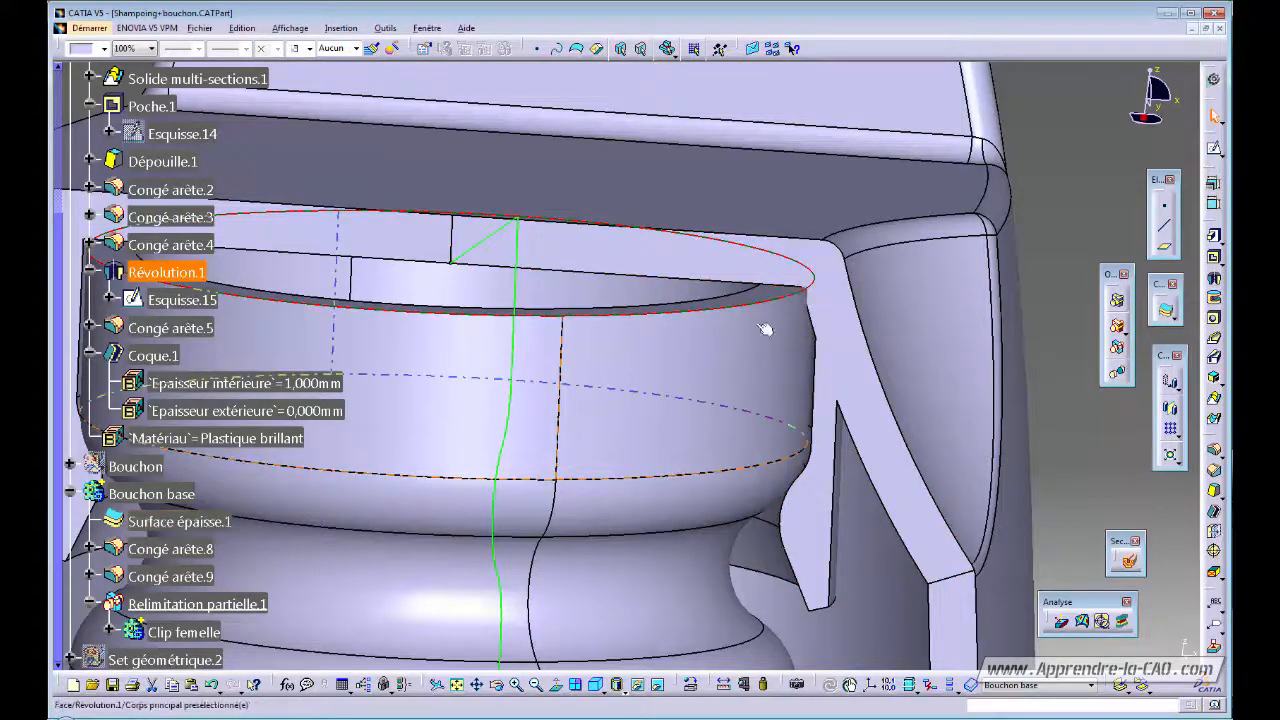
middle_click_drag(765, 330, 747, 372)
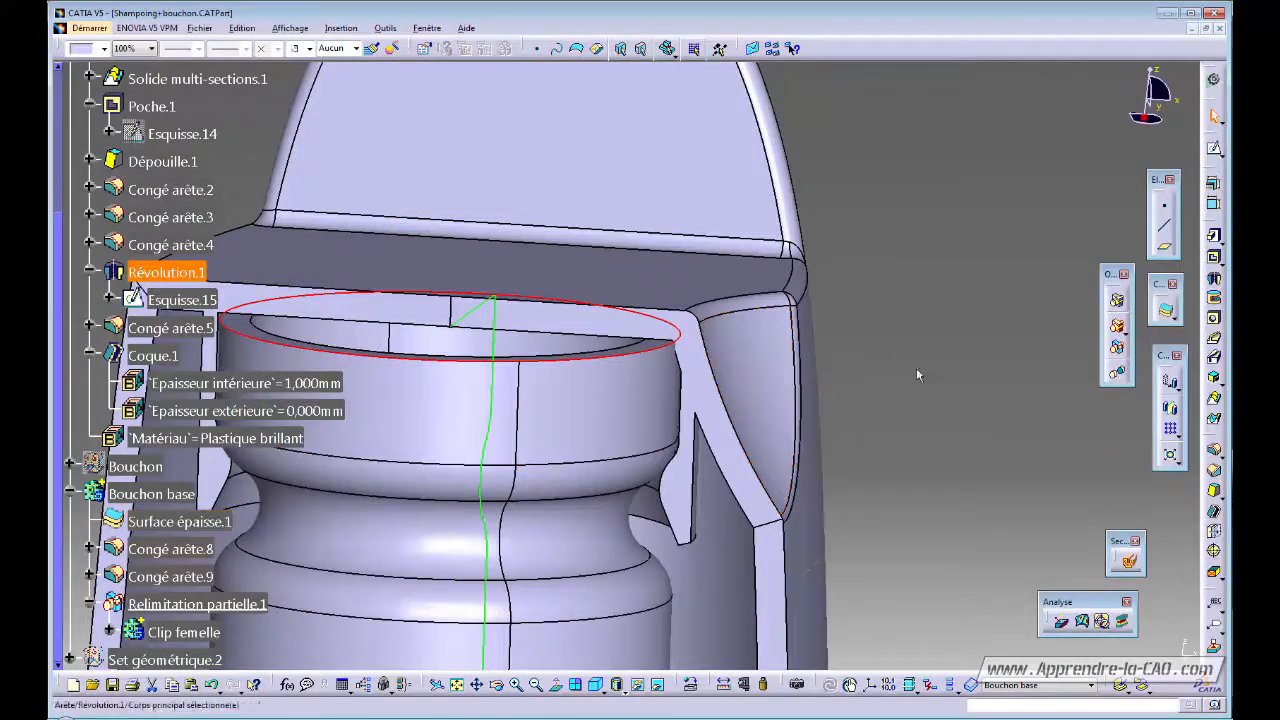
middle_click_drag(916, 375, 840, 460)
middle_click_drag(500, 372, 578, 338)
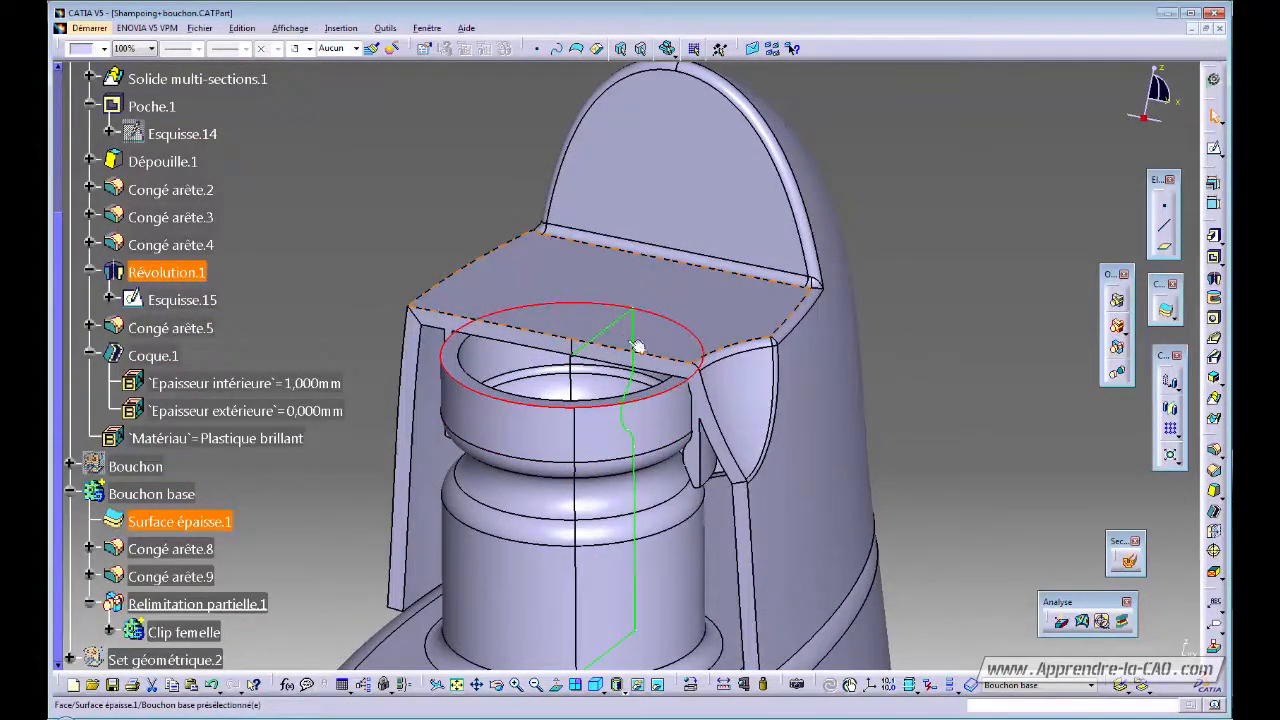
mouse_move(623, 409)
middle_mouse_down()
mouse_move(600, 447)
mouse_move(599, 427)
mouse_move(981, 450)
middle_mouse_up()
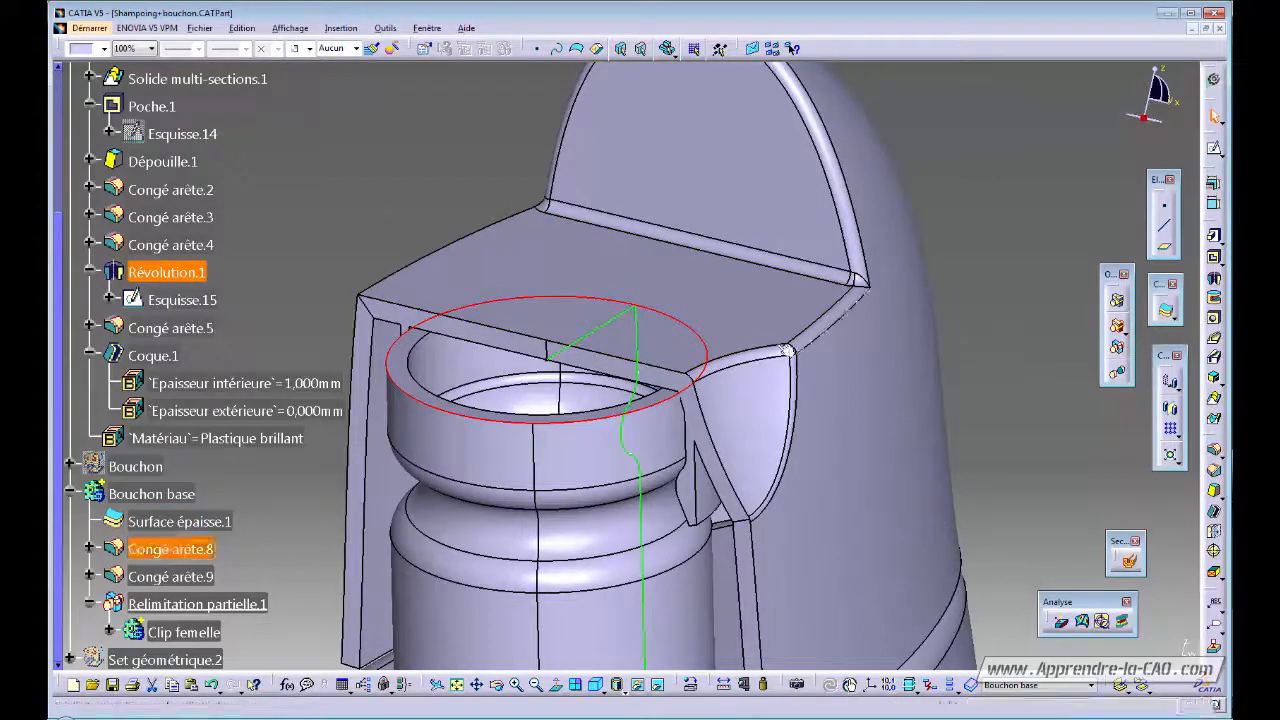
left_click(555, 345)
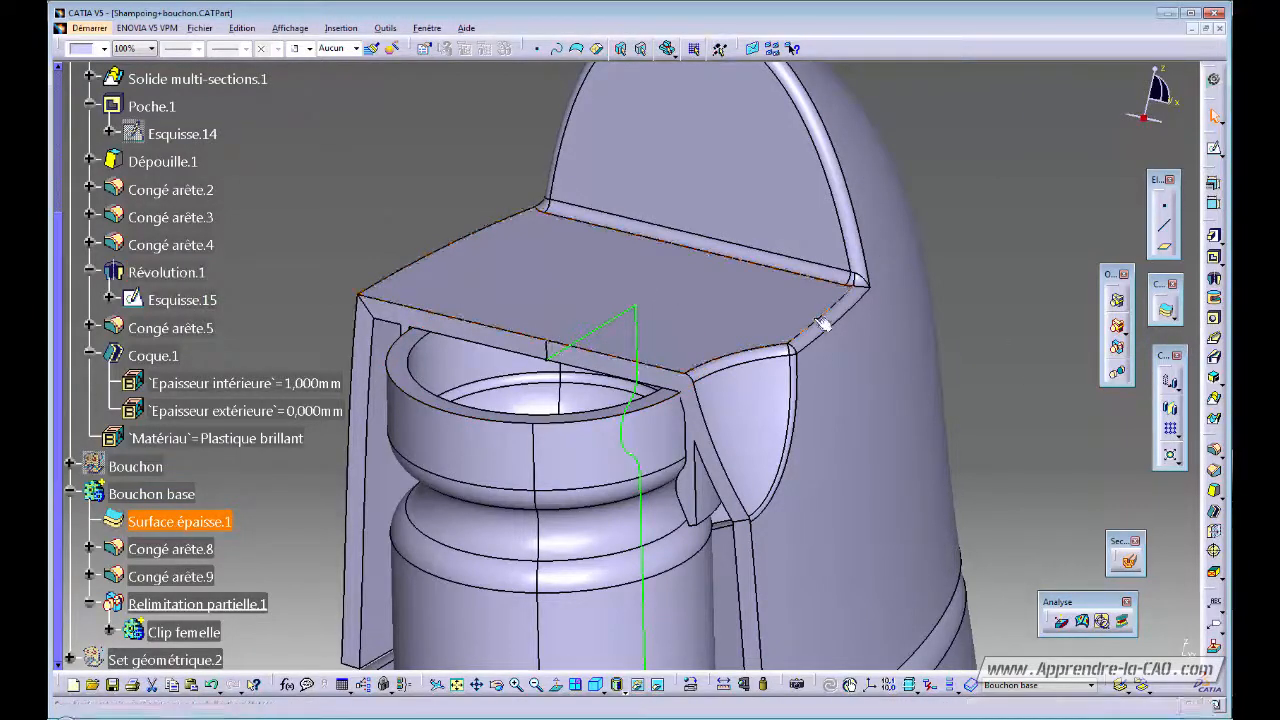
left_click(1214, 318)
left_click(571, 319)
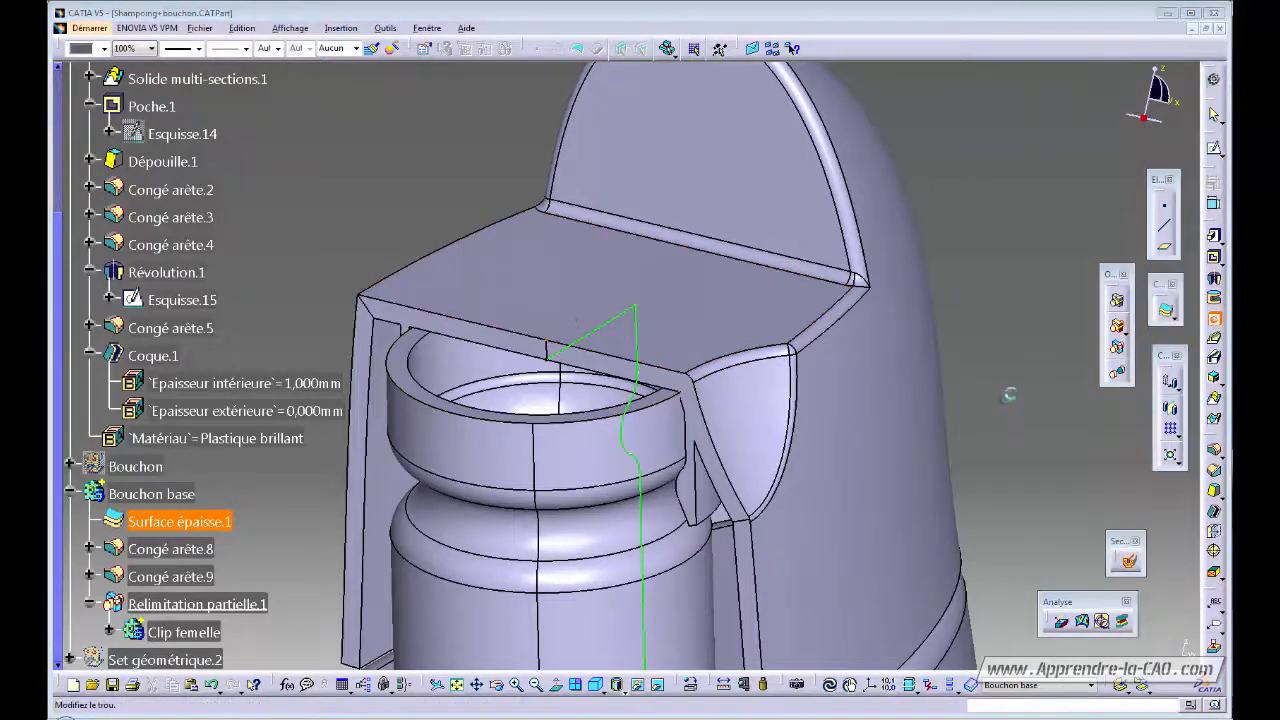
middle_click_drag(611, 486, 798, 386)
left_click(846, 99)
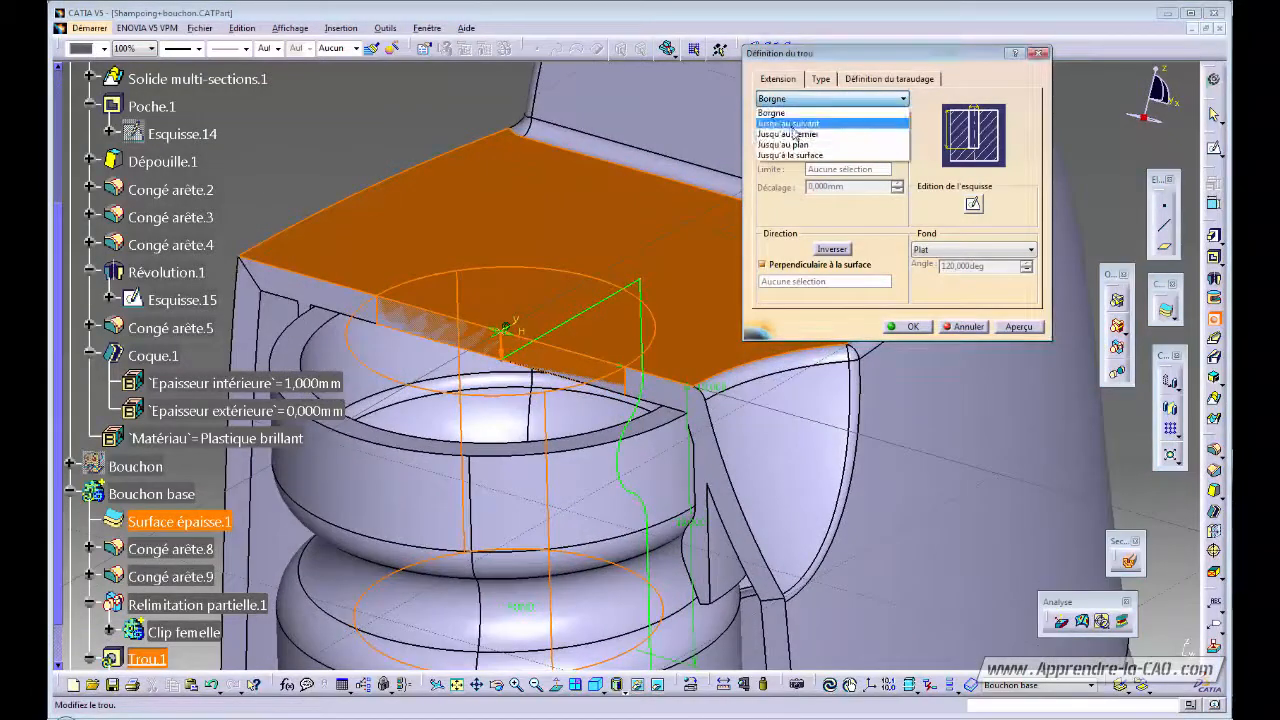
left_click(805, 122)
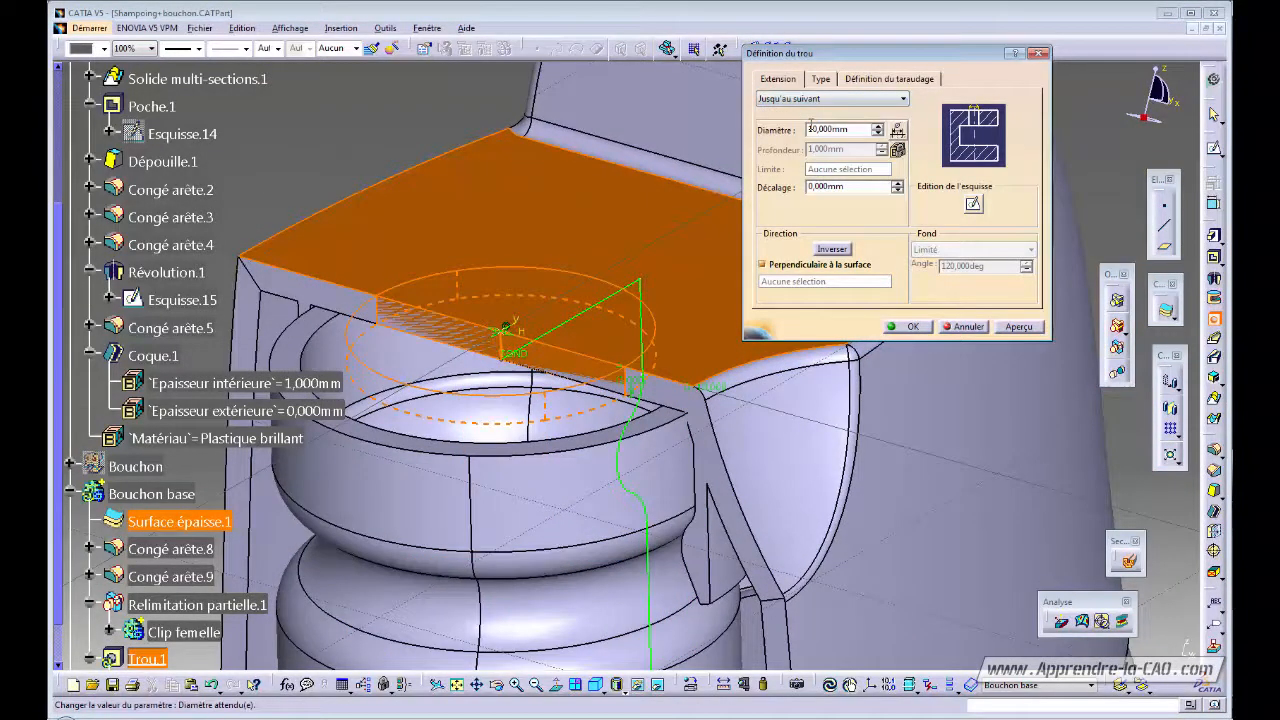
- Set the hole's diameter to 2.5 mm and create it
left_click(877, 134)
left_click(877, 134)
left_click(877, 134)
left_click(877, 134)
left_click(877, 134)
left_click(877, 134)
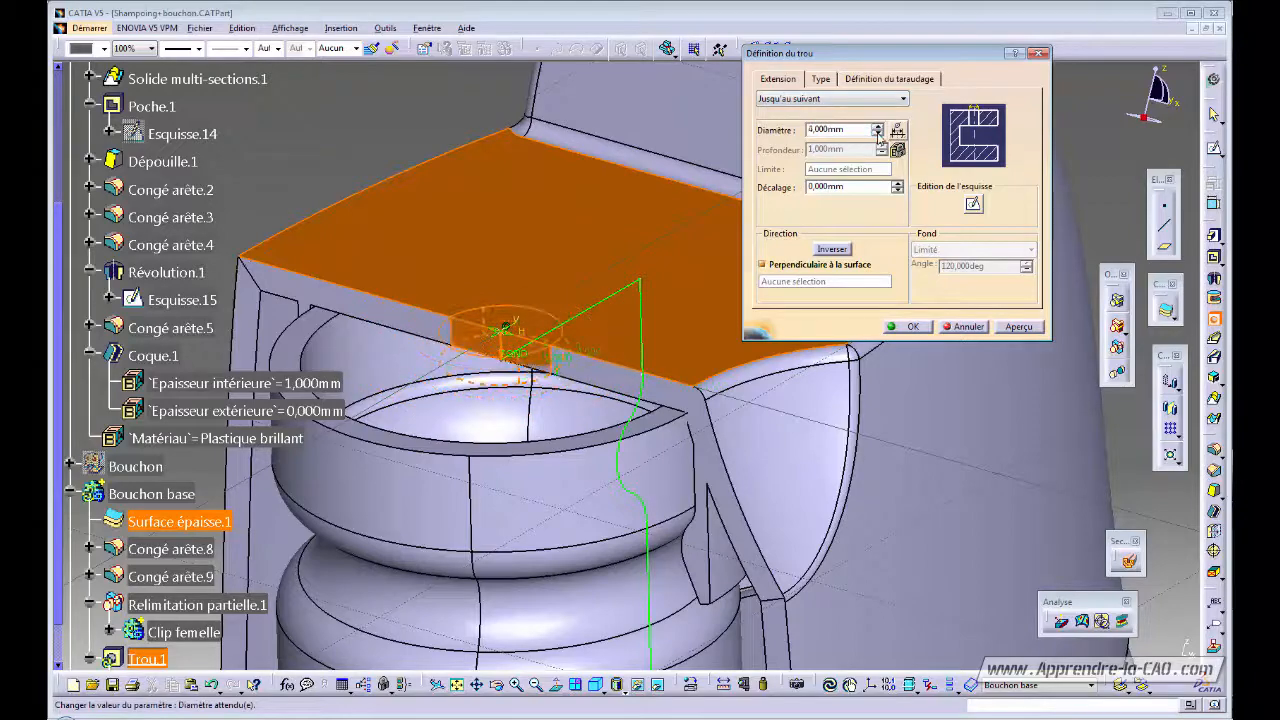
left_click(877, 134)
middle_click_drag(497, 366, 546, 471)
double_click(864, 130)
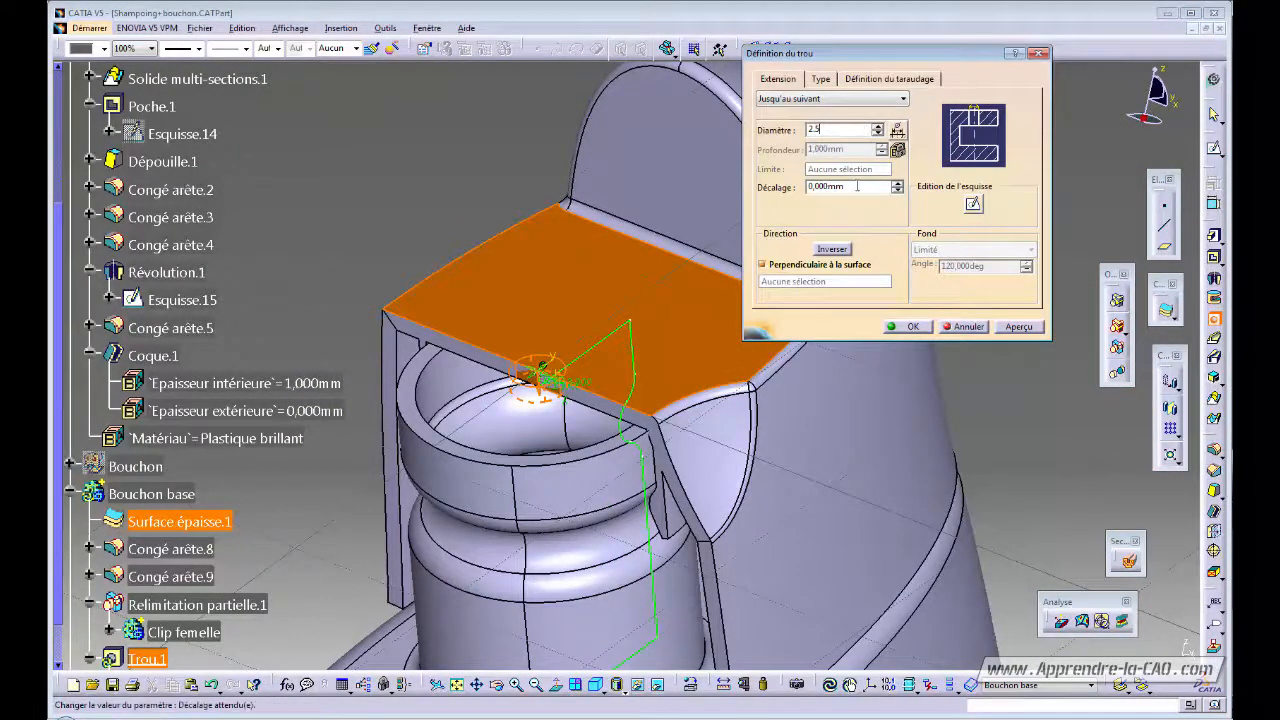
middle_click_drag(560, 290, 600, 266)
left_click(908, 326)
- Open a new sketch on the vertical section plane that cuts the cap through the new hole
middle_click_drag(700, 336, 583, 294)
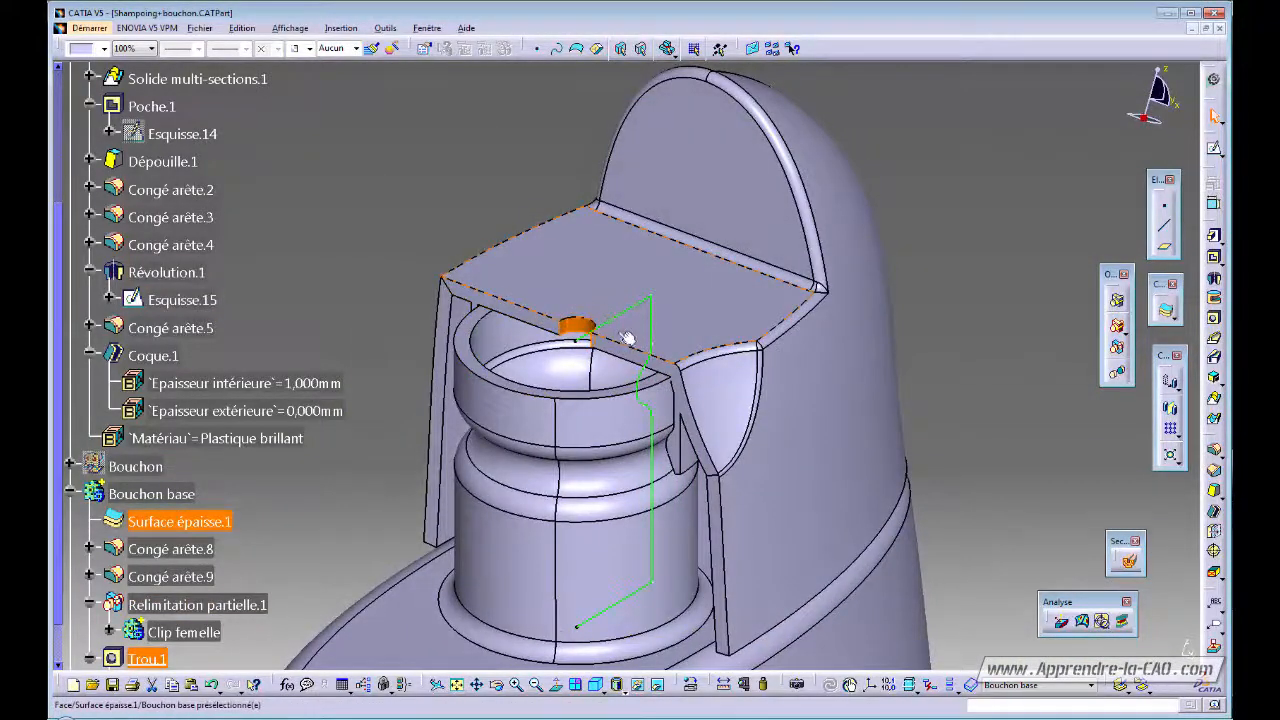
middle_click_drag(628, 341, 663, 337)
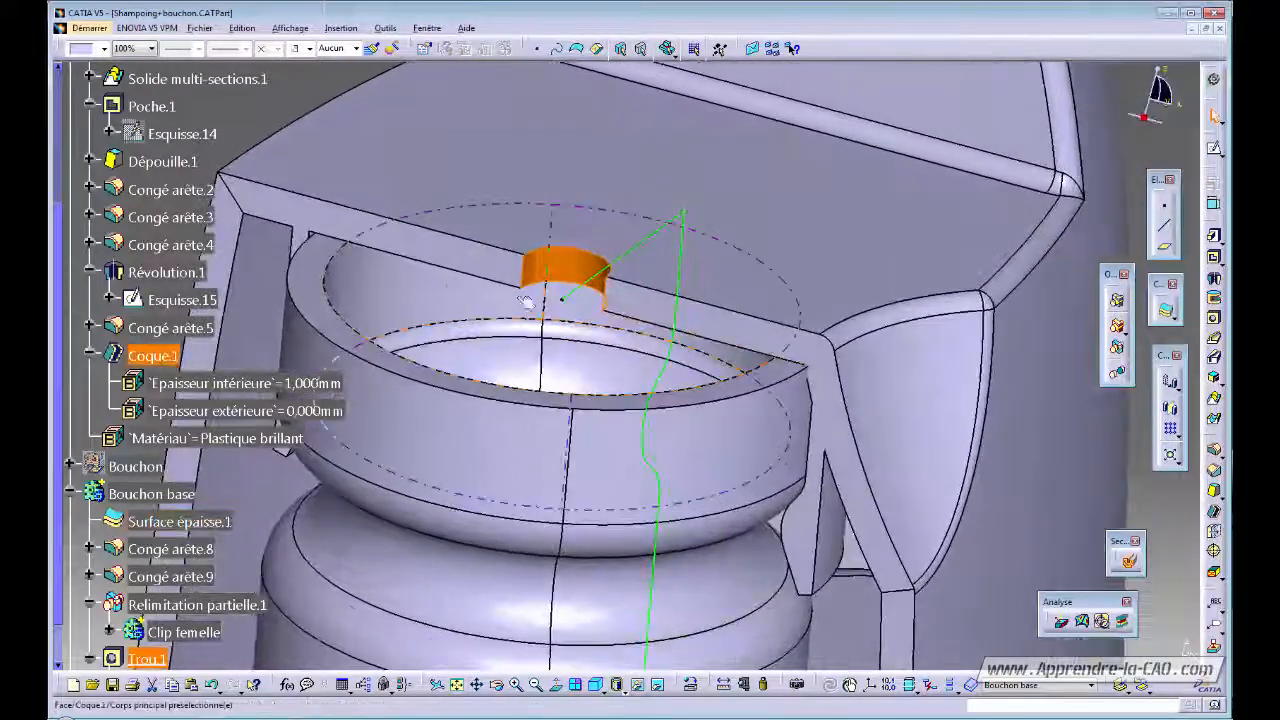
middle_click_drag(612, 250, 586, 348)
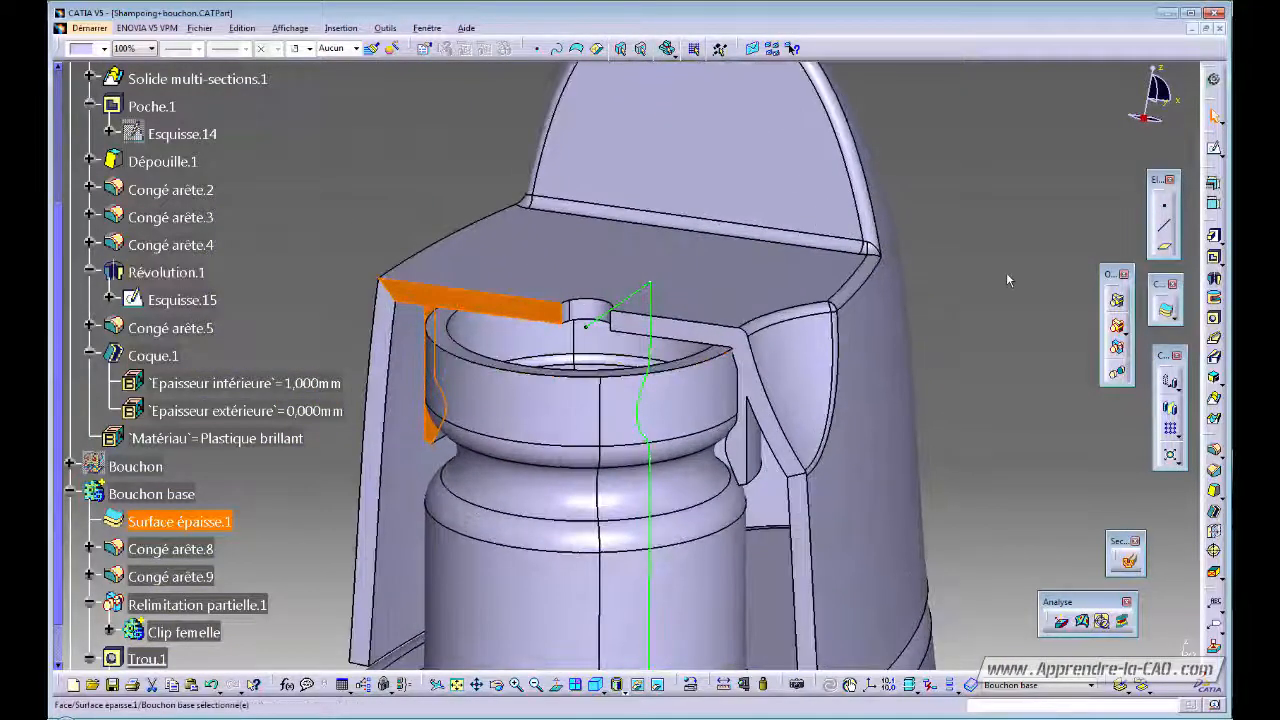
middle_click_drag(740, 340, 568, 345)
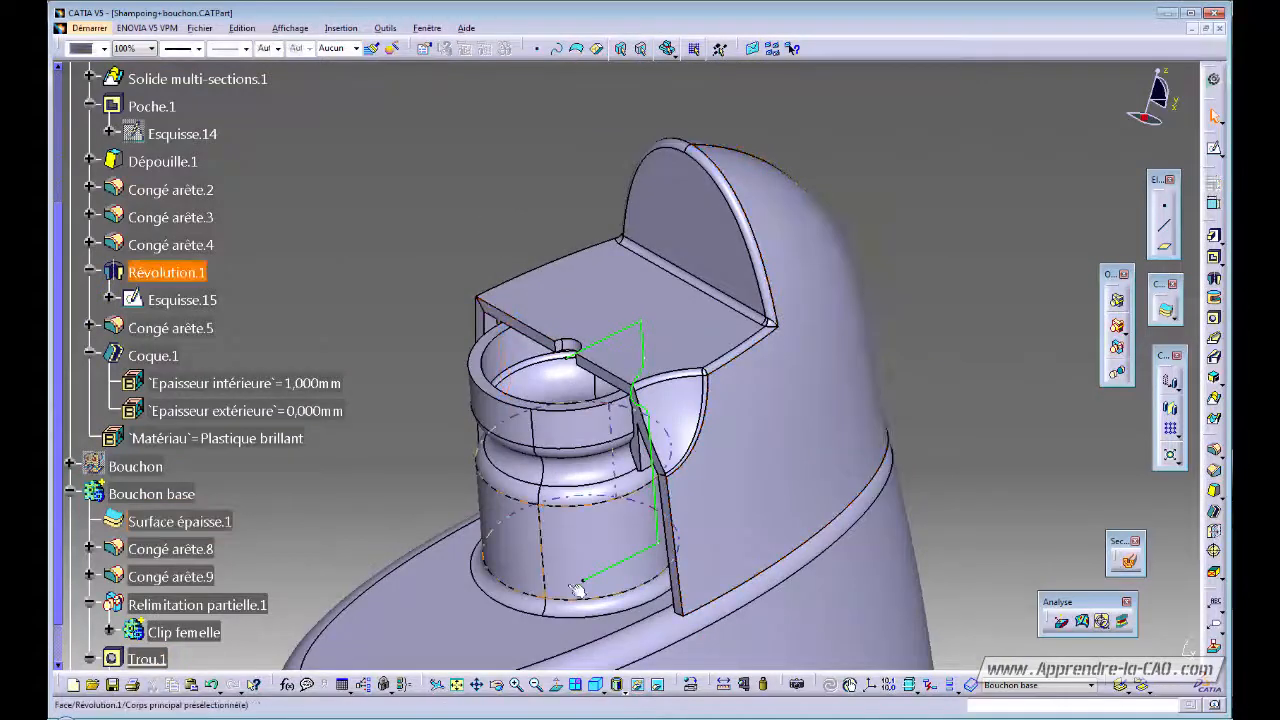
left_click(660, 687)
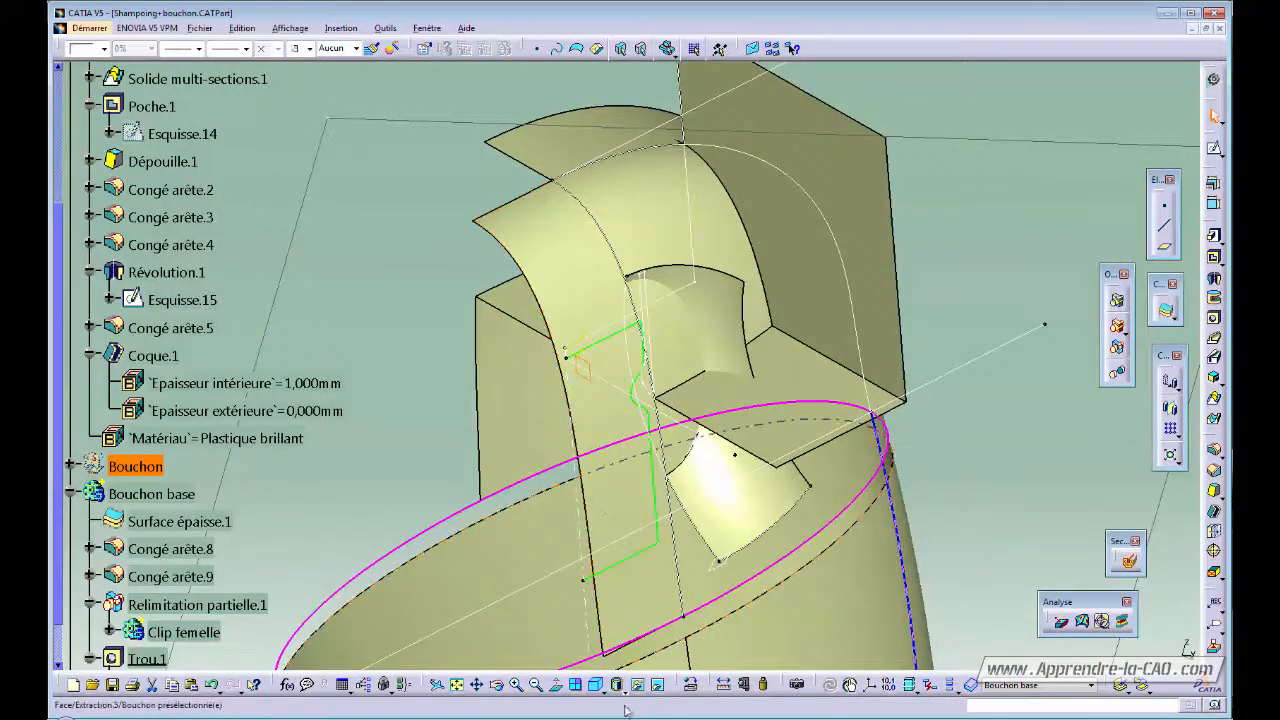
left_click(660, 687)
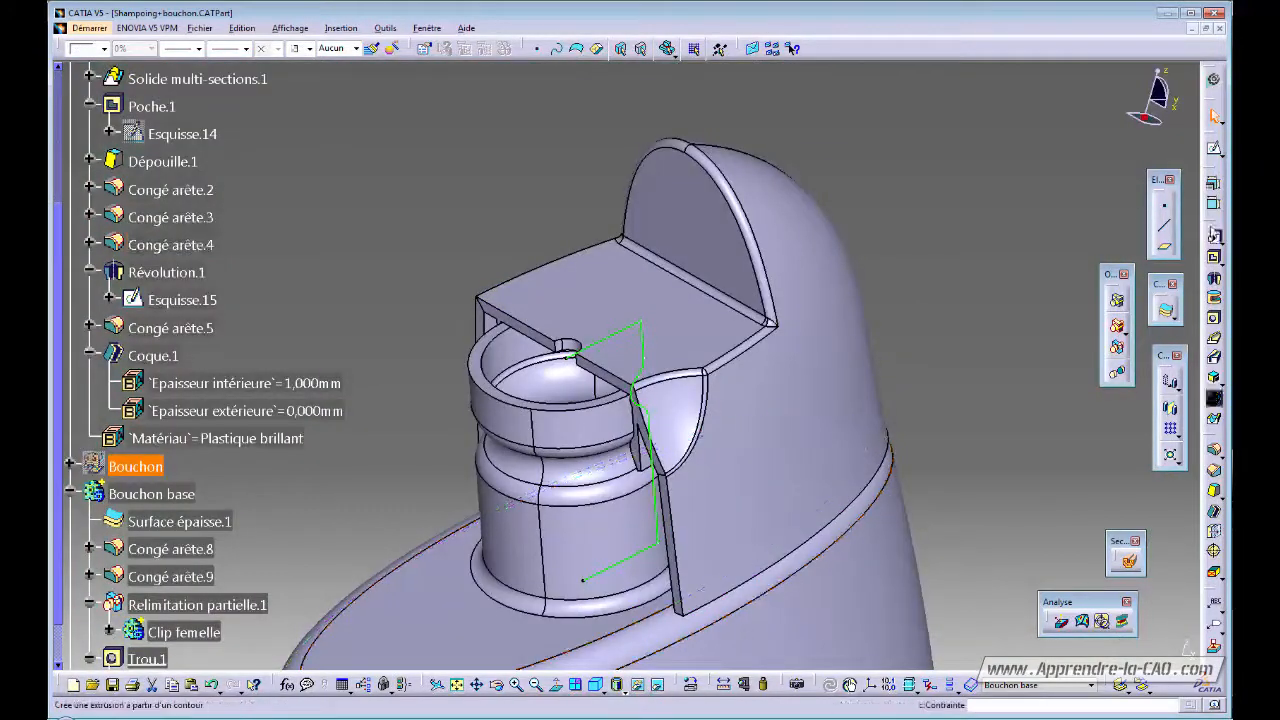
left_click(1215, 150)
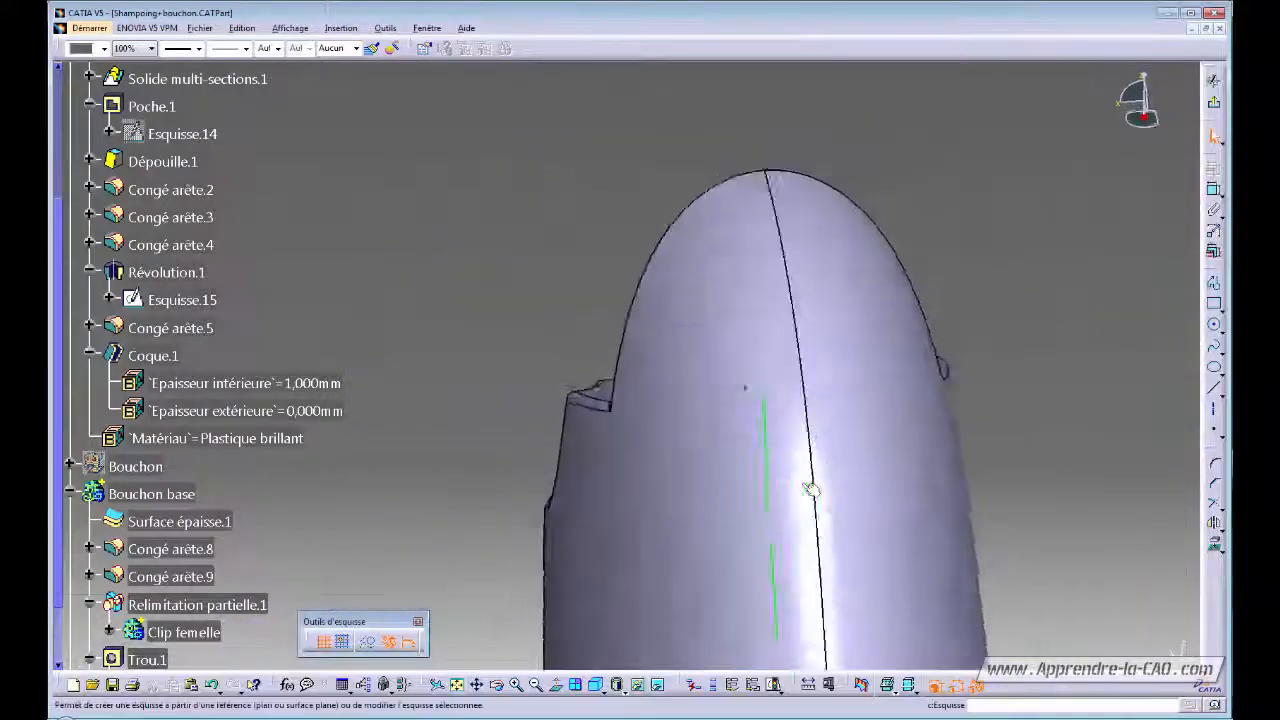
left_click(556, 685)
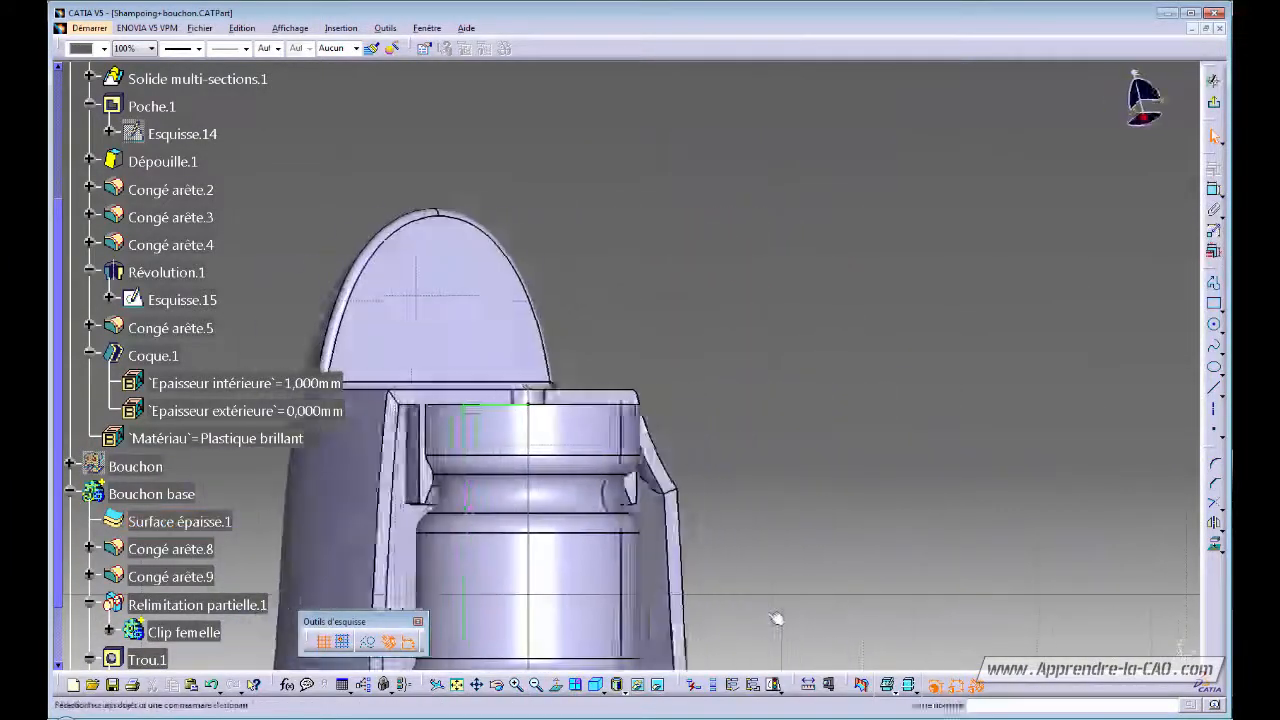
- Project the flat plate's upper section edge beside the hole into the sketch and convert it to construction geometry
middle_click_drag(680, 500, 571, 508)
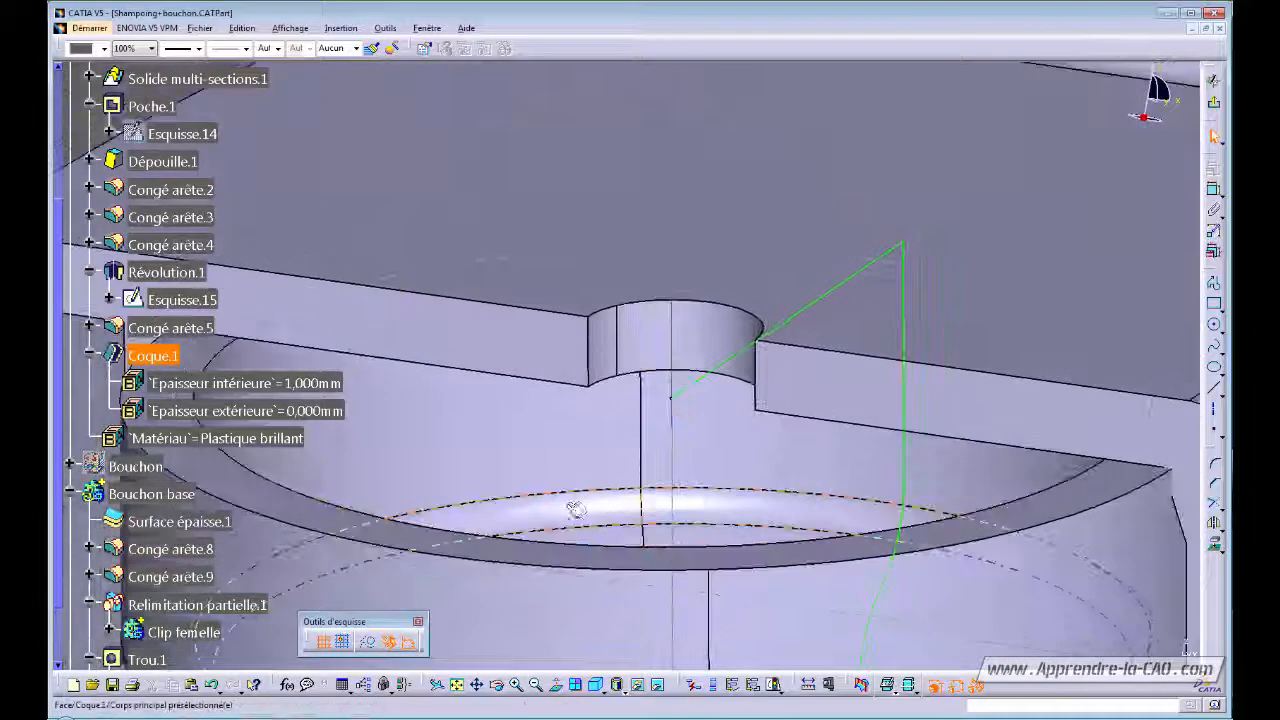
left_click(571, 319)
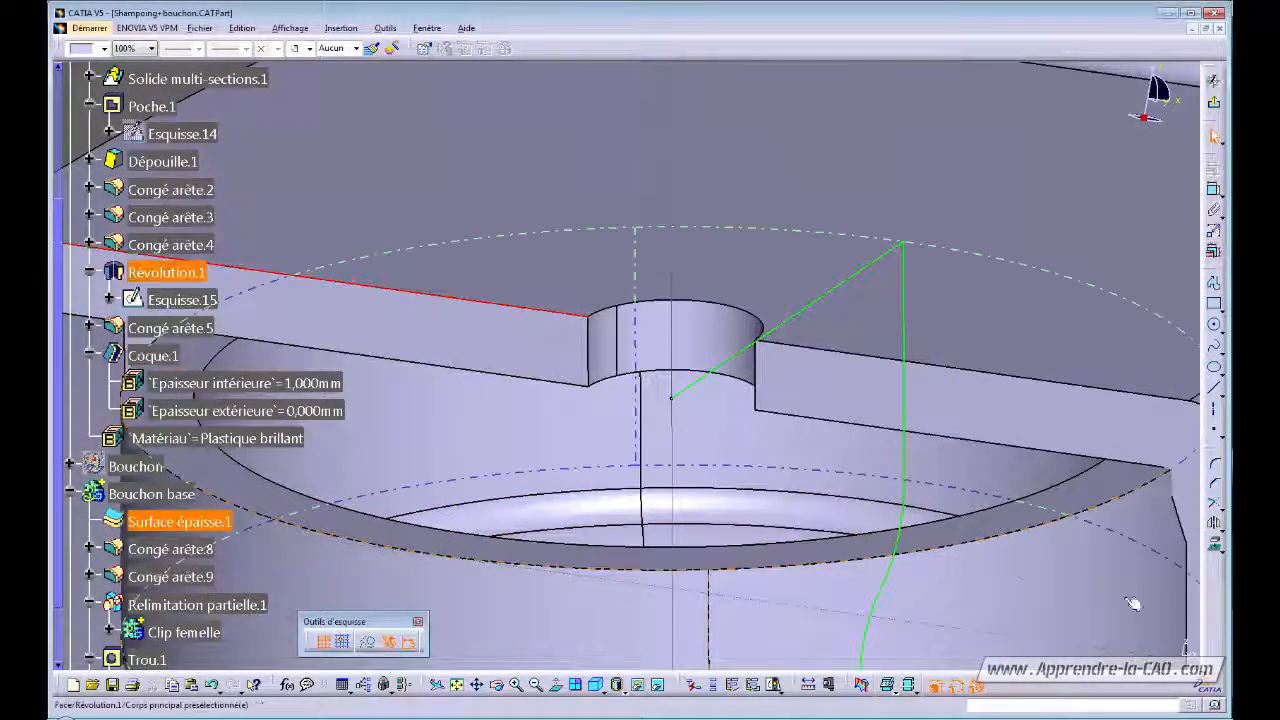
left_click(1215, 546)
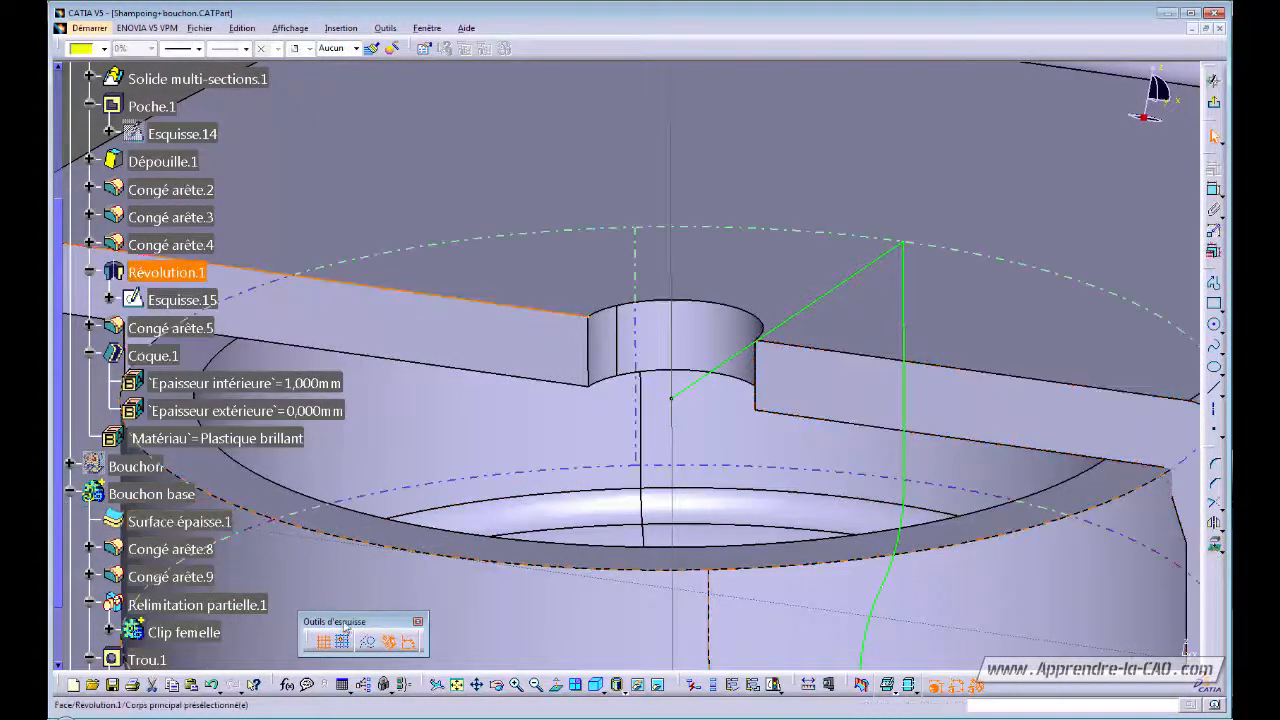
left_click(371, 643)
middle_click_drag(529, 420, 520, 477)
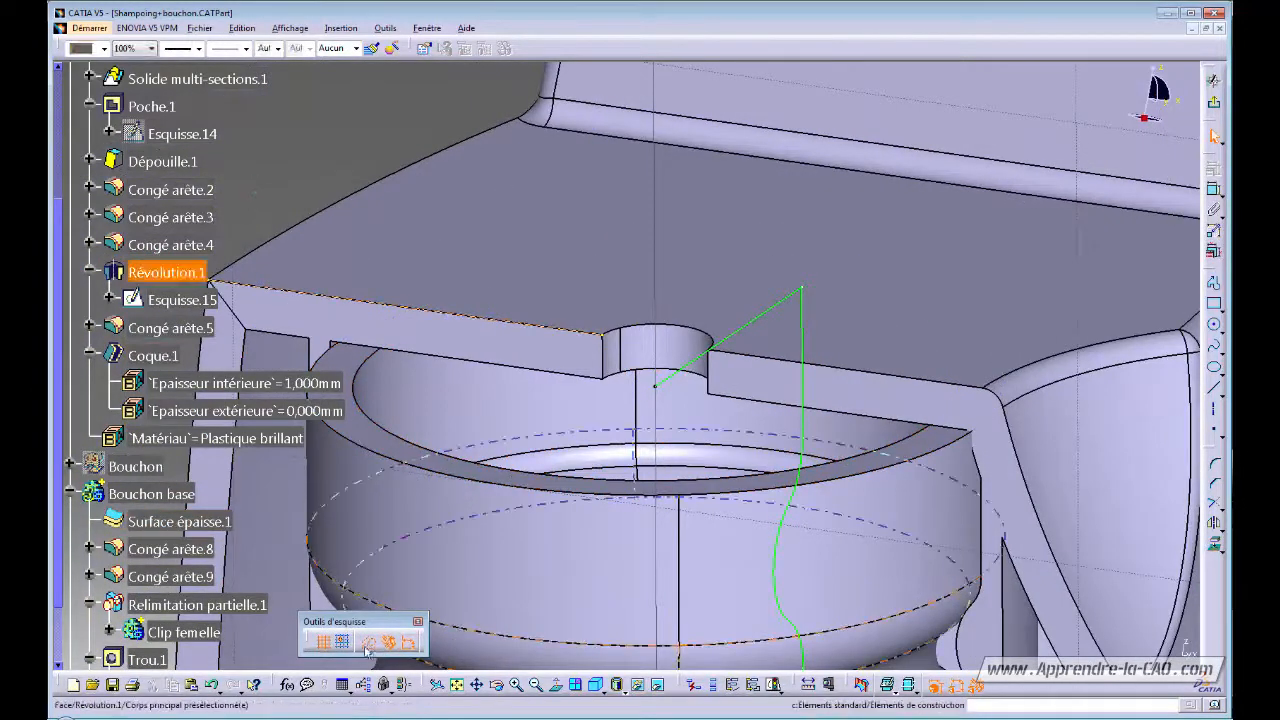
middle_click_drag(609, 443, 637, 400)
middle_click_drag(572, 437, 768, 462)
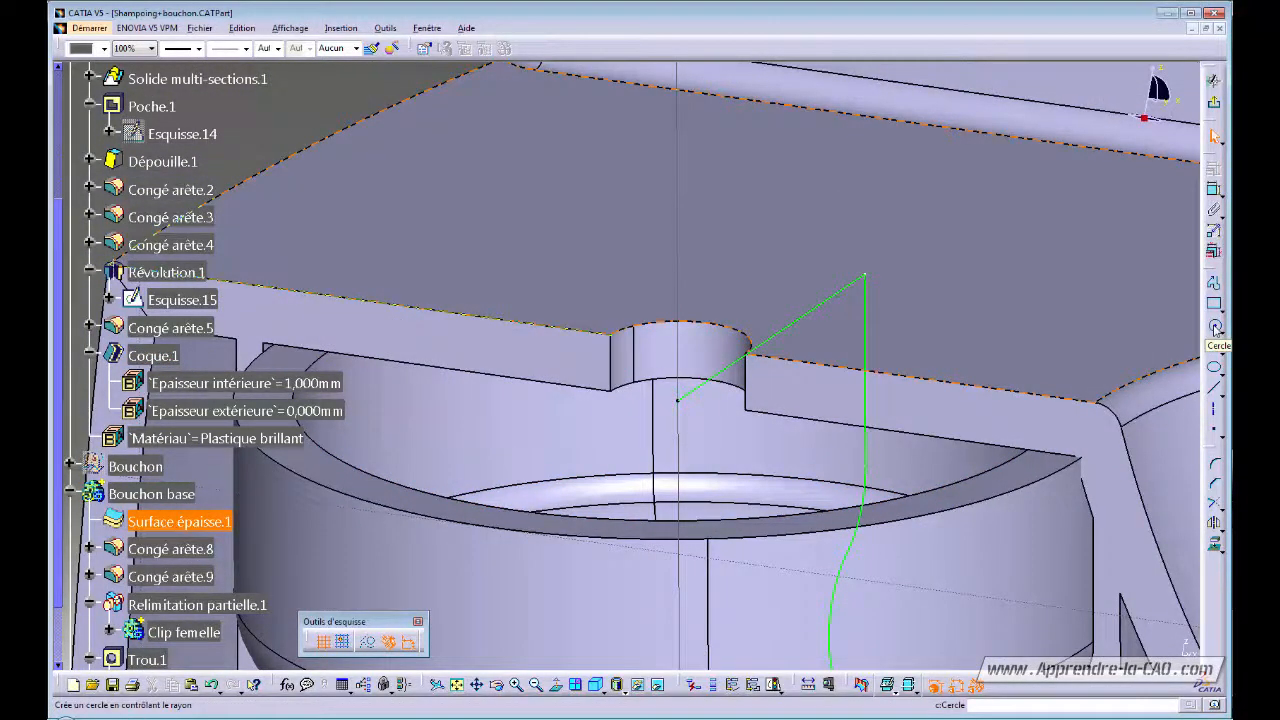
- Sketch a circle about 1.3 mm in diameter, centred on the projected edge and passing through its endpoint at the hole
left_click(1216, 330)
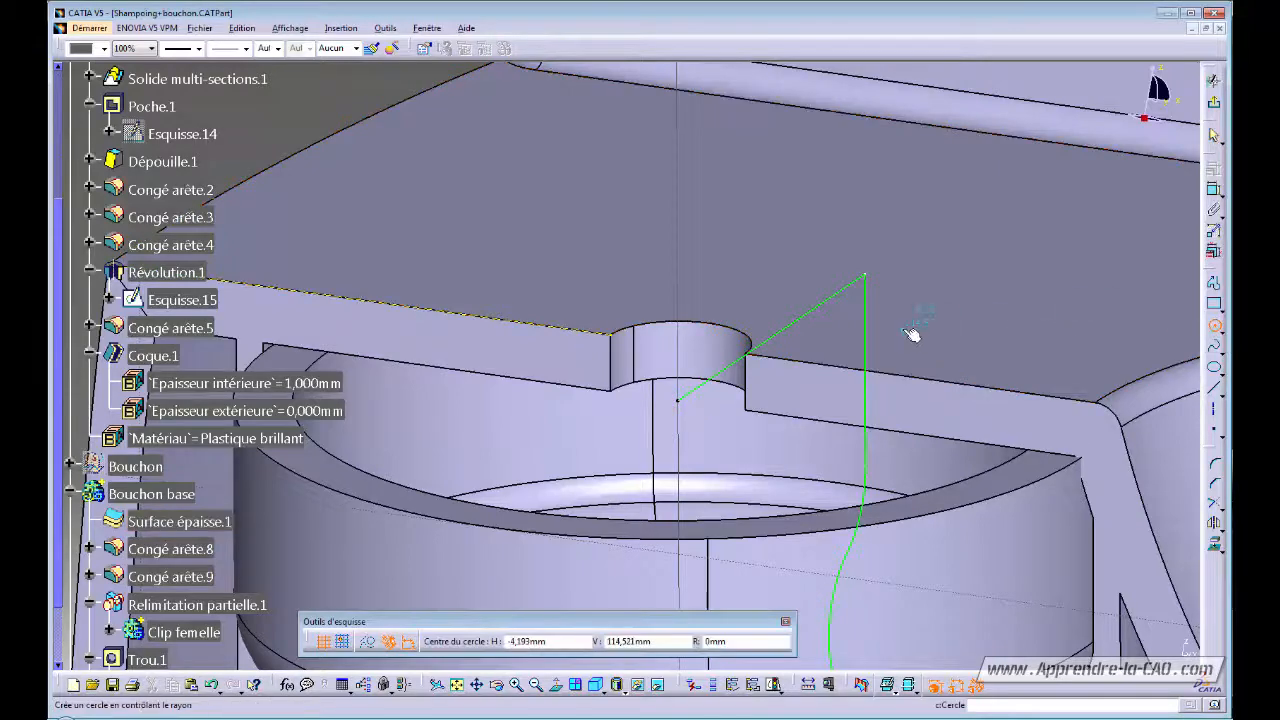
middle_click_drag(660, 398, 700, 408)
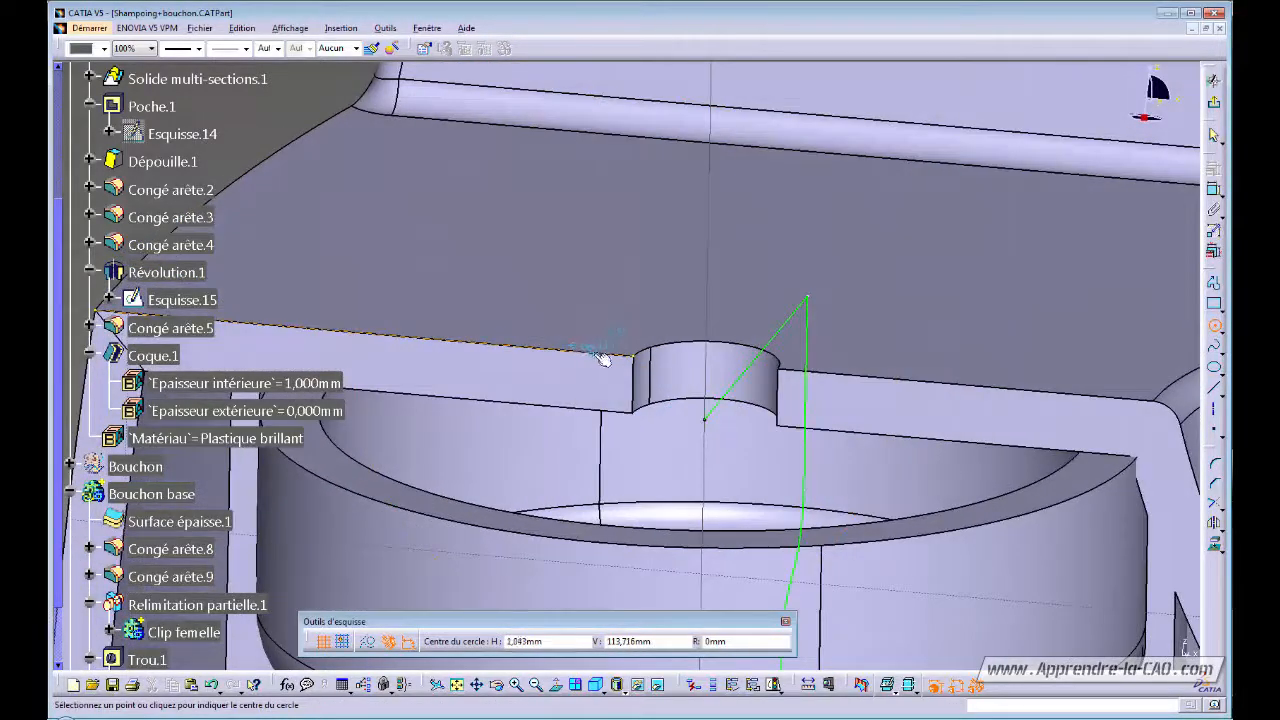
left_click(597, 355)
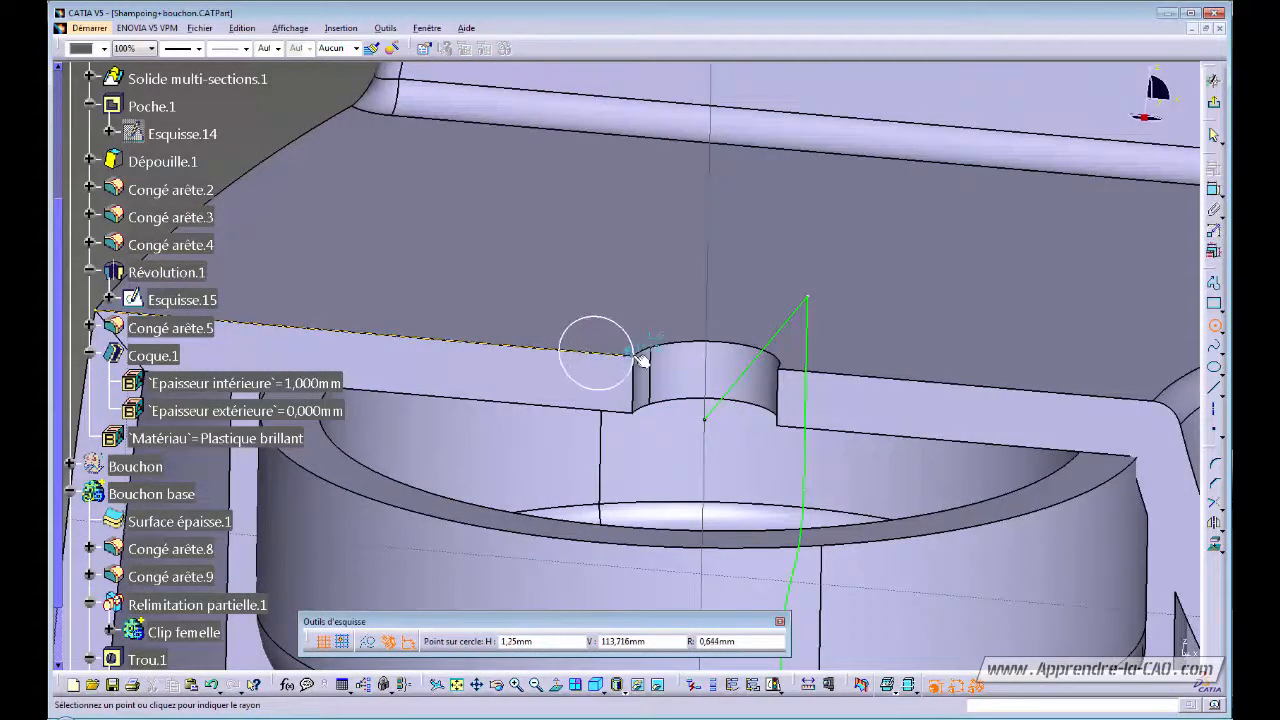
left_click(634, 354)
middle_click_drag(574, 345, 548, 398)
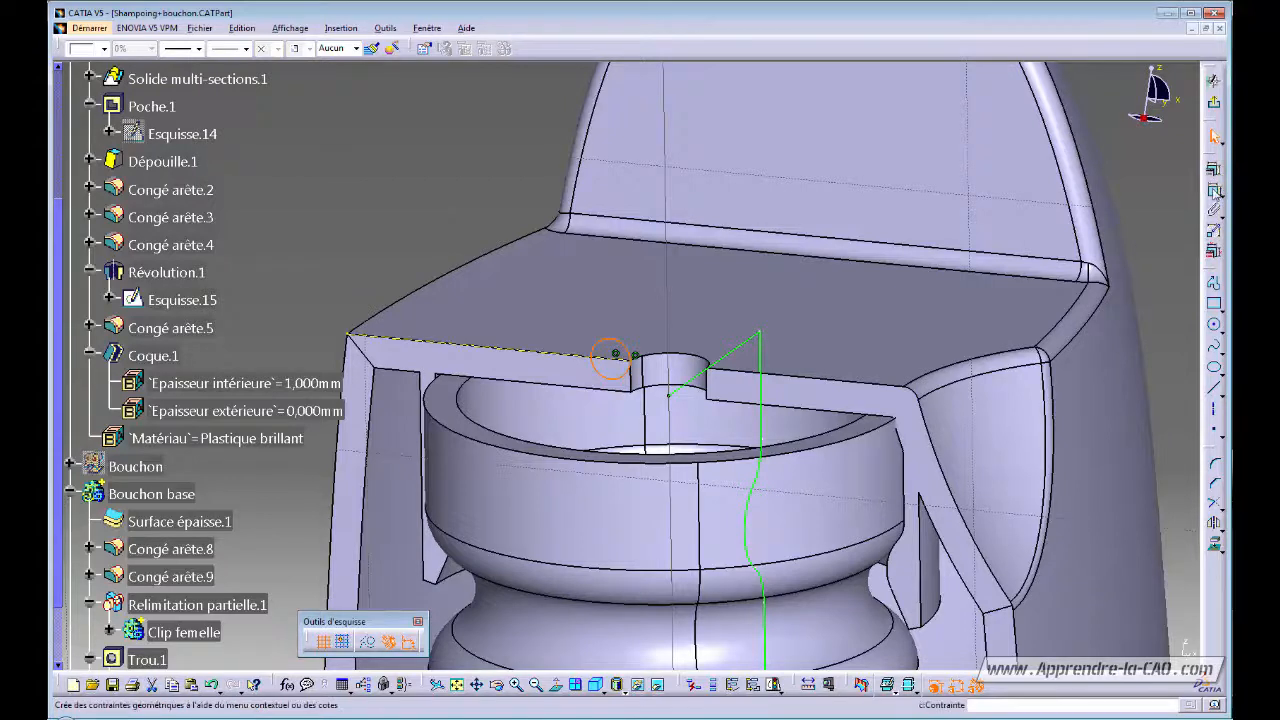
- Add a diameter dimension to the small circle beside the hole
left_click(1214, 191)
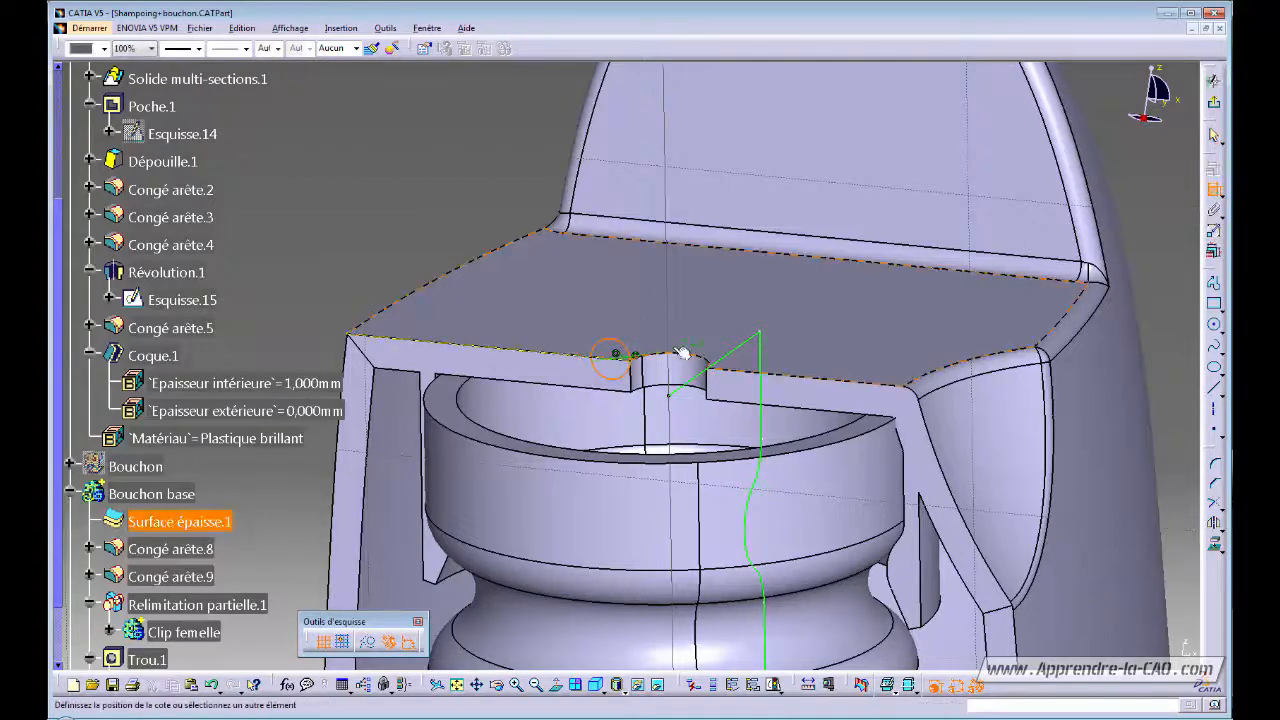
left_click(478, 211)
double_click(476, 210)
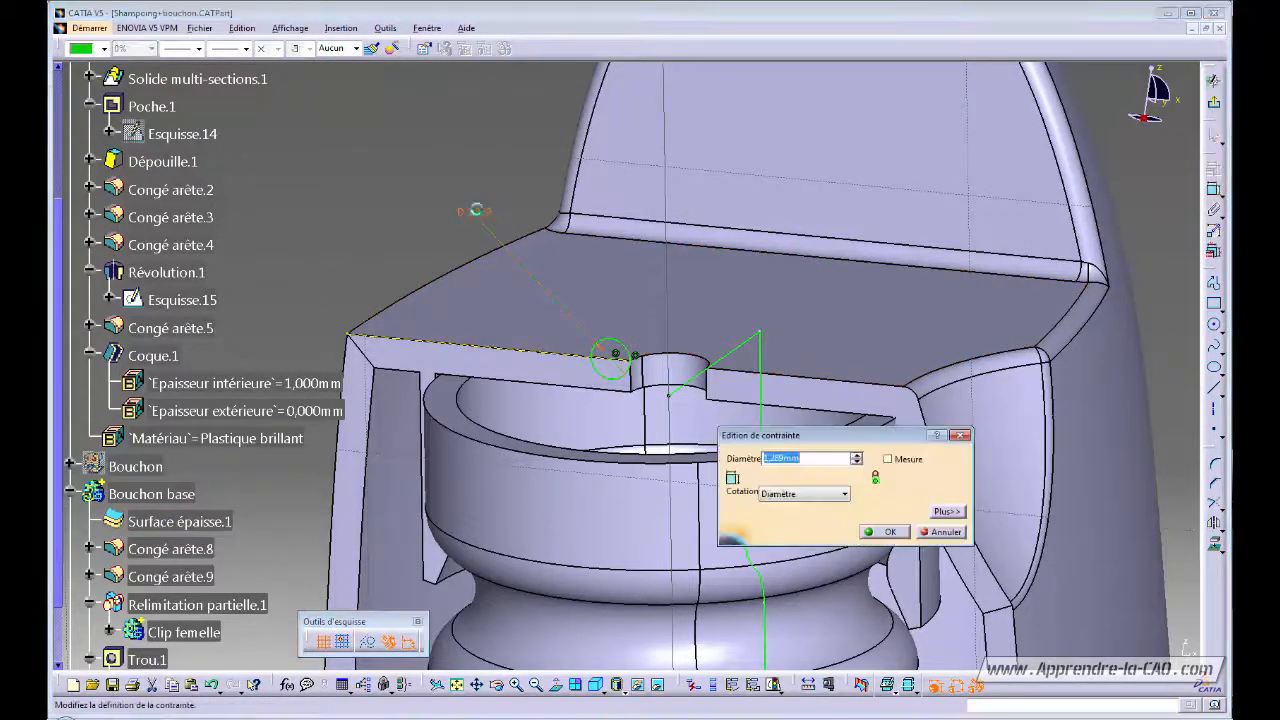
key("Return")
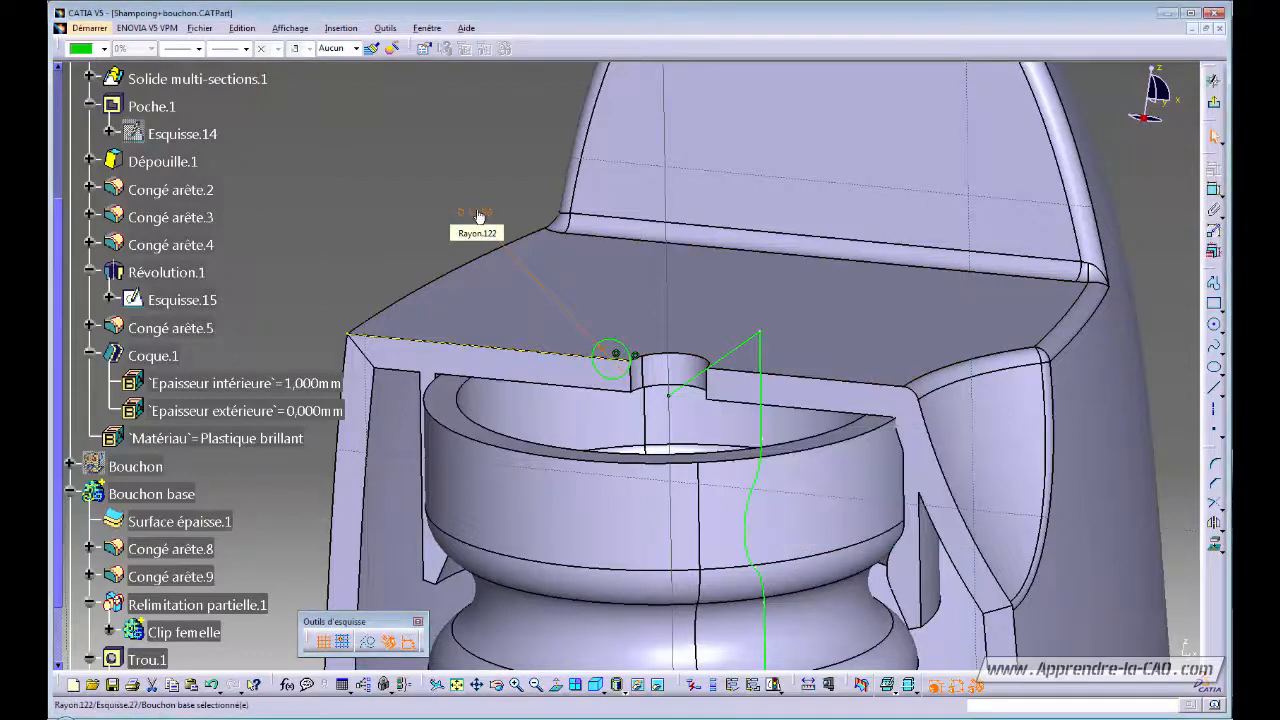
middle_click_drag(635, 482, 634, 423)
middle_click_drag(676, 310, 628, 440)
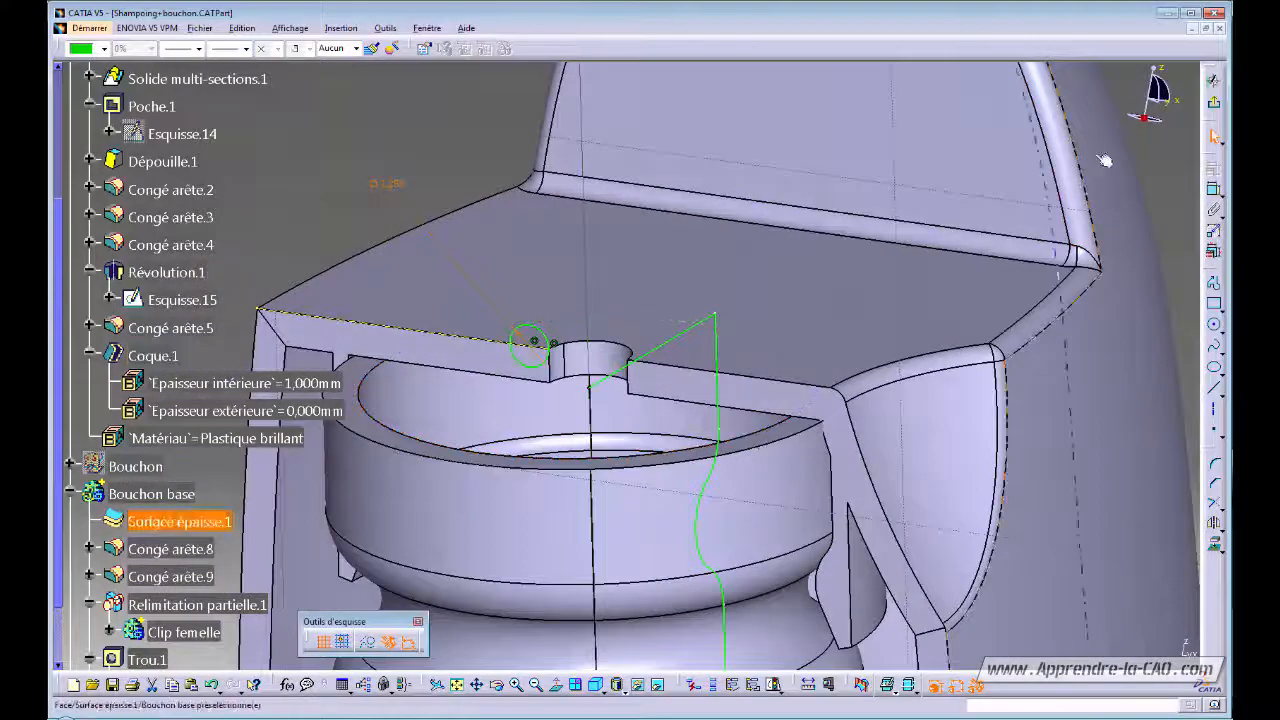
left_click(1214, 108)
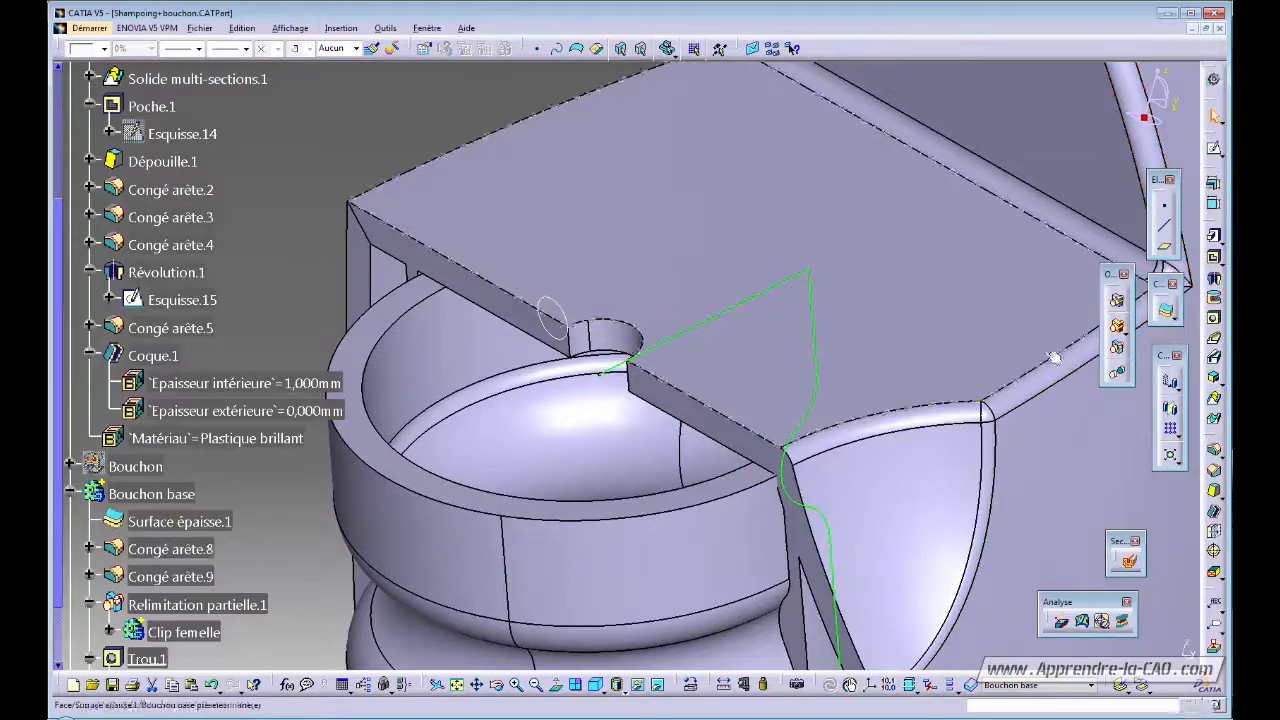
middle_click_drag(532, 457, 578, 372)
double_click(537, 331)
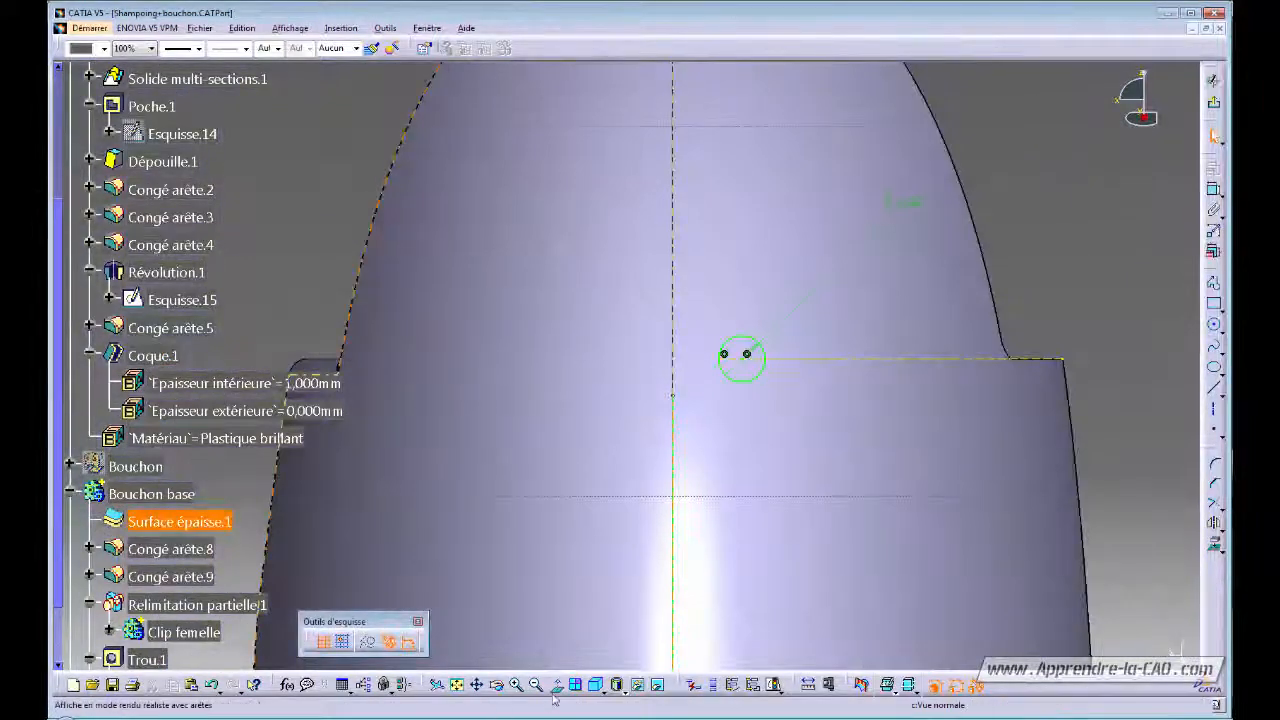
left_click(555, 688)
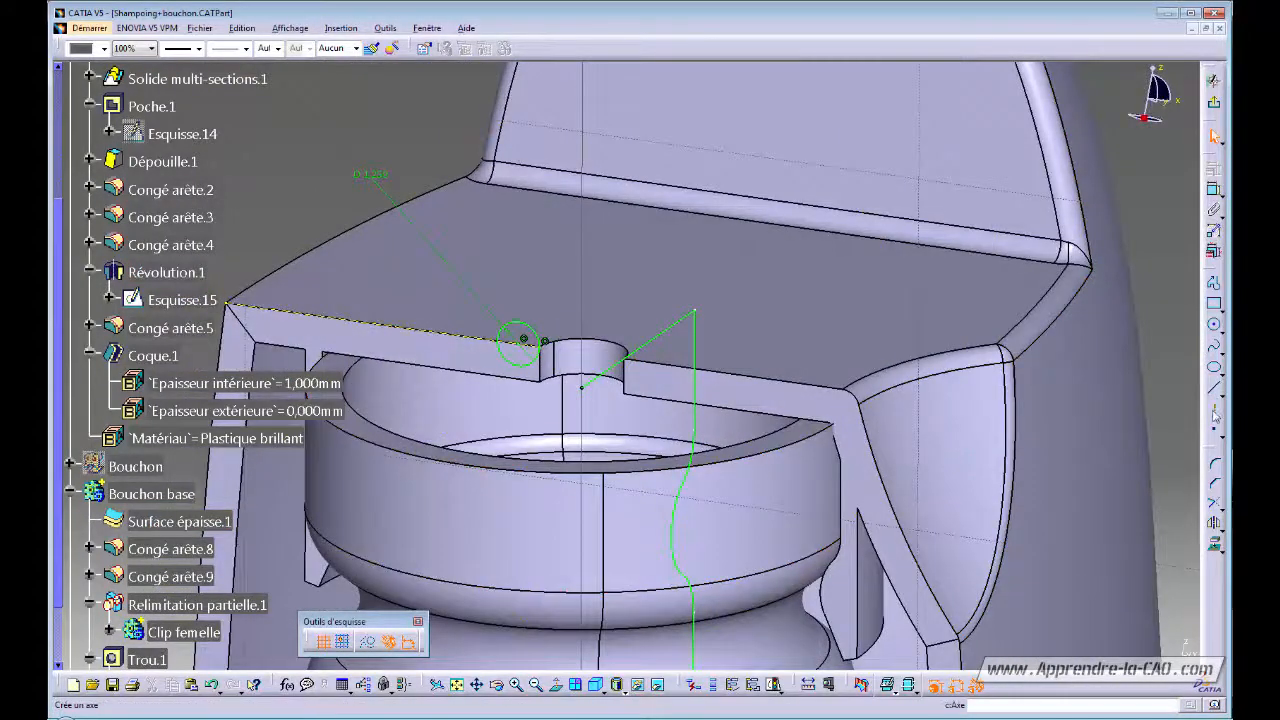
- Sketch a vertical axis below the plate at the hole and make it coincident with the hole's centre axis
left_click(1215, 413)
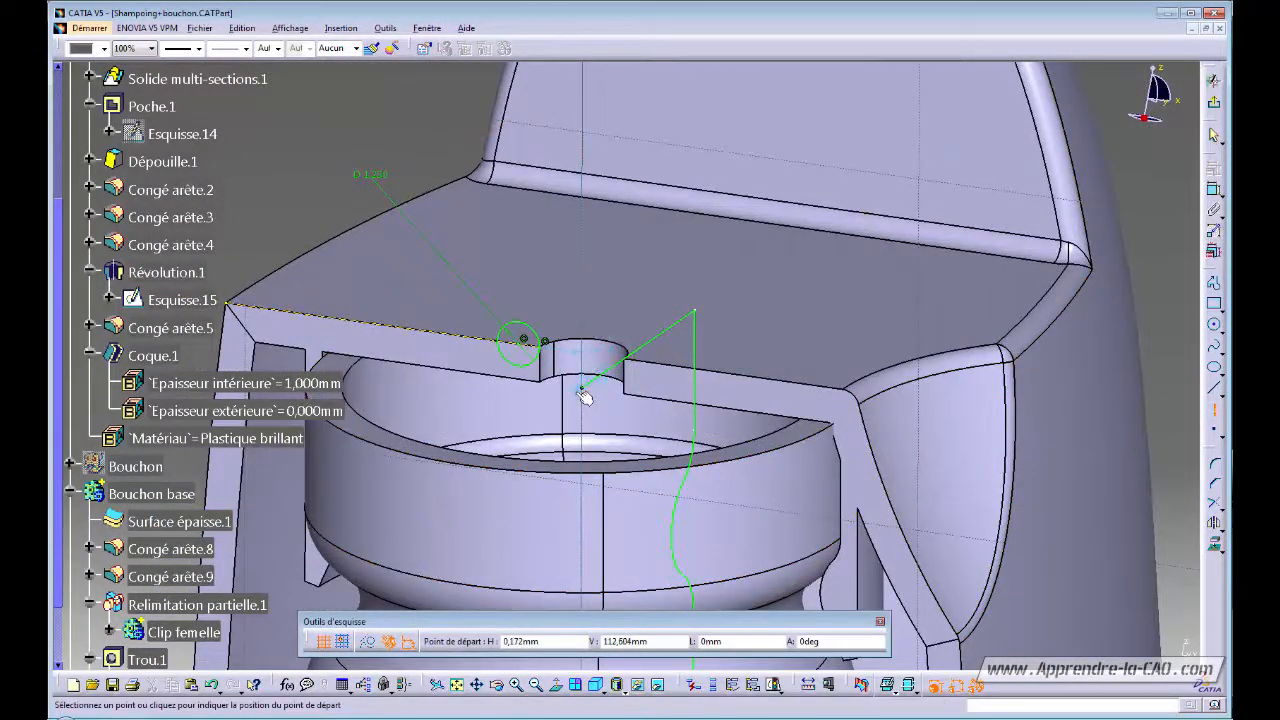
left_click(1214, 461)
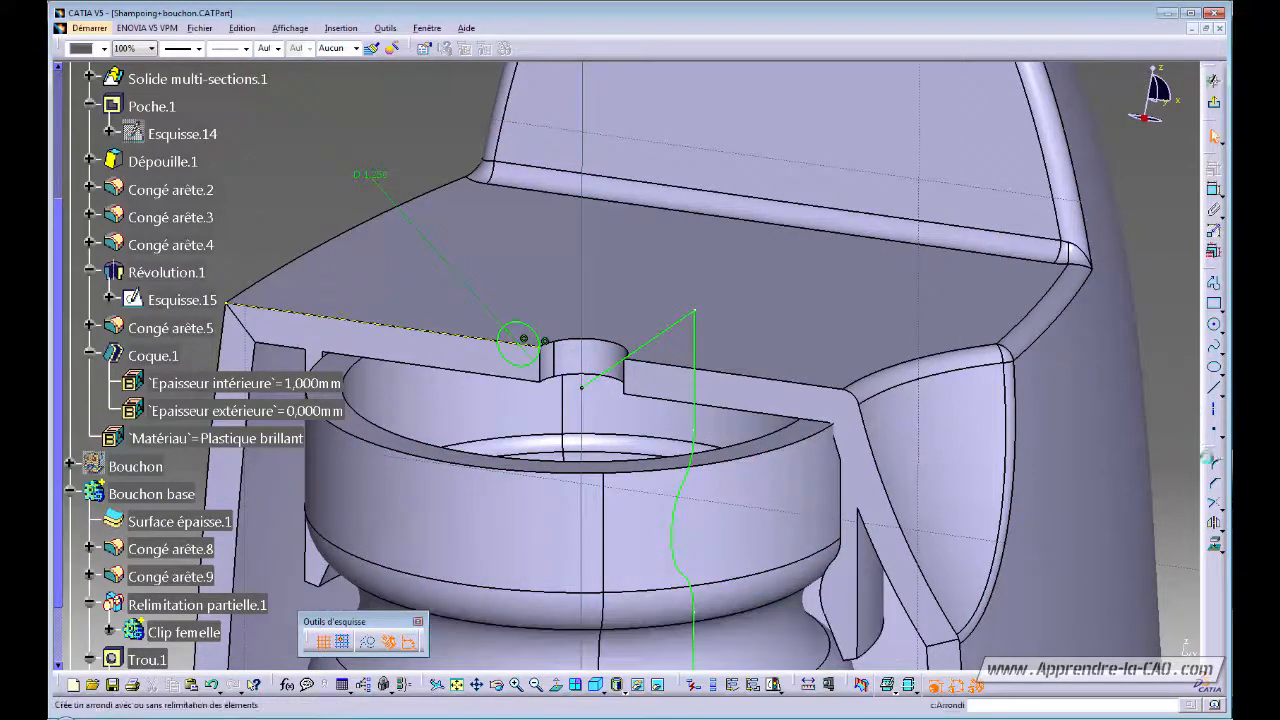
left_click(1215, 411)
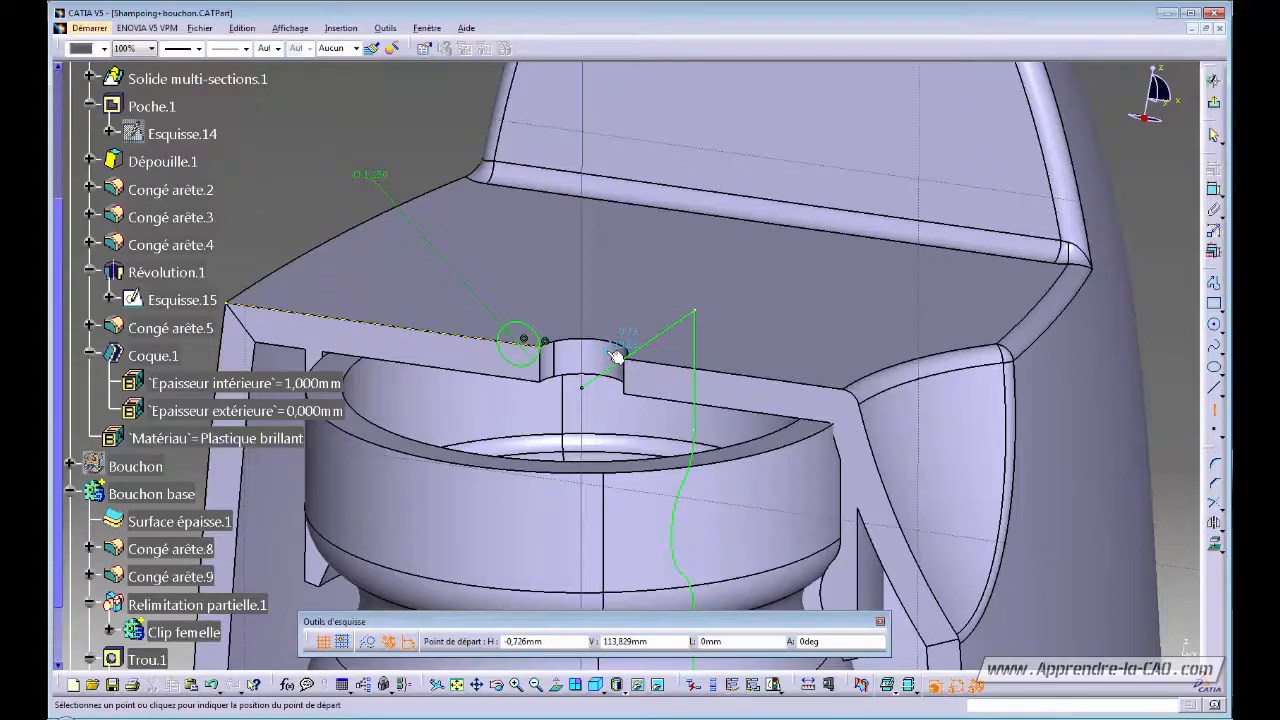
left_click(607, 433)
middle_click_drag(607, 433, 696, 395)
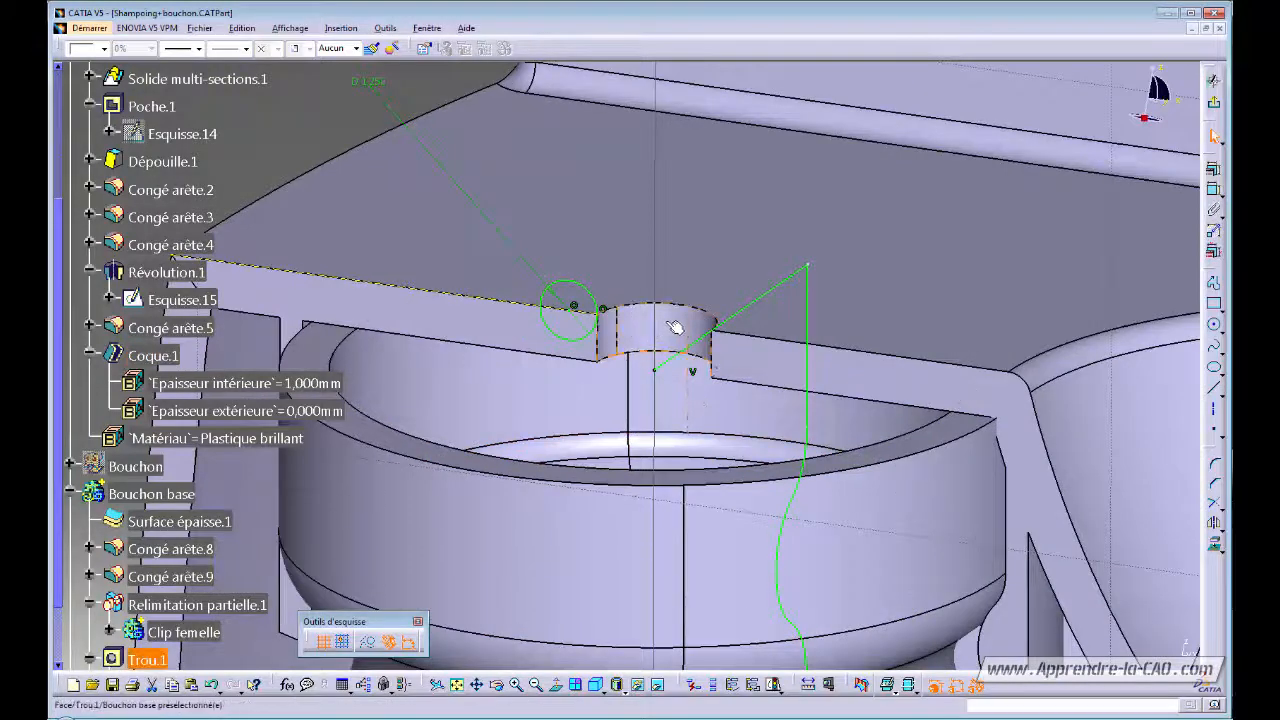
left_click(675, 327)
left_click(1213, 172)
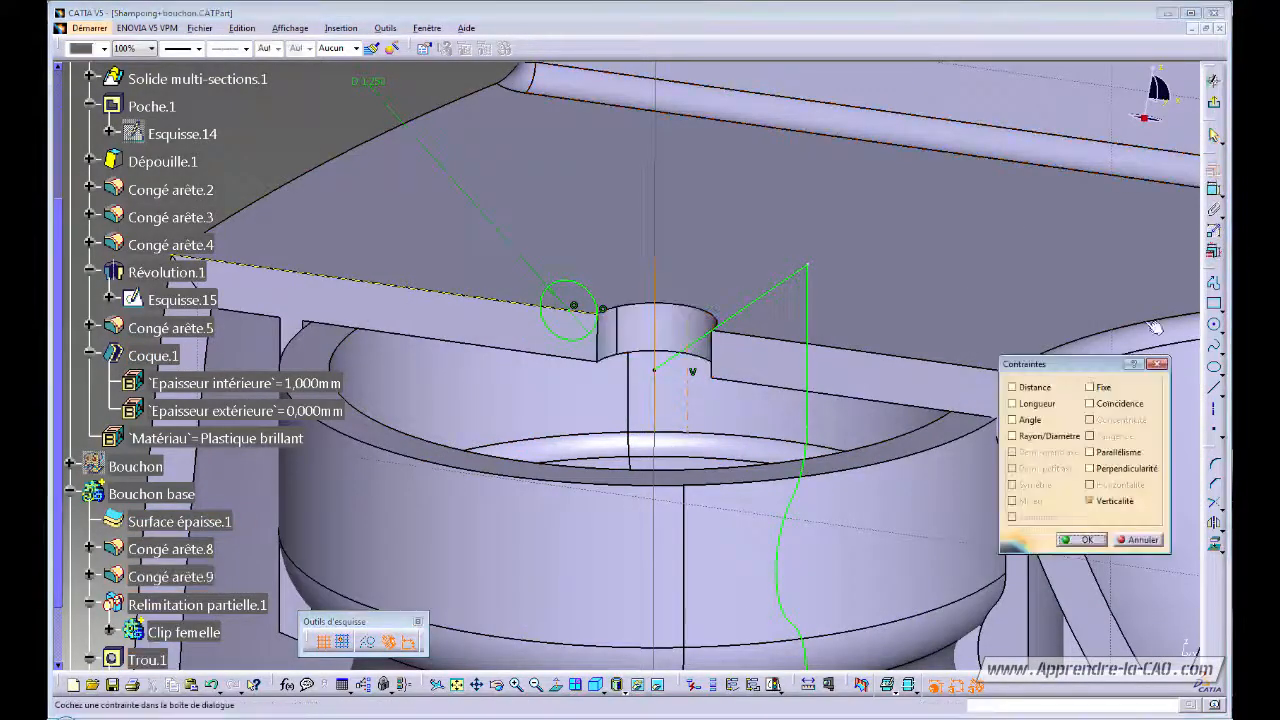
left_click(1083, 539)
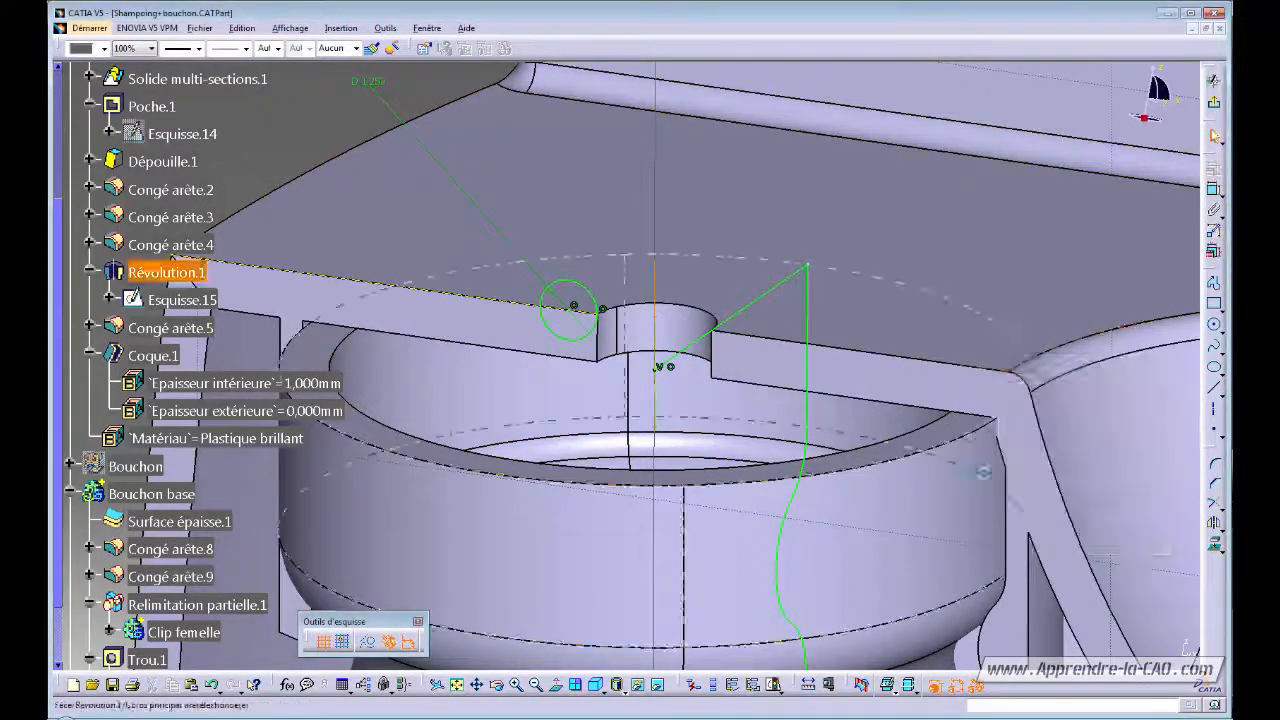
- Close the sketch and revolve the small circle about the sketch axis with a first angle of 180° and a second angle of 0°
left_click(1214, 104)
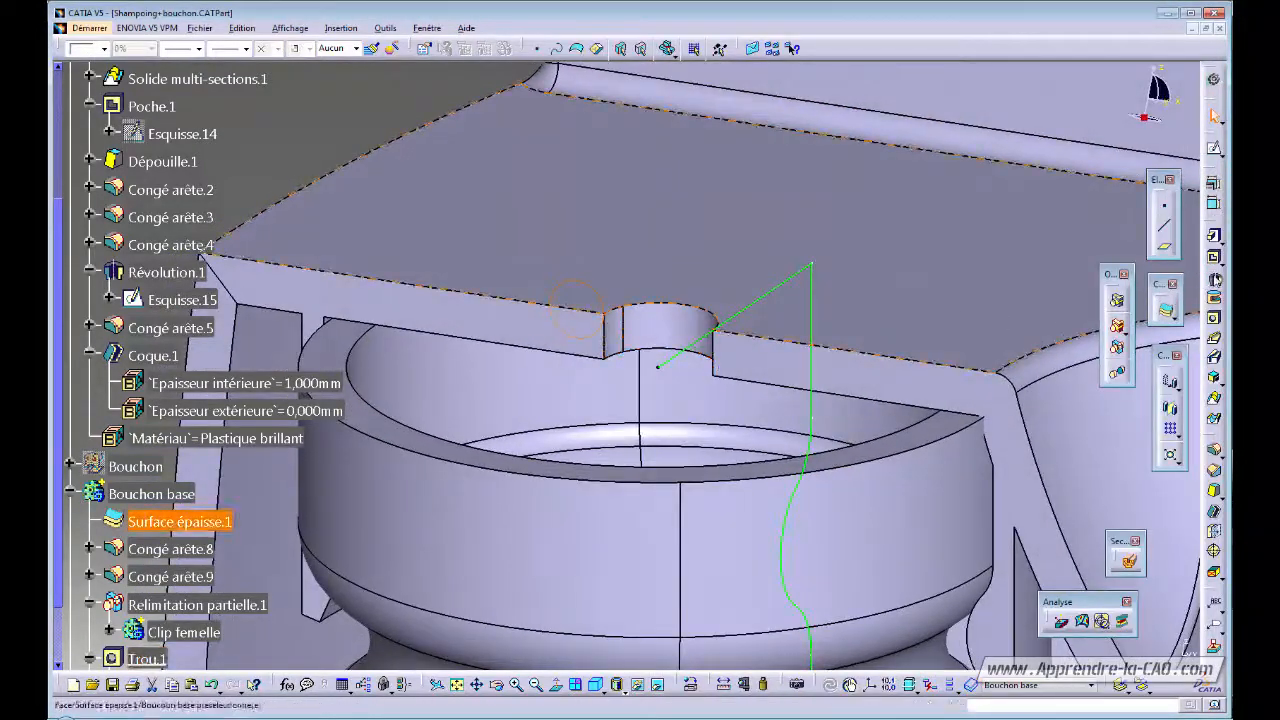
left_click(1214, 279)
middle_click_drag(767, 367, 944, 404)
left_click_drag(1083, 419, 1012, 444)
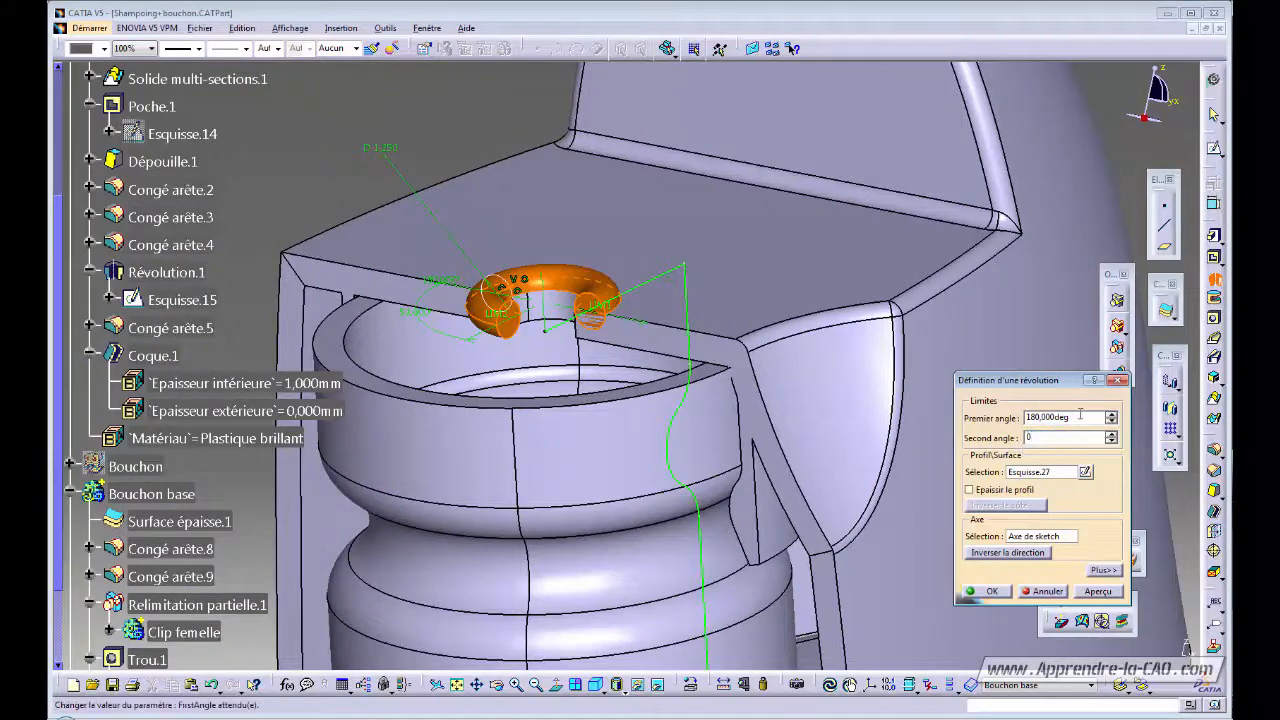
type("0")
key("Return")
left_click(993, 592)
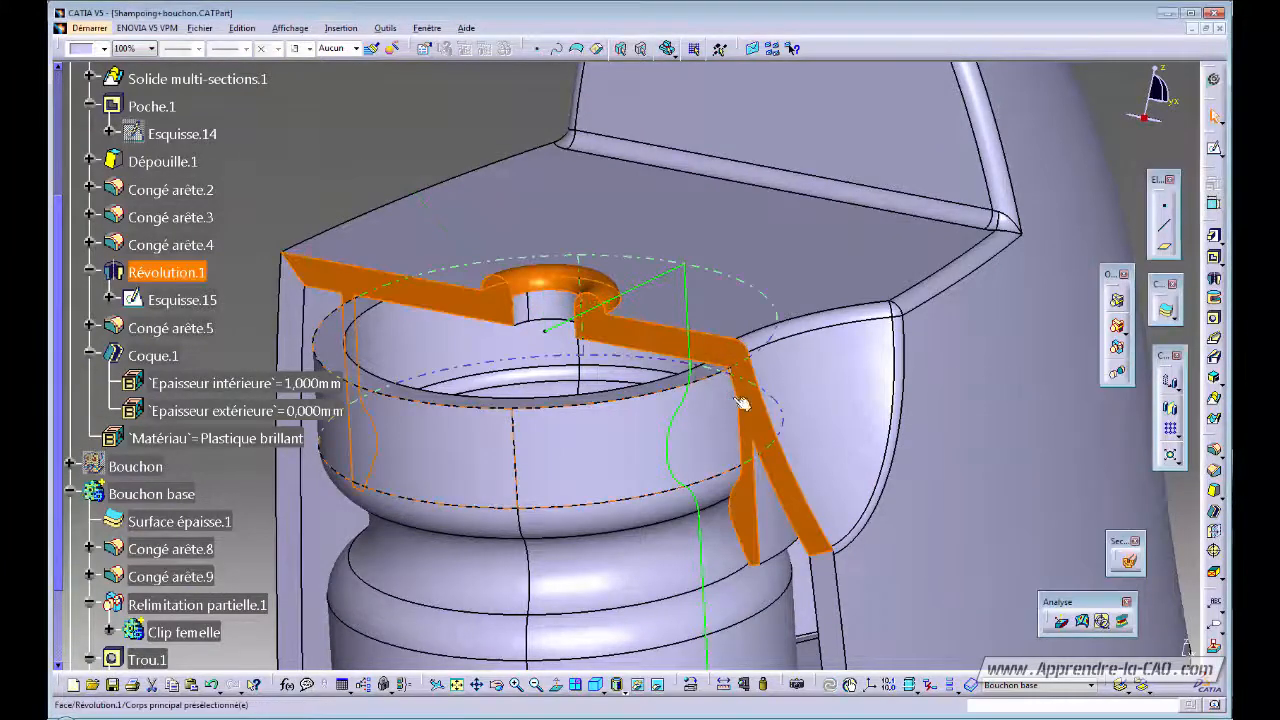
- Round the outer edge where the revolved ring meets the flat plate with a 0.5 mm fillet
middle_click_drag(560, 400, 600, 330)
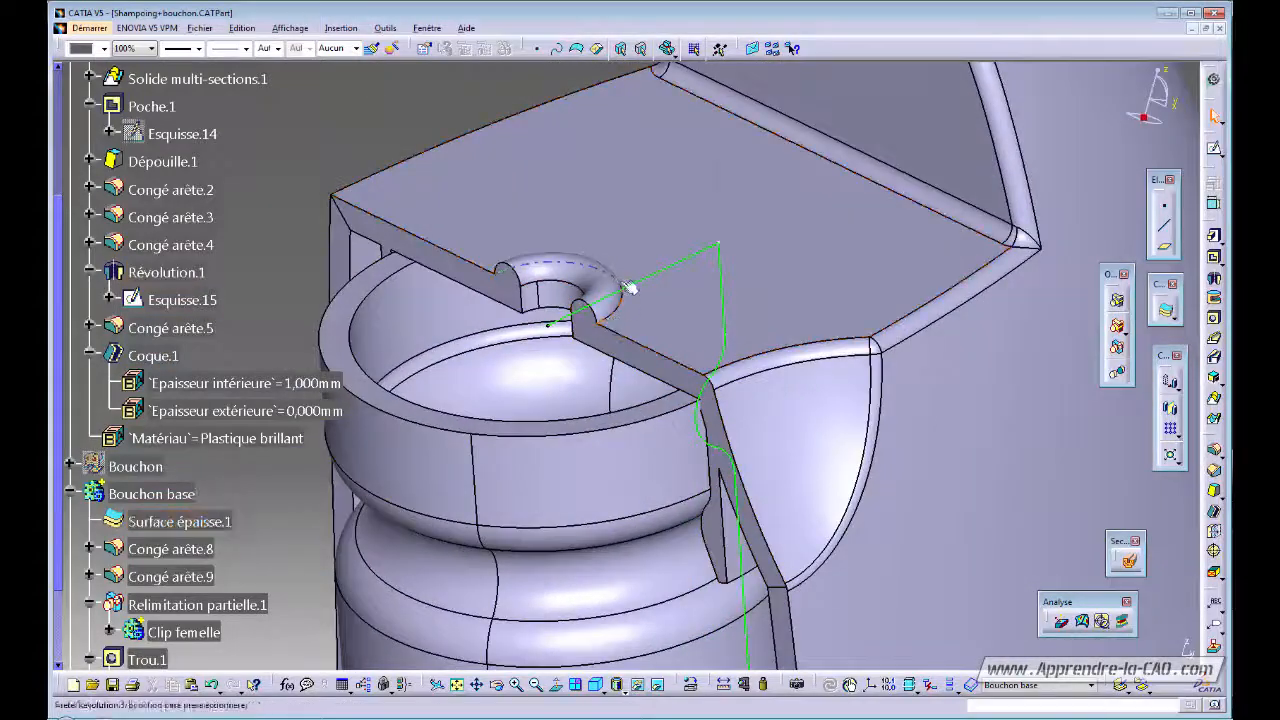
left_click(1215, 453)
middle_click_drag(655, 343, 603, 297)
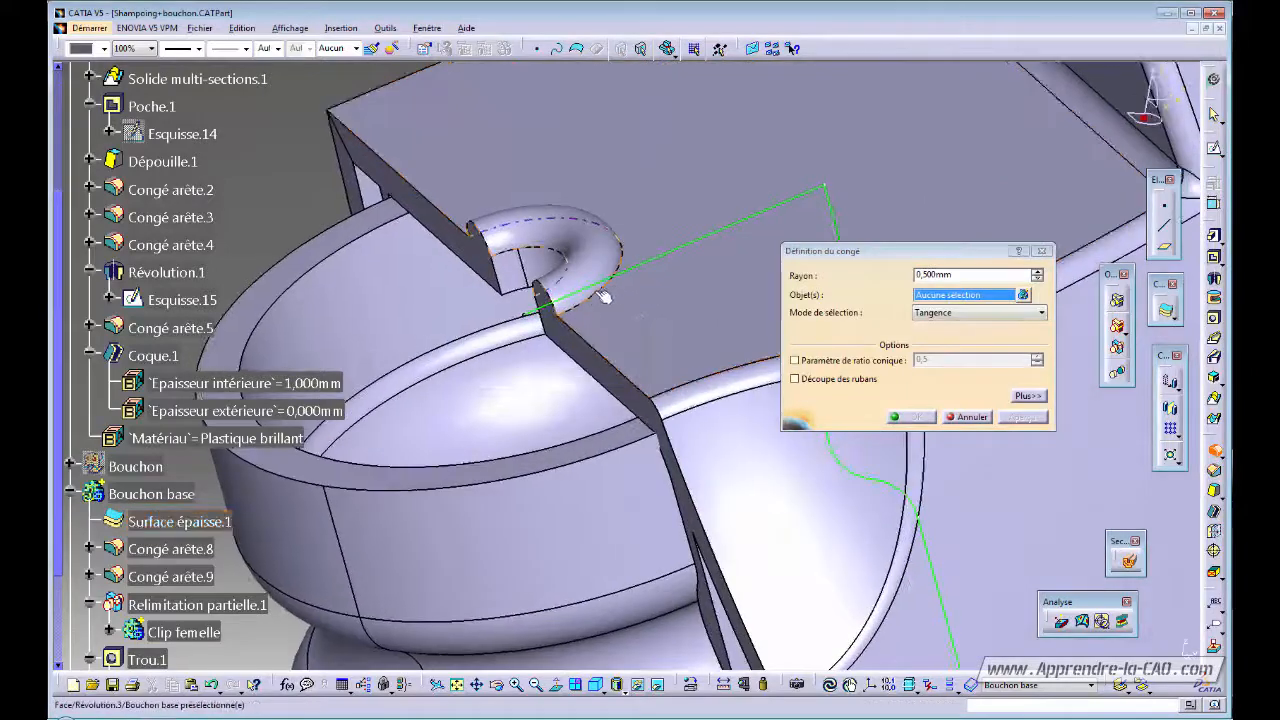
left_click(594, 301)
middle_click_drag(560, 337, 674, 357)
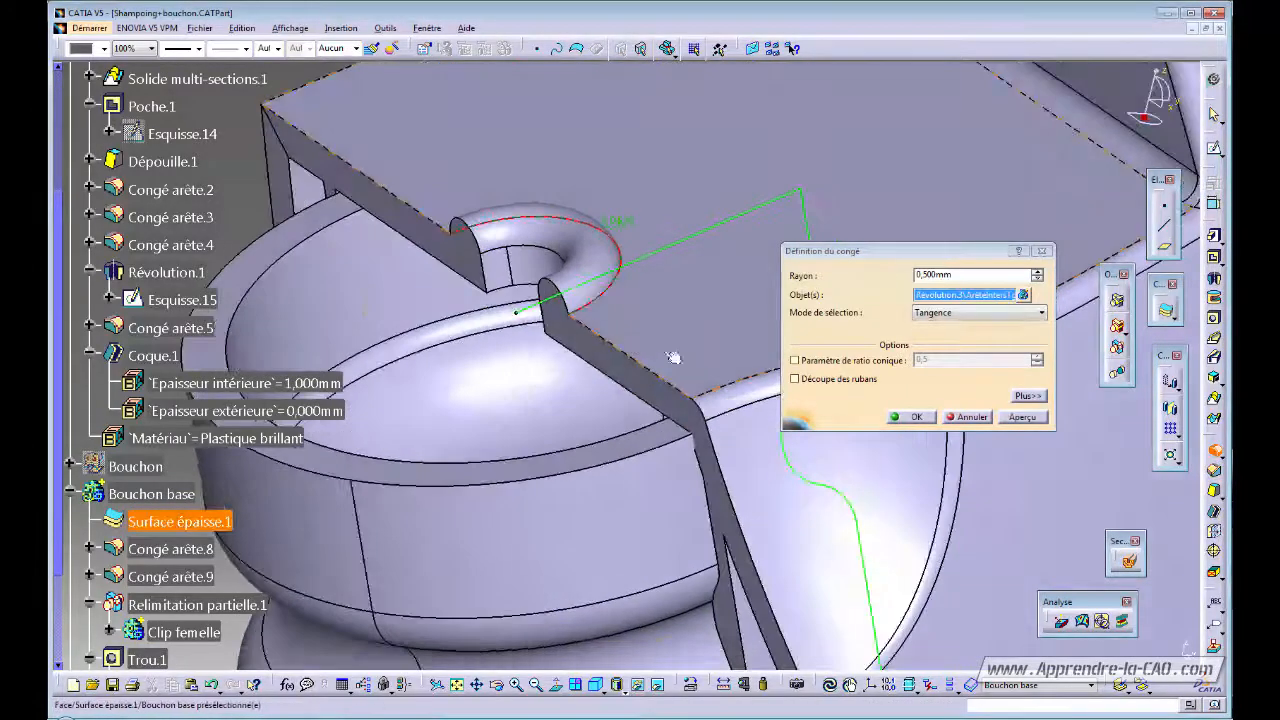
left_click(928, 417)
- Make the Bouchon geometrical set the current work object
middle_click_drag(600, 320, 449, 220)
left_click(363, 129)
middle_click_drag(590, 368, 697, 362)
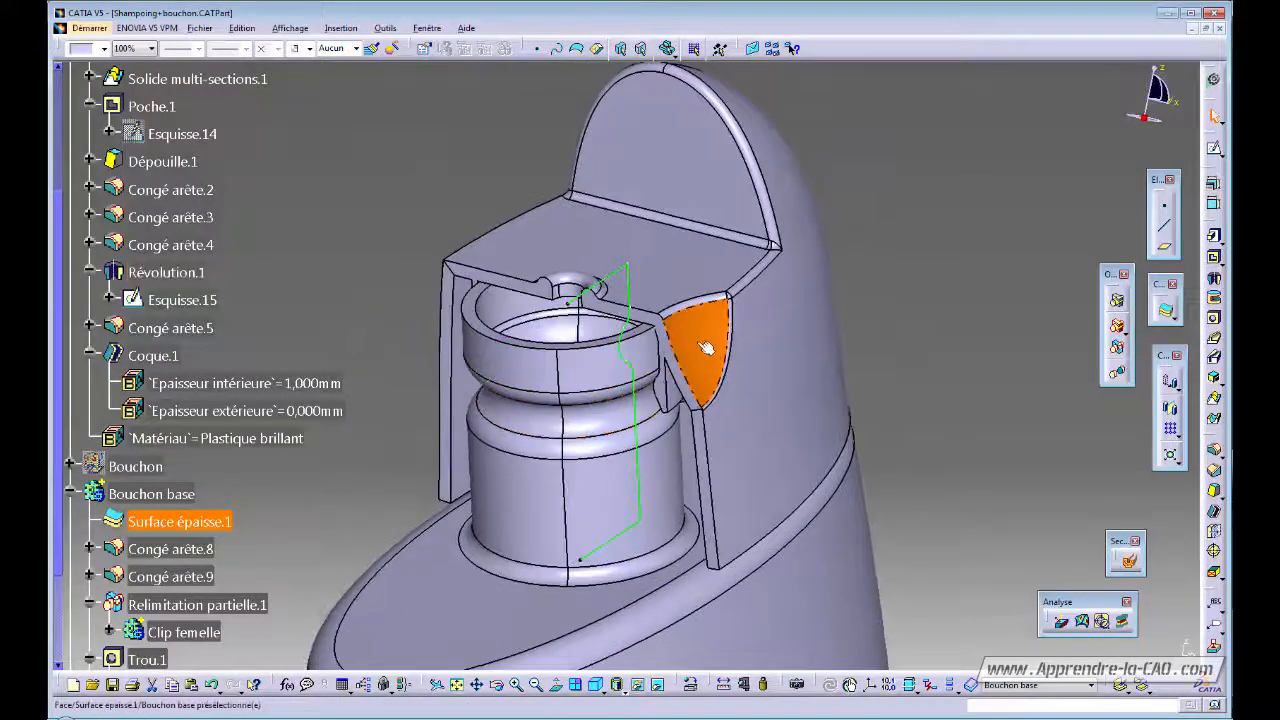
right_click(133, 463)
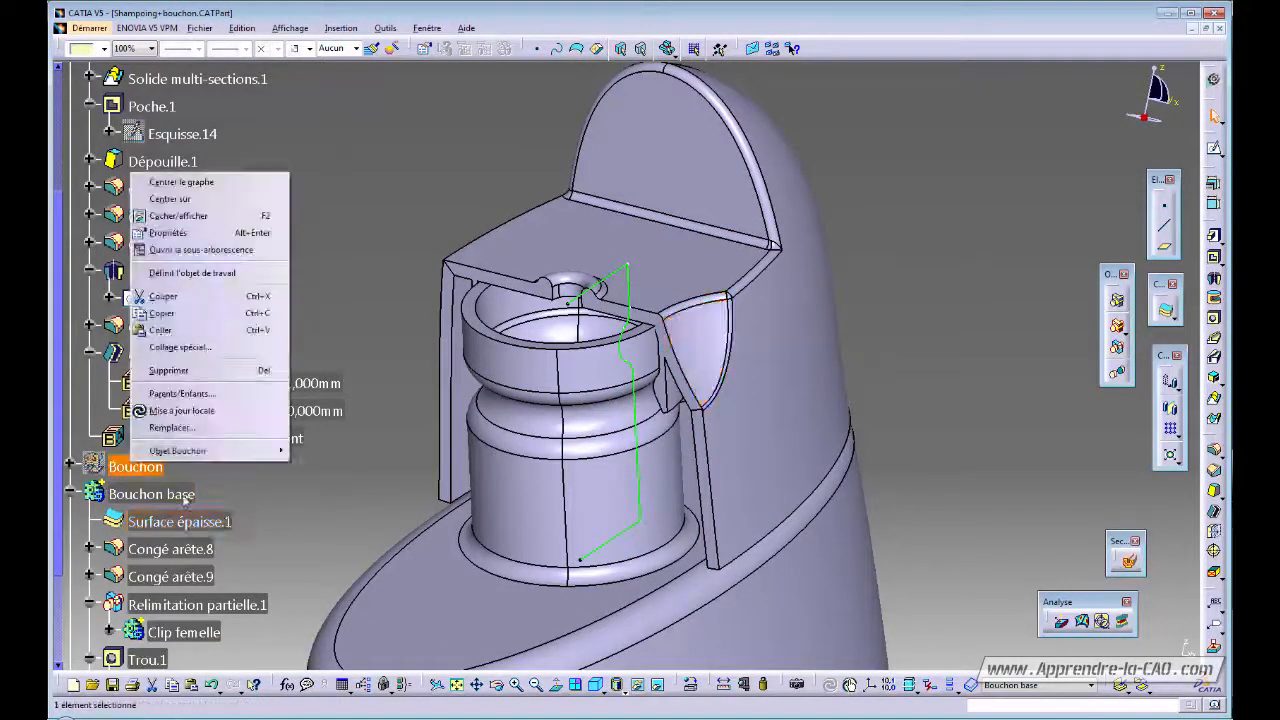
left_click(181, 273)
- Examine the parents and children of the sweep Balayage.1 to identify the sketches that drive the finger recess
left_click(70, 464)
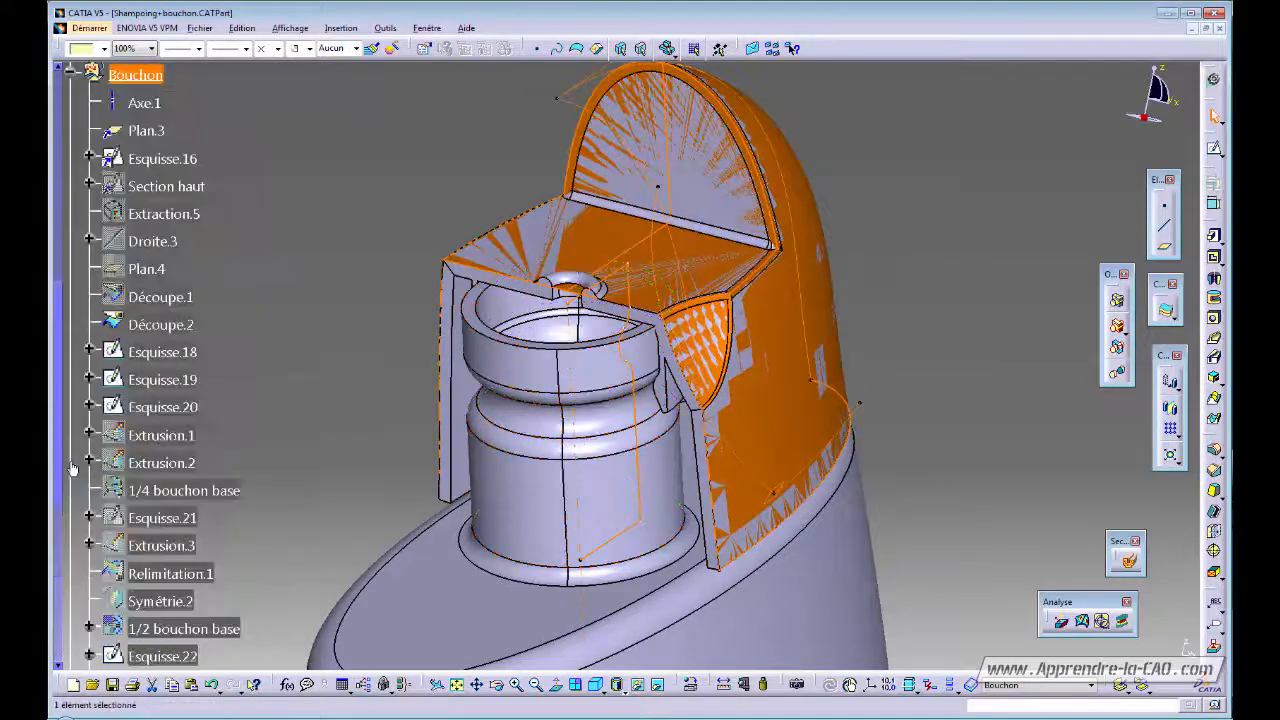
left_click_drag(62, 398, 53, 592)
left_click(168, 302)
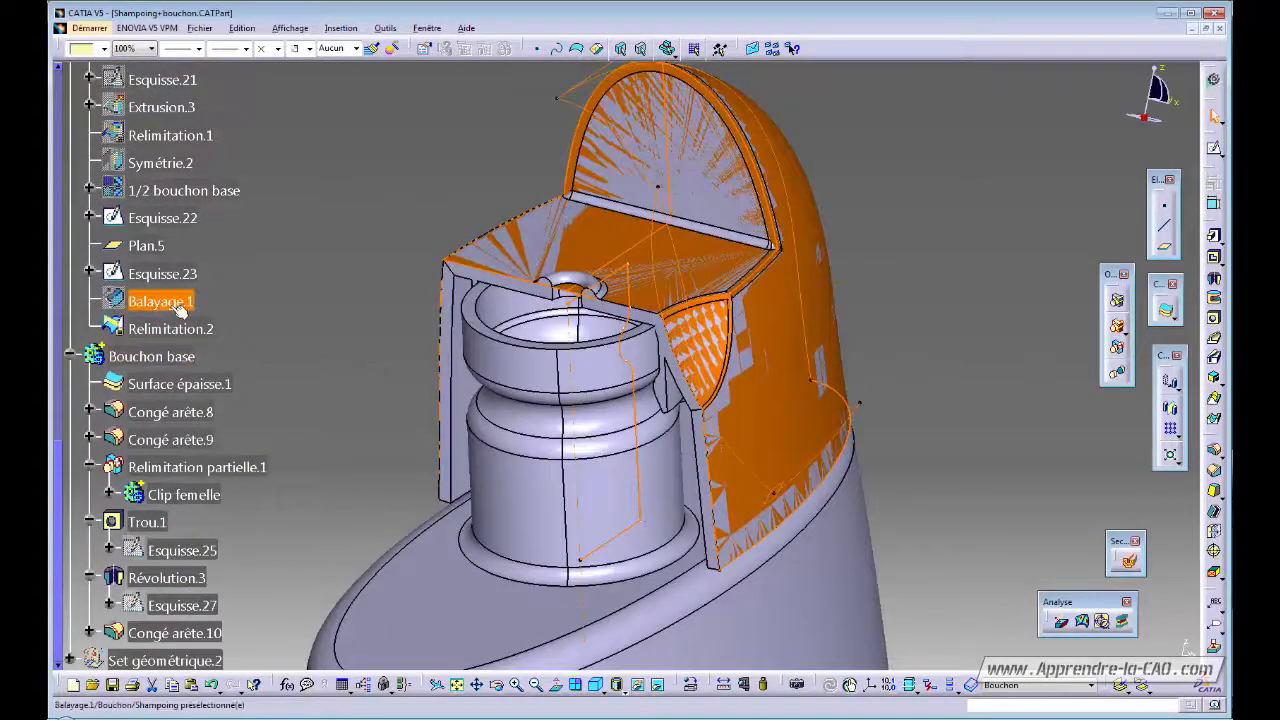
right_click(160, 301)
left_click(218, 523)
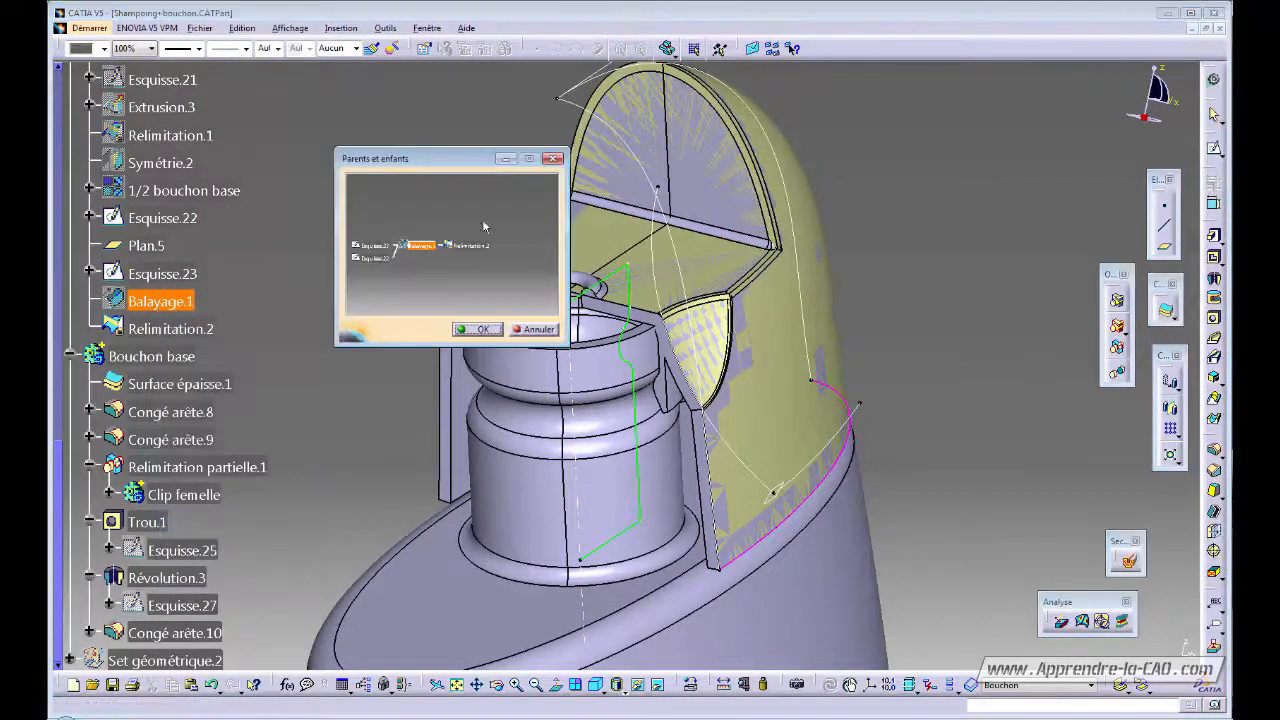
left_click(428, 232)
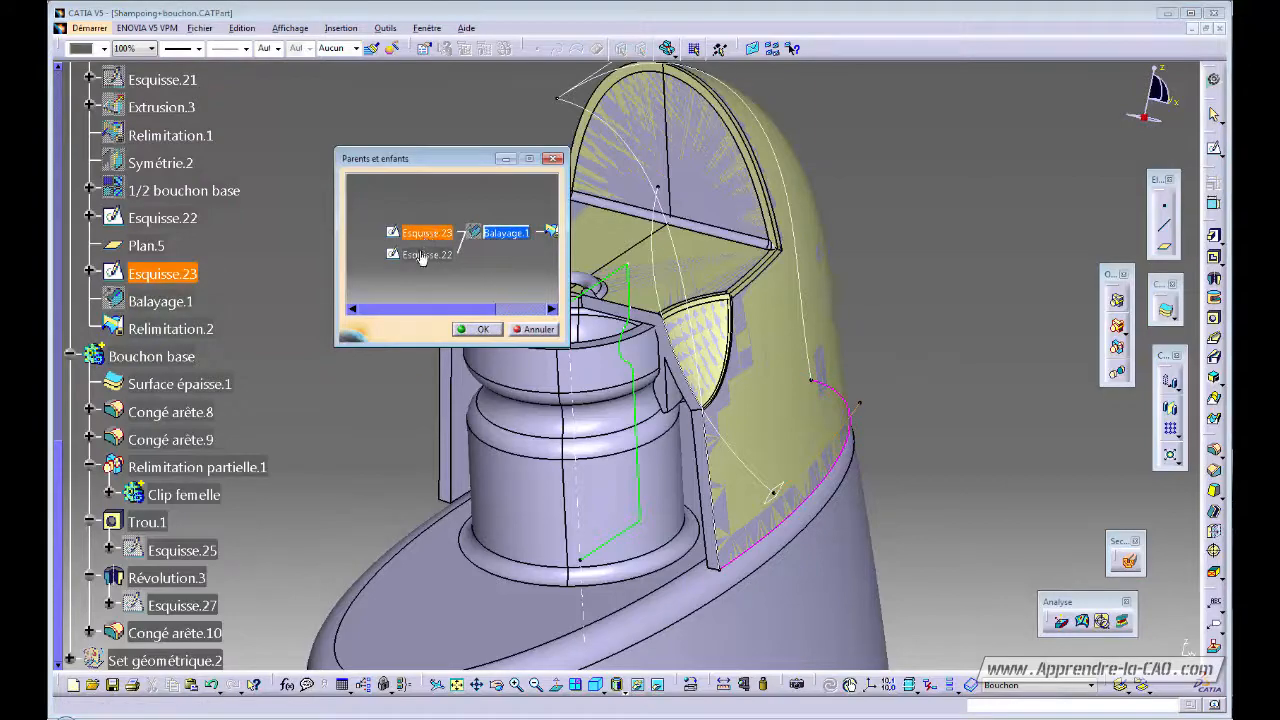
left_click(533, 330)
- Open the arc sketch Esquisse.22 for editing and delete the coincidence constraint on the arc at the recess's lower end
middle_click_drag(560, 305, 600, 280)
double_click(601, 281)
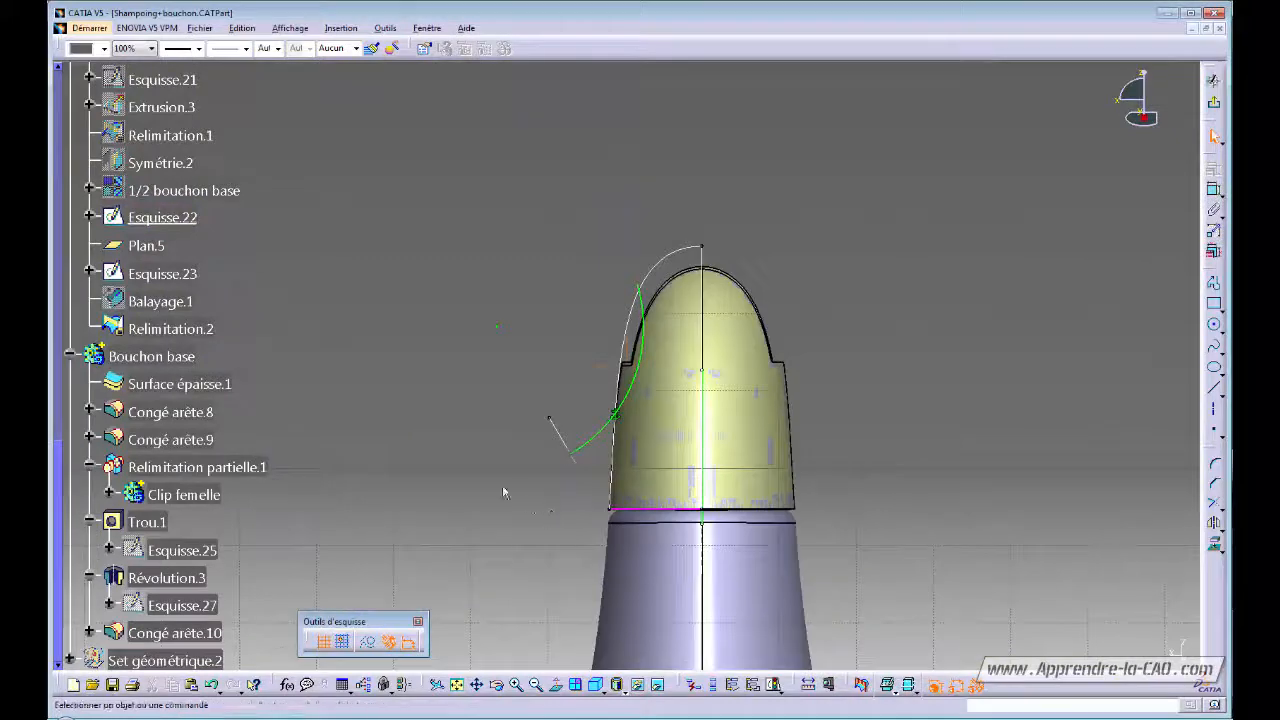
middle_click_drag(503, 492, 729, 314)
left_click(662, 447)
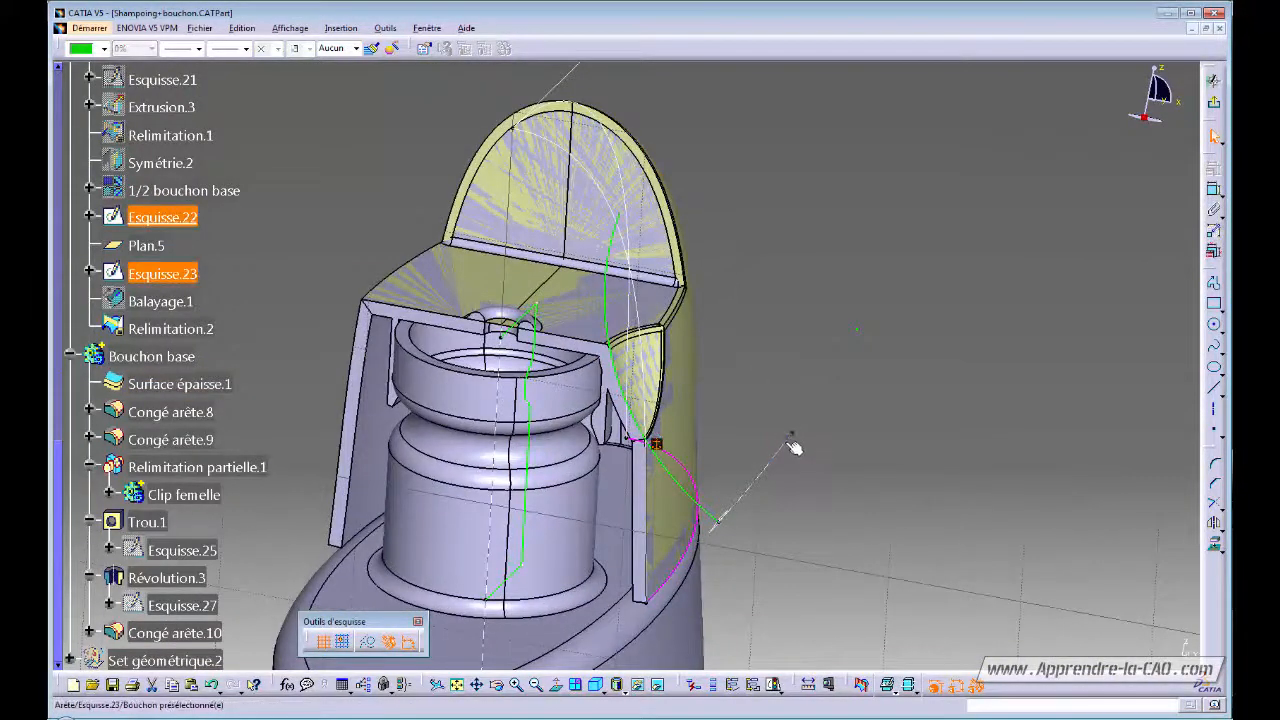
key("Delete")
middle_click_drag(790, 408, 817, 394)
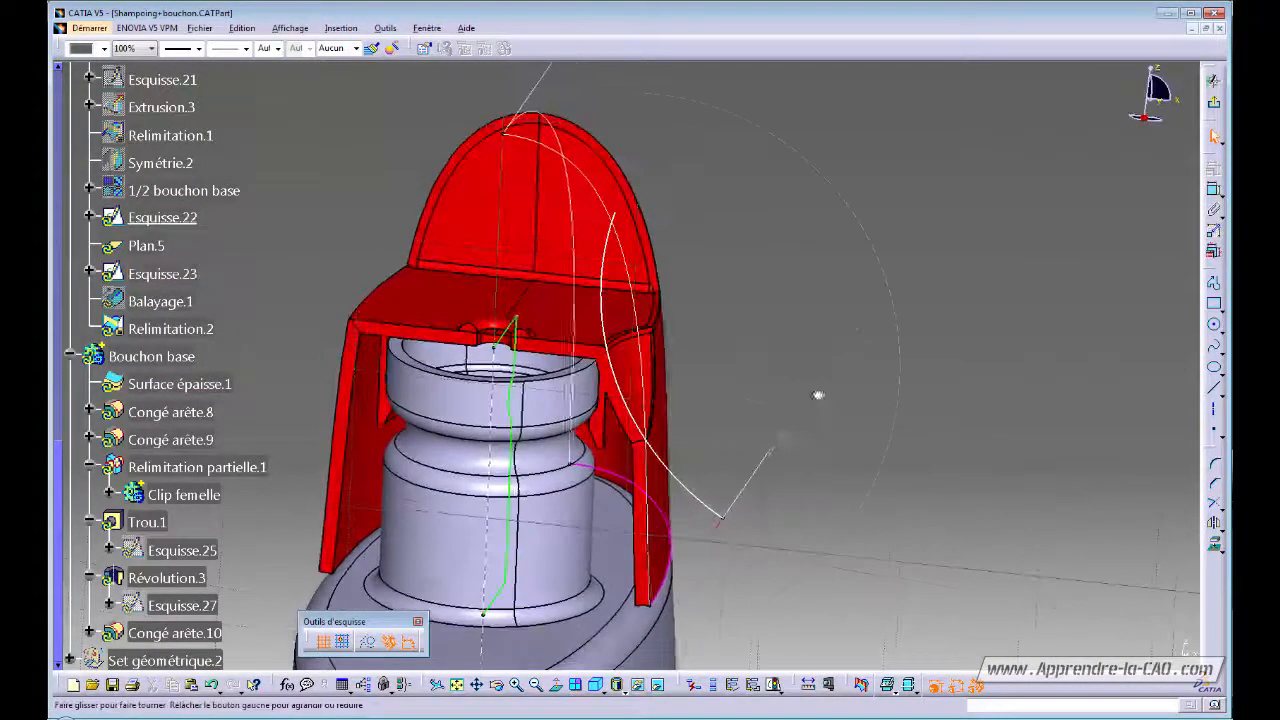
- Shift the arc slightly outward, fix its position with a constraint, and close the sketch to update the cap
left_click(620, 387)
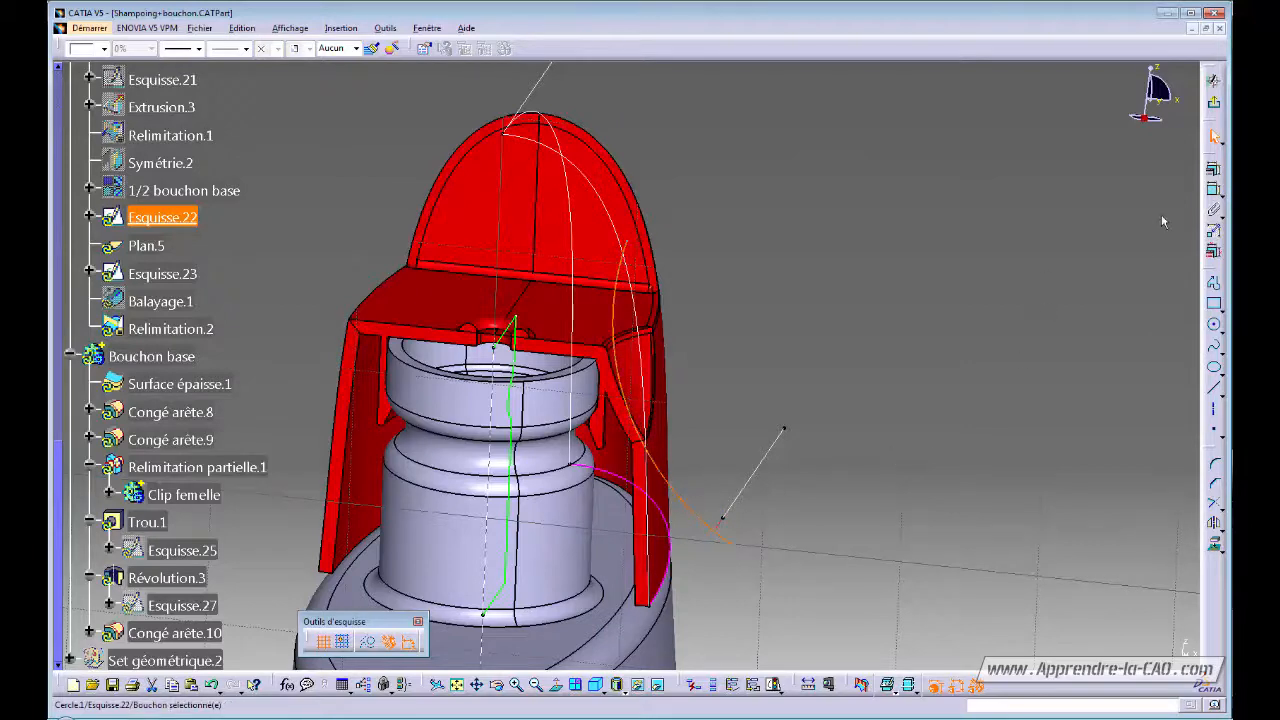
left_click(1214, 171)
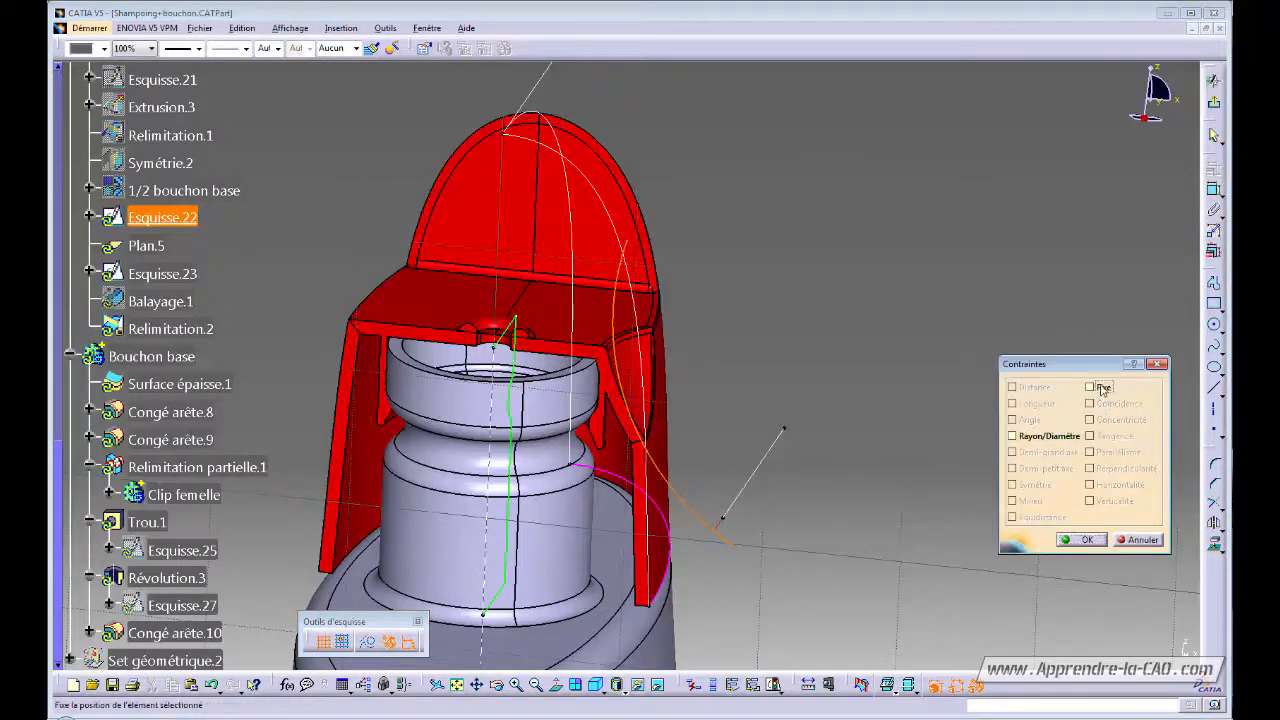
left_click(1075, 539)
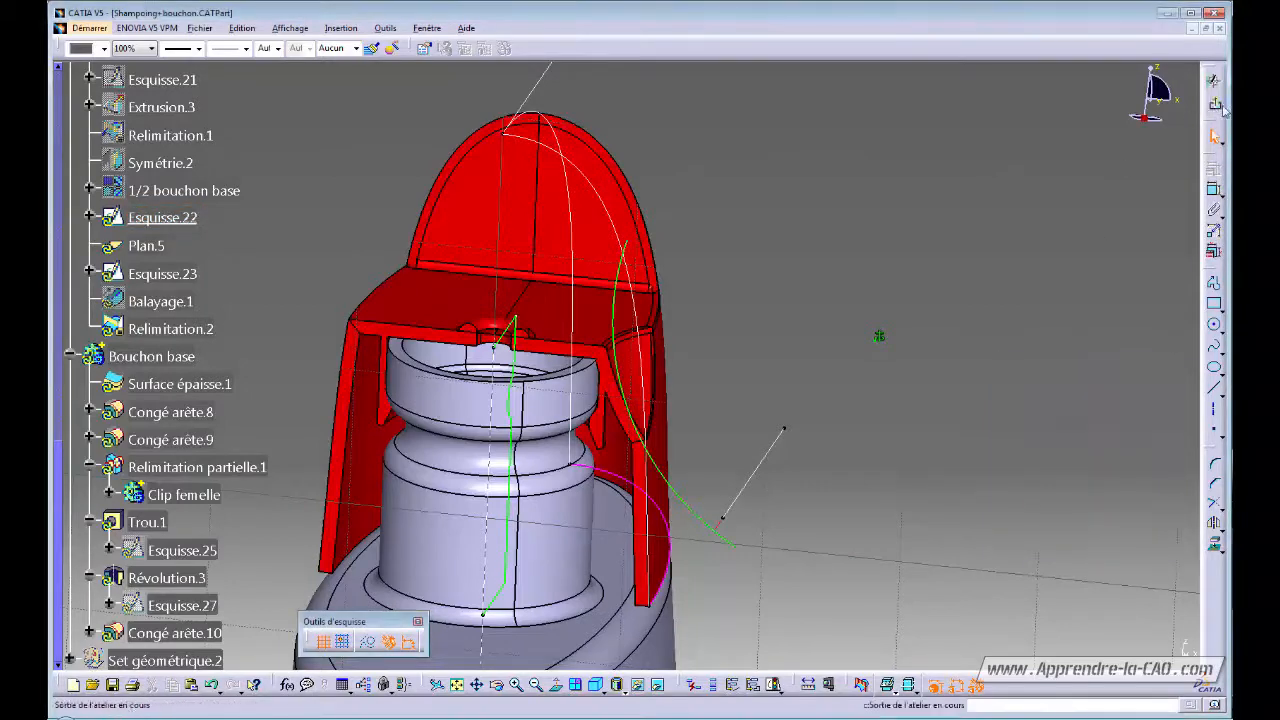
left_click(831, 332)
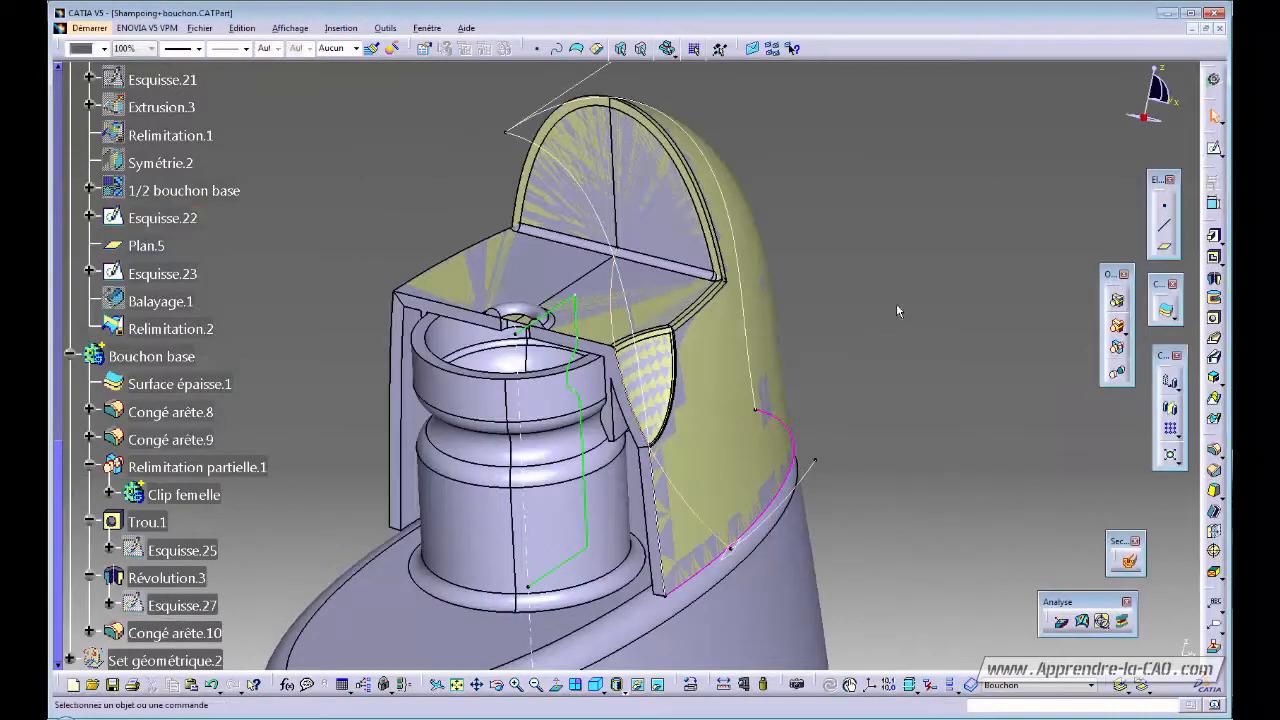
- Collapse the Bouchon geometrical set in the tree and hide it
mouse_move(523, 398)
middle_mouse_down()
mouse_move(640, 342)
mouse_move(650, 215)
middle_mouse_up()
middle_click_drag(655, 330, 686, 374)
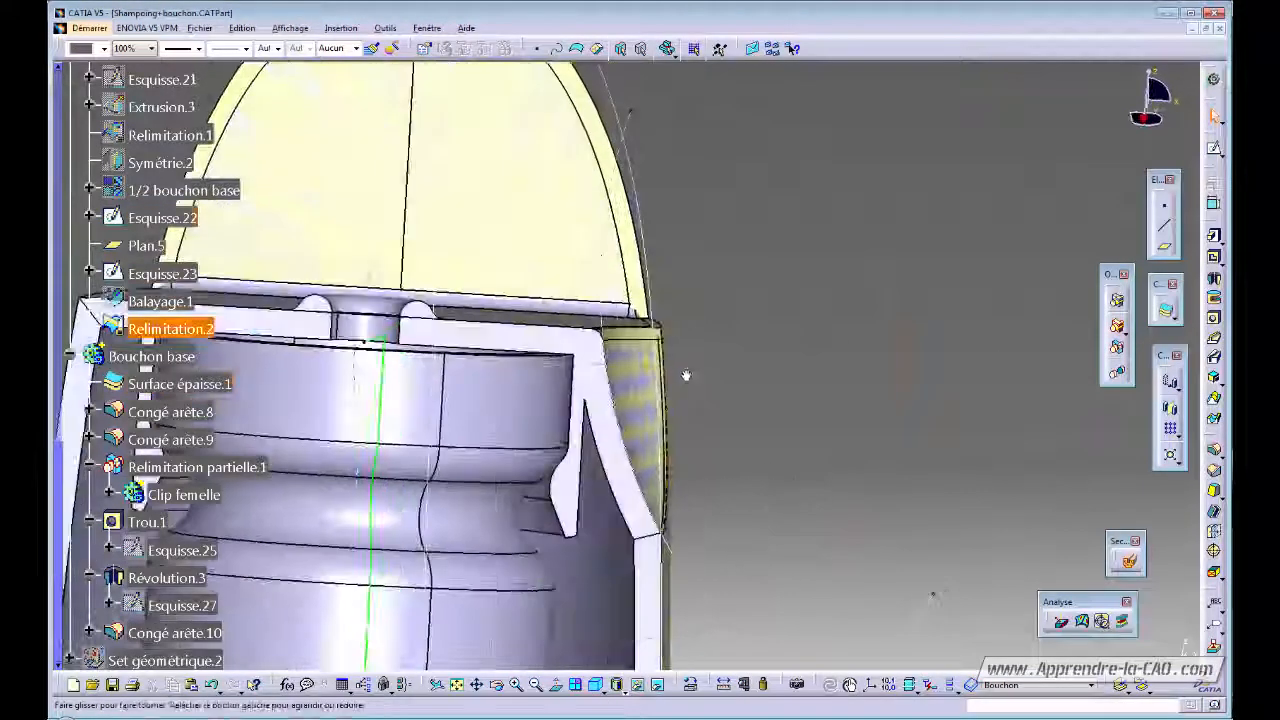
left_click(576, 362)
middle_click_drag(600, 387, 630, 482)
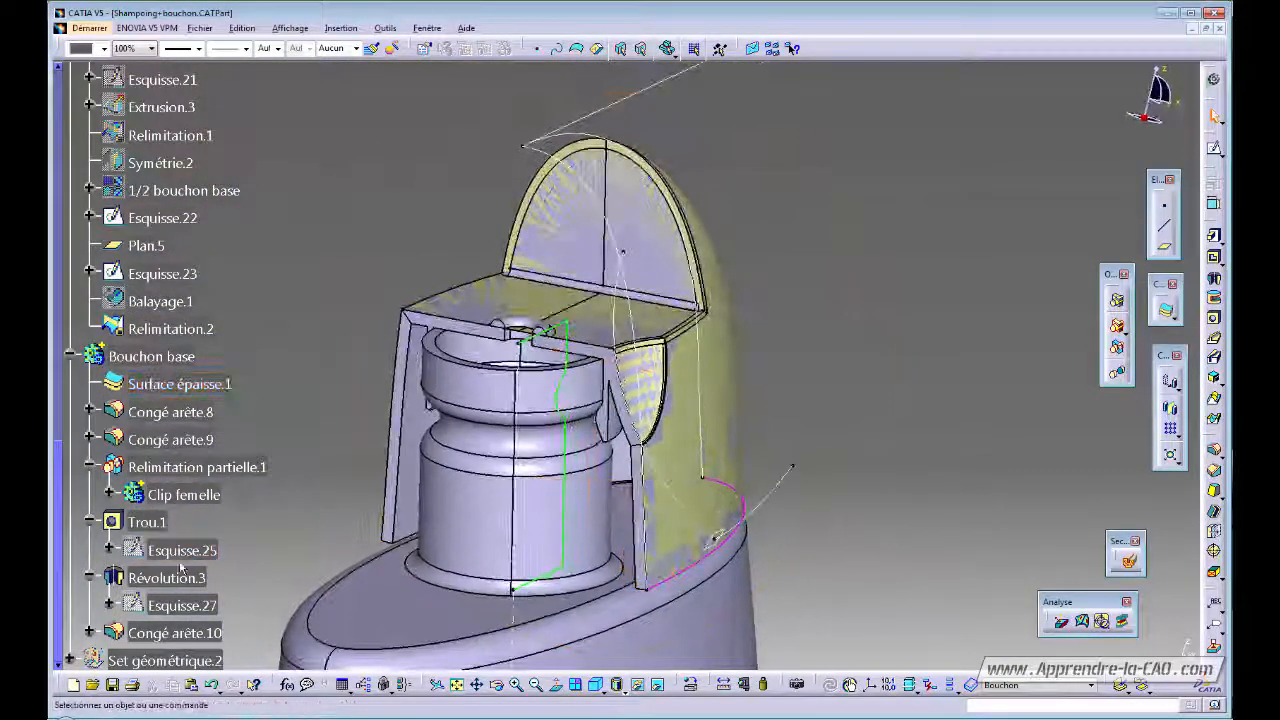
left_click_drag(62, 455, 63, 224)
left_click(70, 289)
left_click(136, 291)
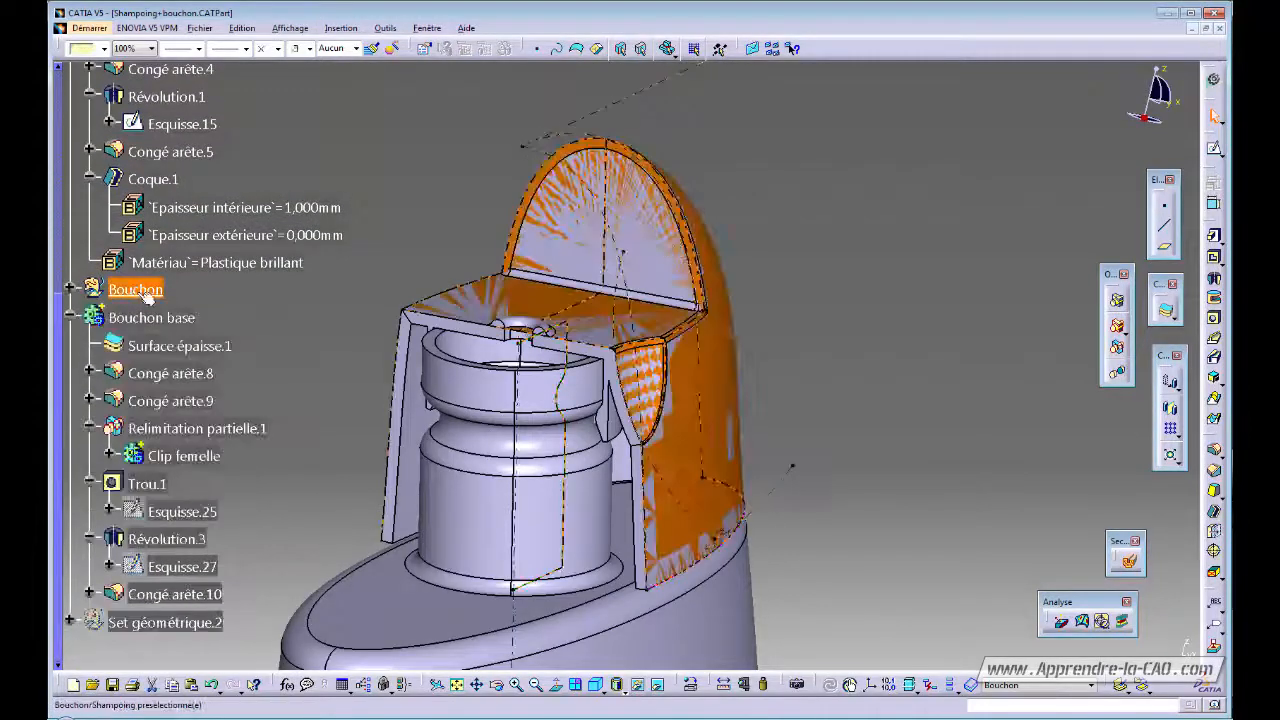
key("space")
middle_click_drag(871, 417, 680, 460)
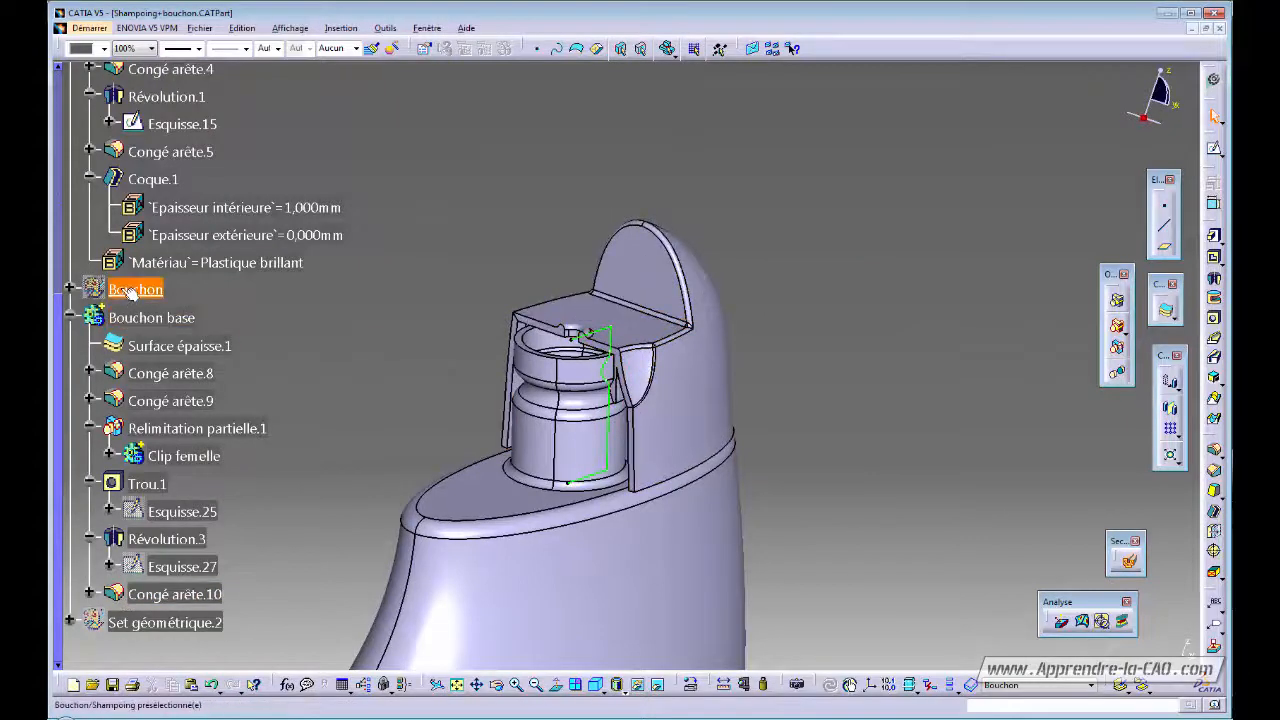
- Make the Bouchon base body the current work object and mirror it about the hidden plane Plan.4
right_click(151, 318)
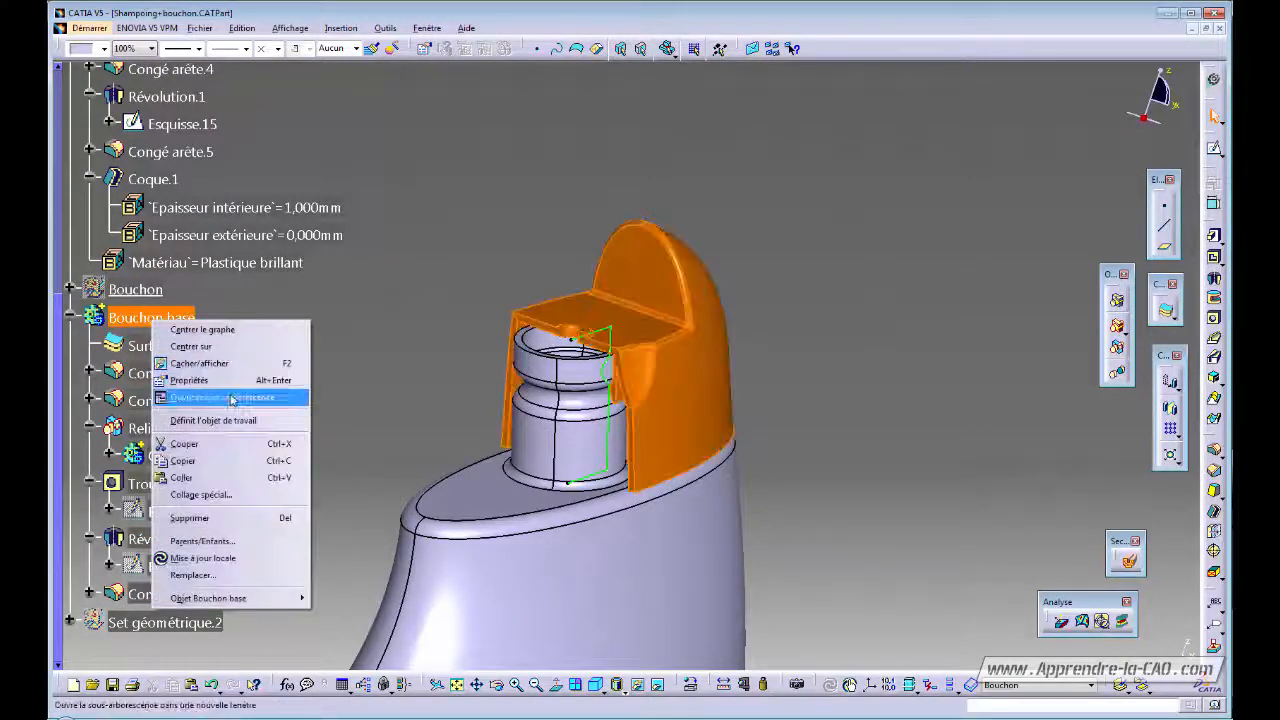
left_click(231, 399)
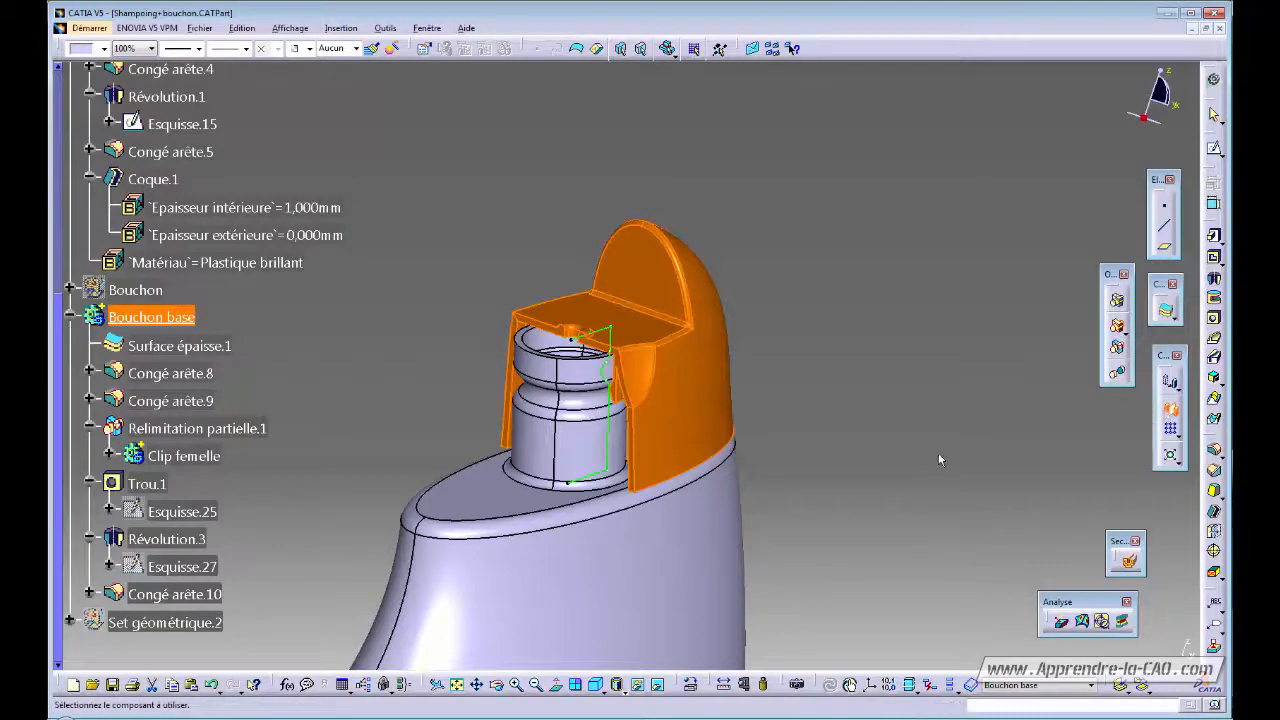
middle_click_drag(938, 454, 822, 495)
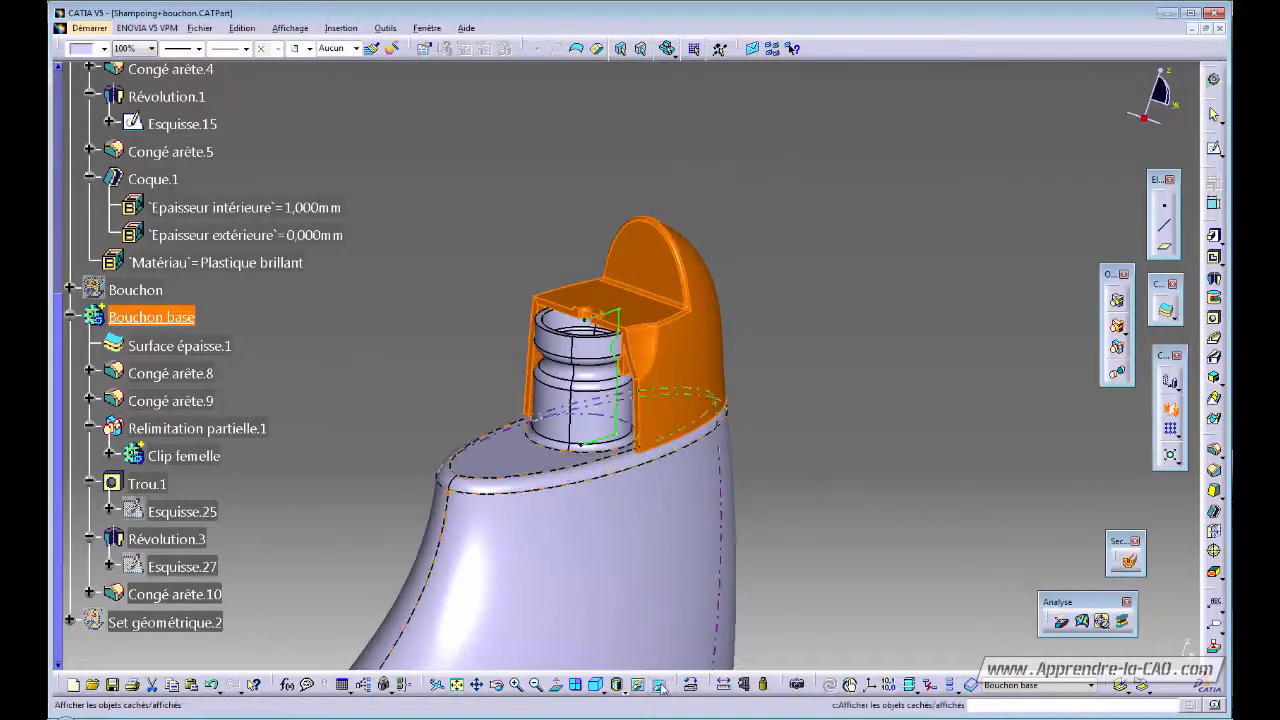
left_click(660, 686)
left_click(599, 338)
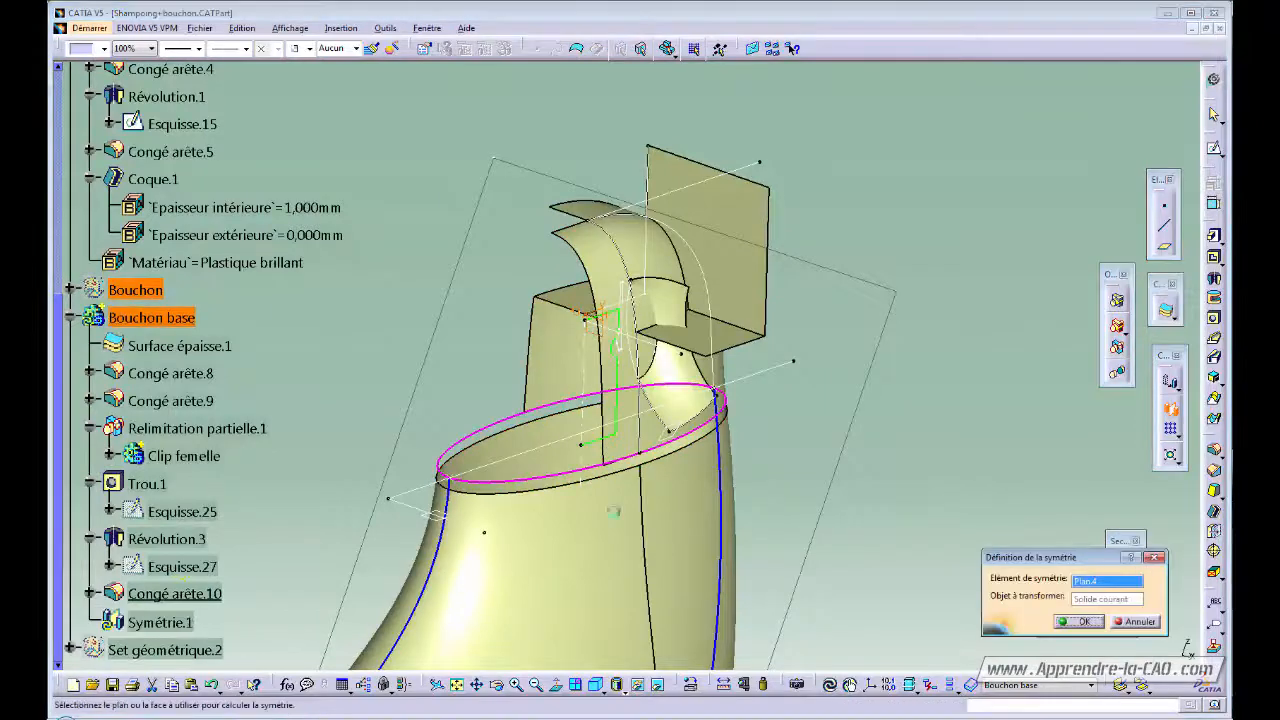
left_click(659, 687)
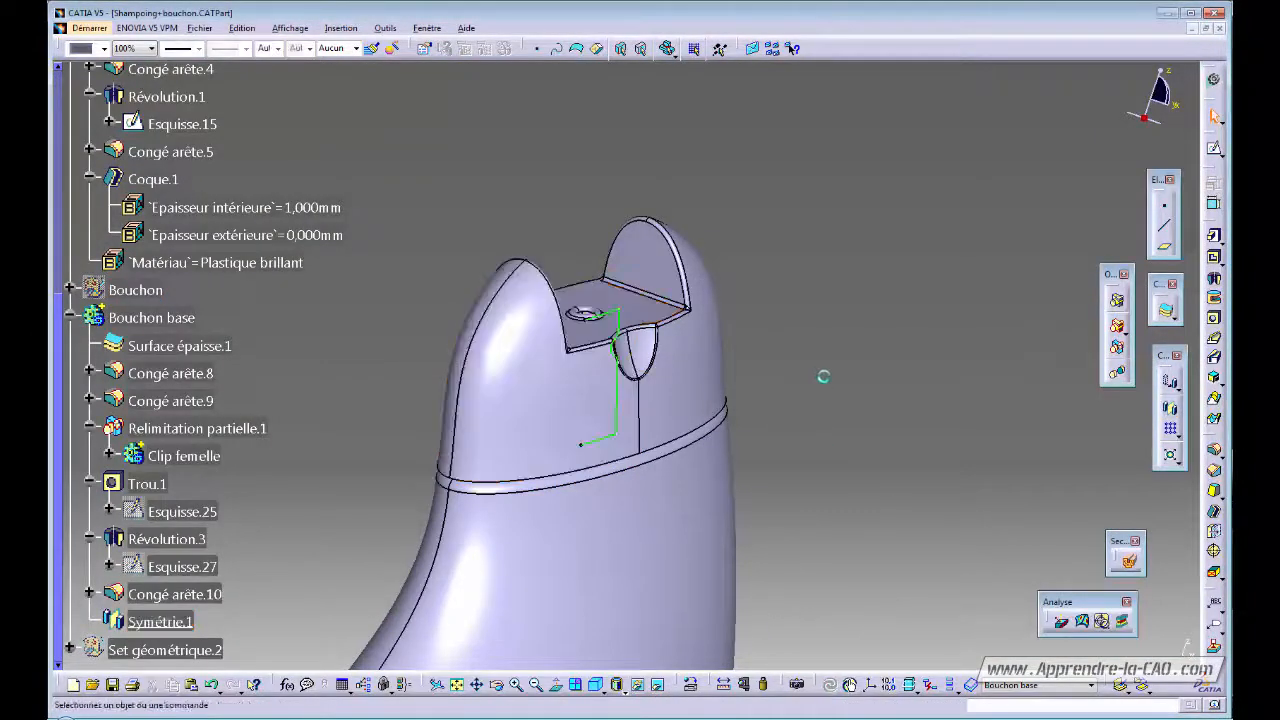
middle_click_drag(823, 371, 780, 410)
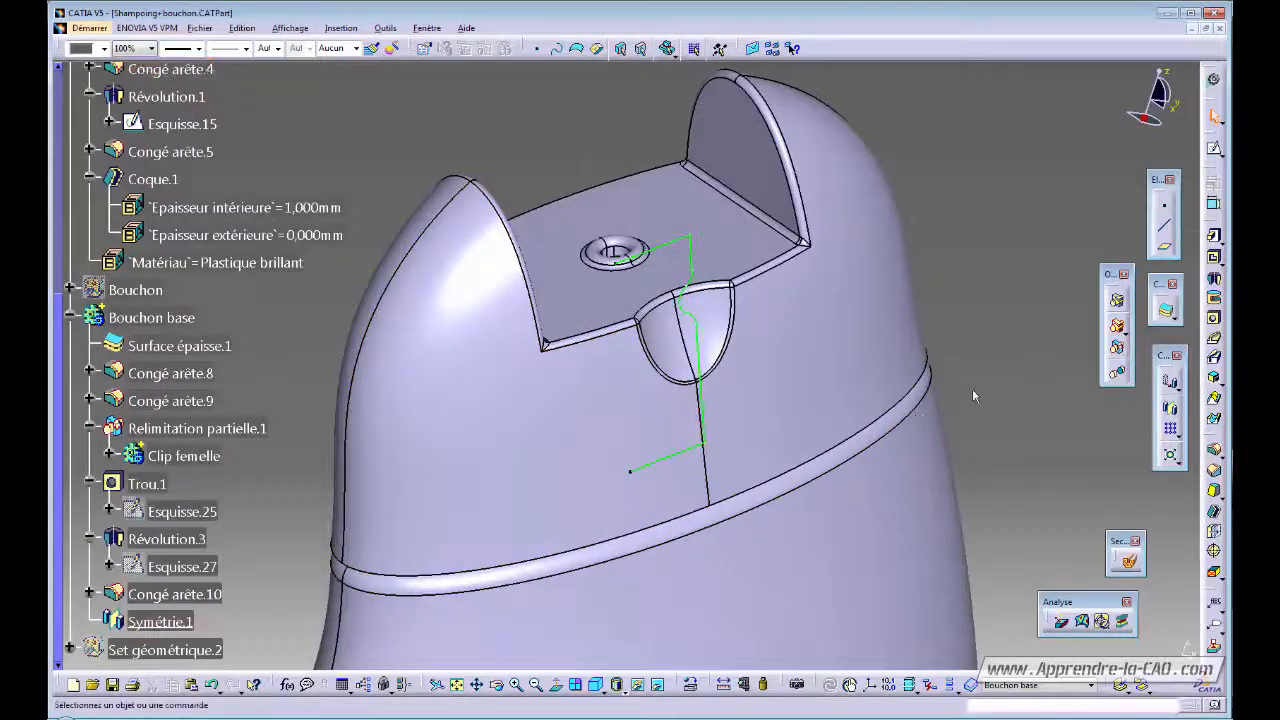